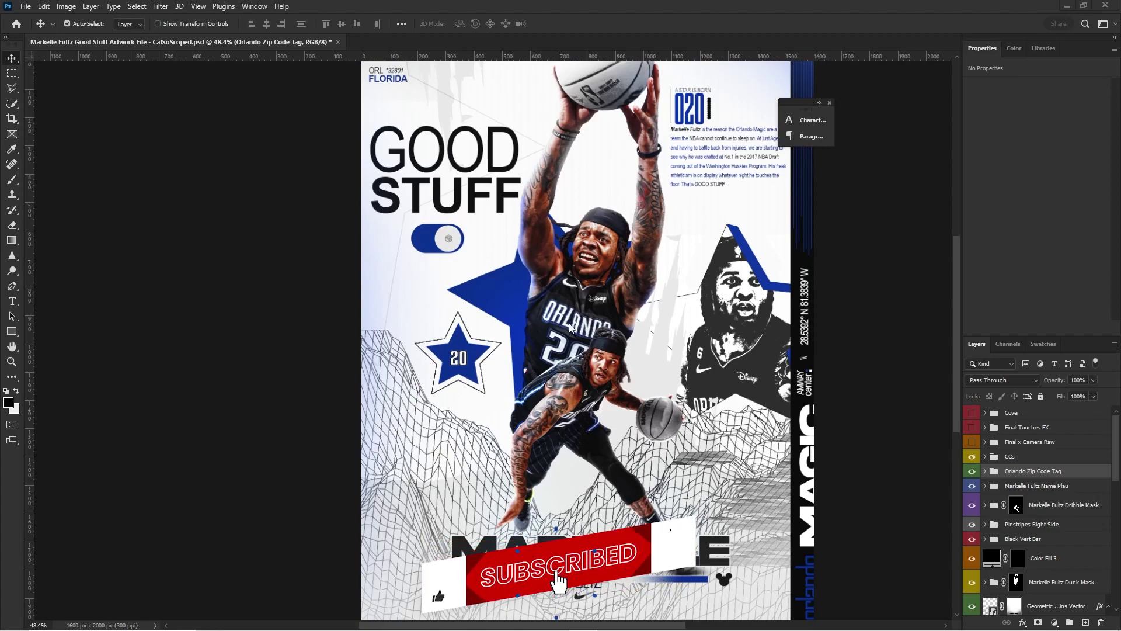
- Examine the poster's overall layout, the two player cutouts and the descriptive paragraph beneath the 020 heading
scroll(526, 220, down, 3)
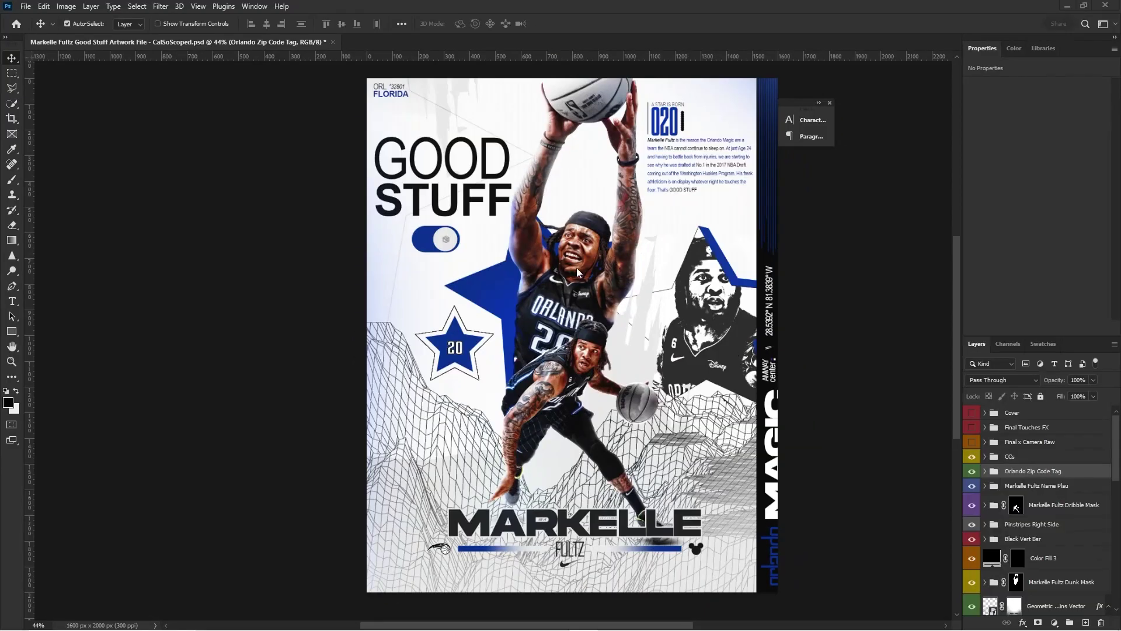
scroll(566, 240, up, 4)
scroll(567, 239, down, 2)
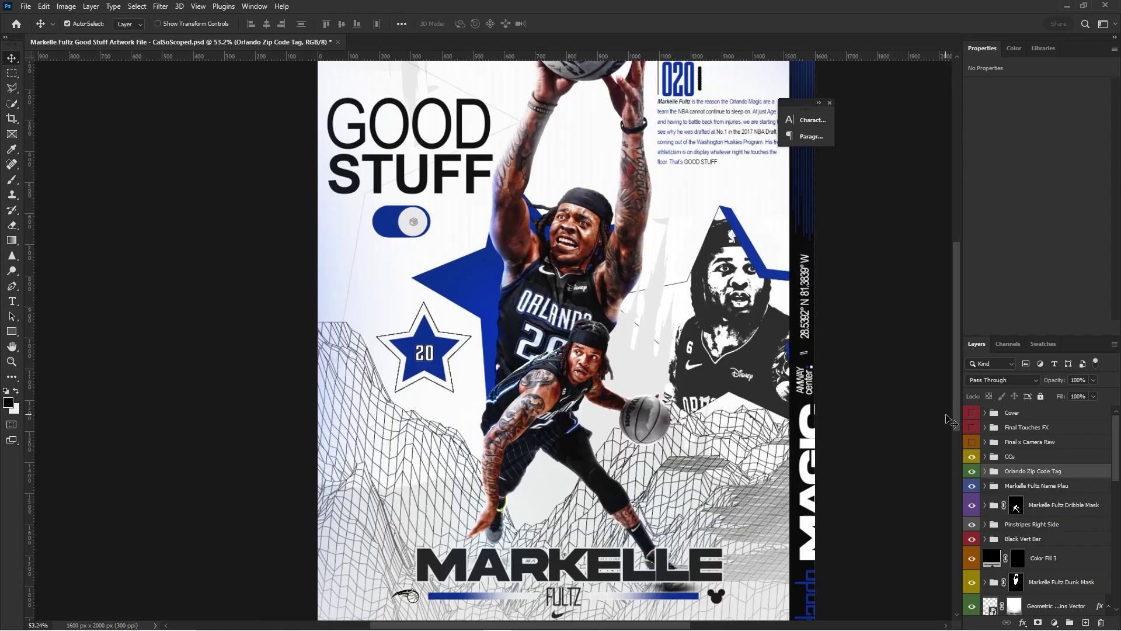
scroll(575, 374, up, 1)
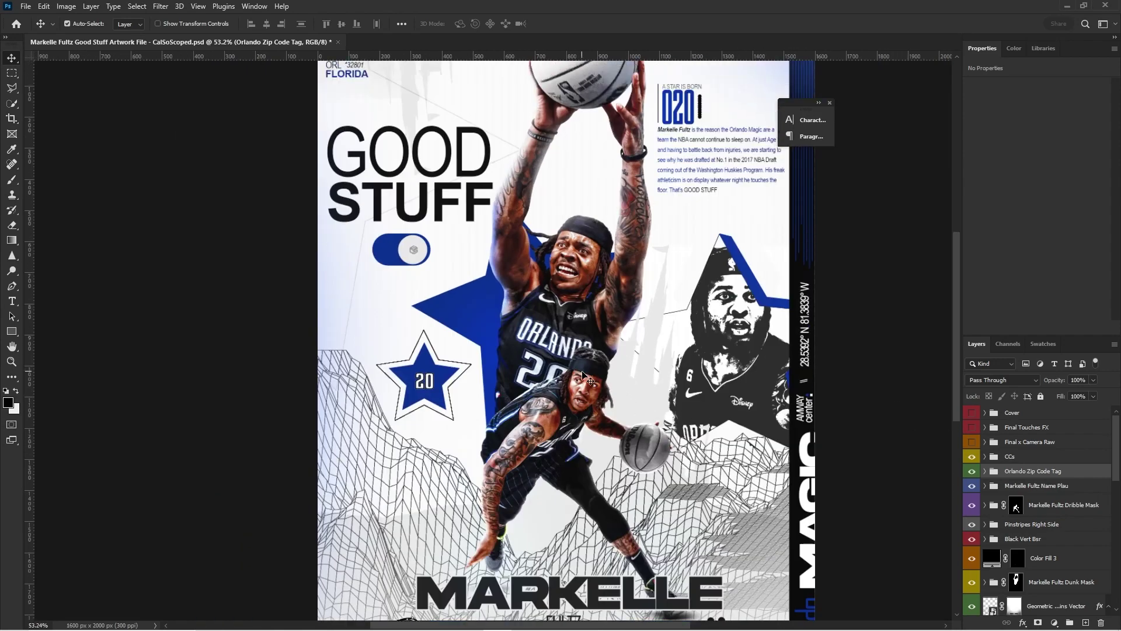
scroll(580, 374, down, 3)
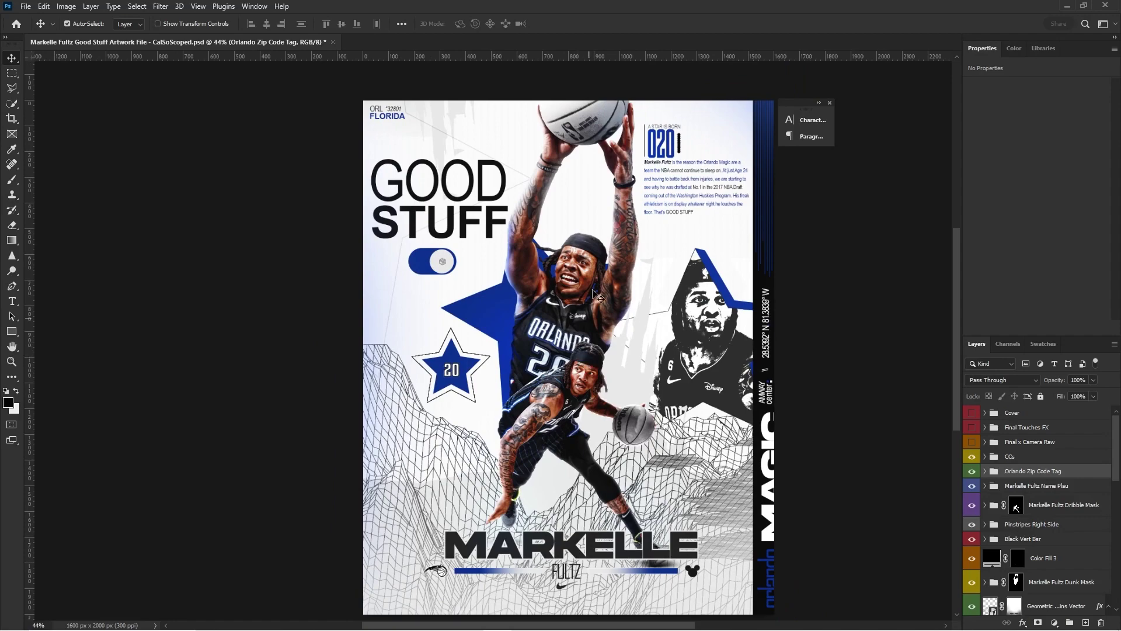
scroll(704, 136, up, 5)
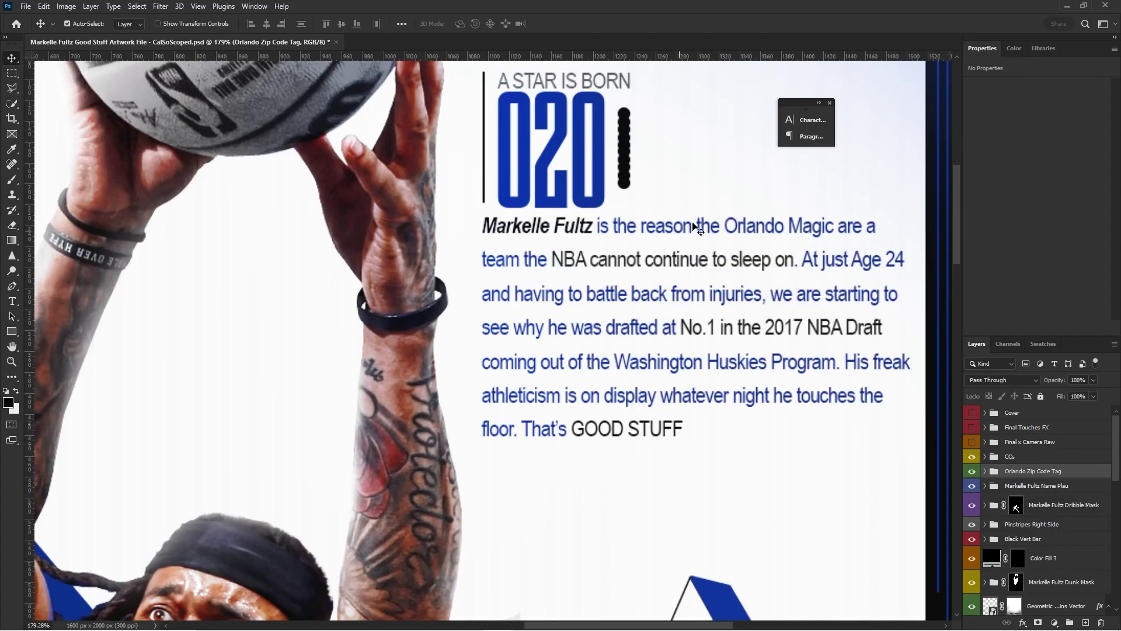
scroll(653, 257, down, 3)
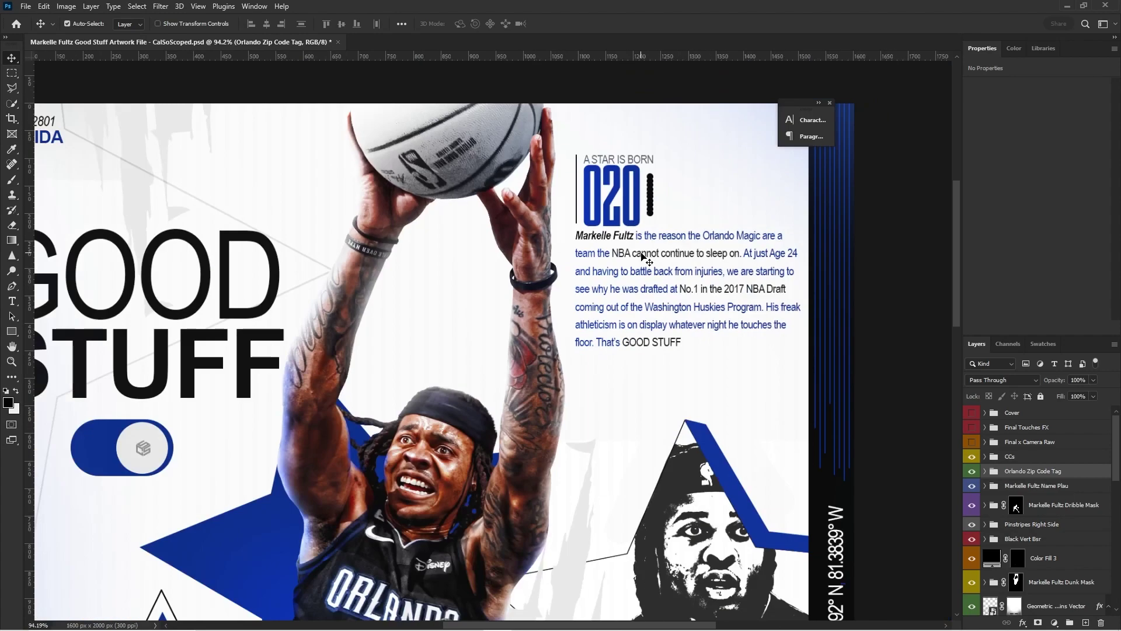
scroll(549, 245, down, 2)
scroll(452, 374, down, 3)
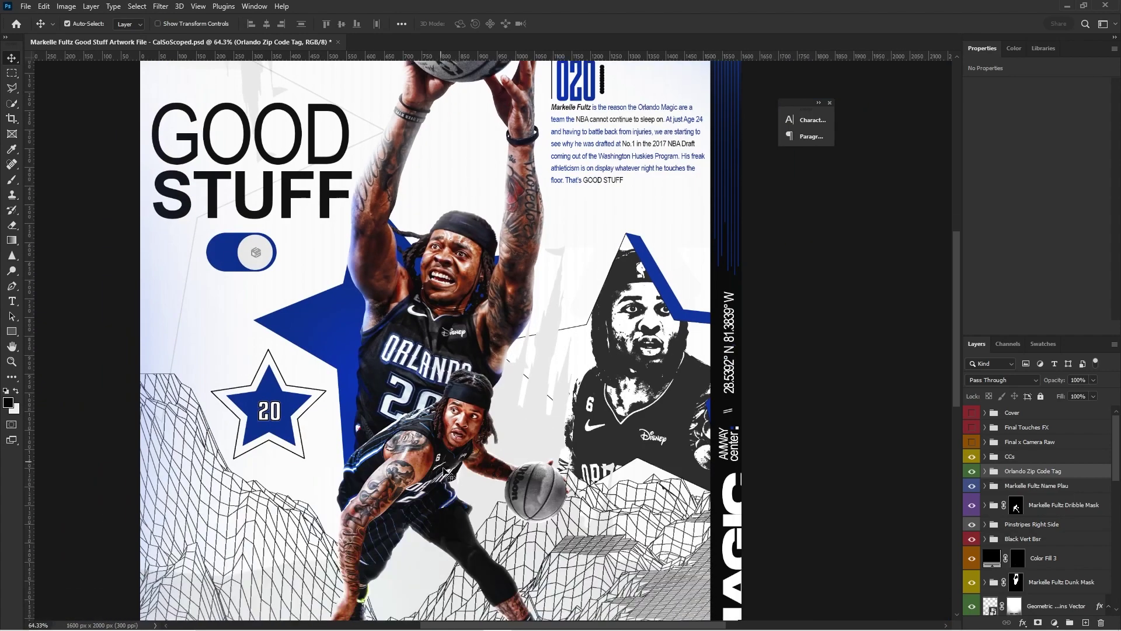
- Open the contents of the Layer 0 copy smart object holding the dribbling player cutout
click(459, 420)
scroll(1011, 508, down, 5)
scroll(1012, 508, down, 4)
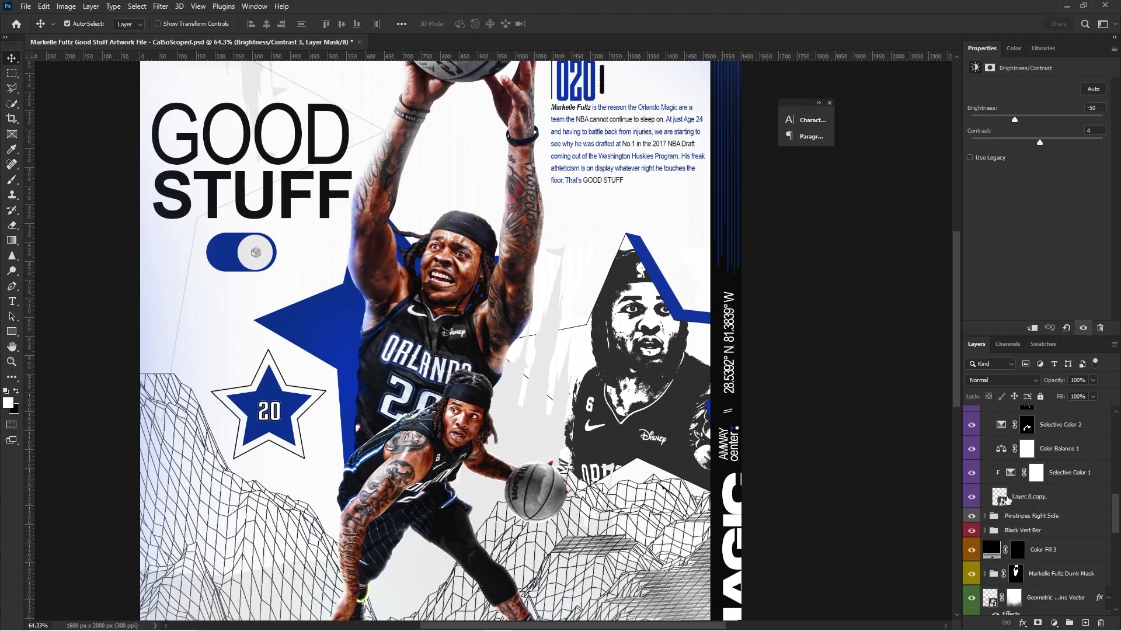
double_click(1001, 495)
scroll(499, 191, up, 4)
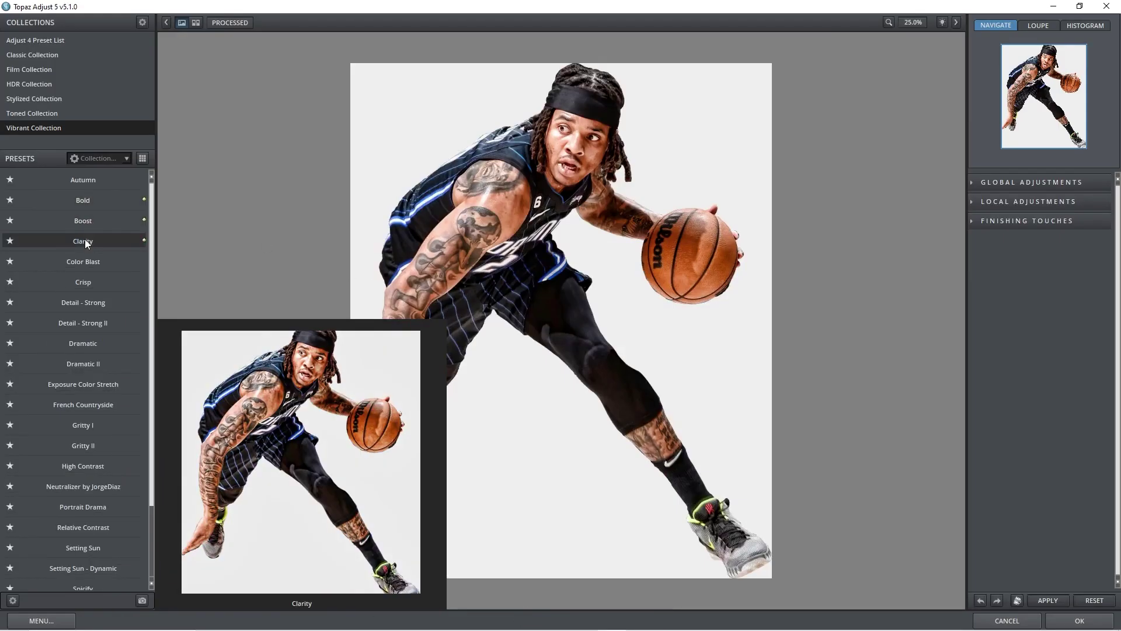
- In Topaz Adjust, preview the Clarity preset, then apply the Crisp preset with an overall transparency of 0.85
click(82, 242)
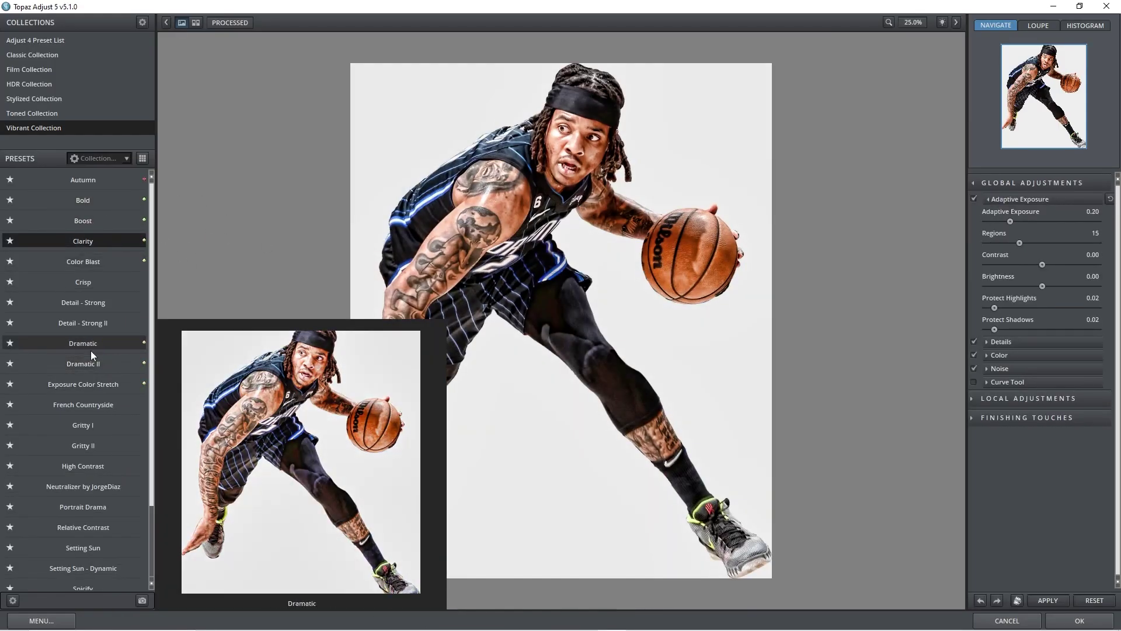
click(82, 281)
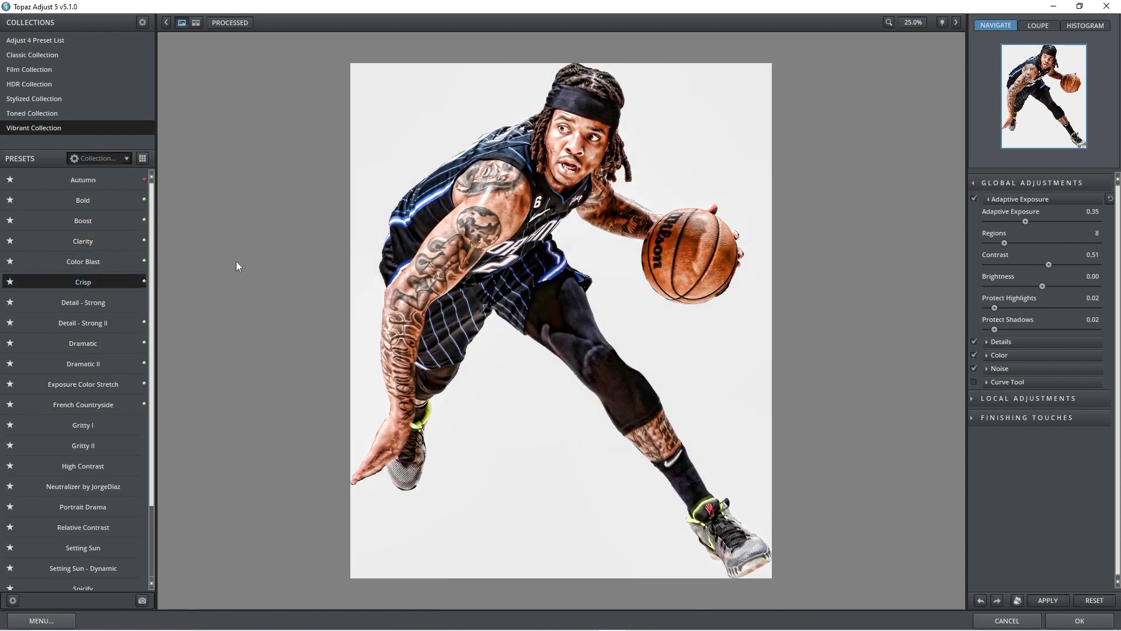
click(997, 416)
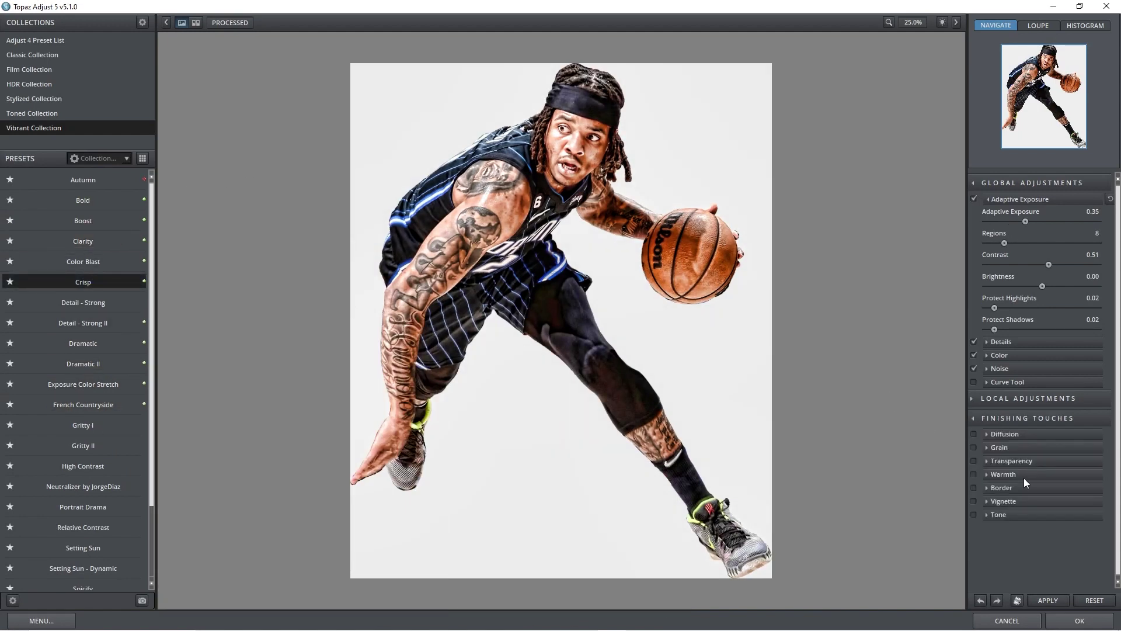
click(994, 460)
drag(1074, 482, 1092, 481)
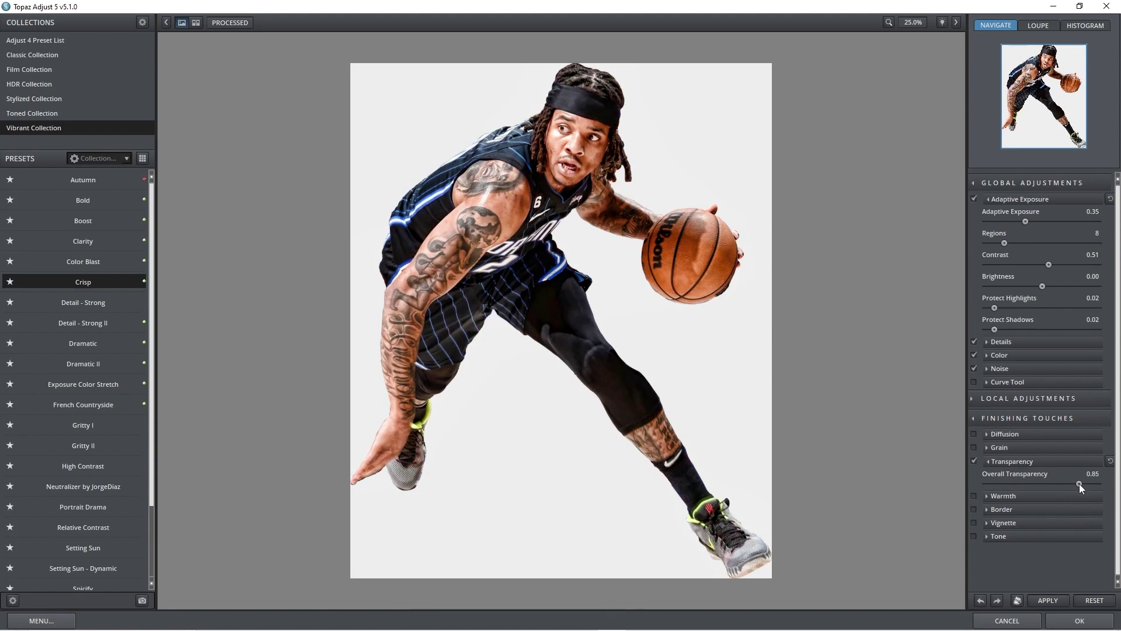
click(1056, 618)
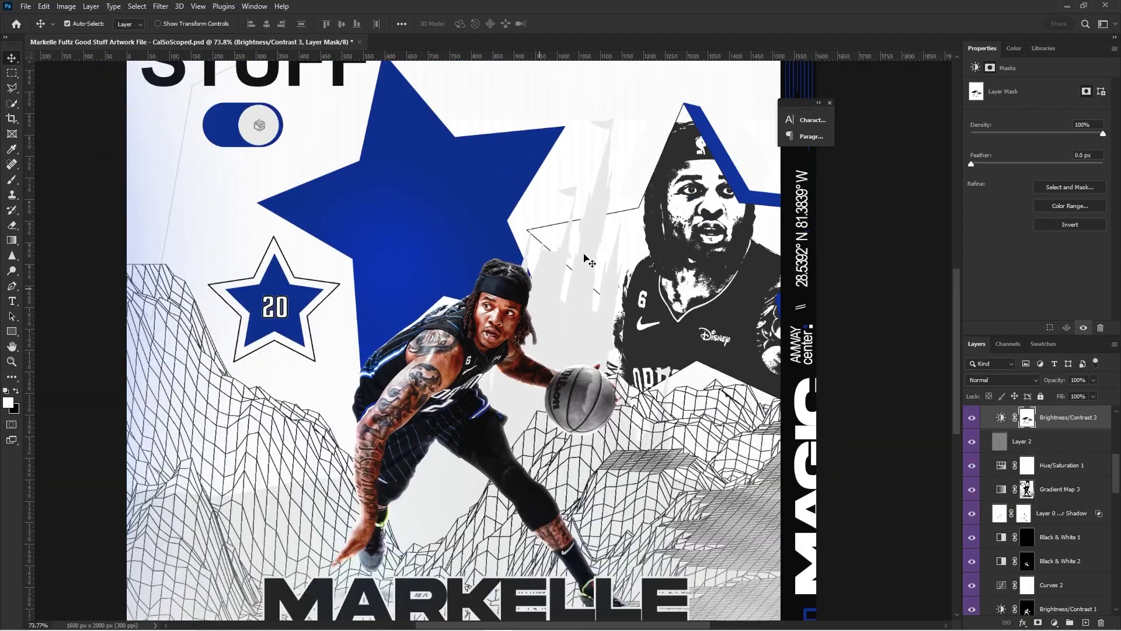
click(591, 247)
scroll(443, 233, down, 3)
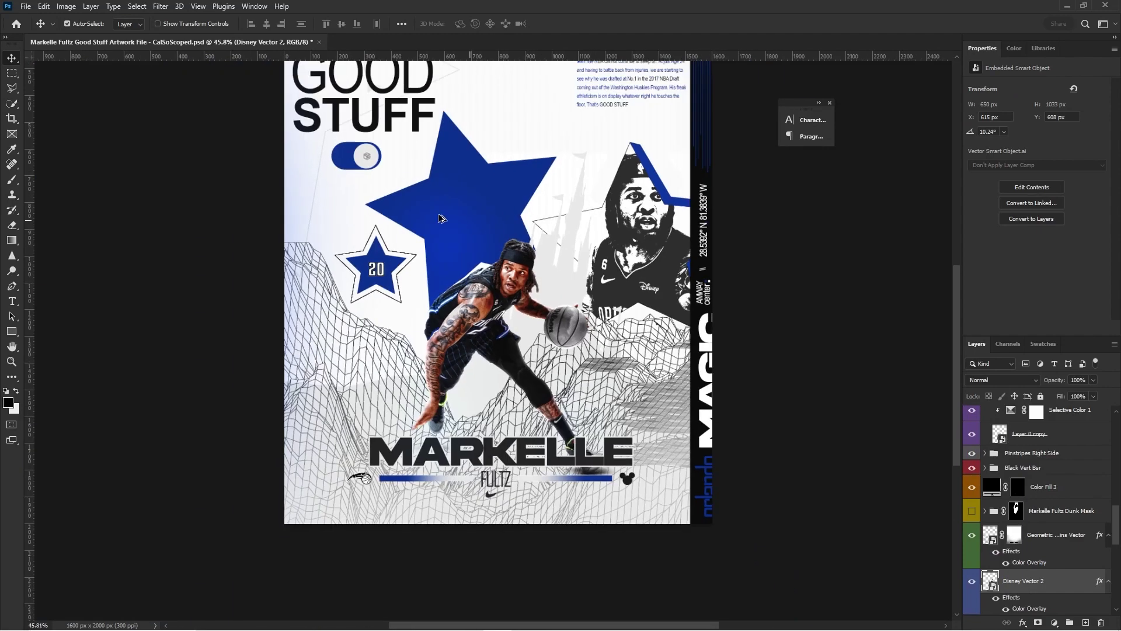
scroll(414, 206, up, 3)
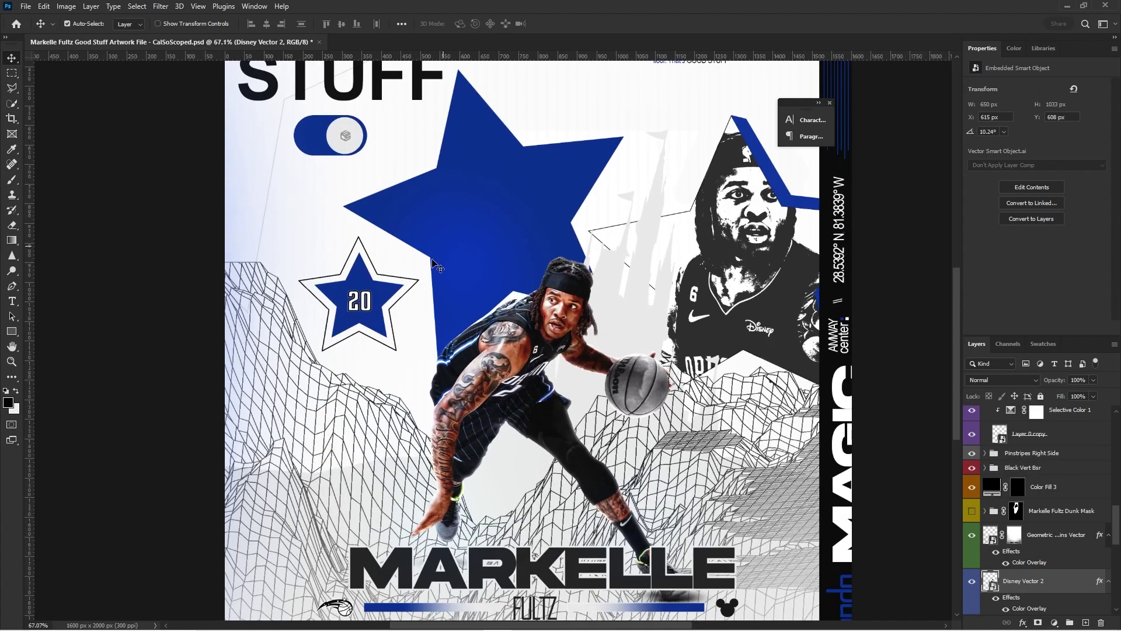
scroll(538, 333, up, 3)
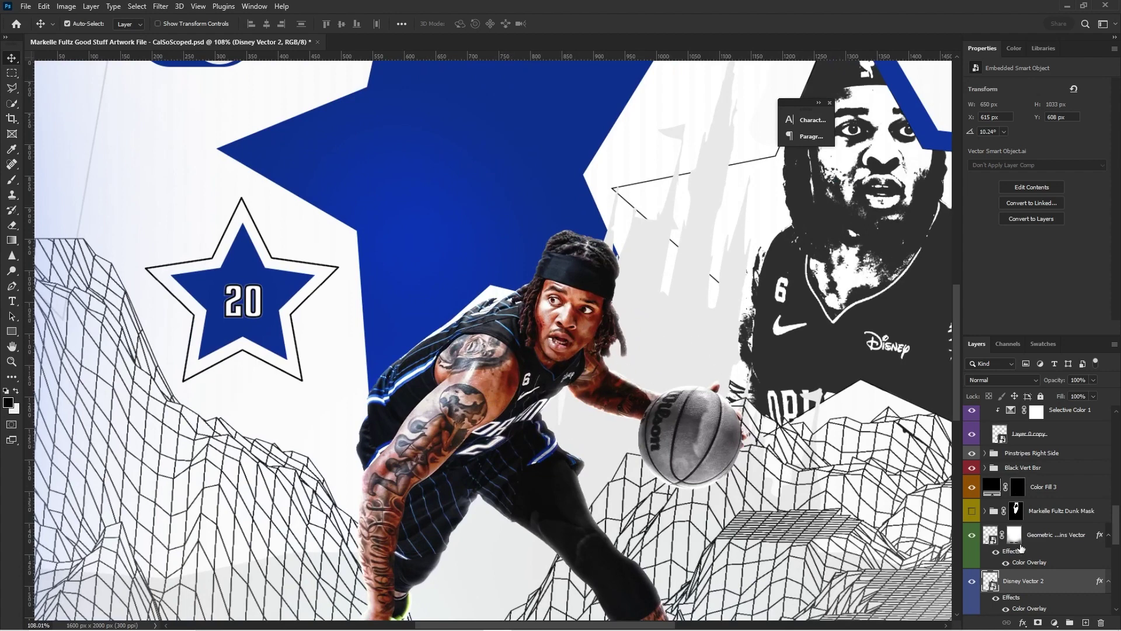
- Hide every adjustment and effect layer above Layer 0 copy in the Markelle Fultz Dribble Mask group
click(610, 321)
scroll(1024, 471, up, 1)
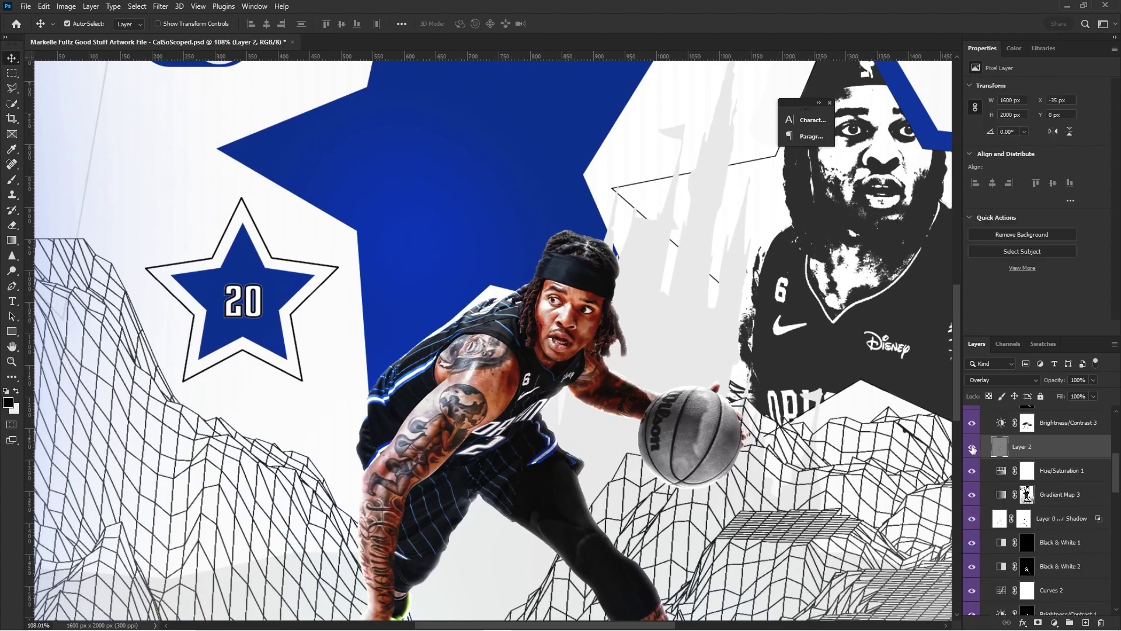
scroll(970, 447, up, 4)
drag(971, 444, 971, 585)
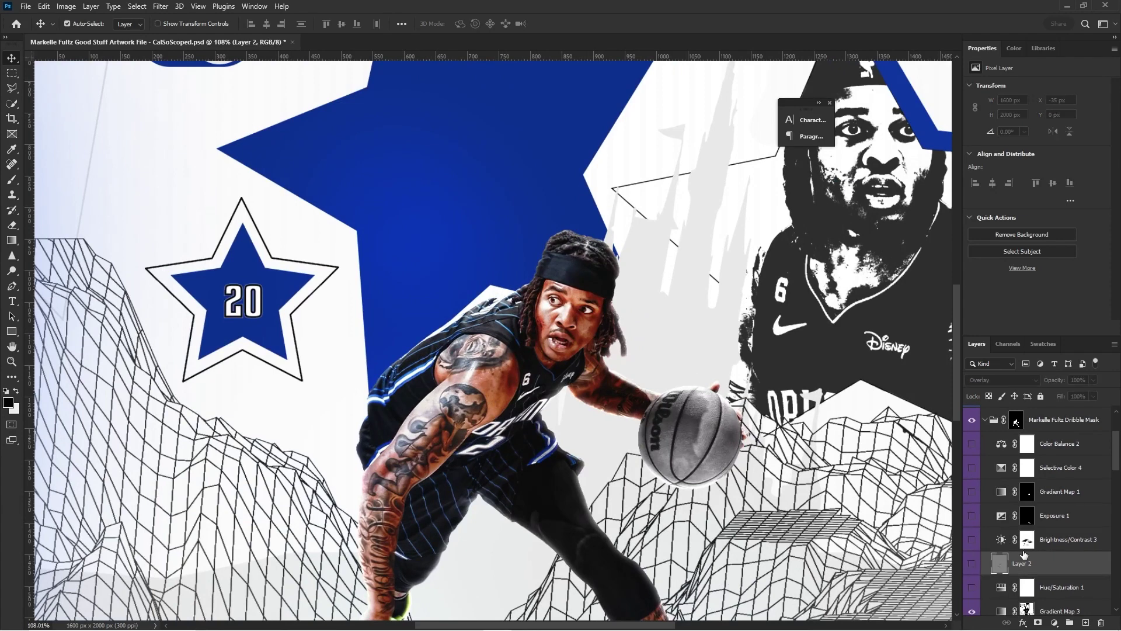
scroll(1010, 525, down, 5)
drag(973, 447, 971, 589)
scroll(999, 527, down, 3)
click(970, 525)
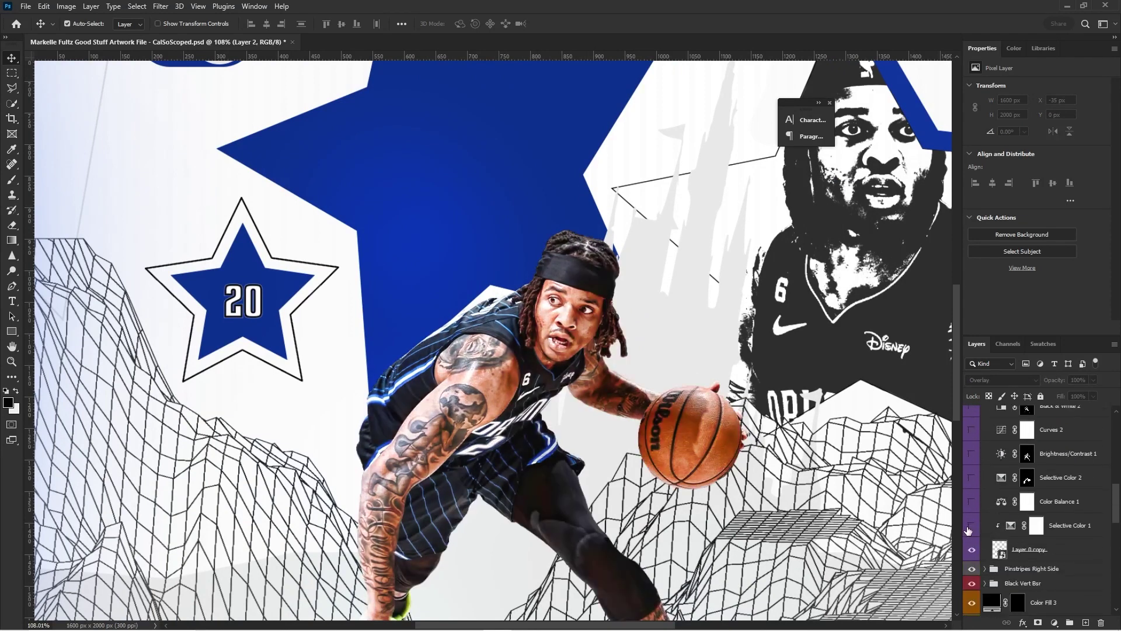
- Compare the dribbling player with and without the Selective Color 1 adjustment, leaving that layer shown
scroll(693, 449, down, 5)
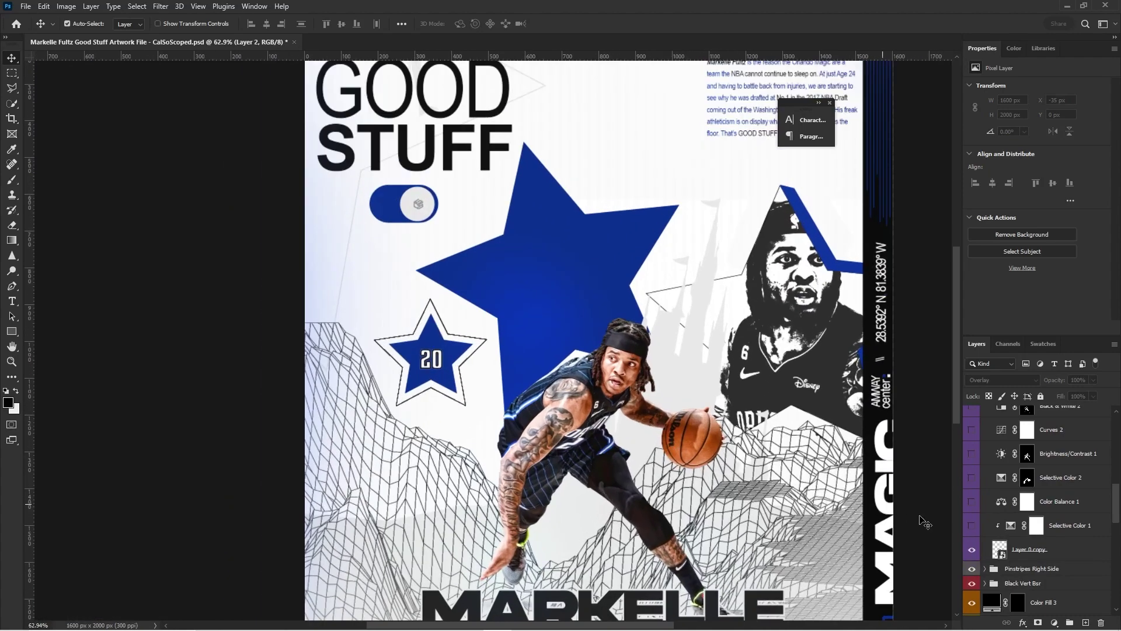
scroll(764, 555, up, 2)
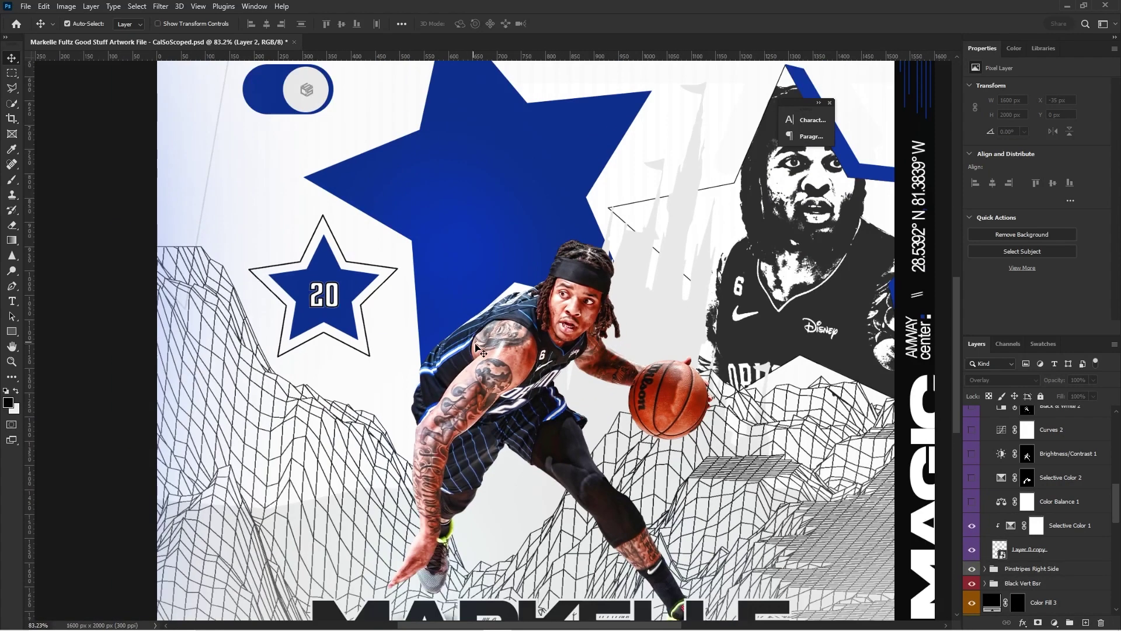
scroll(692, 410, down, 1)
click(969, 527)
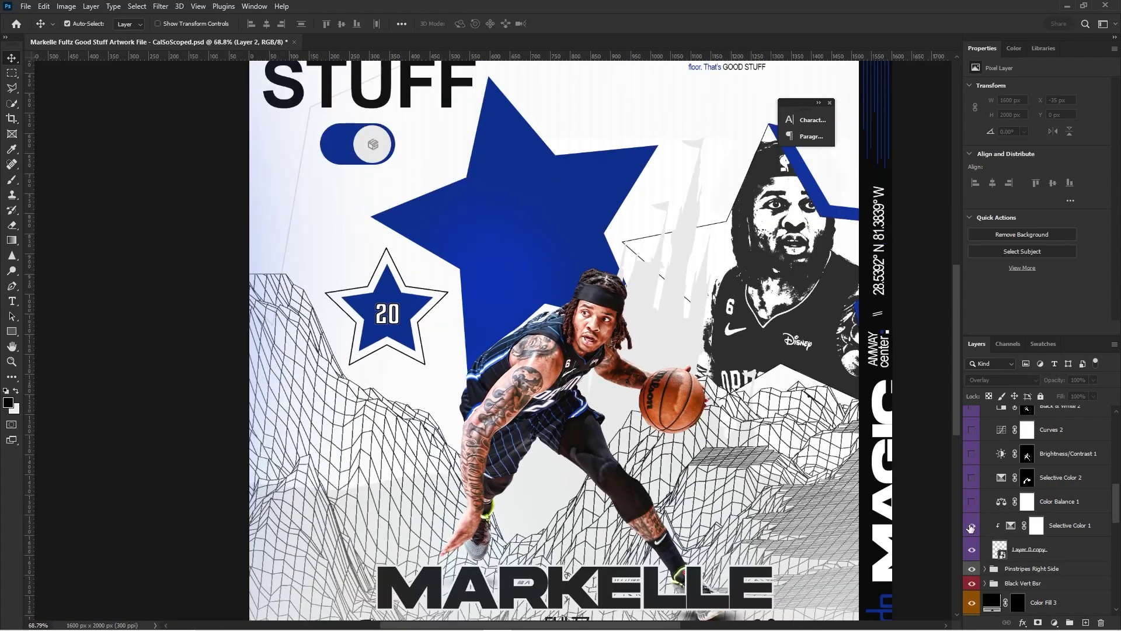
click(970, 527)
click(970, 527)
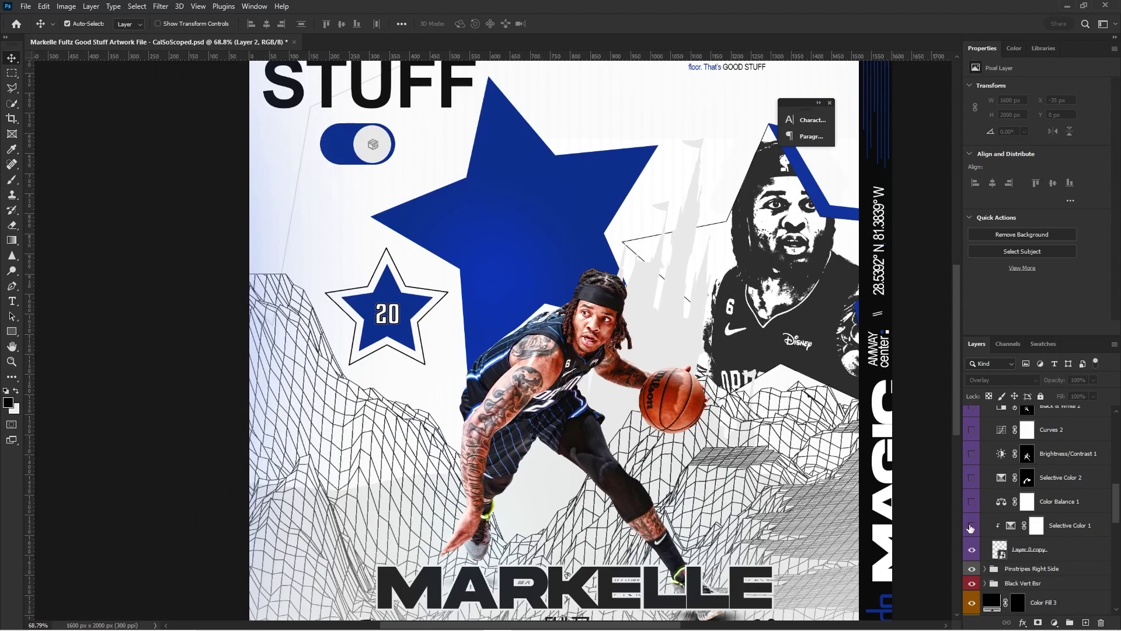
click(971, 526)
click(971, 527)
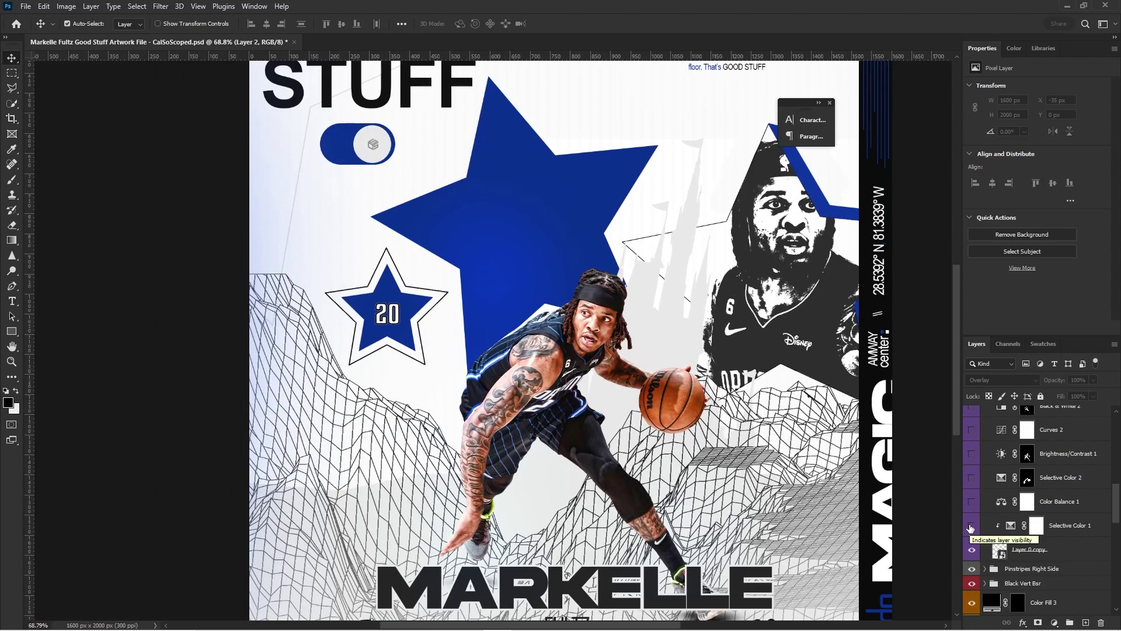
click(970, 526)
click(970, 527)
click(970, 527)
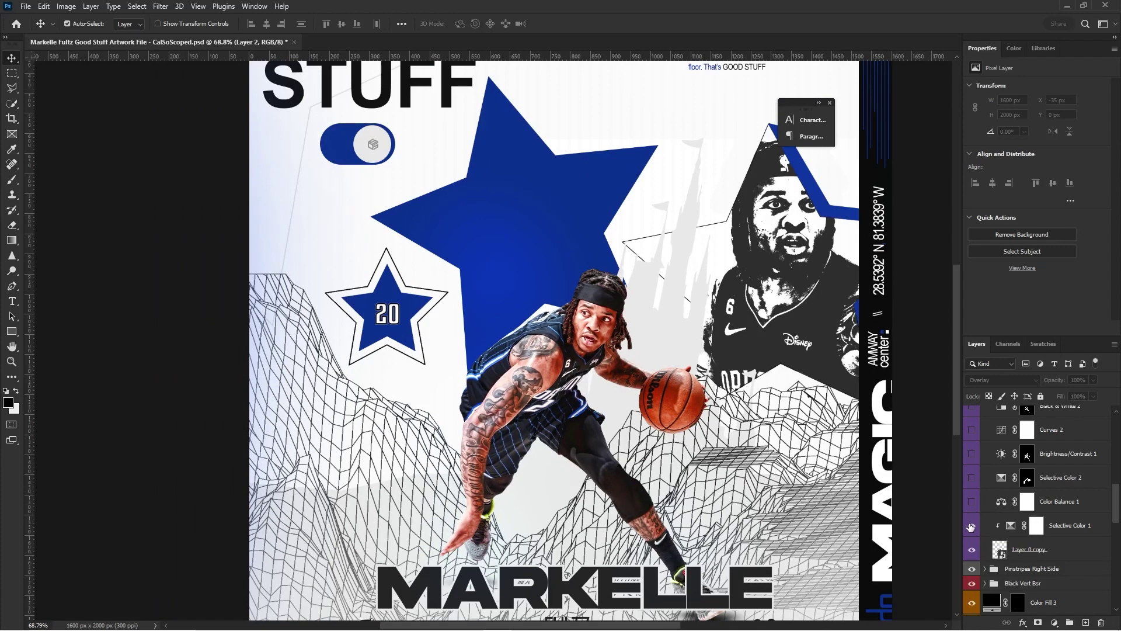
click(970, 527)
click(974, 526)
- Show the Curves 2 and Black & White 2 adjustment layers of the dribbling player
scroll(994, 466, up, 3)
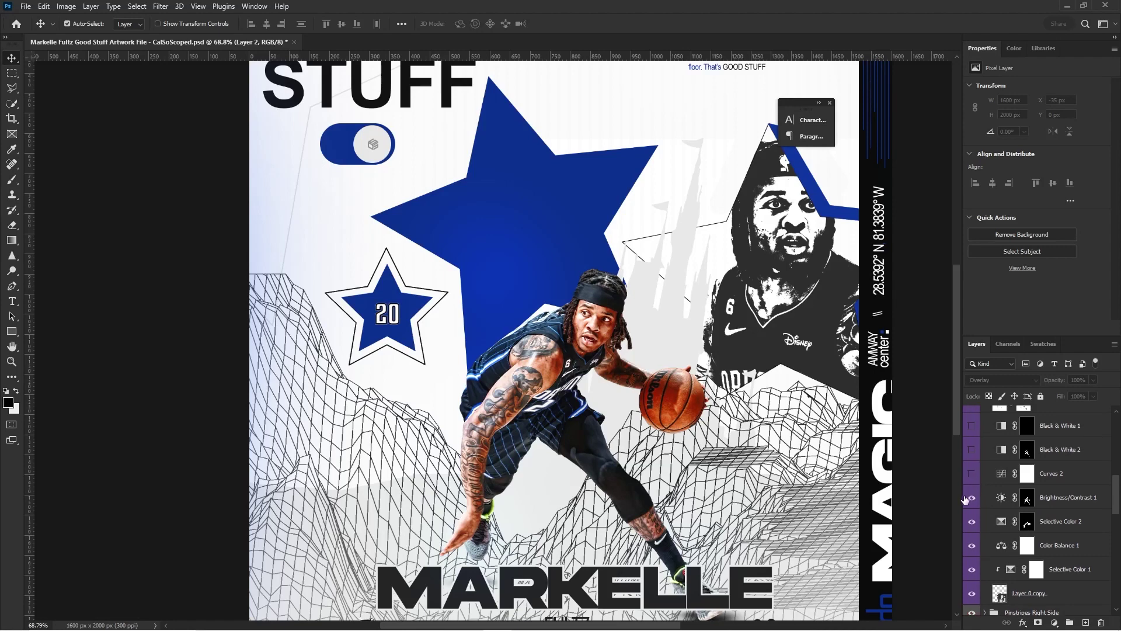
click(971, 472)
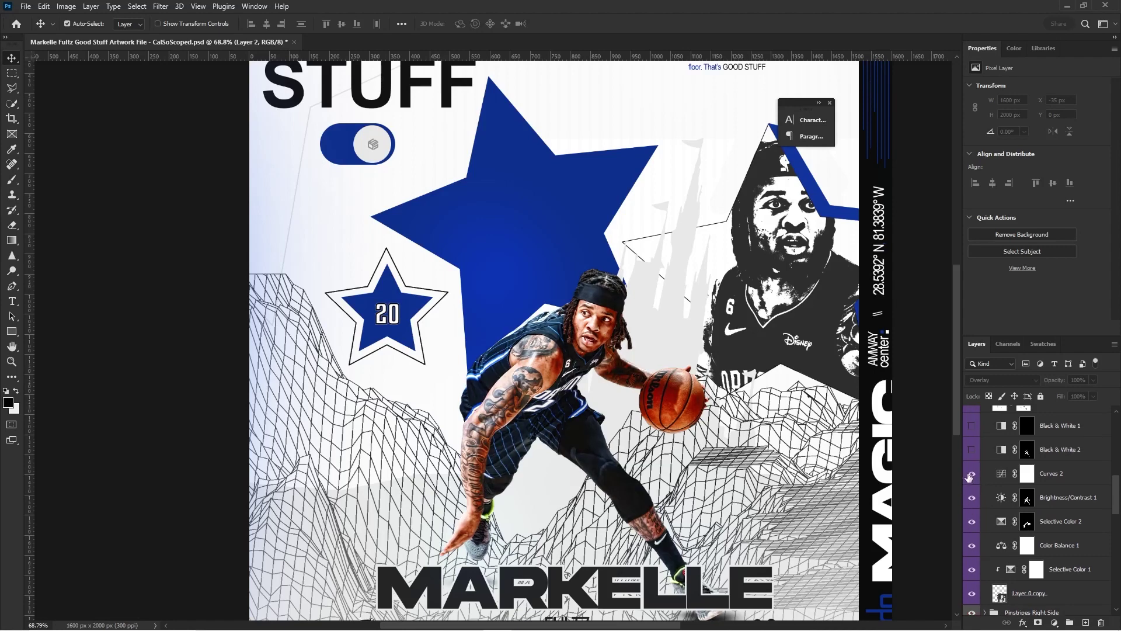
click(971, 449)
scroll(972, 461, up, 2)
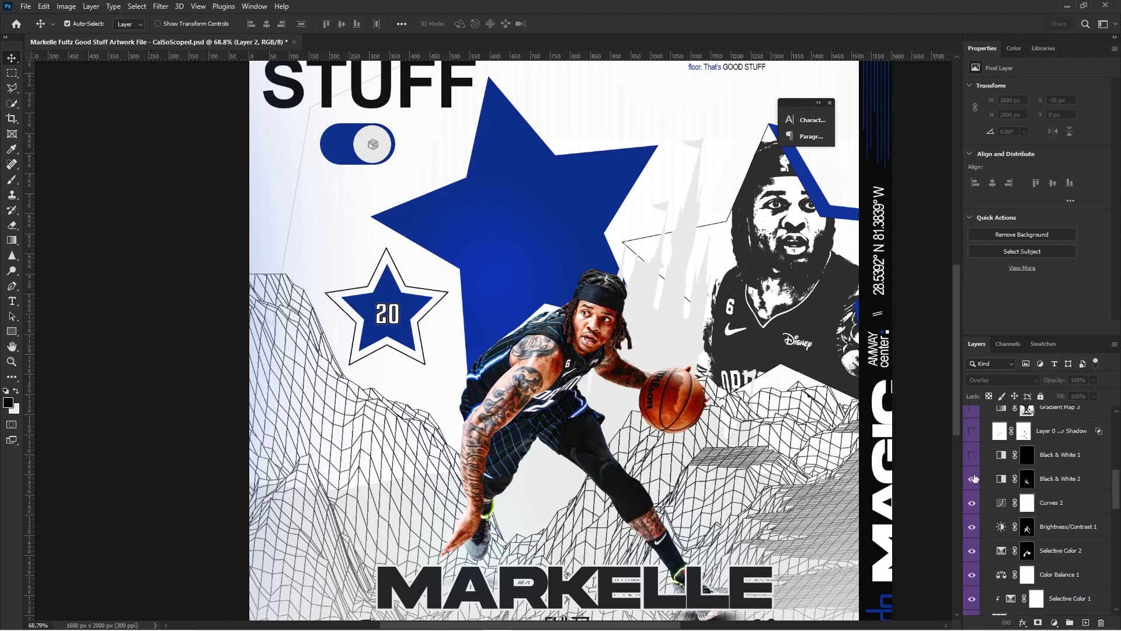
- Select the Black & White 2 adjustment to inspect its effect up close and show the Black & White 1 layer
scroll(491, 424, up, 5)
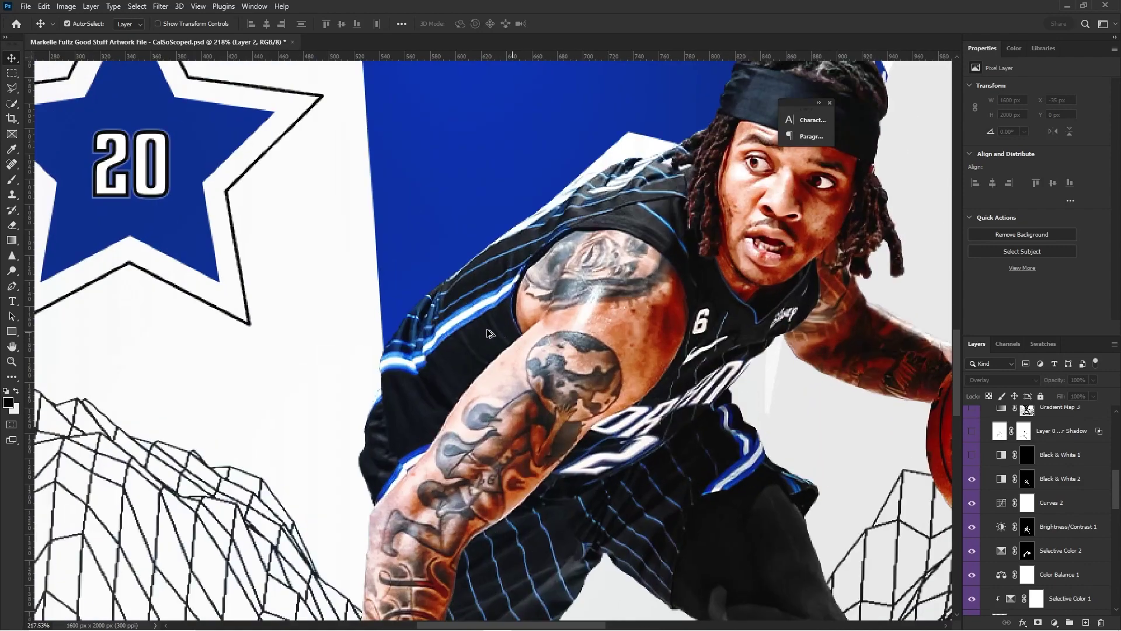
click(984, 476)
click(984, 476)
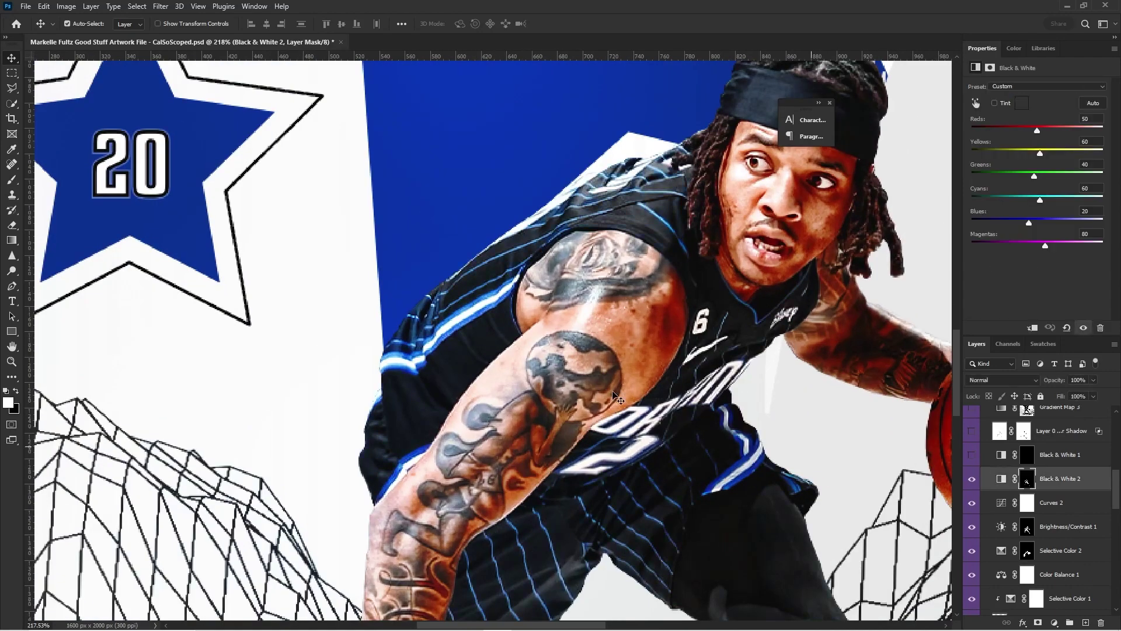
scroll(924, 459, up, 1)
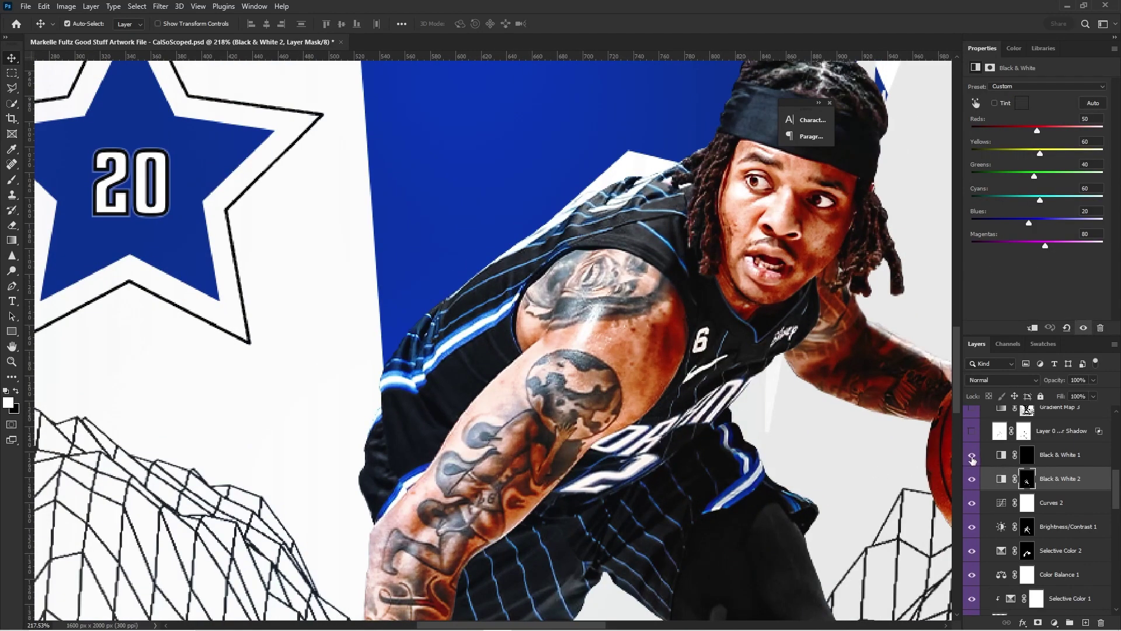
scroll(972, 459, up, 2)
scroll(677, 346, down, 4)
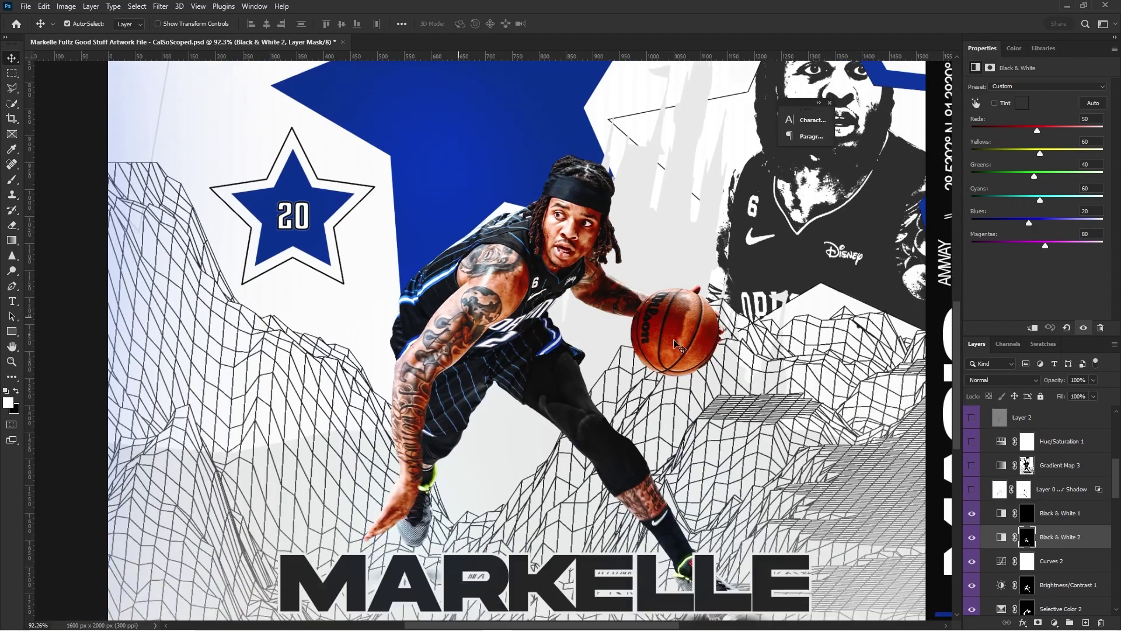
- Compare the dribbling player with and without the Layer 0 drop shadow layer, checking around the feet
click(971, 488)
click(971, 488)
click(971, 488)
click(971, 489)
click(970, 489)
scroll(921, 472, up, 2)
scroll(934, 491, down, 3)
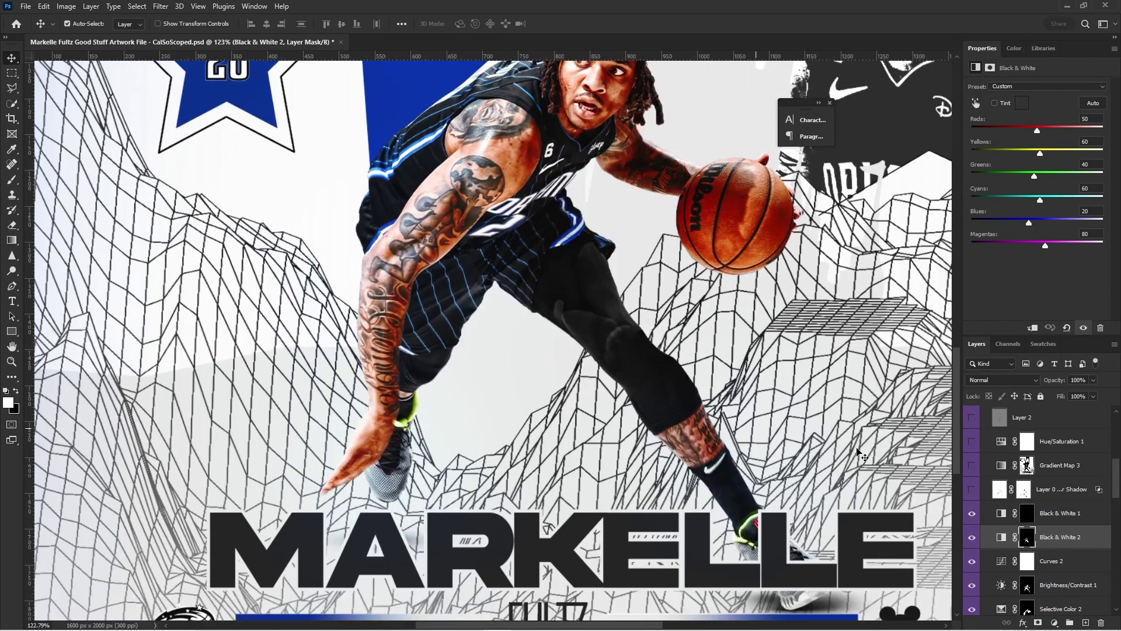
- Add an Inner Shadow effect to the dribbling player's Layer 0 copy smart object
scroll(1016, 496, down, 3)
click(1021, 492)
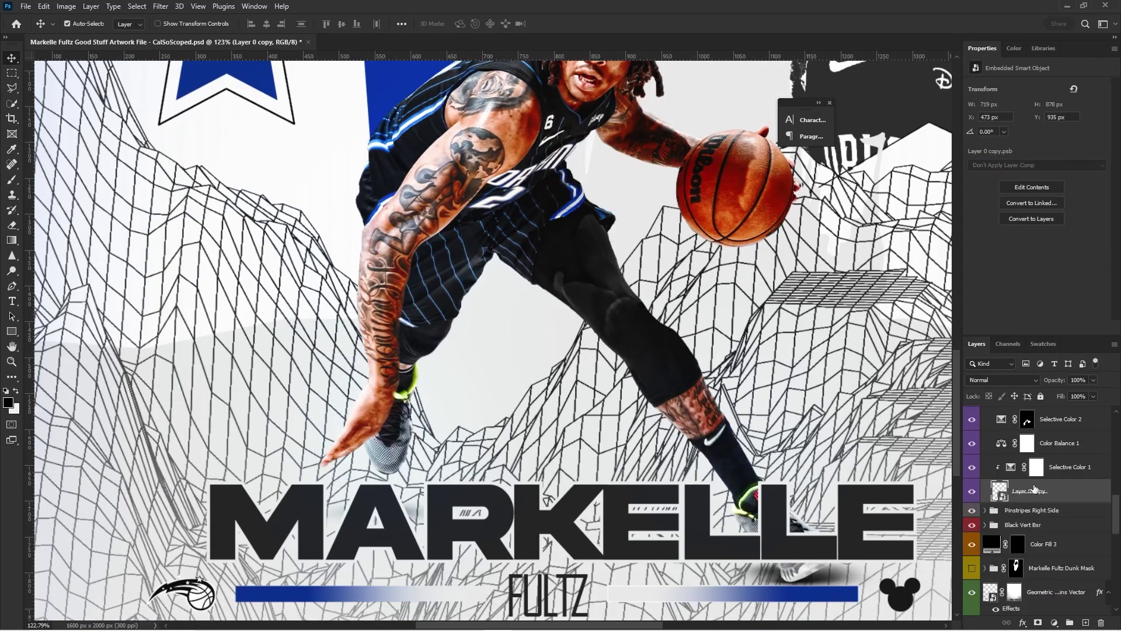
click(1023, 621)
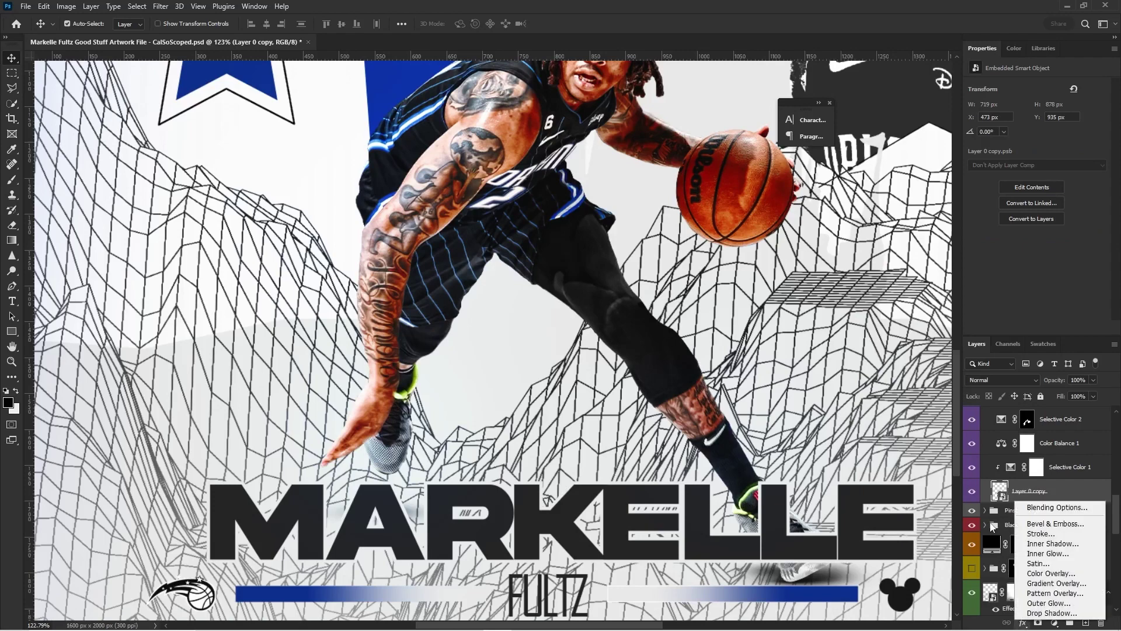
click(1063, 549)
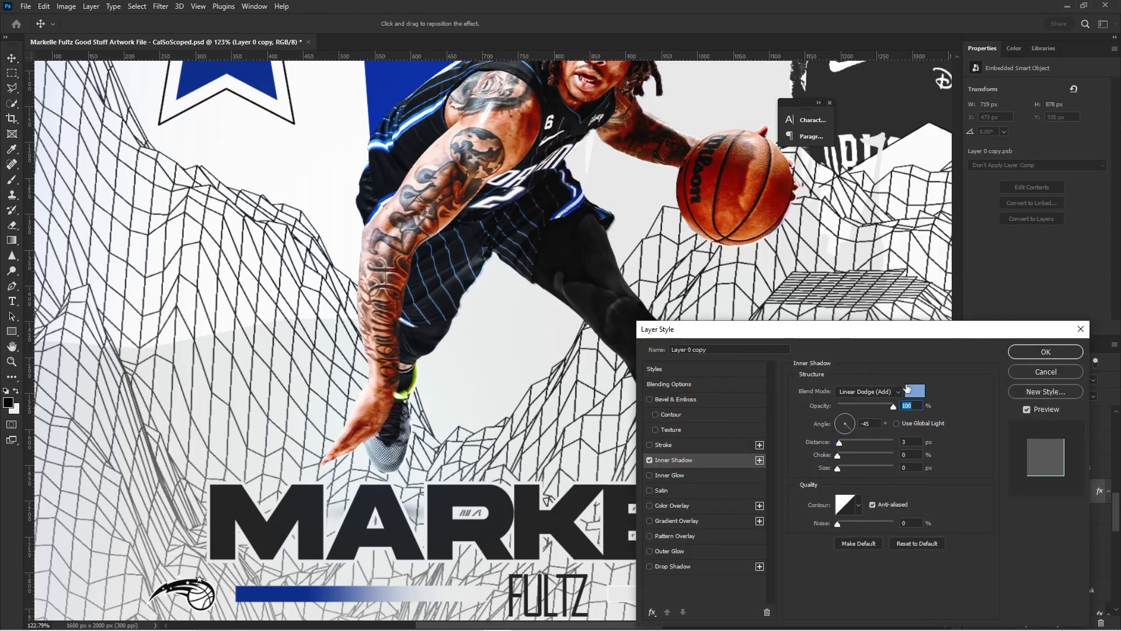
- Set the inner shadow's colour to the muted blue 626686 and apply the layer style
click(917, 396)
mouse_move(845, 328)
mouse_down()
mouse_move(846, 269)
mouse_move(778, 283)
mouse_move(781, 366)
mouse_move(755, 325)
mouse_move(735, 334)
mouse_move(793, 343)
mouse_move(657, 274)
mouse_up()
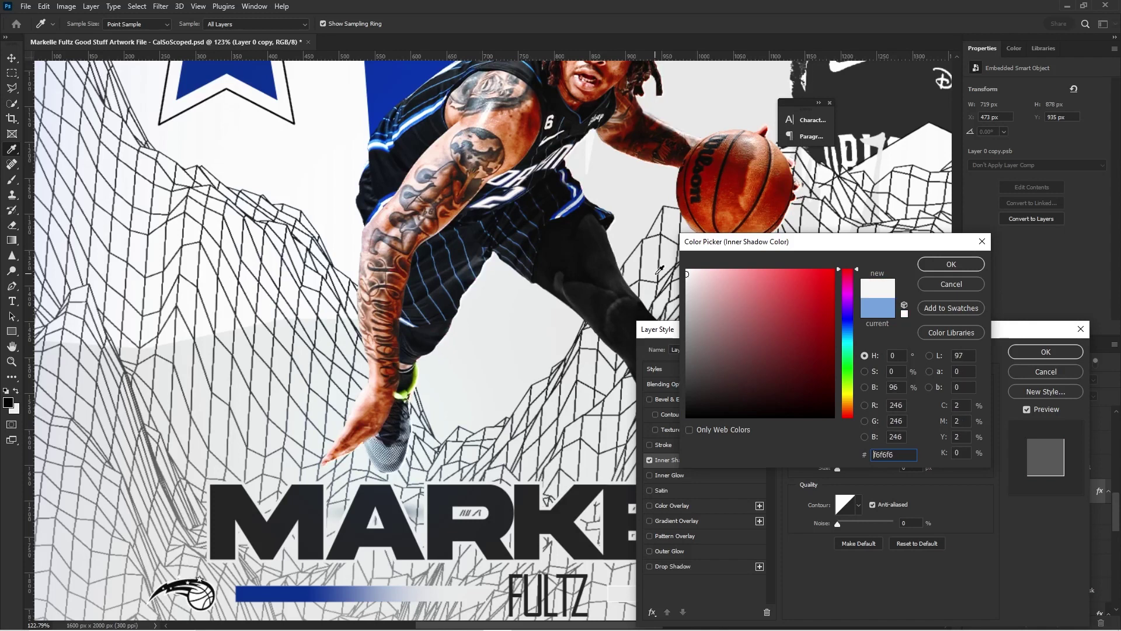
mouse_move(728, 314)
mouse_down()
mouse_move(761, 338)
mouse_move(725, 339)
mouse_up()
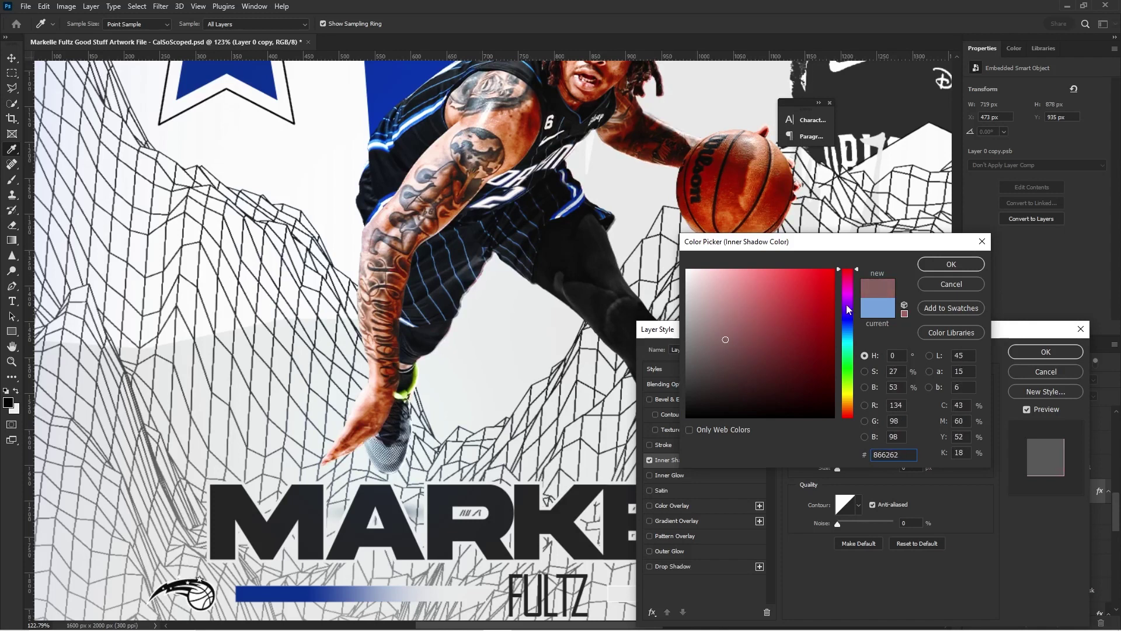
drag(846, 305, 846, 321)
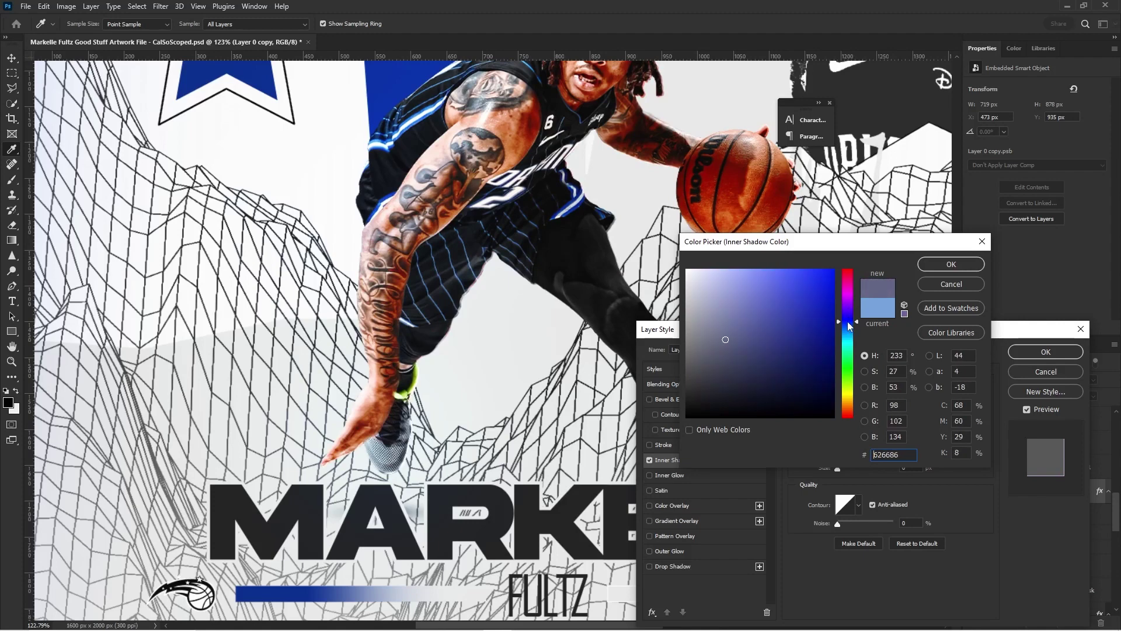
click(953, 264)
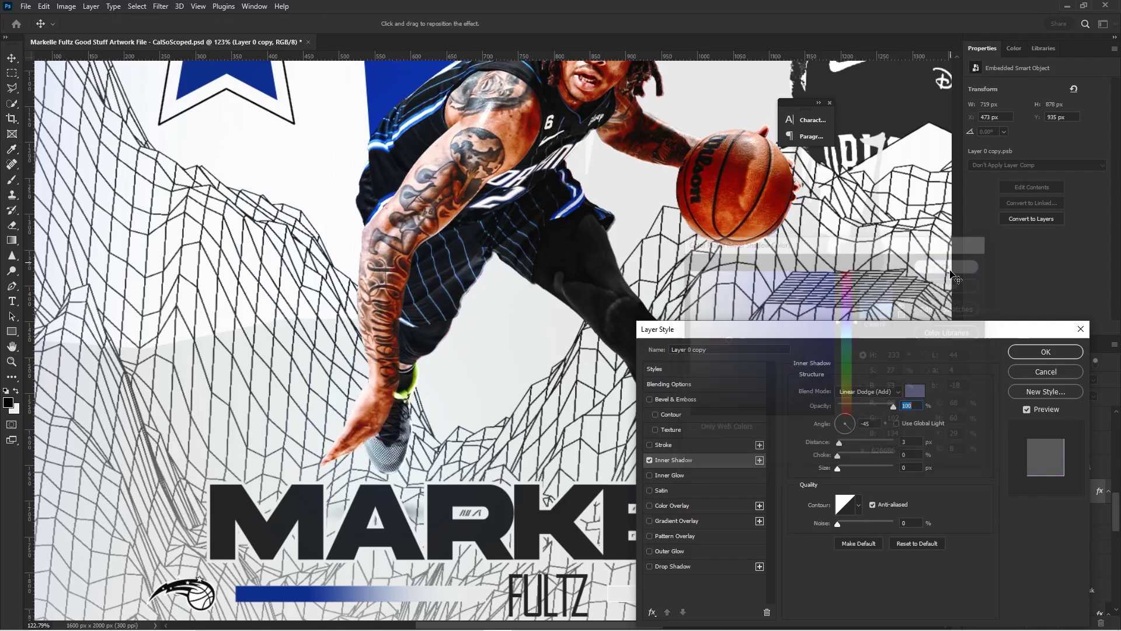
click(1039, 351)
- Compare the dribbling player with and without the inner shadow effect on Layer 0 copy
scroll(1016, 487, up, 5)
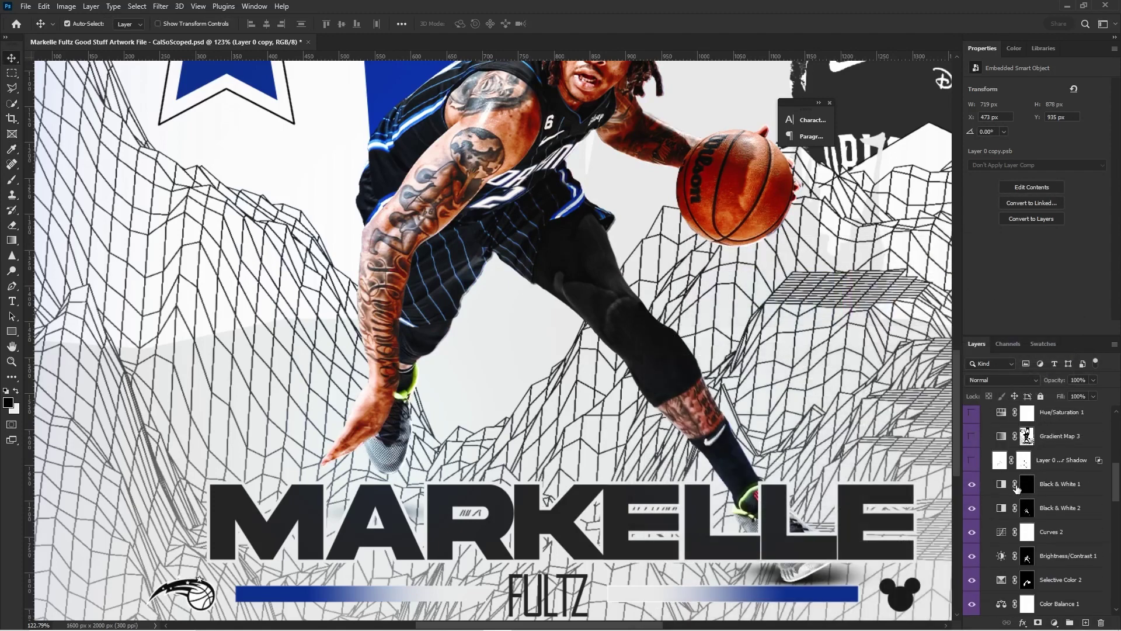
scroll(986, 467, down, 4)
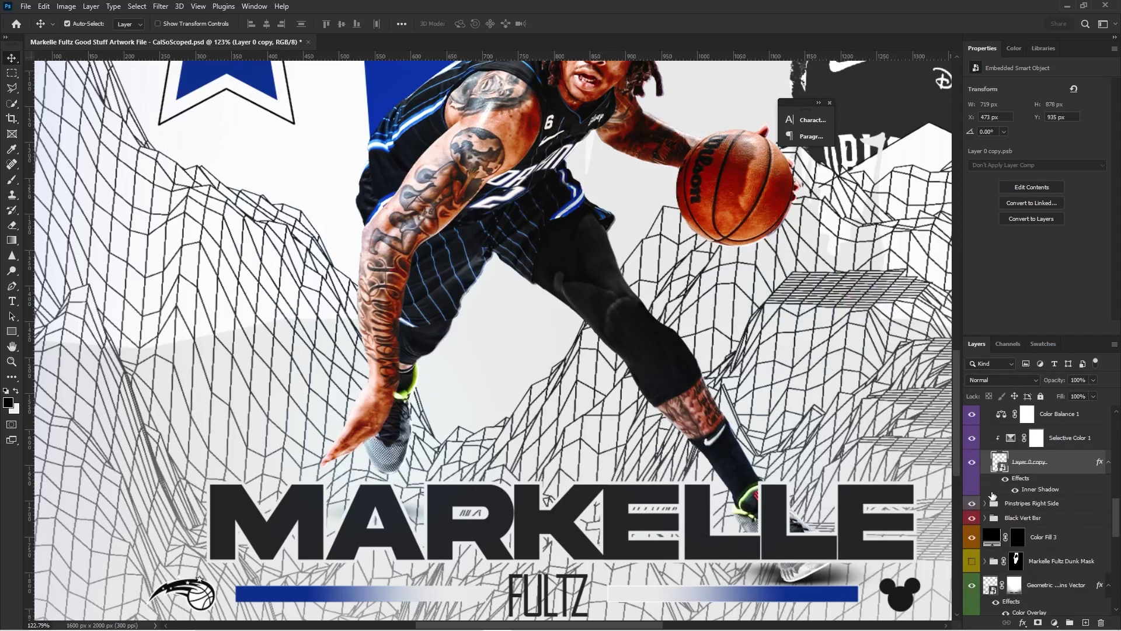
click(1015, 490)
click(1015, 491)
click(1015, 490)
click(1016, 491)
- Convert the inner shadow effect into its own layer and move it above the Layer 0 drop shadow layer
right_click(1041, 493)
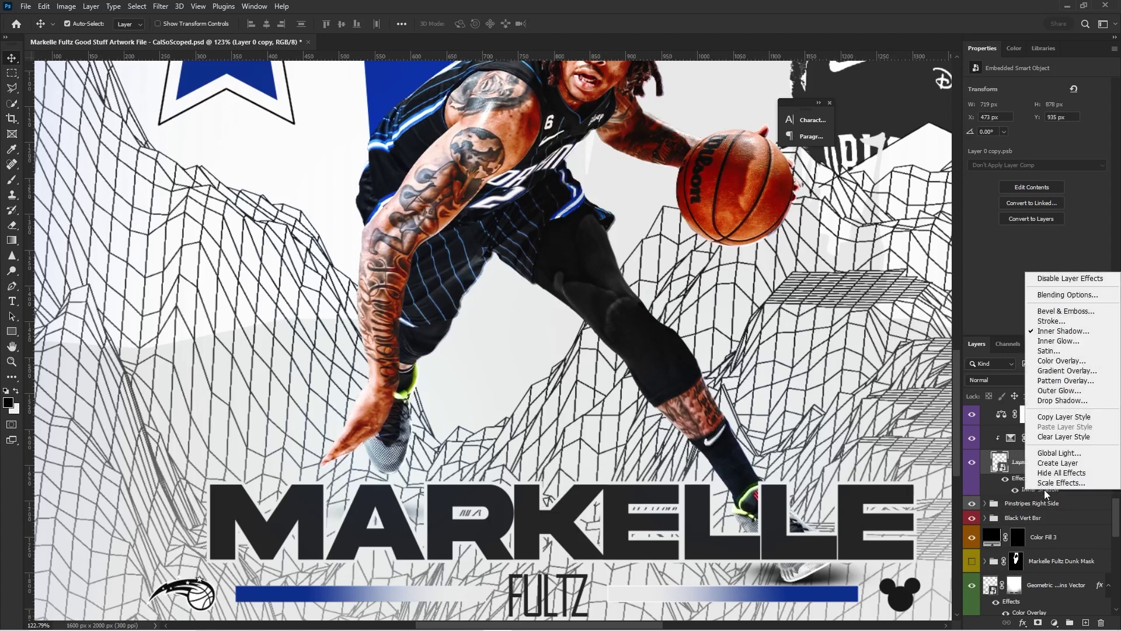
click(1048, 469)
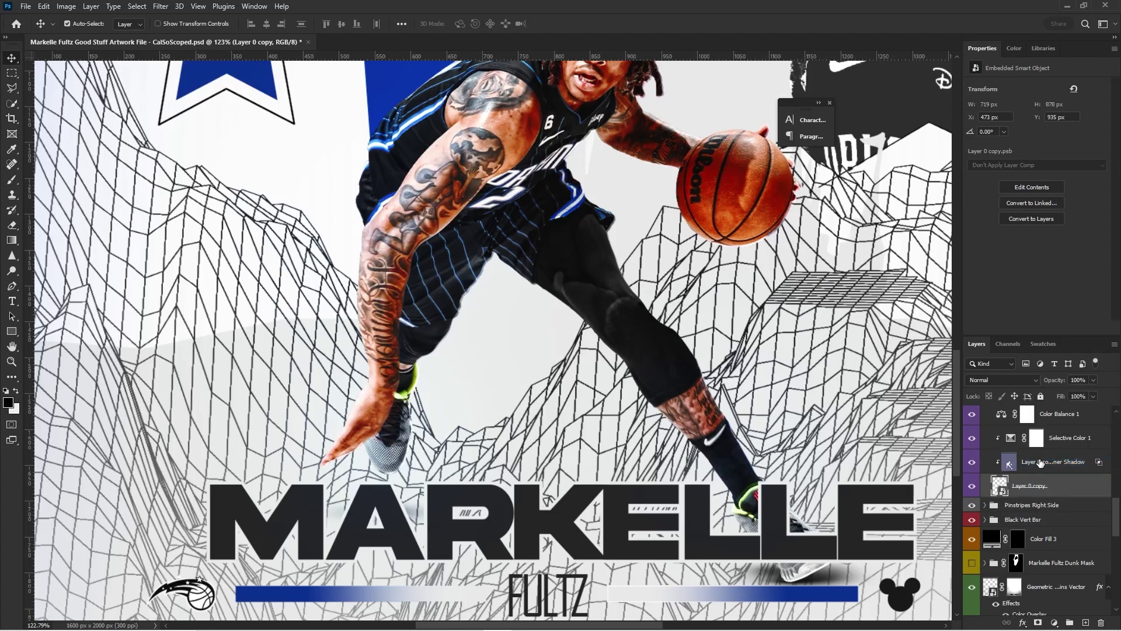
click(1040, 463)
drag(1039, 463, 1022, 495)
- Compare the dribbling player with and without the separated inner shadow layer, leaving it shown
click(972, 490)
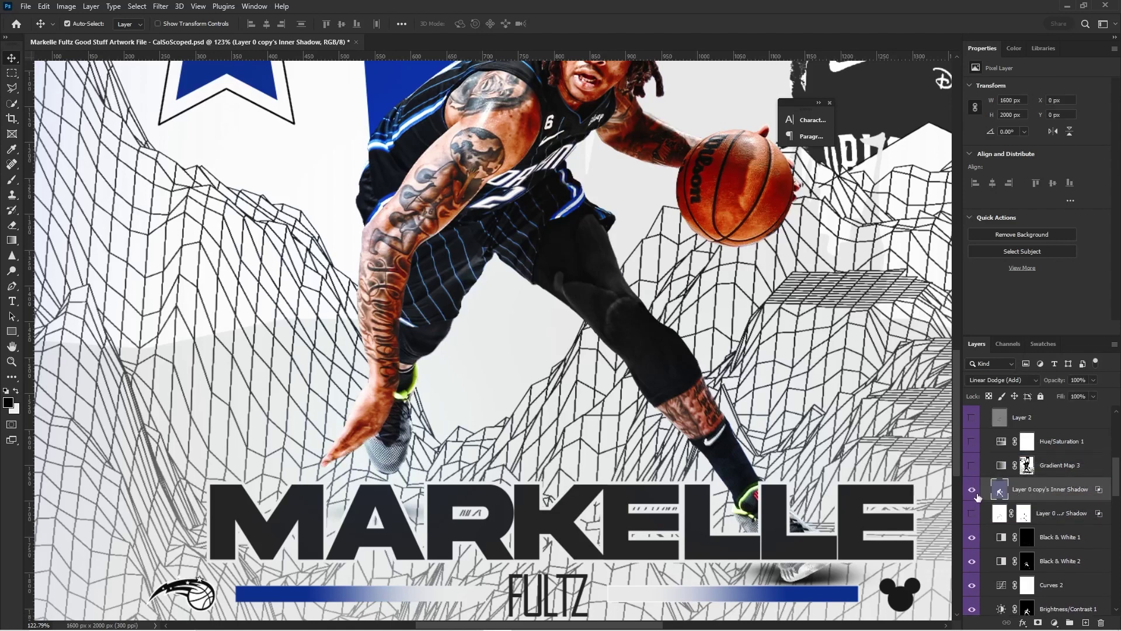
click(972, 491)
click(972, 490)
click(972, 490)
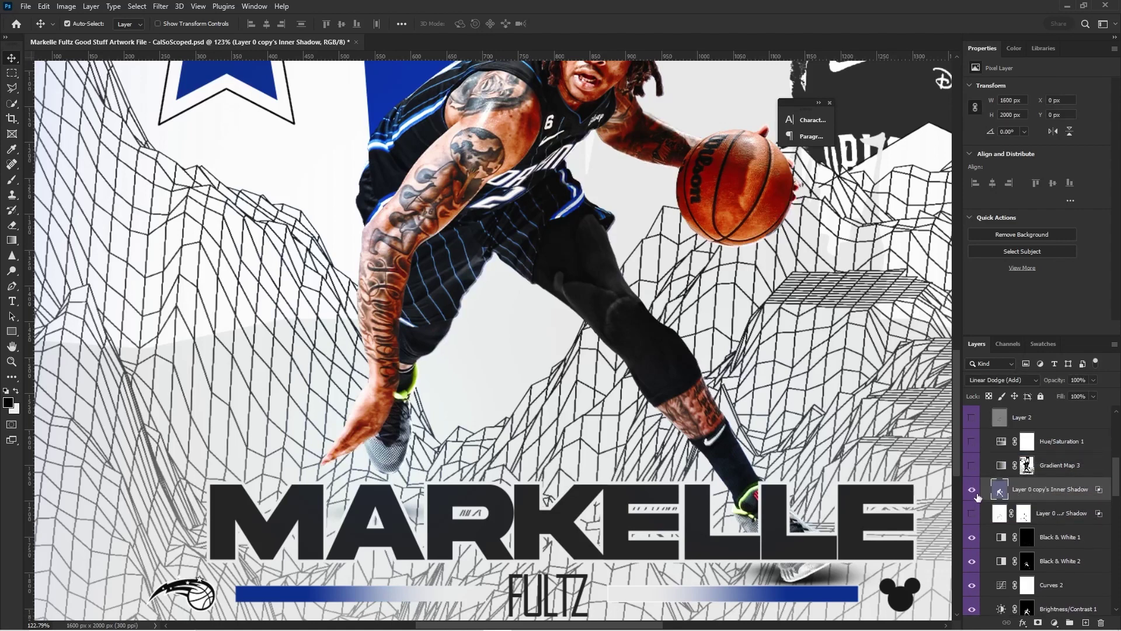
- Add a layer mask to the inner shadow layer and brush black over the player's planted arm and side
click(1038, 622)
key(ctrl+z)
click(1040, 622)
key(b)
key(x)
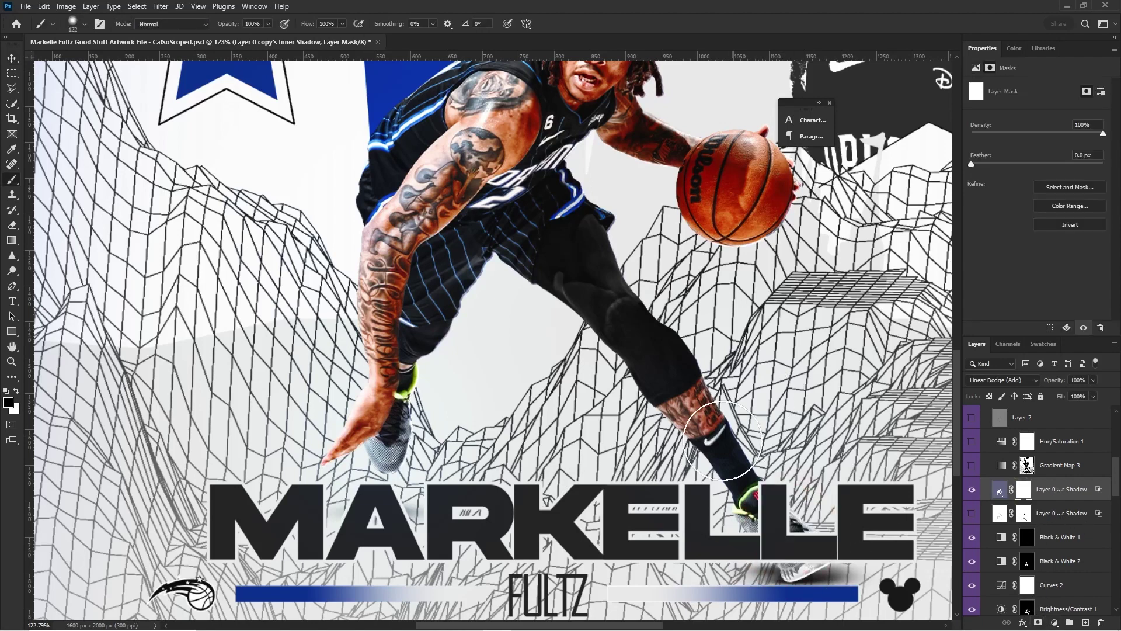
alt+right_click(358, 444)
mouse_move(392, 403)
mouse_down()
mouse_move(310, 308)
mouse_move(373, 166)
mouse_up()
scroll(443, 161, up, 2)
- Reduce the brush to about 32 px to check the masked inner shadow around the basketball's edge
alt+right_click(782, 249)
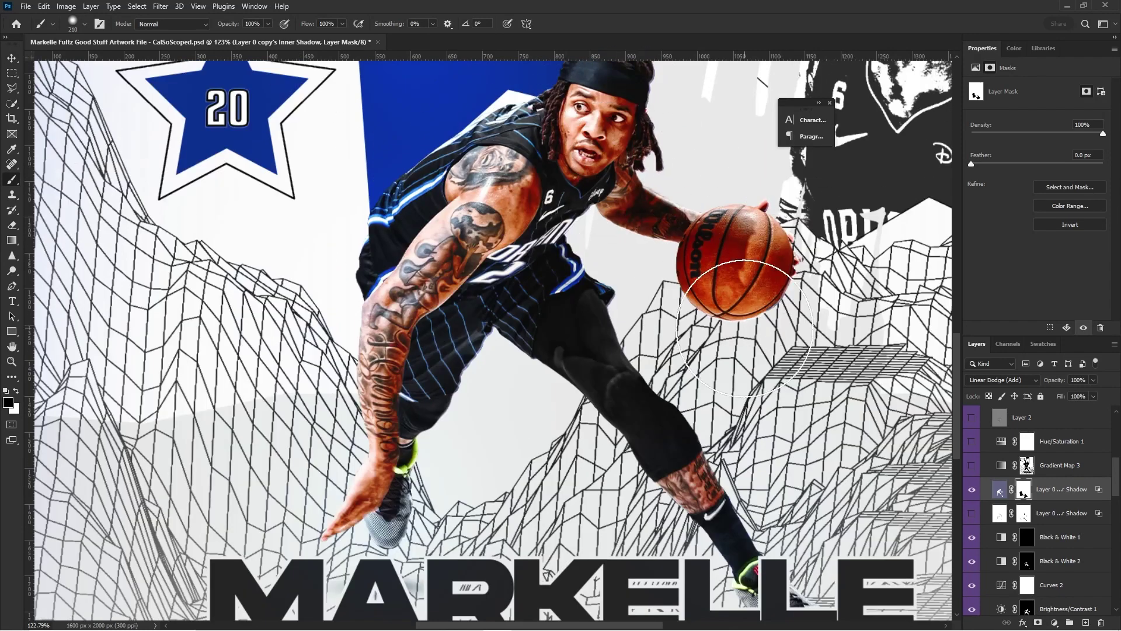
scroll(847, 253, up, 5)
key(bracketleft)
key(bracketleft)
key(bracketleft)
key(bracketleft)
key(bracketleft)
key(bracketleft)
key(bracketleft)
key(bracketleft)
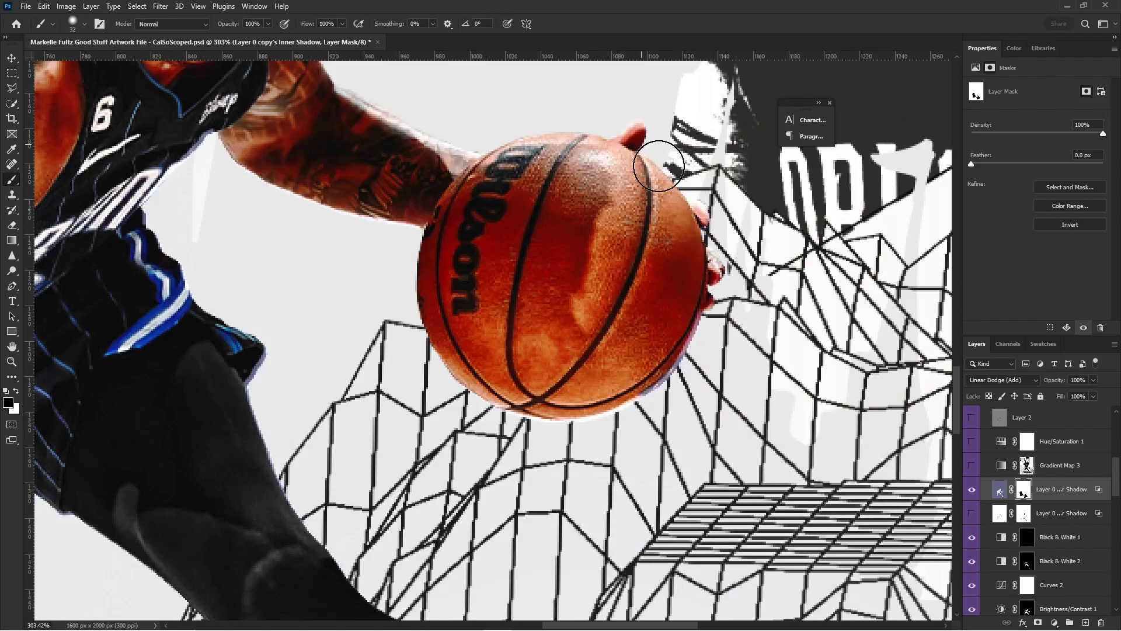
key(x)
alt+scroll(643, 142, down, 9)
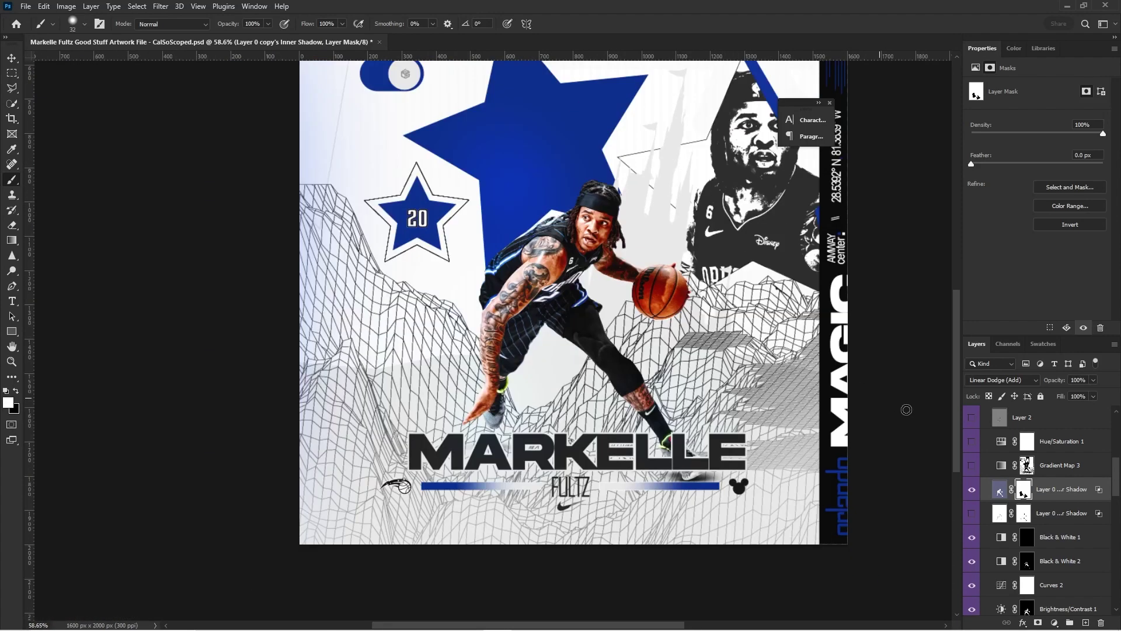
- Undo the mask, reordering and layer conversion until the inner shadow is a live effect on Layer 0 copy
key(ctrl+z)
key(ctrl+z)
key(ctrl+z)
key(ctrl+z)
key(ctrl+z)
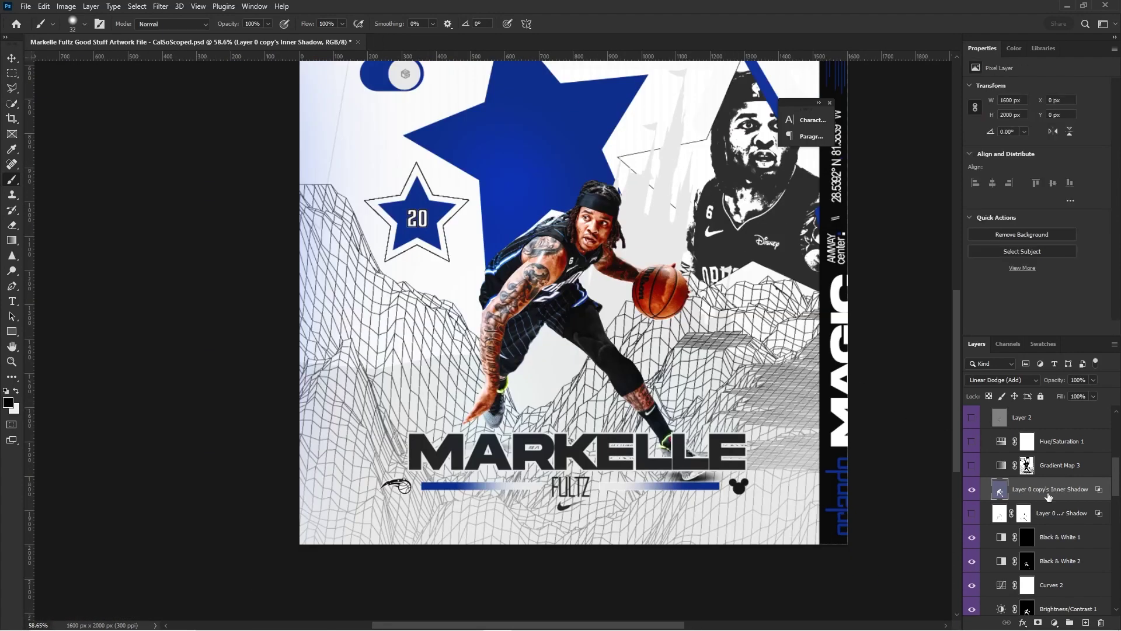
key(ctrl+z)
scroll(1050, 500, down, 1)
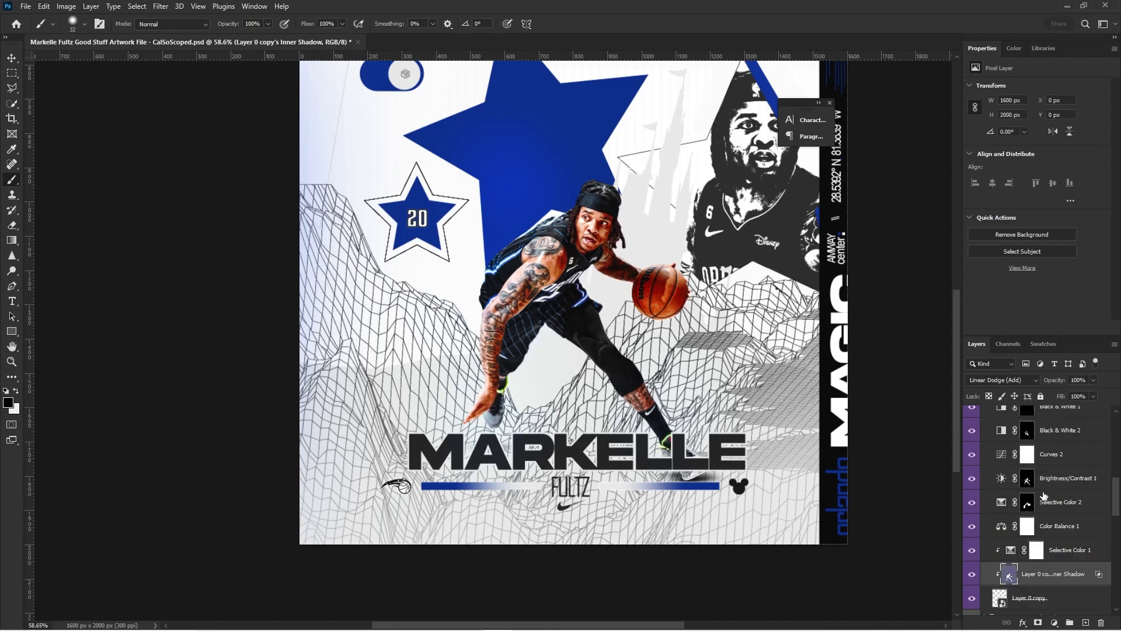
alt+scroll(645, 351, down, 3)
scroll(636, 327, up, 2)
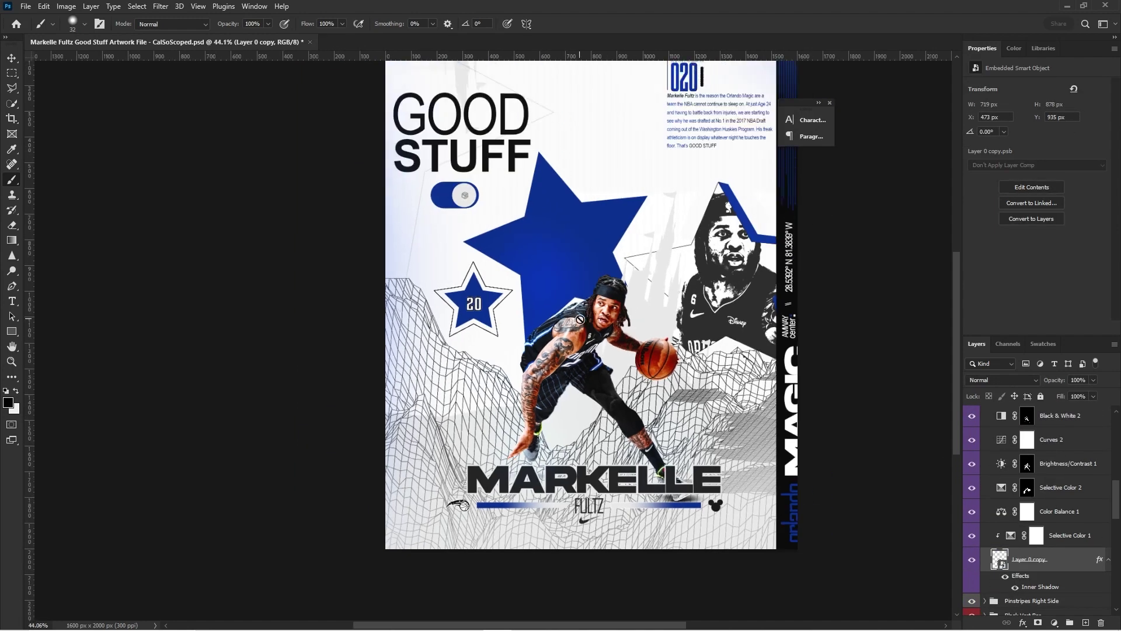
- Show the dribbling player's hidden layers from the Layer 0 drop shadow up to Gradient Map 1
key(v)
click(584, 324)
scroll(988, 517, up, 5)
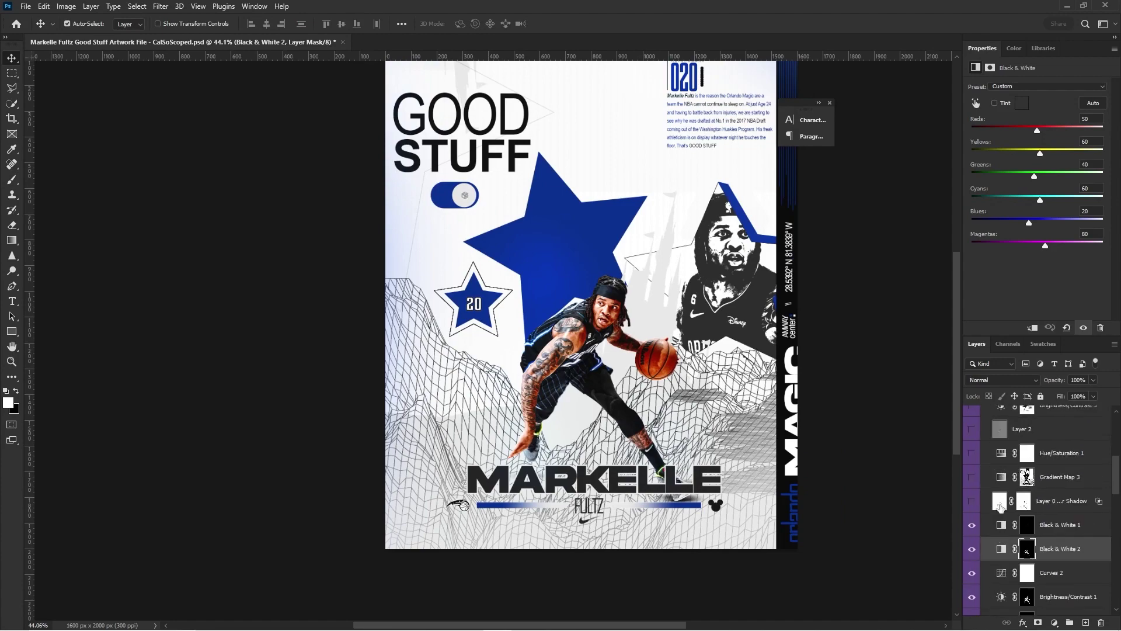
scroll(988, 517, down, 1)
drag(969, 562, 969, 416)
scroll(969, 543, up, 2)
alt+scroll(564, 318, up, 6)
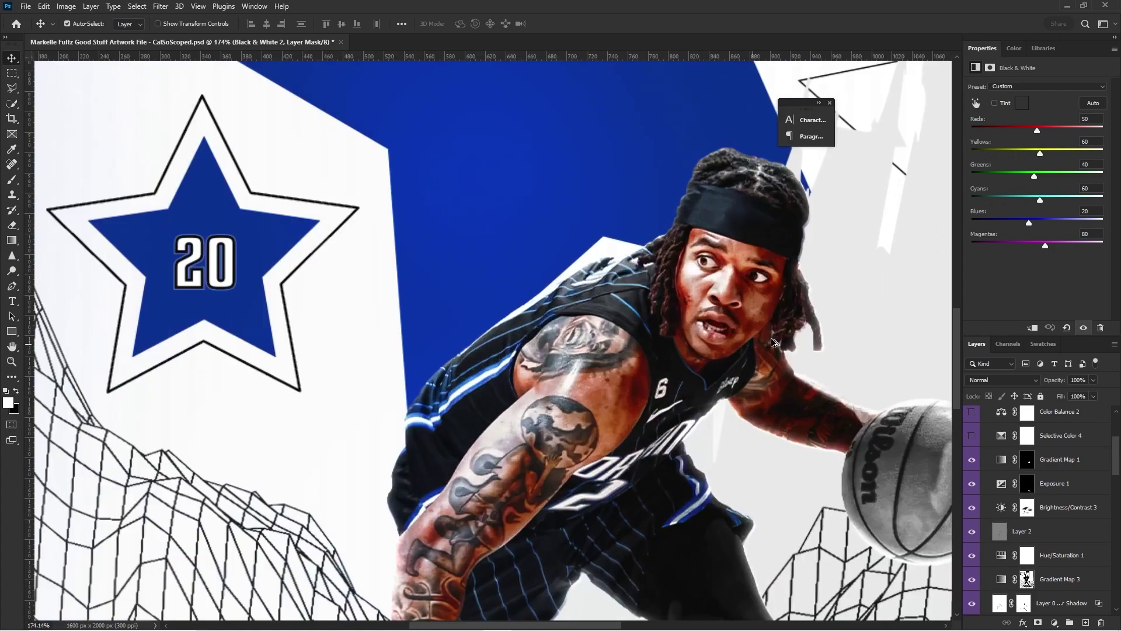
- Select Layer 2 to inspect its overlay effect on the player, and show Selective Color 4 and Color Balance 2
alt+scroll(772, 341, up, 2)
click(1016, 531)
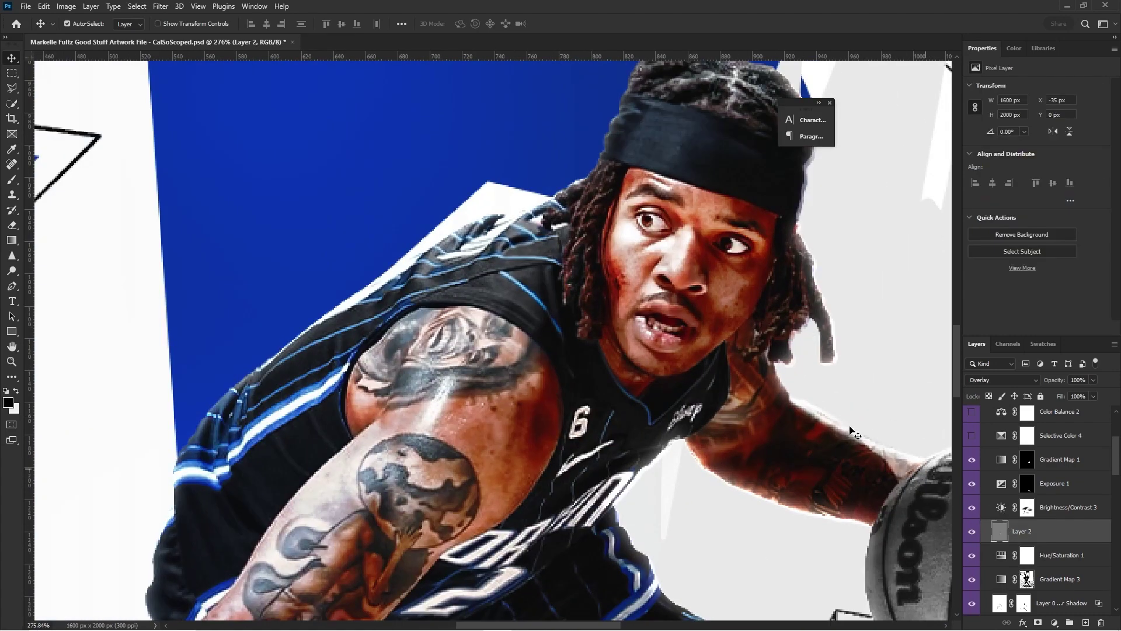
alt+scroll(631, 292, down, 4)
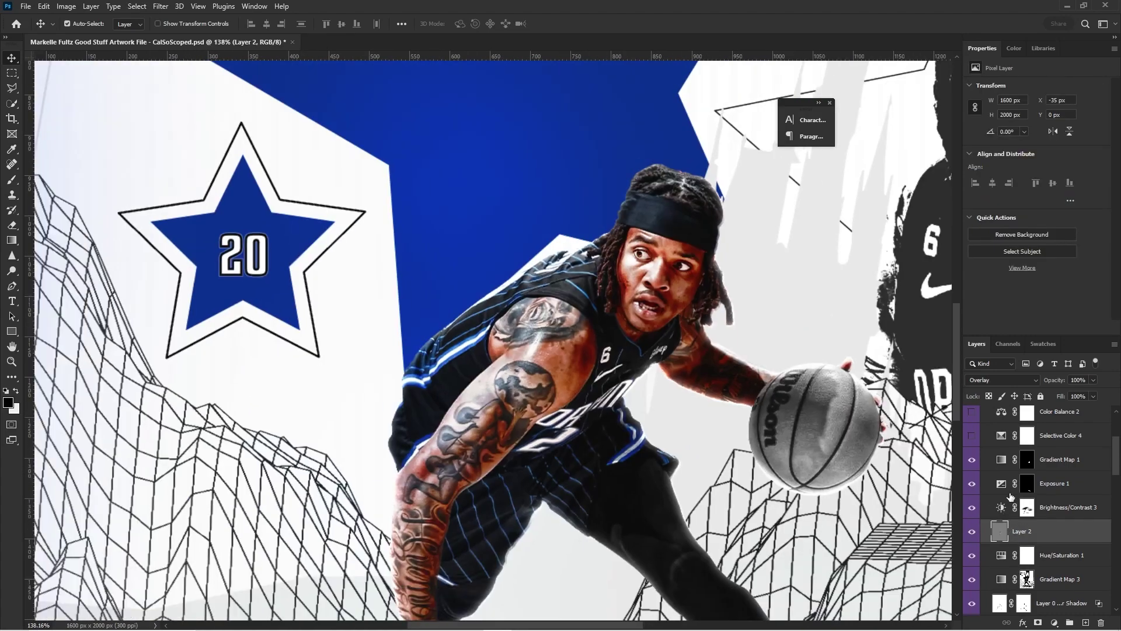
drag(972, 435, 971, 414)
scroll(975, 462, up, 3)
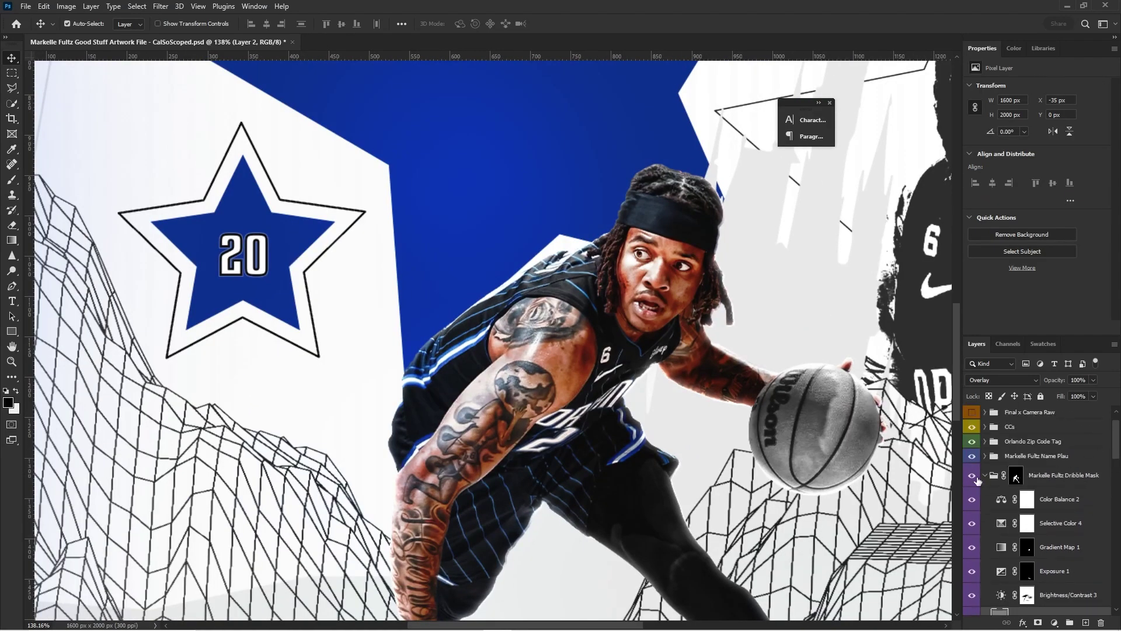
- Collapse the Markelle Fultz Dribble Mask group and review the retouched player within the whole poster
click(986, 475)
alt+scroll(599, 363, down, 4)
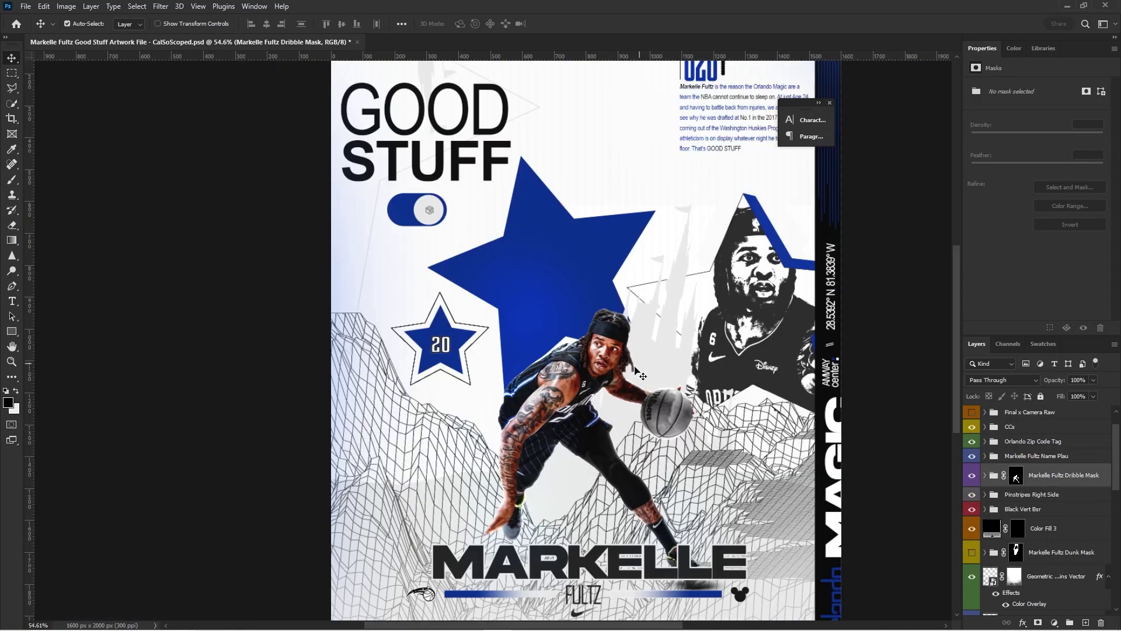
scroll(598, 364, down, 1)
scroll(594, 357, down, 1)
alt+scroll(528, 257, down, 3)
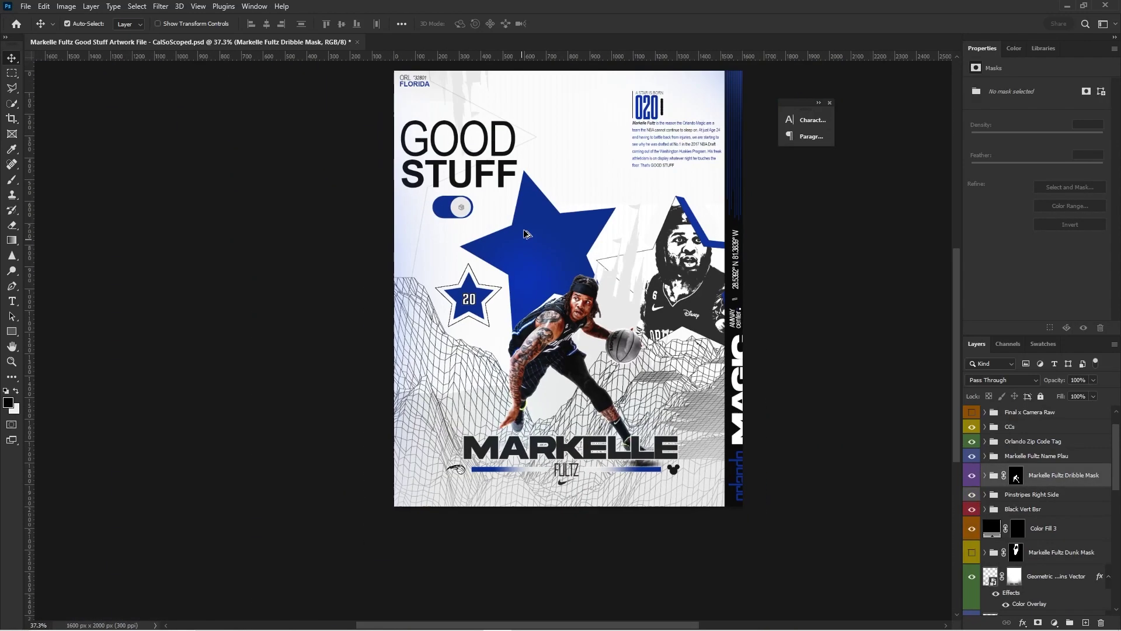
alt+scroll(518, 234, up, 3)
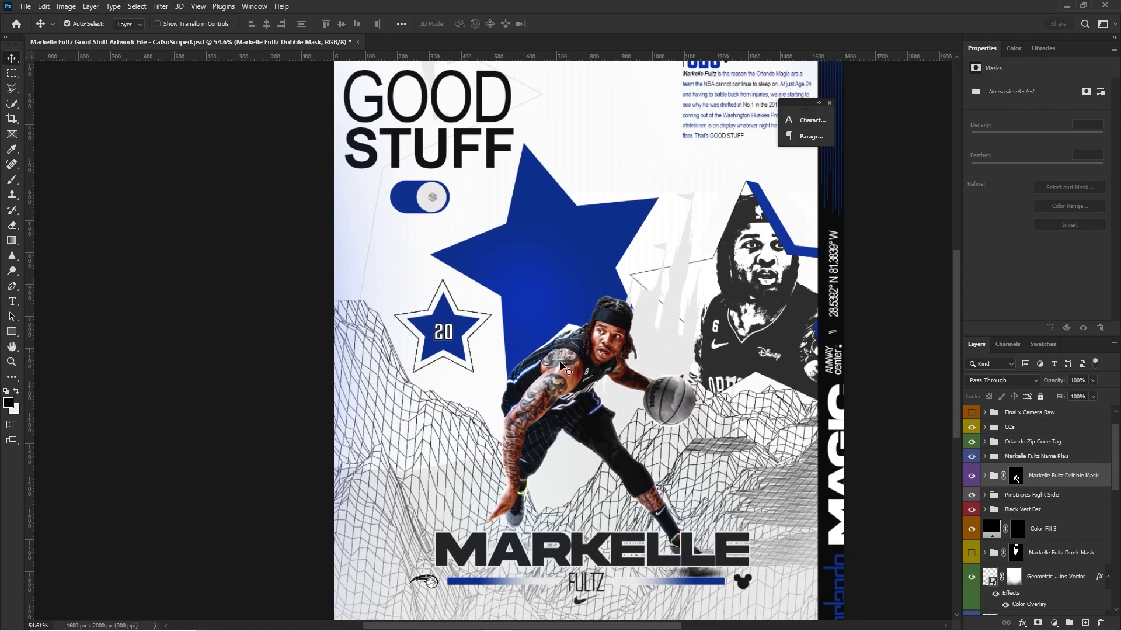
- Select the large blue star behind the player and the gray Disney castle vector to identify their layers
click(552, 281)
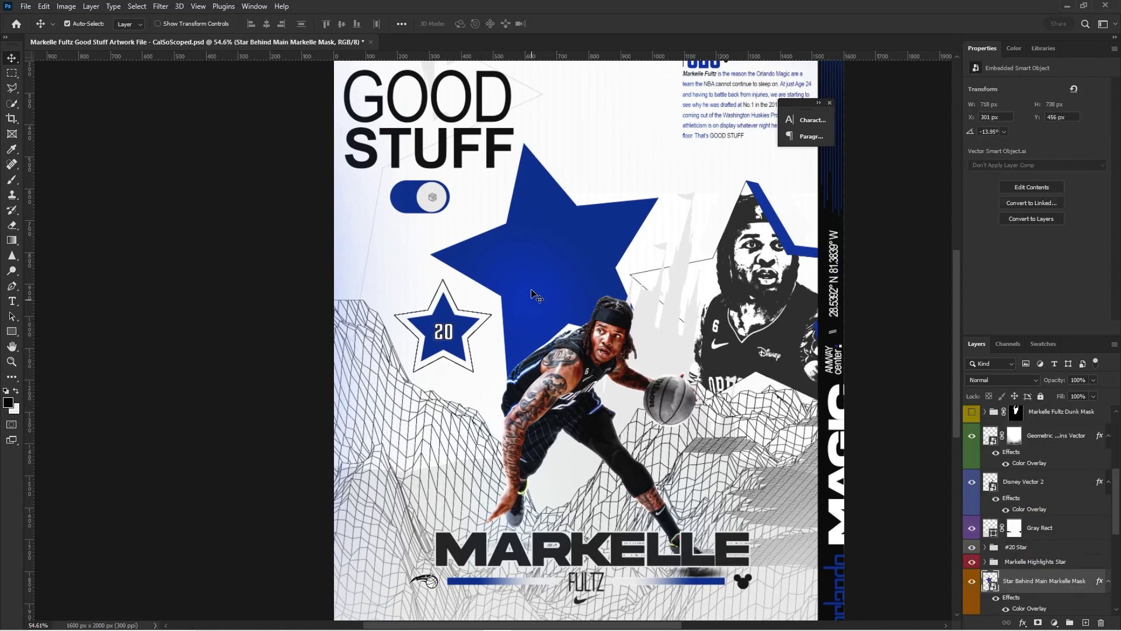
scroll(516, 284, down, 3)
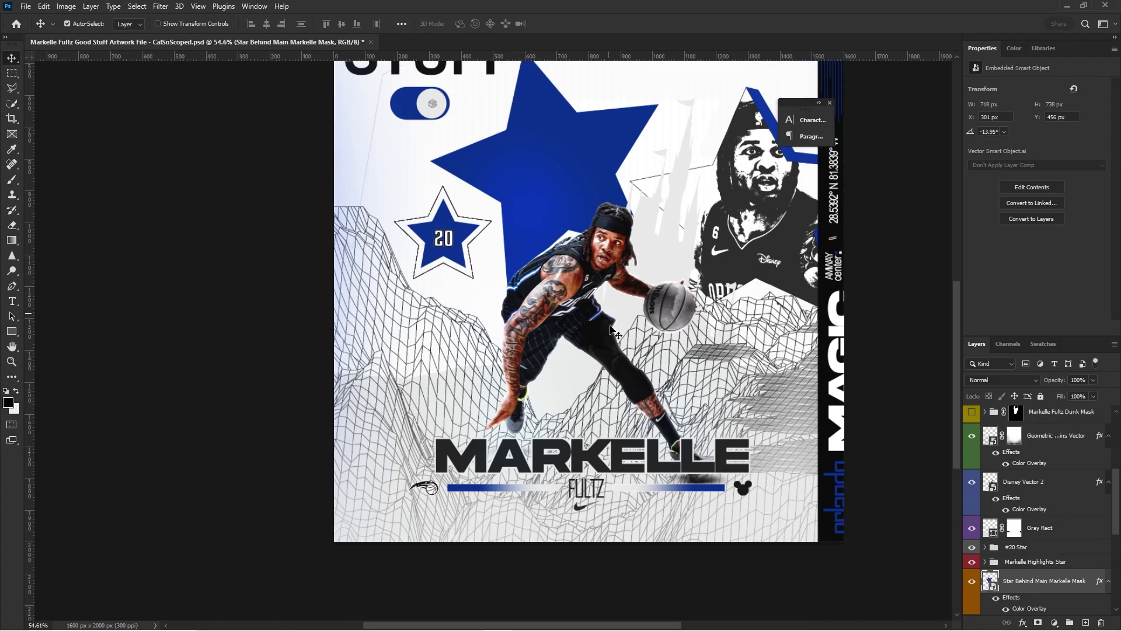
scroll(649, 269, up, 1)
scroll(557, 408, up, 2)
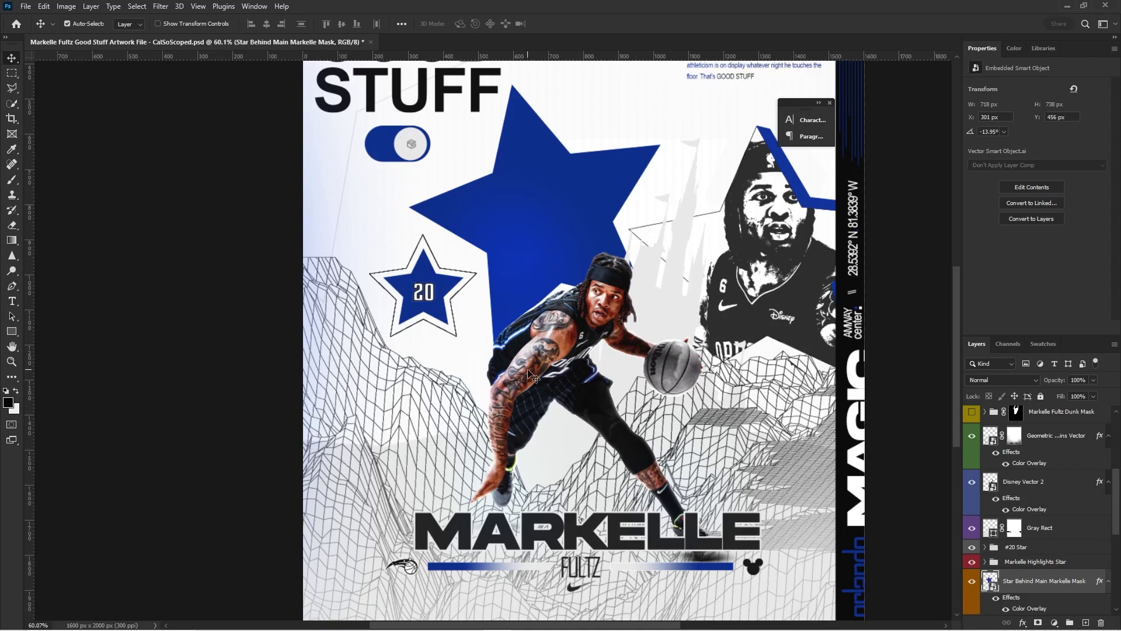
scroll(590, 306, up, 1)
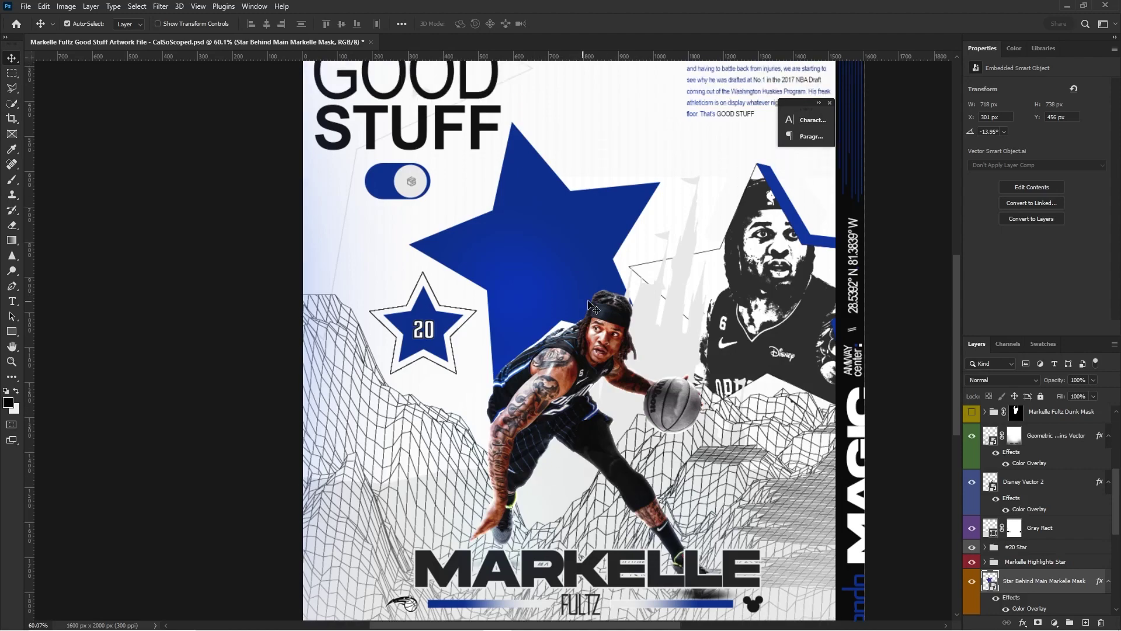
click(683, 270)
- Select the Geometric Mountains Vector wireframe and open its smart object contents
scroll(427, 437, up, 10)
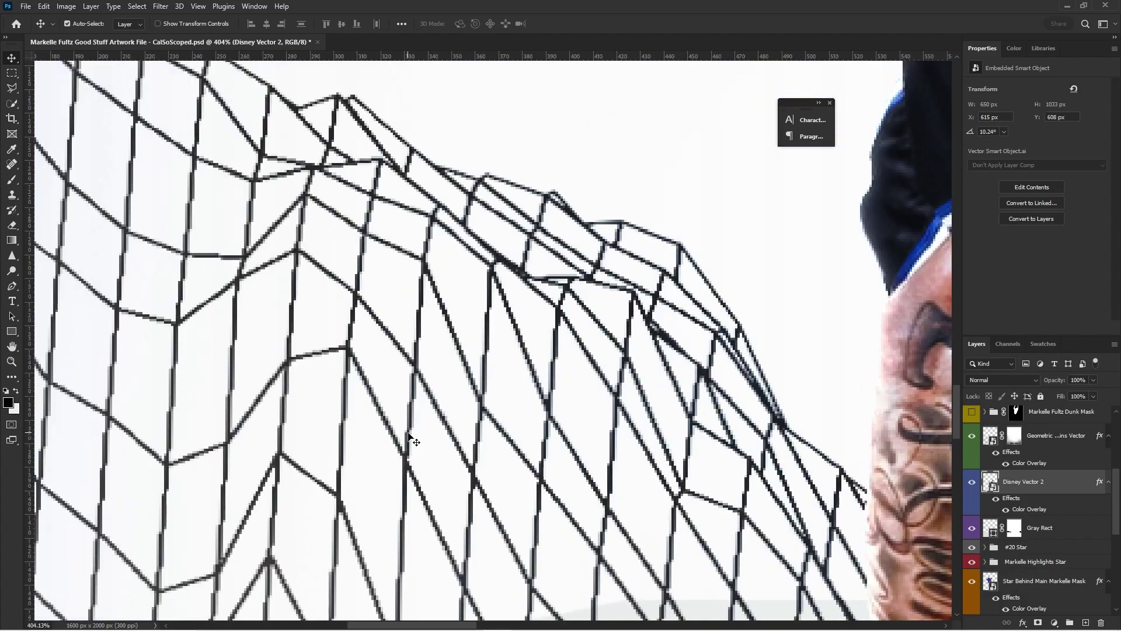
click(408, 435)
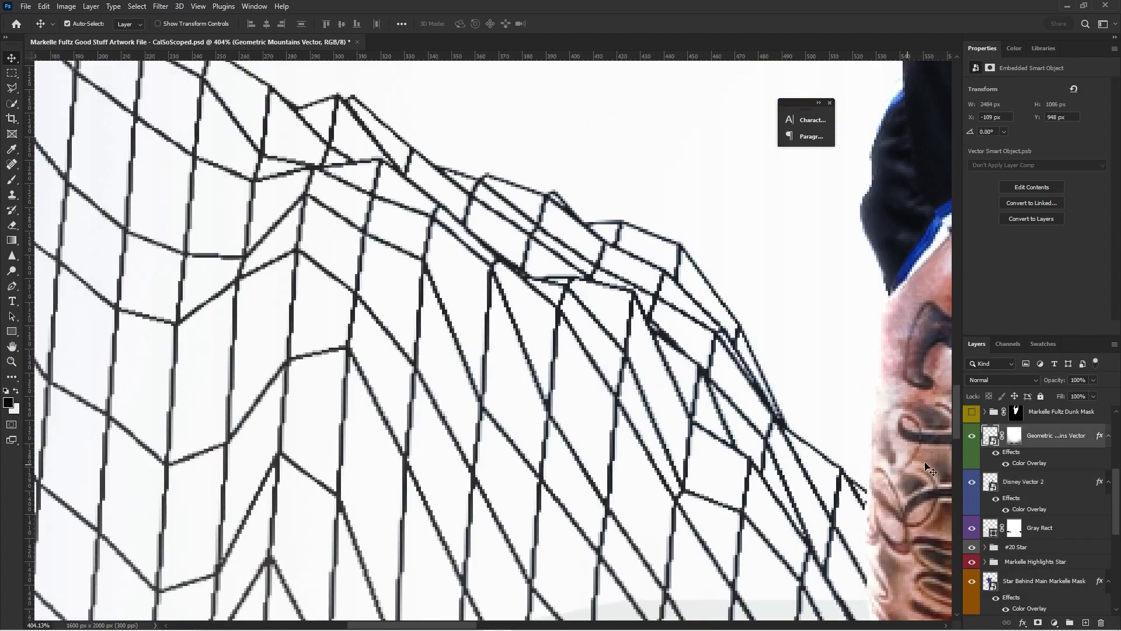
double_click(992, 437)
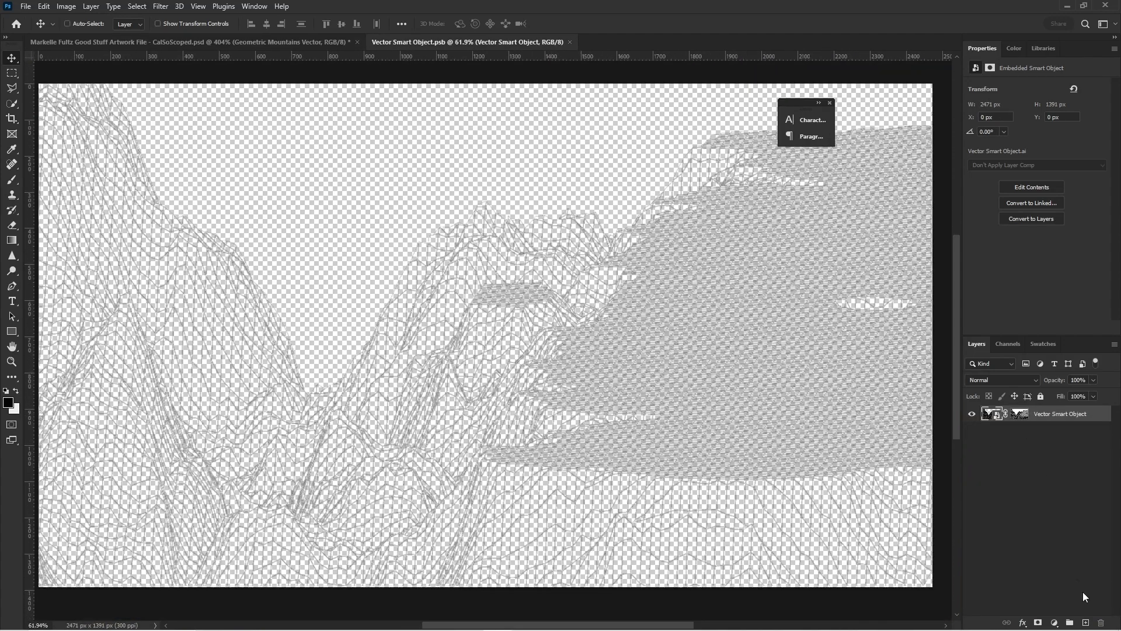
- Add a black Solid Color fill layer beneath the wireframe mountains and toggle its visibility to compare the lines with and without a backdrop
click(1055, 623)
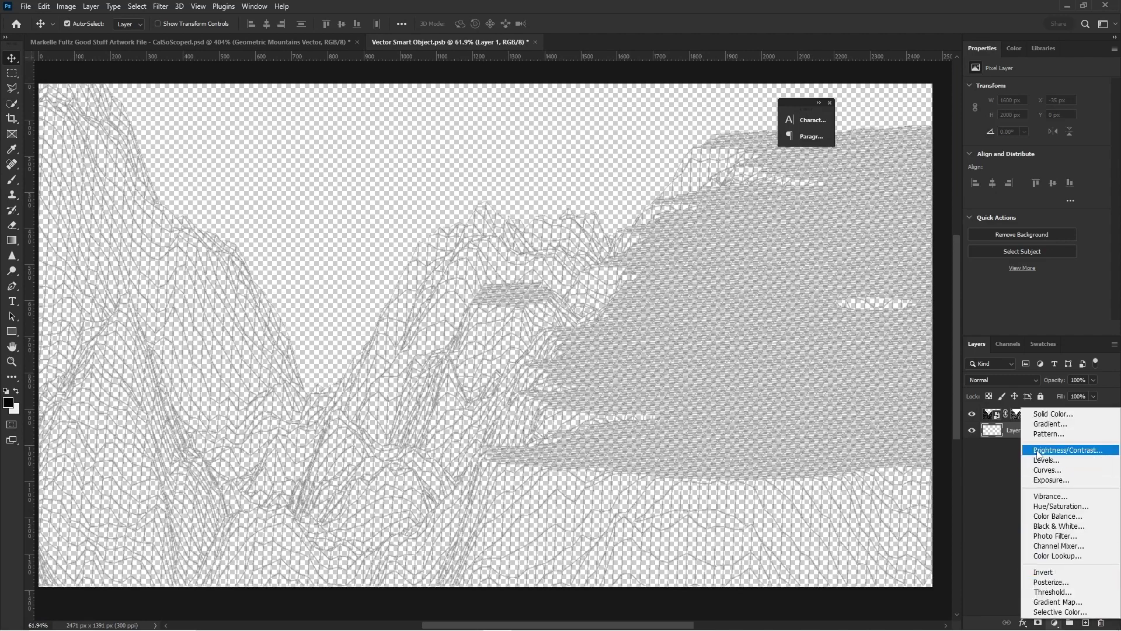
click(1051, 414)
click(950, 264)
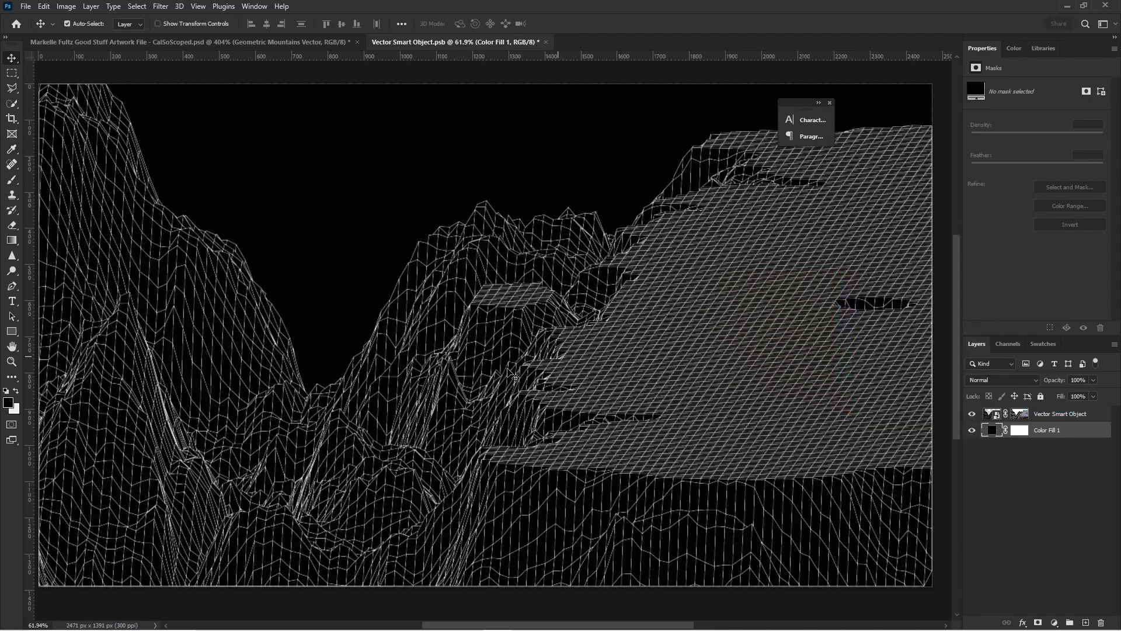
click(972, 431)
click(972, 431)
click(972, 430)
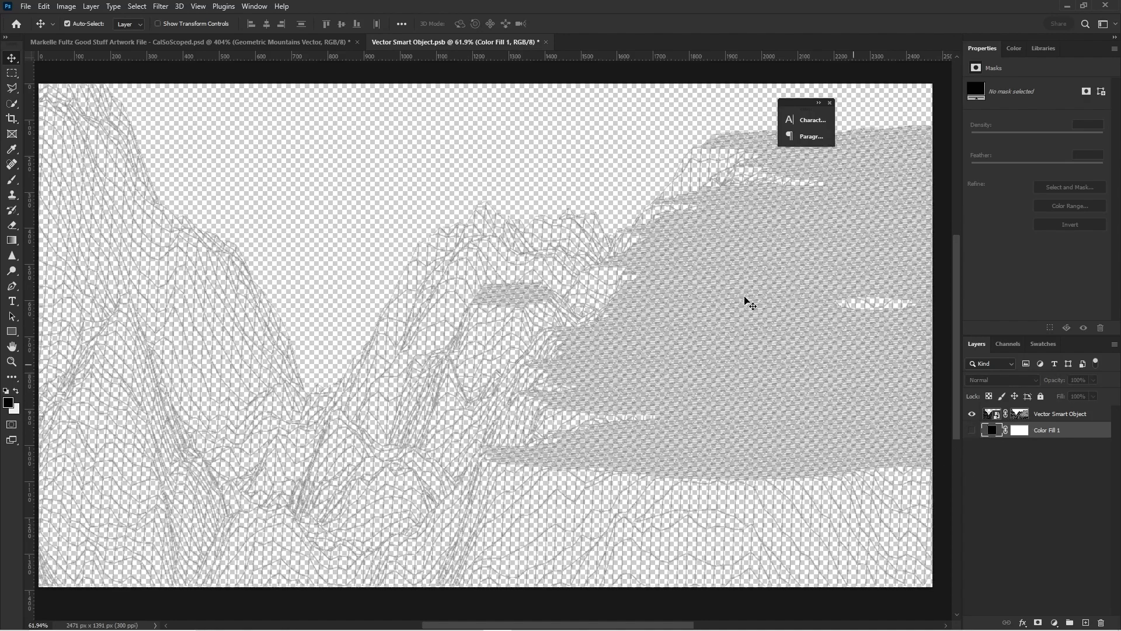
- Close the mountain smart object without saving its changes and return to the poster
click(546, 43)
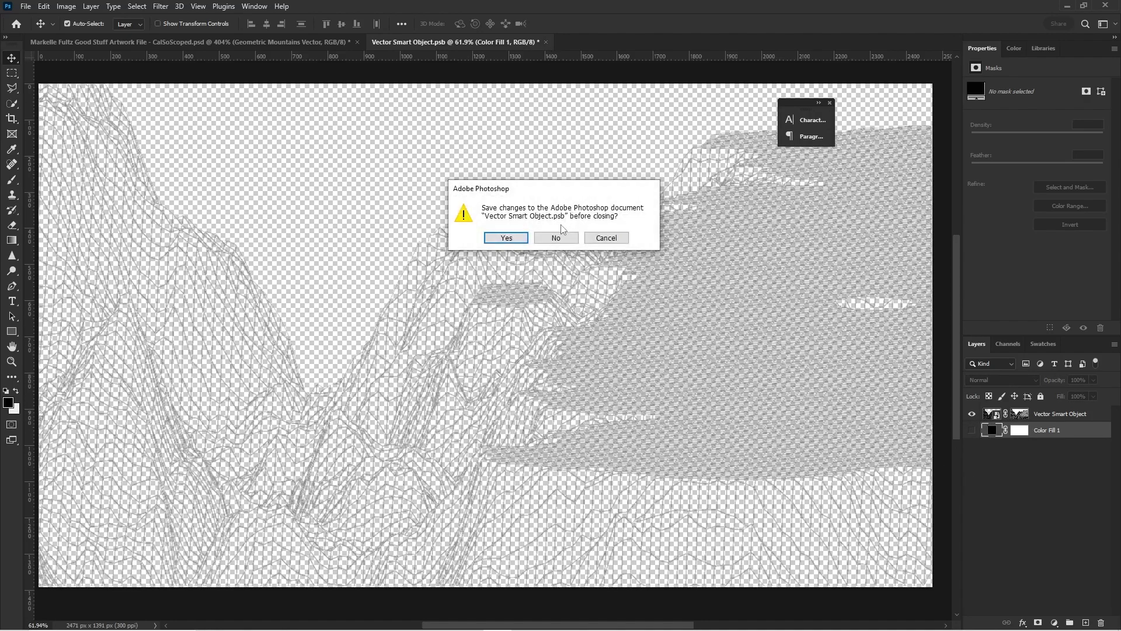
click(561, 241)
scroll(492, 295, down, 12)
scroll(601, 289, up, 13)
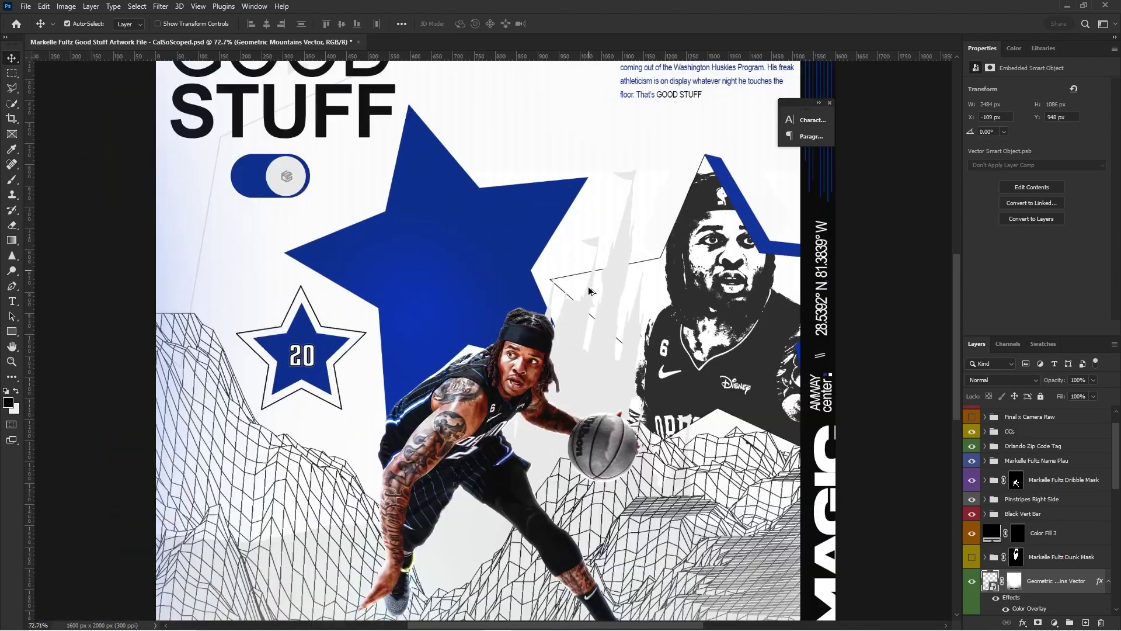
- Select the gray Disney Vector 2 castle behind the player, toggle its visibility, and open its smart object contents in Illustrator
click(647, 284)
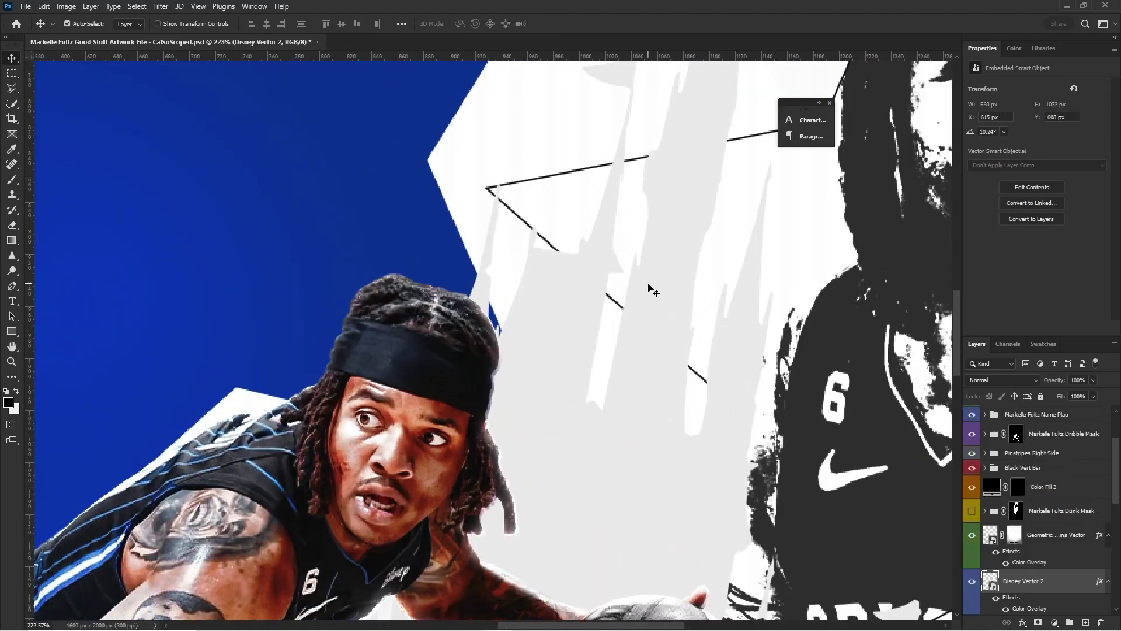
click(972, 584)
click(971, 584)
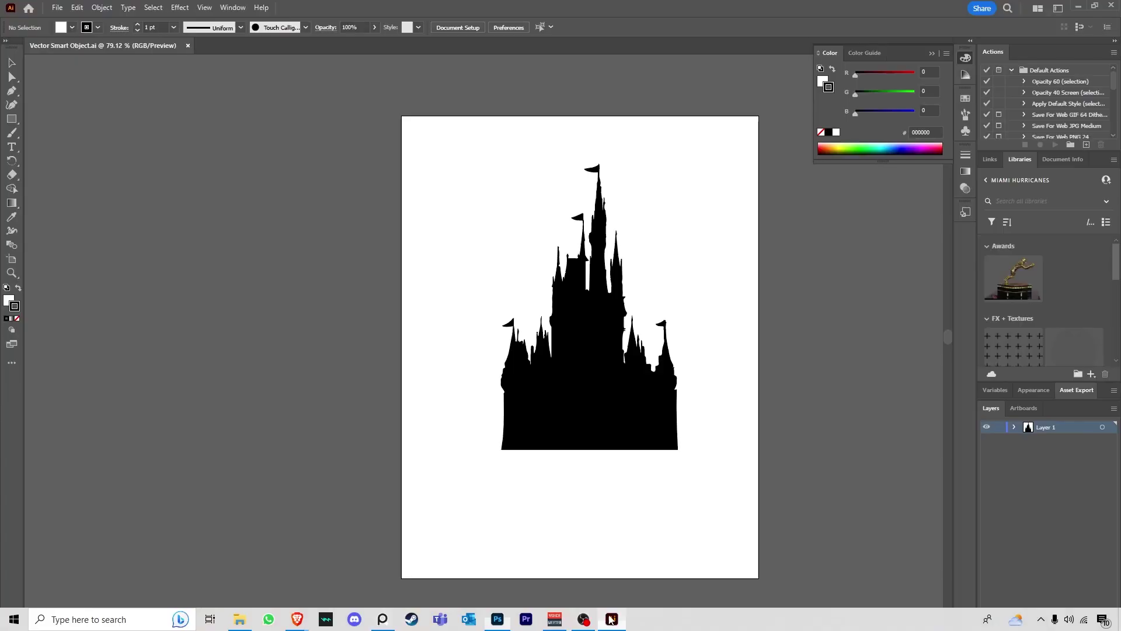
- Examine the black castle silhouette, move it slightly down and left on the artboard, and deselect it
scroll(607, 239, up, 2)
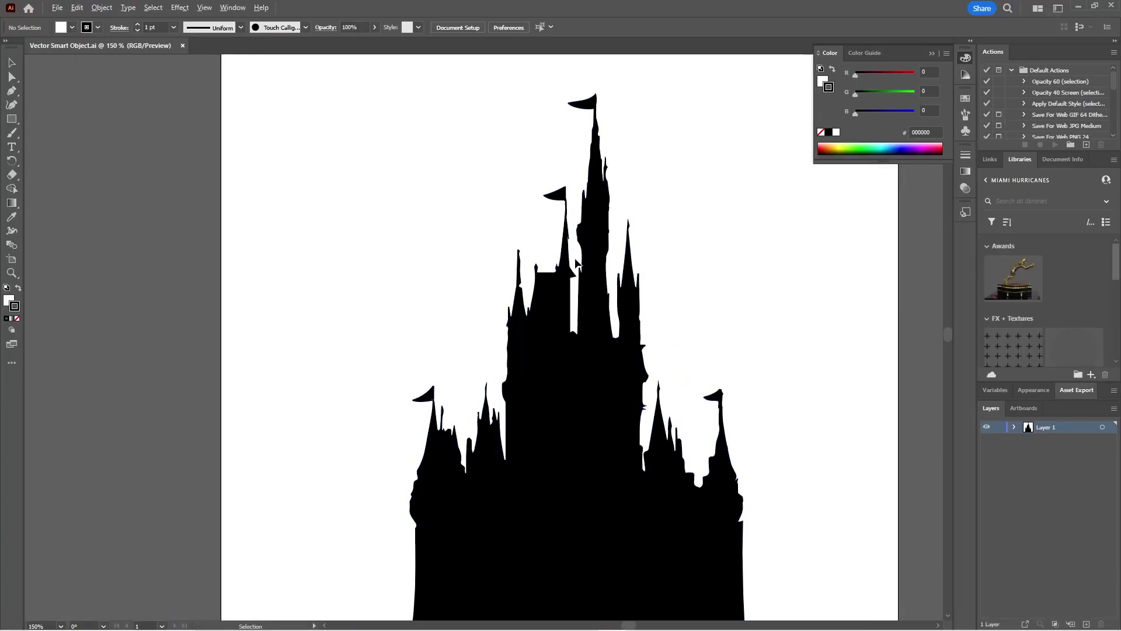
scroll(592, 283, down, 1)
scroll(575, 282, down, 1)
scroll(575, 292, down, 1)
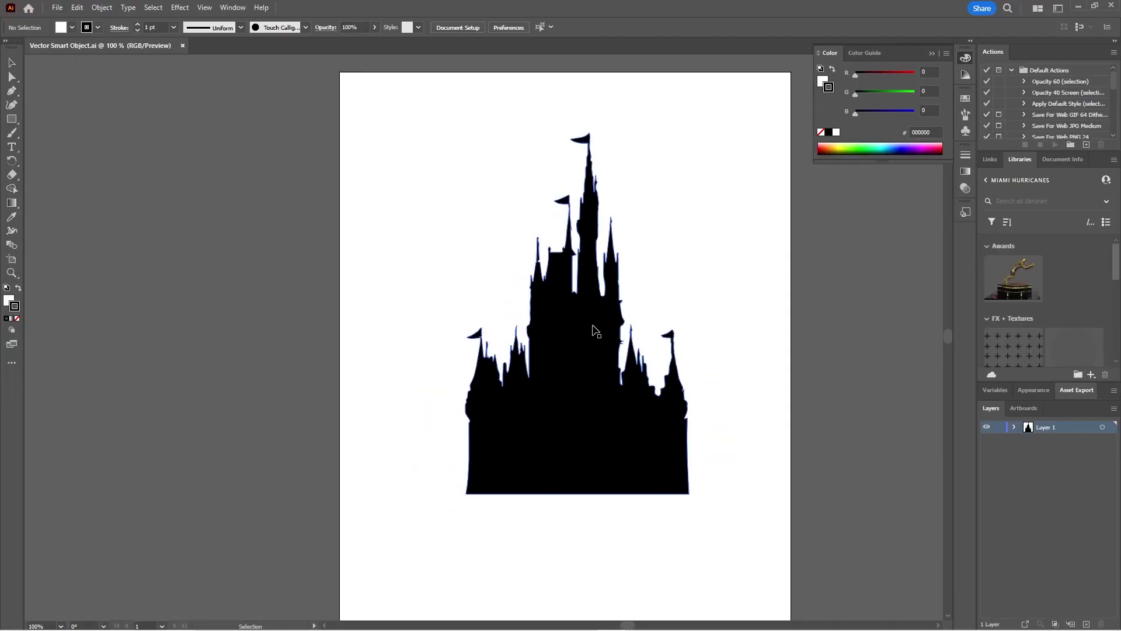
drag(587, 315, 525, 351)
click(385, 255)
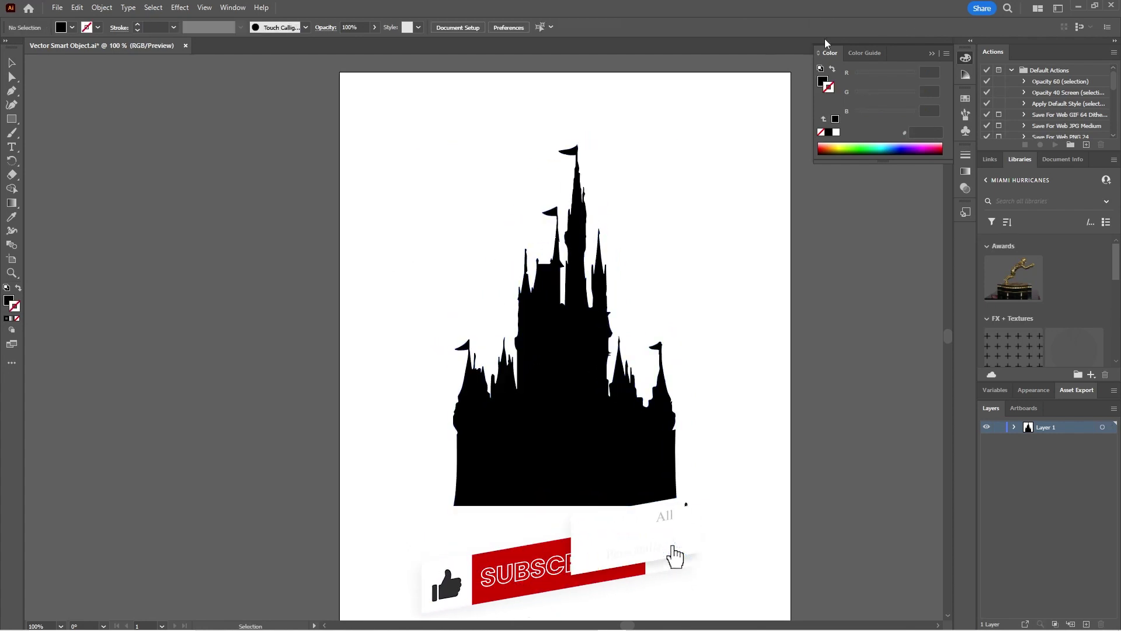
- Switch back to Photoshop and select the Star Behind Main Markelle Mask layer to examine the large blue star
click(1076, 5)
scroll(540, 290, down, 8)
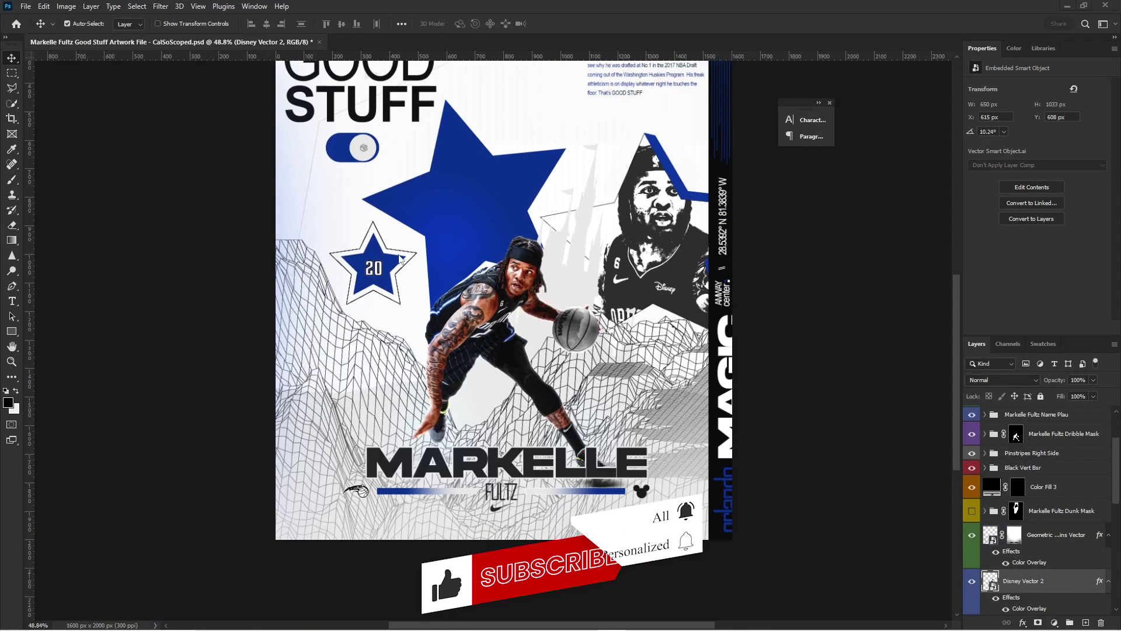
scroll(409, 198, down, 1)
scroll(409, 198, up, 3)
scroll(472, 223, up, 3)
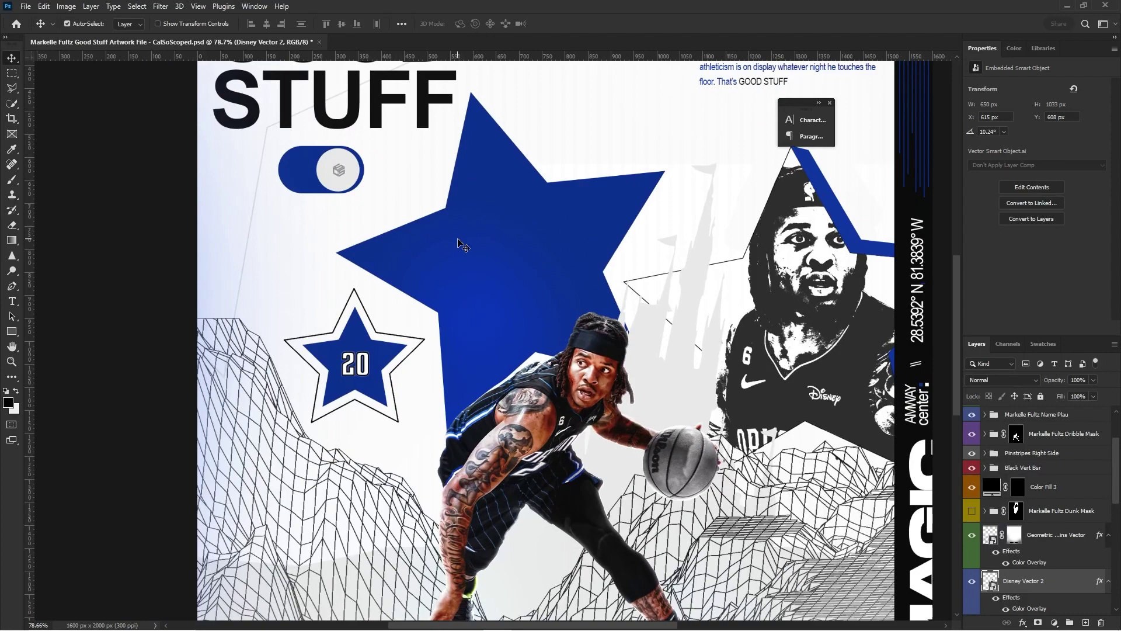
click(459, 244)
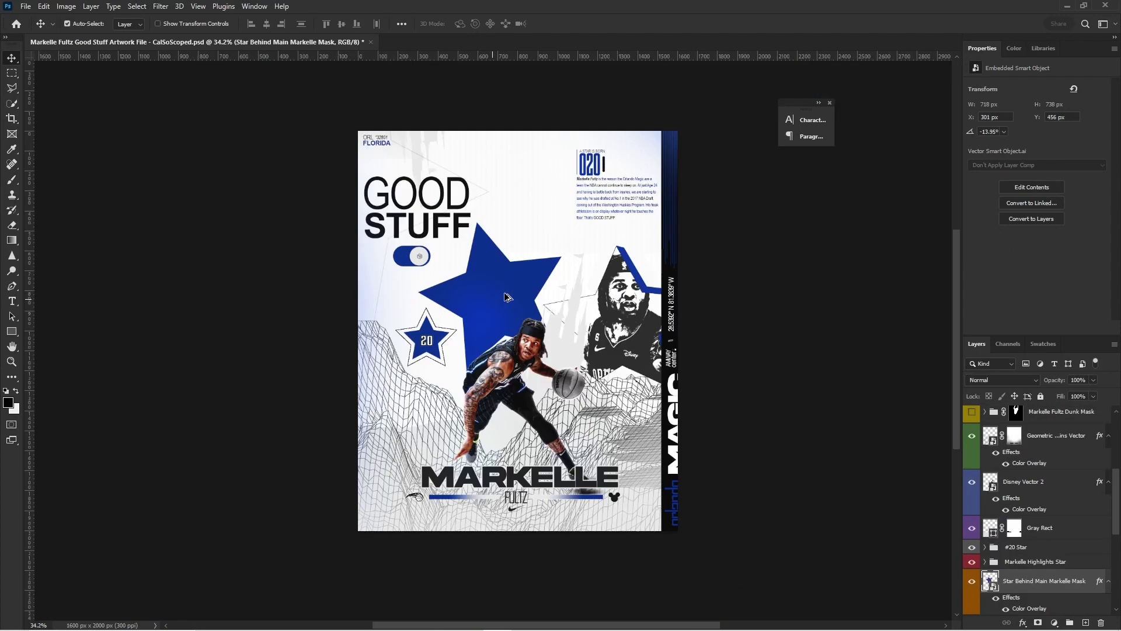
scroll(491, 359, down, 4)
scroll(463, 288, up, 3)
scroll(533, 347, up, 2)
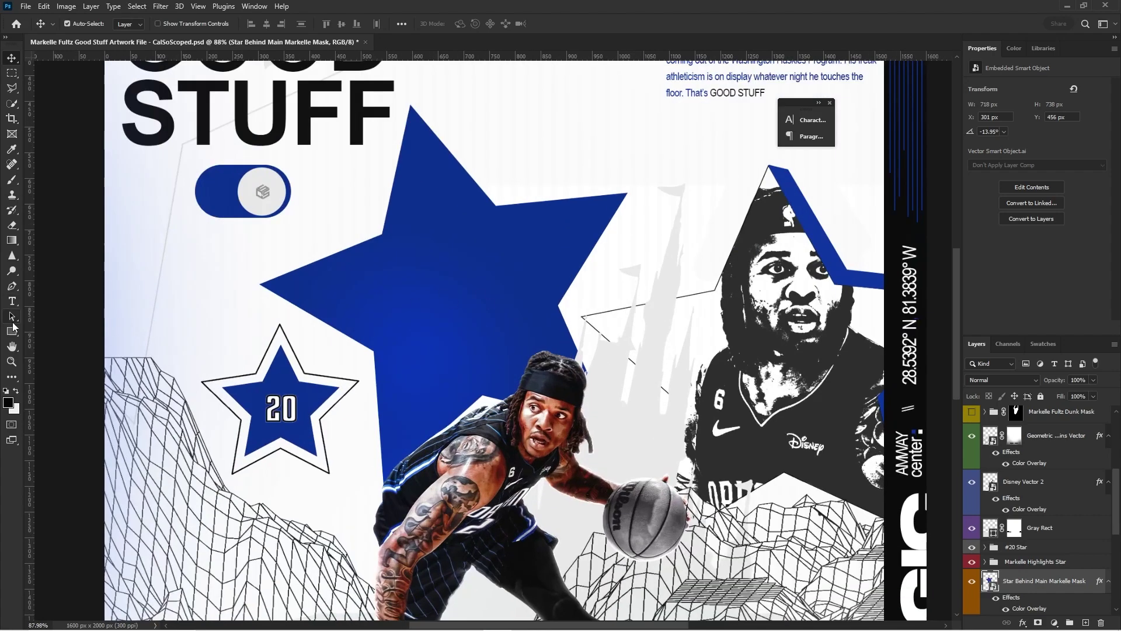
- Switch to Illustrator and delete the castle silhouette from the artboard
click(611, 628)
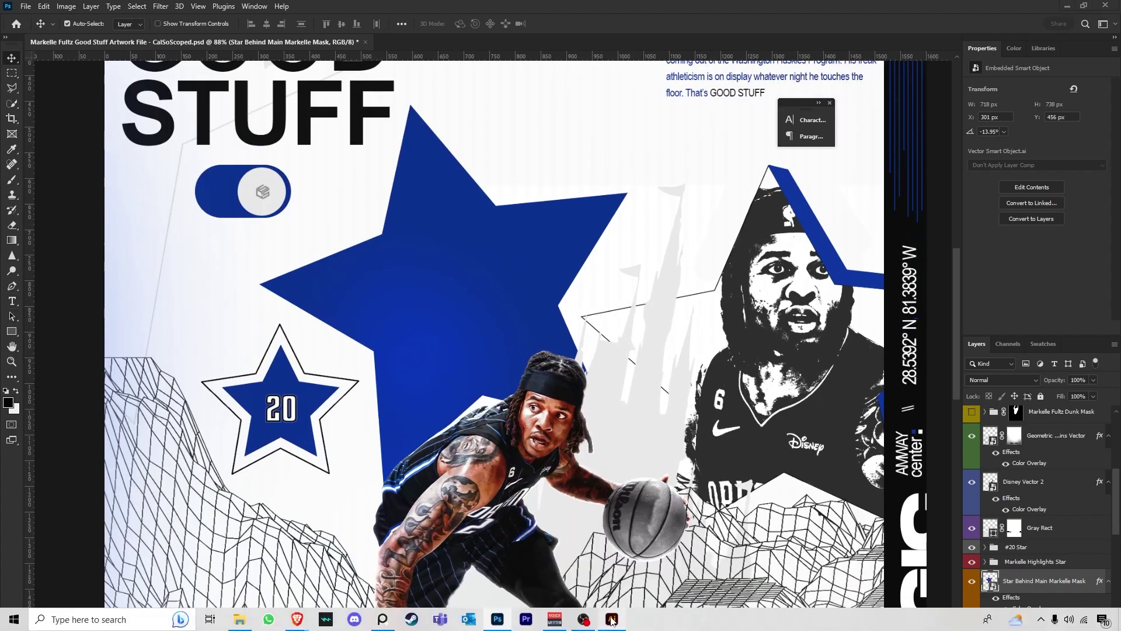
key(ctrl+equal)
click(518, 320)
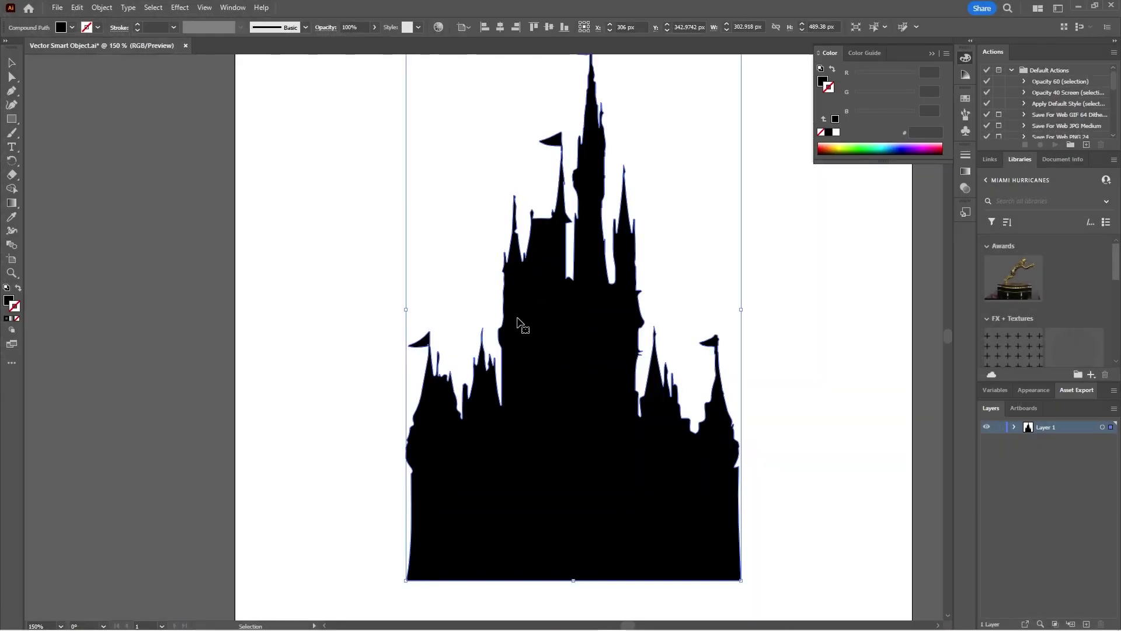
key(Delete)
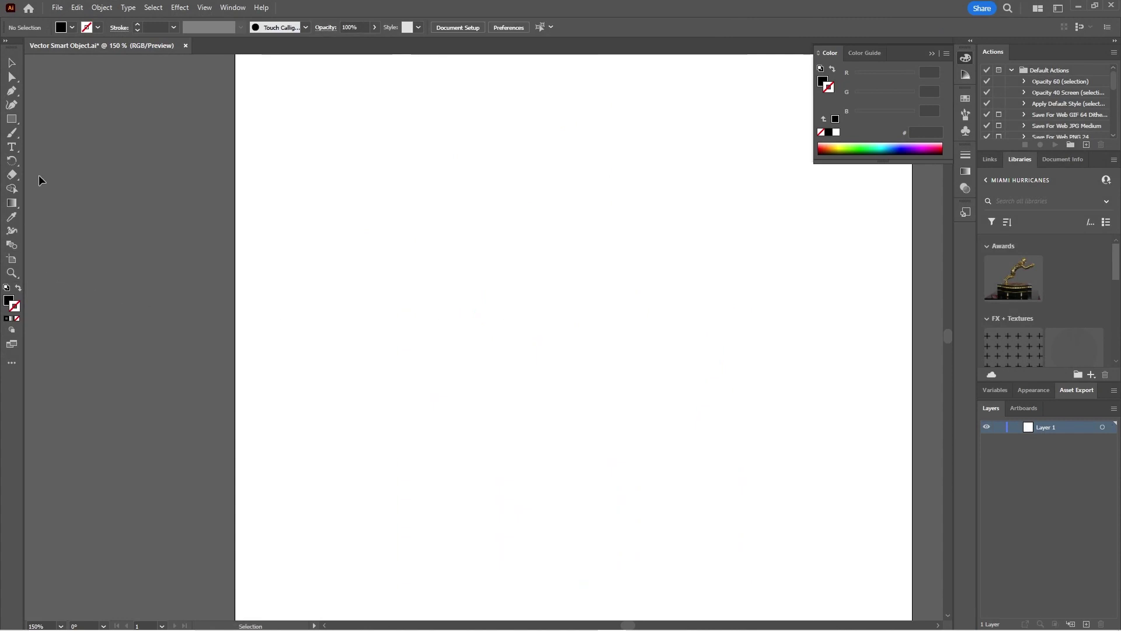
- Try out a red five-pointed star with the Star tool and delete it from the artboard
click(11, 119)
drag(12, 120, 80, 165)
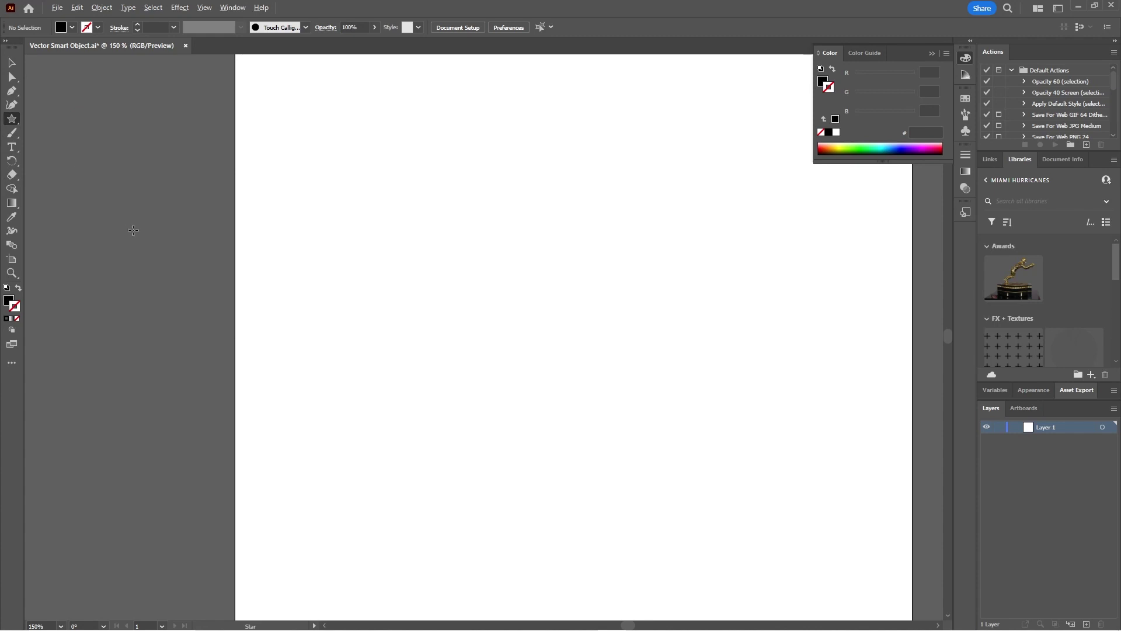
key(ctrl+minus)
key(ctrl+minus)
key(ctrl+plus)
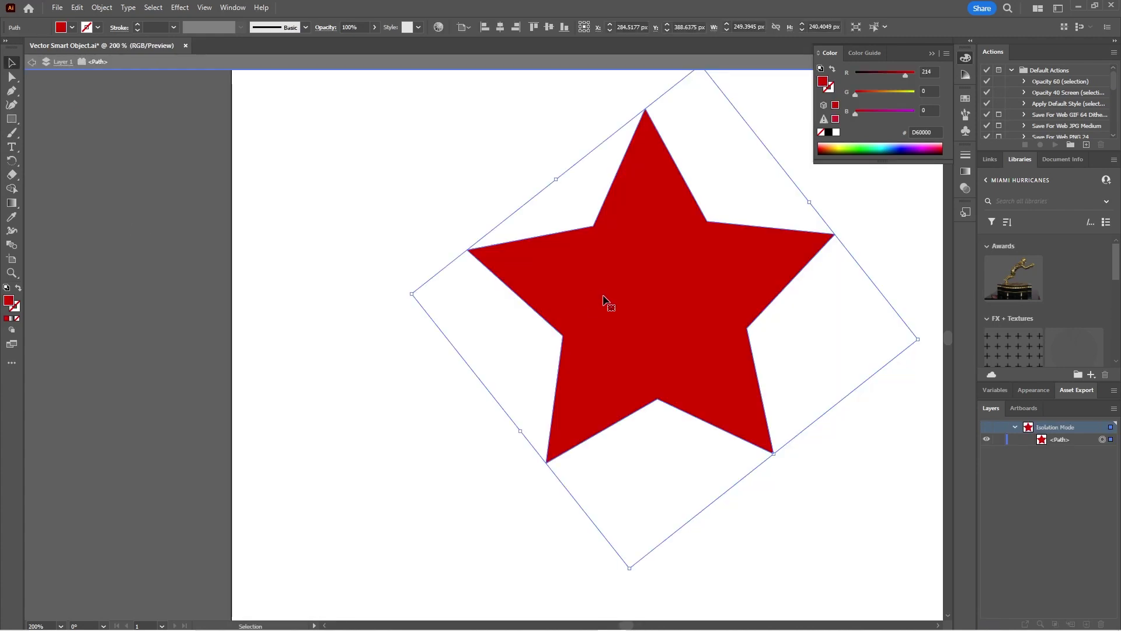
key(Delete)
key(ctrl+minus)
key(ctrl+minus)
key(ctrl+minus)
key(ctrl+plus)
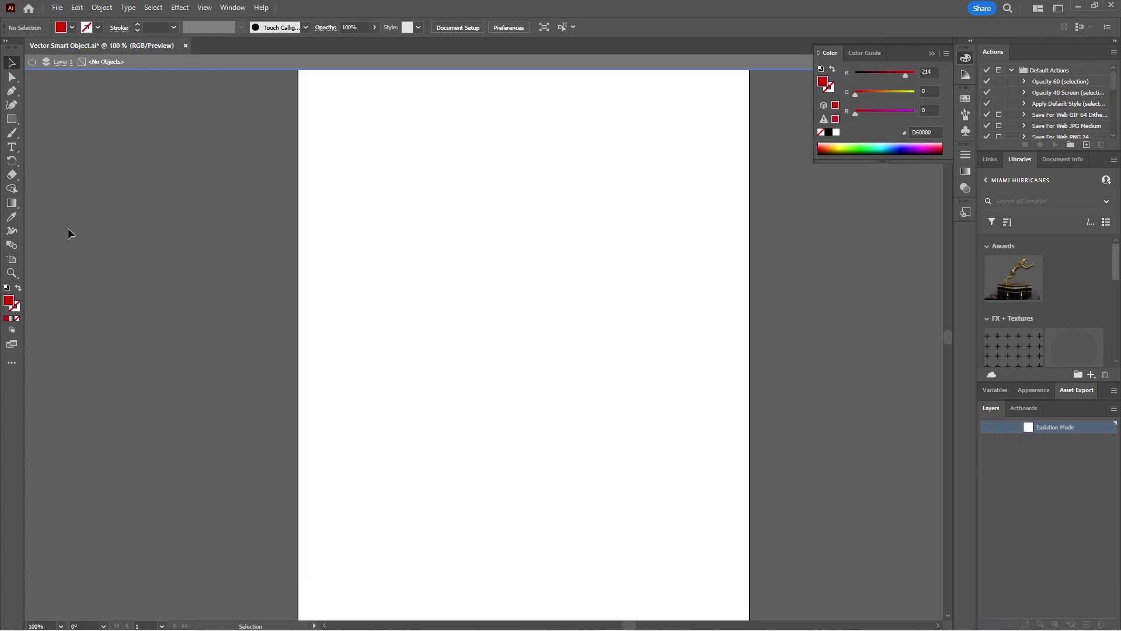
- Draw an upright five-pointed star about 272 by 258 px with the Star tool and move it near the artboard's middle
drag(16, 120, 17, 121)
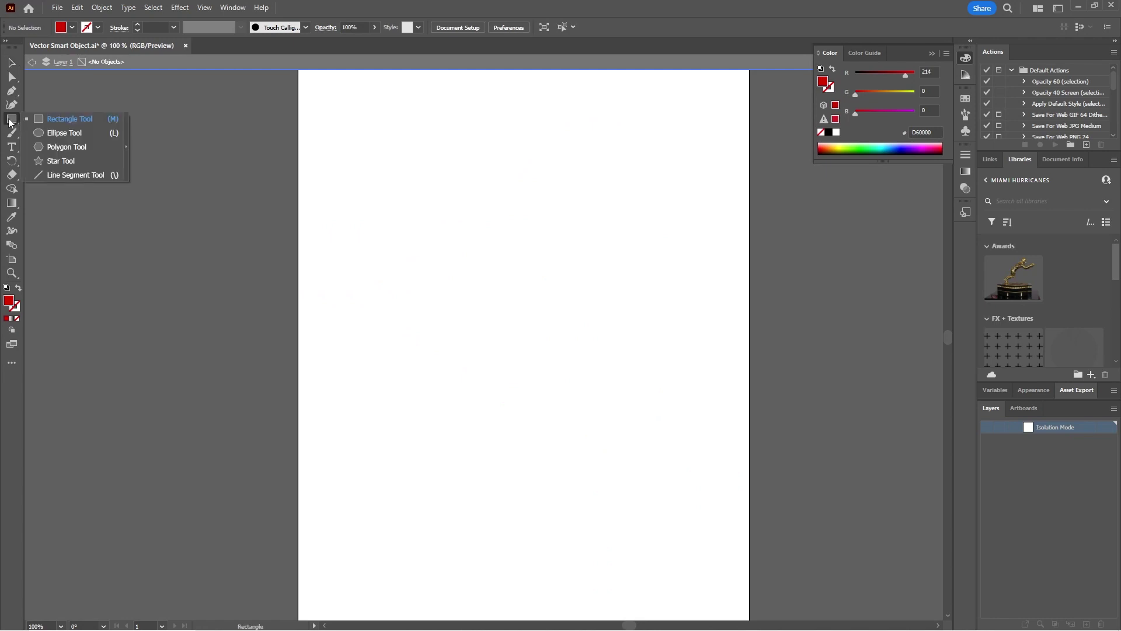
click(54, 160)
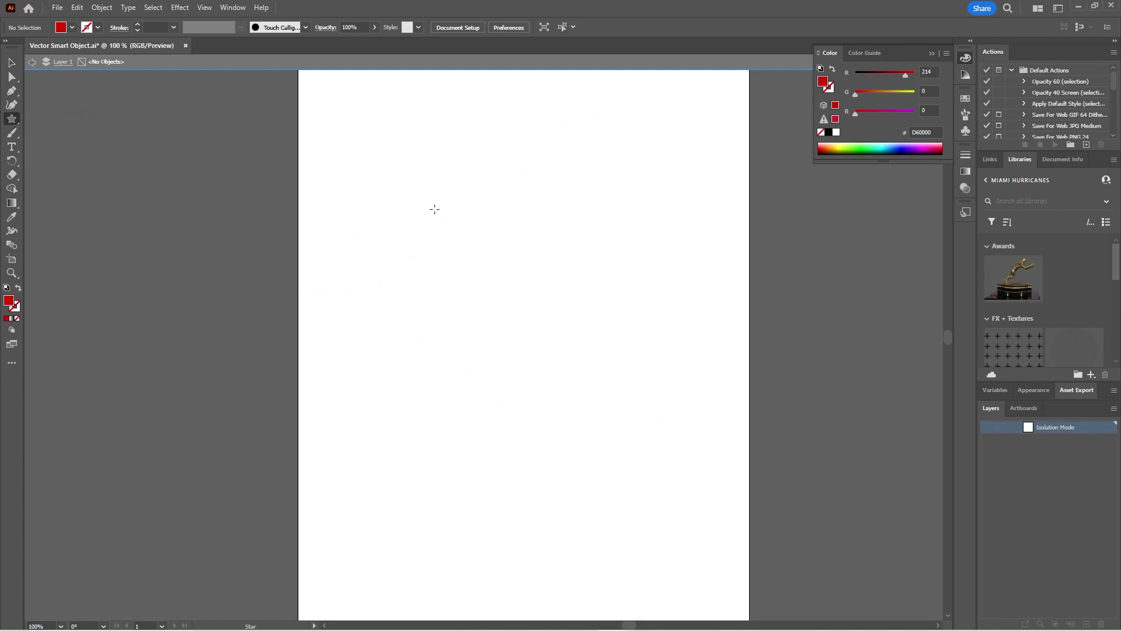
drag(434, 209, 473, 250)
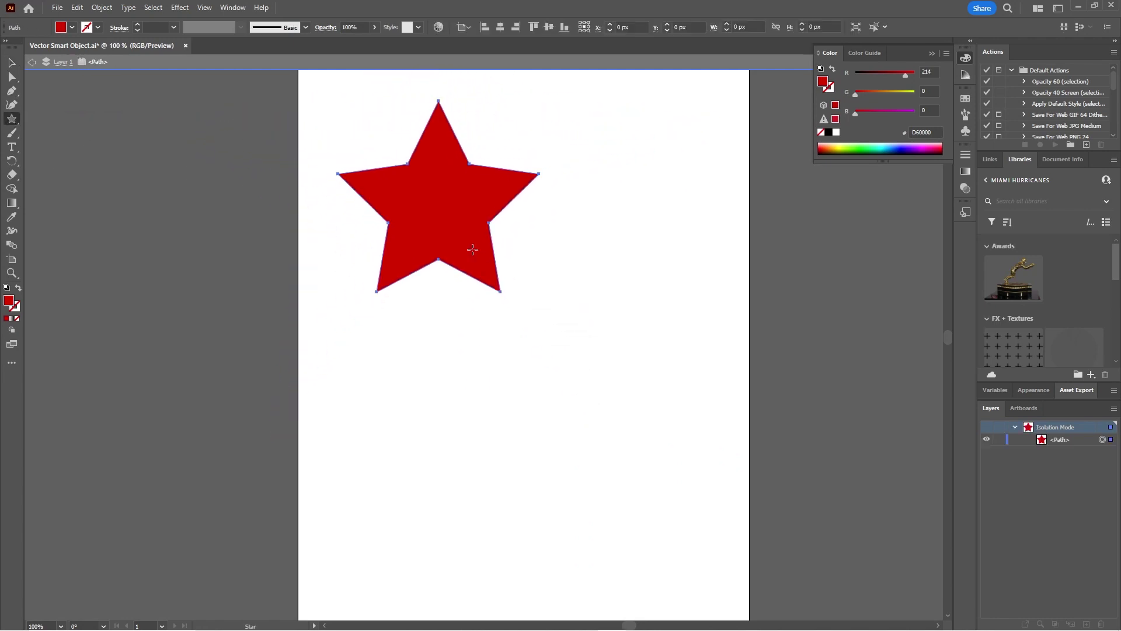
key(v)
drag(440, 188, 508, 349)
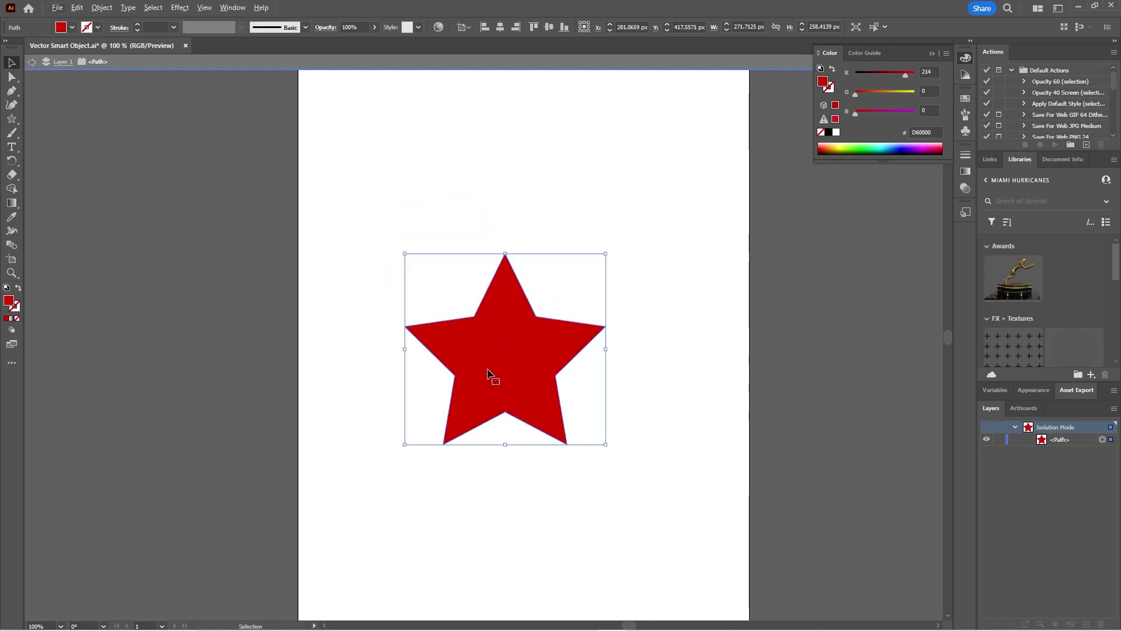
scroll(489, 379, up, 1)
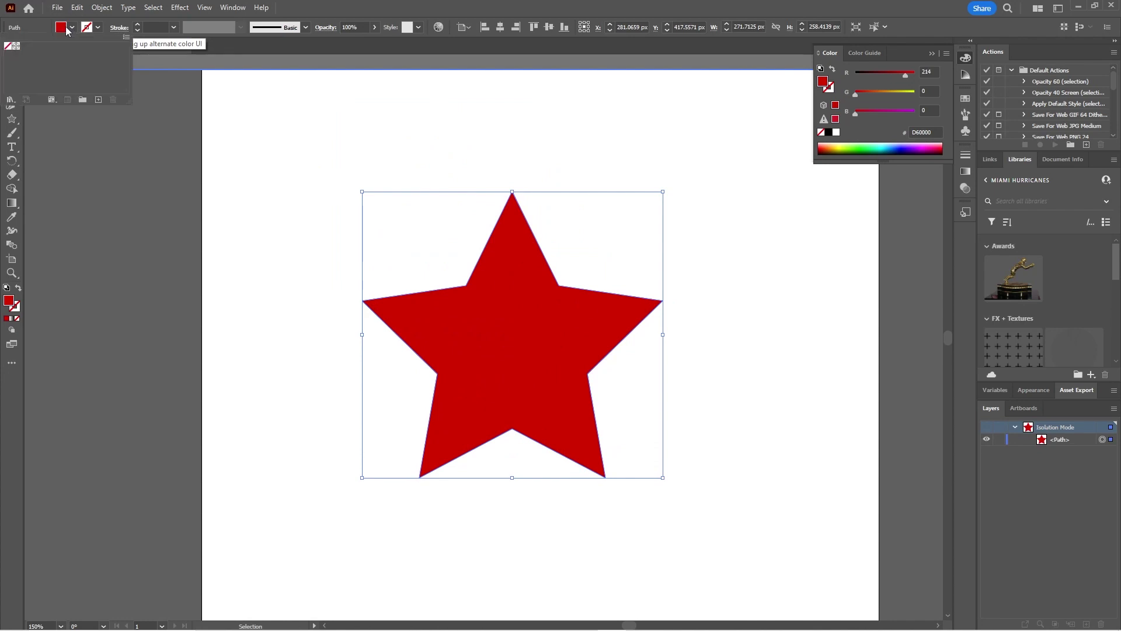
- Place the color controls beside the star and set its fill to black, 000000
drag(911, 55, 304, 141)
click(231, 7)
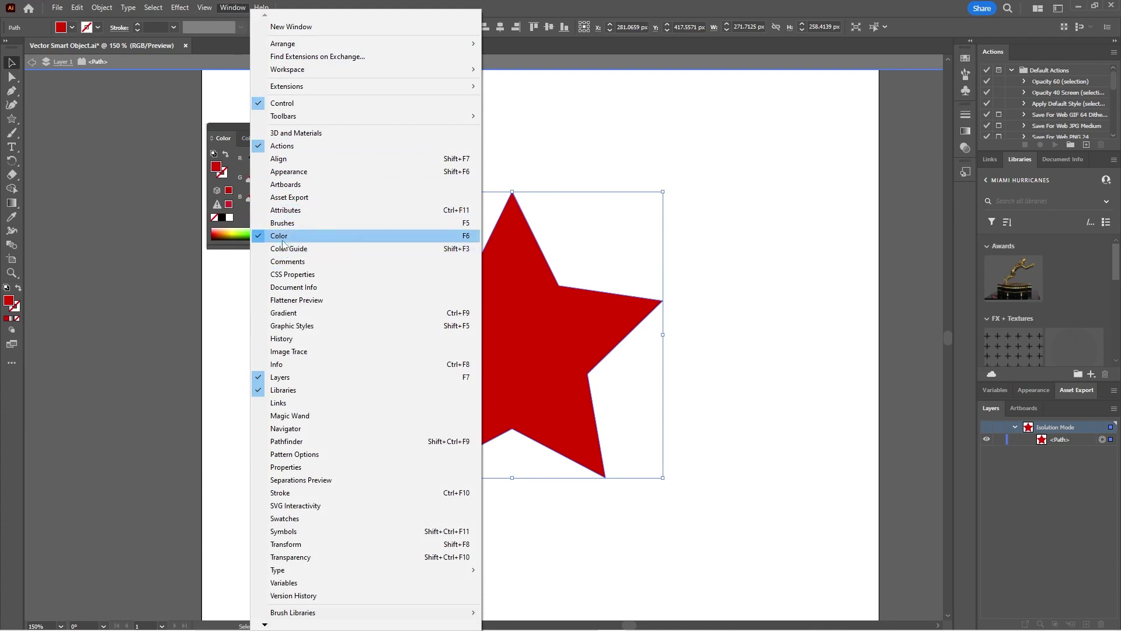
click(227, 9)
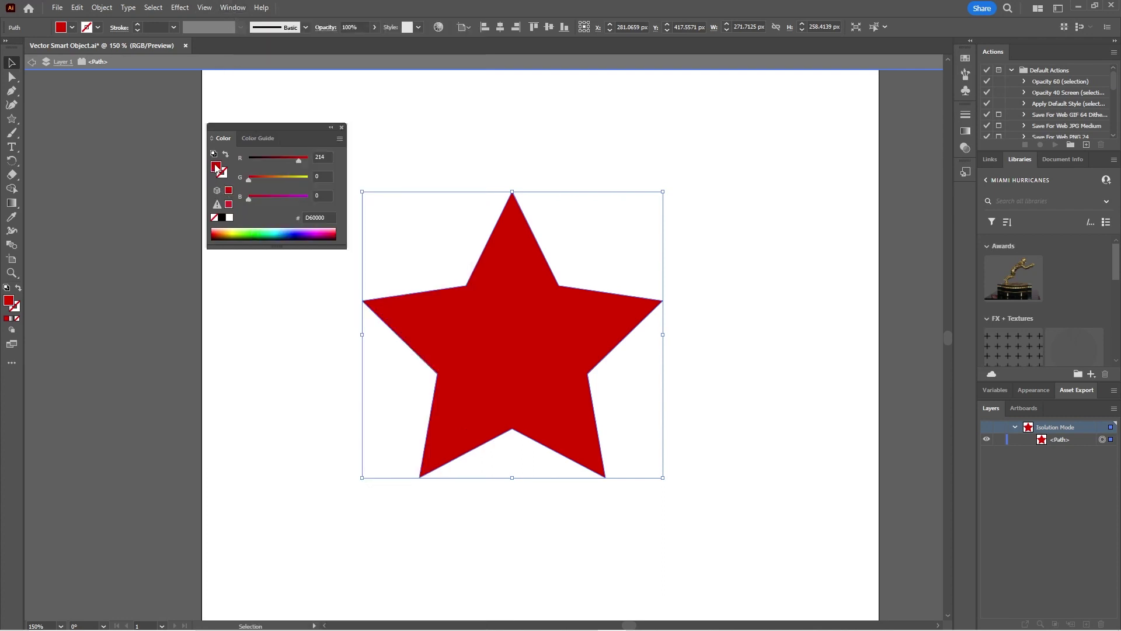
double_click(216, 168)
text(000000)
click(681, 252)
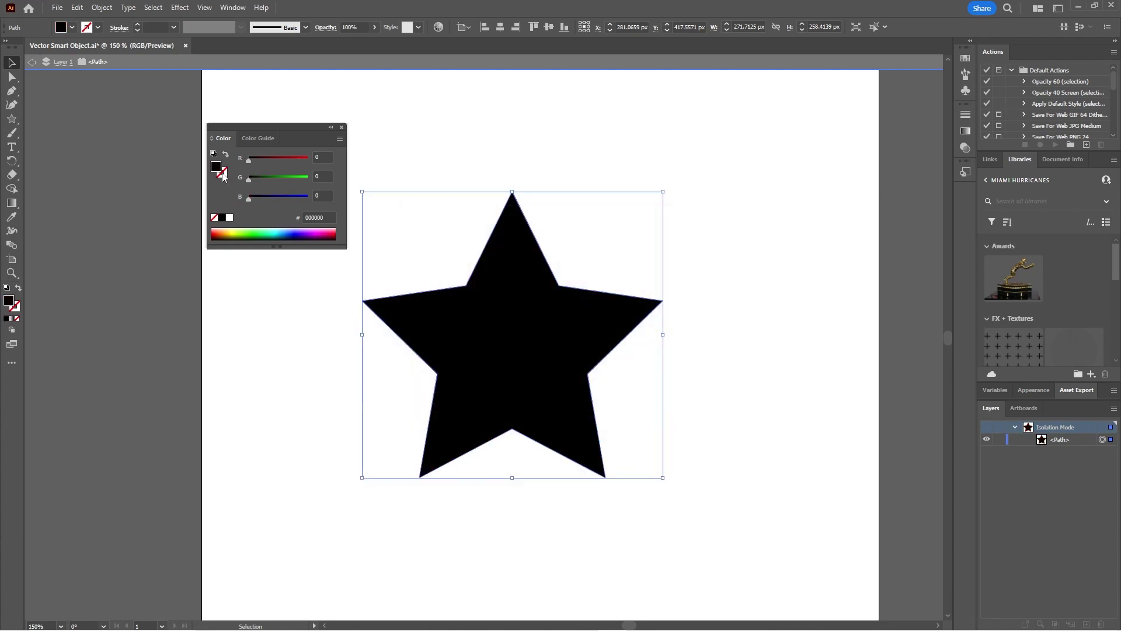
- Give the star a red stroke with the color FF0000
click(223, 174)
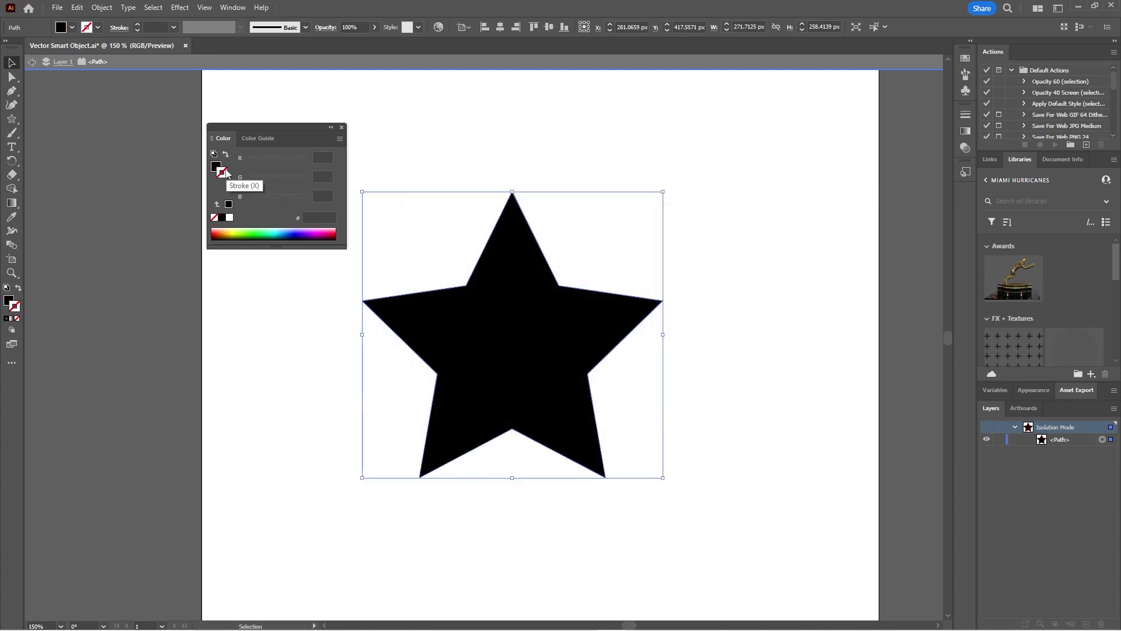
double_click(223, 174)
text(ff0000)
click(683, 250)
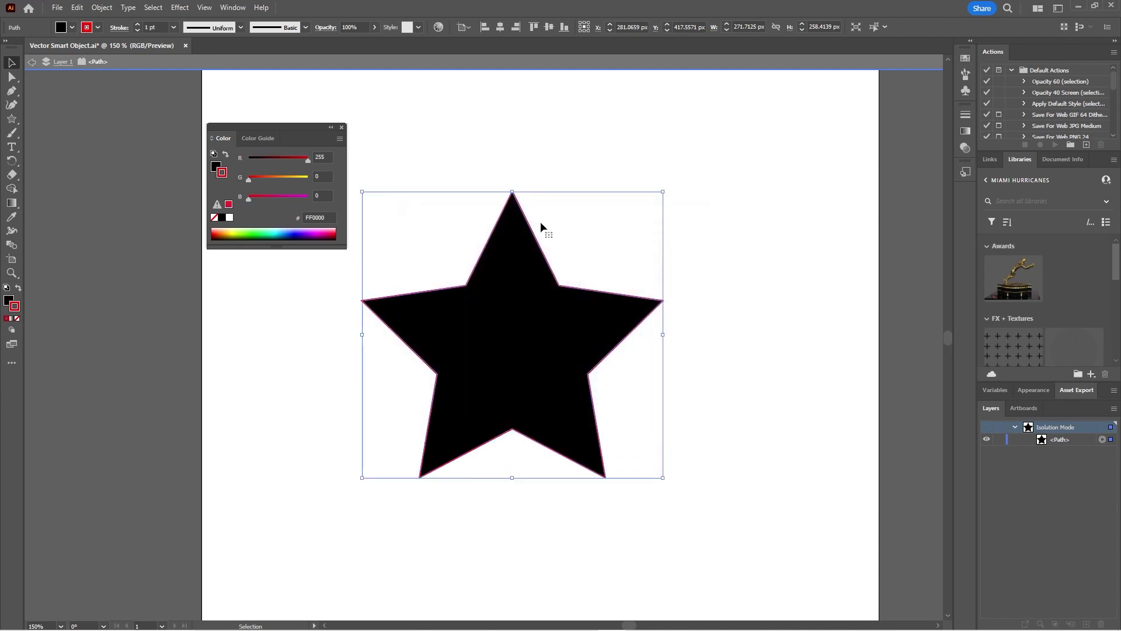
- Set the star's stroke weight to 7 pt and deselect the star
click(173, 27)
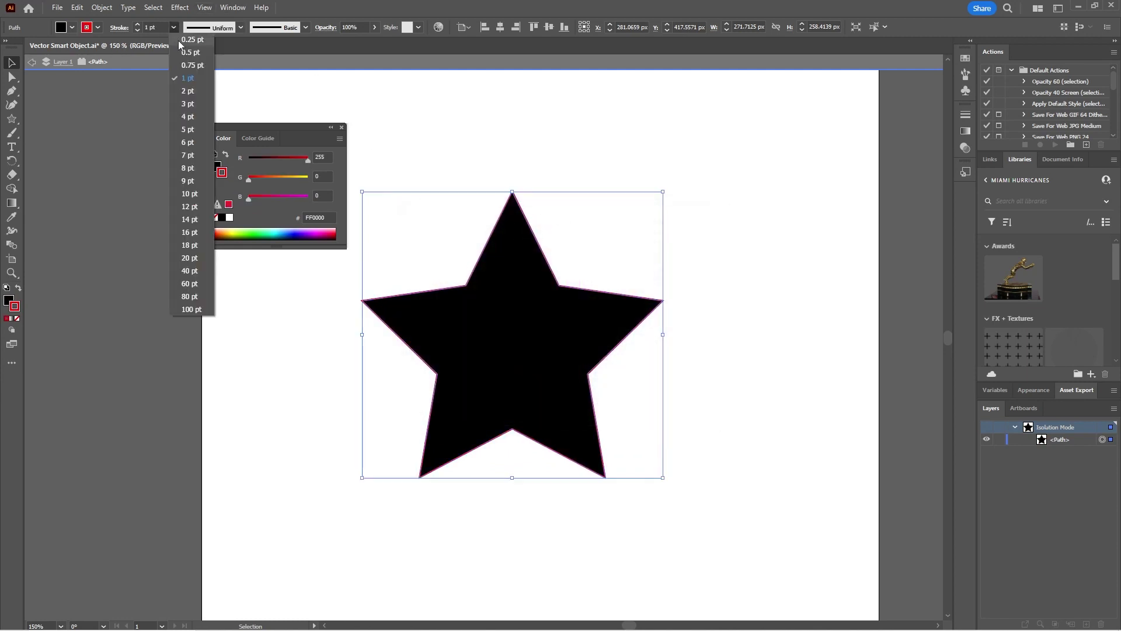
click(190, 159)
click(481, 222)
click(488, 257)
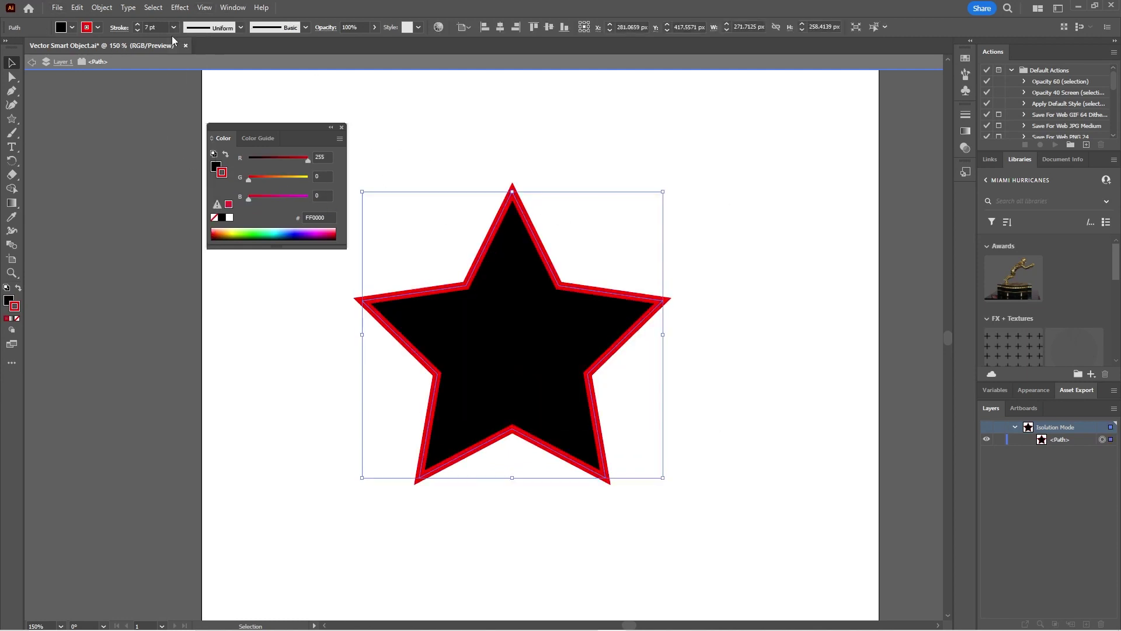
click(97, 27)
click(314, 87)
click(574, 283)
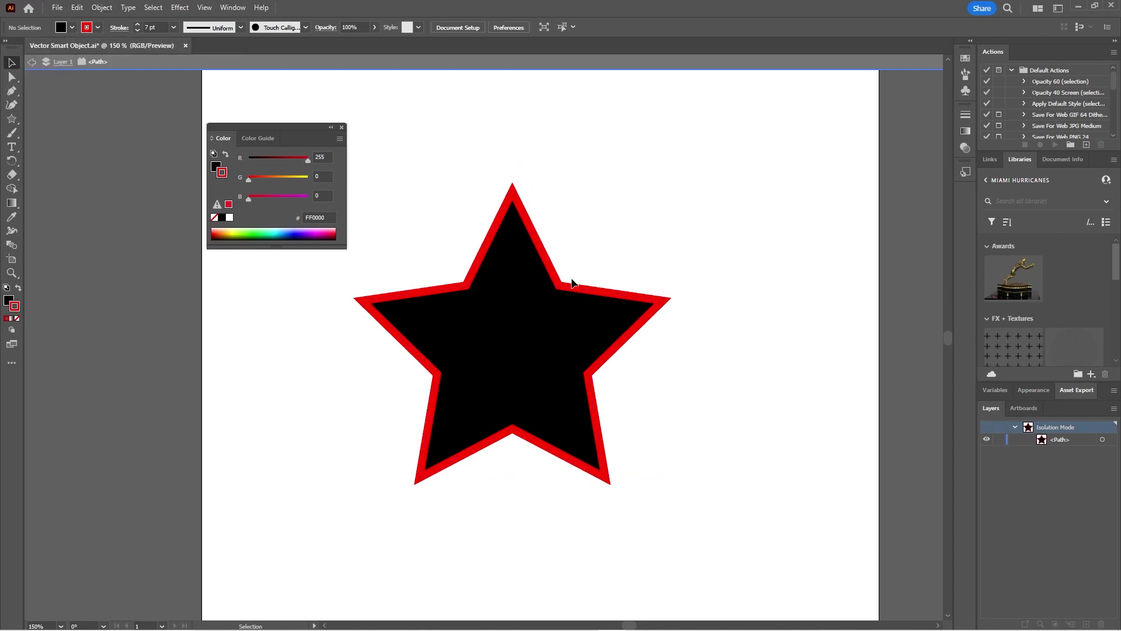
- Delete the black star with the red stroke and switch back to the poster in Photoshop
click(527, 249)
key(Delete)
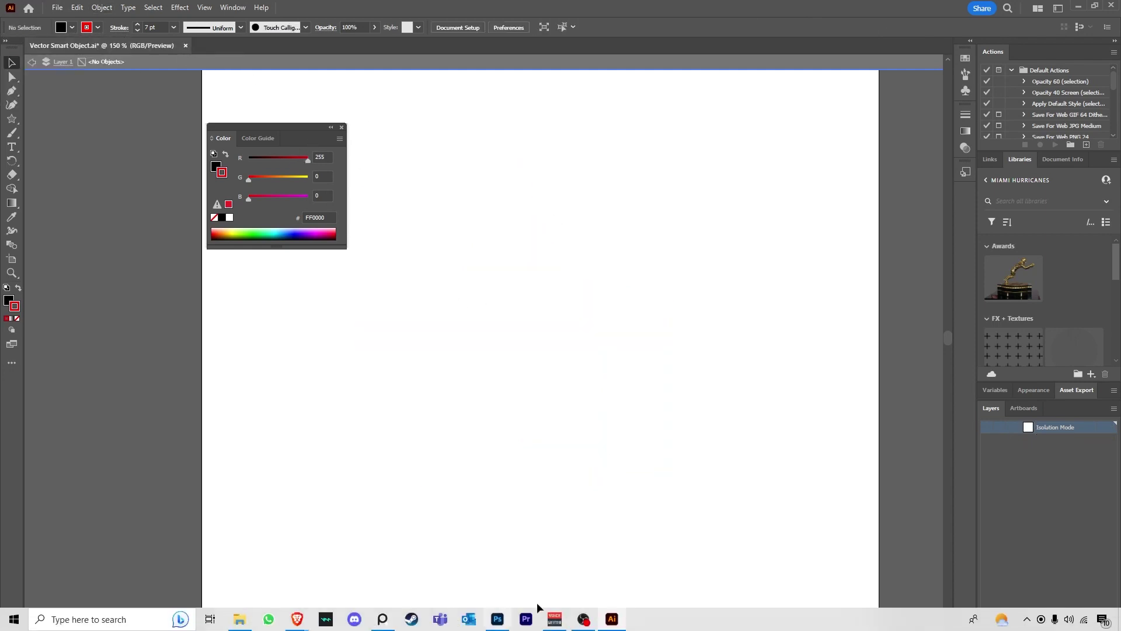
click(497, 620)
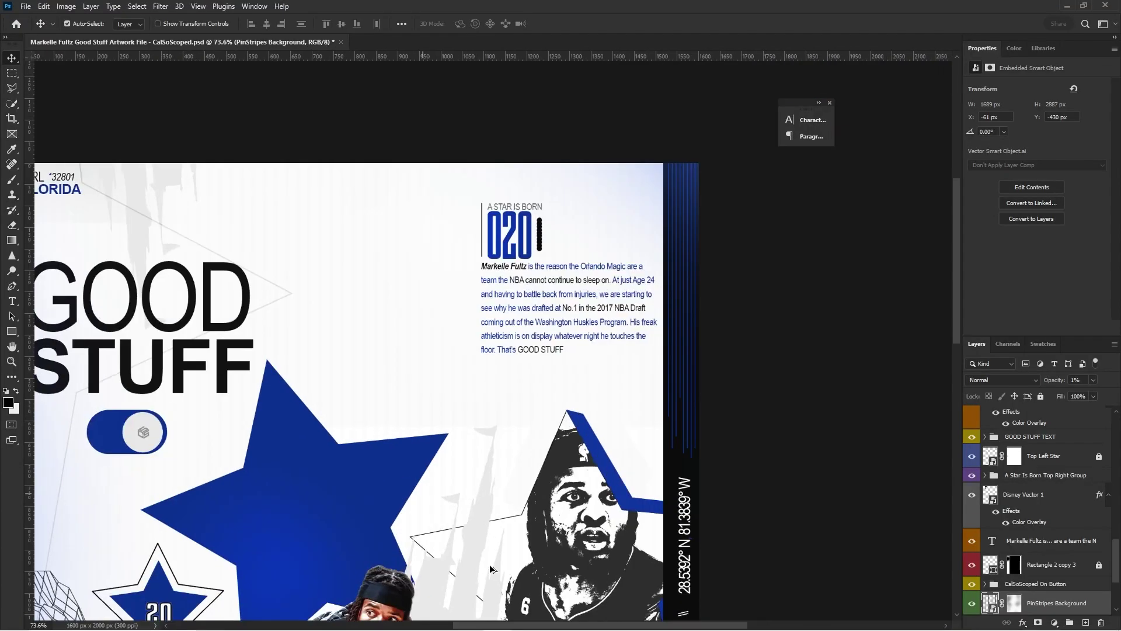
- Switch to Illustrator, restore and copy the deleted black star, and return to the Photoshop poster
click(612, 620)
key(ctrl+z)
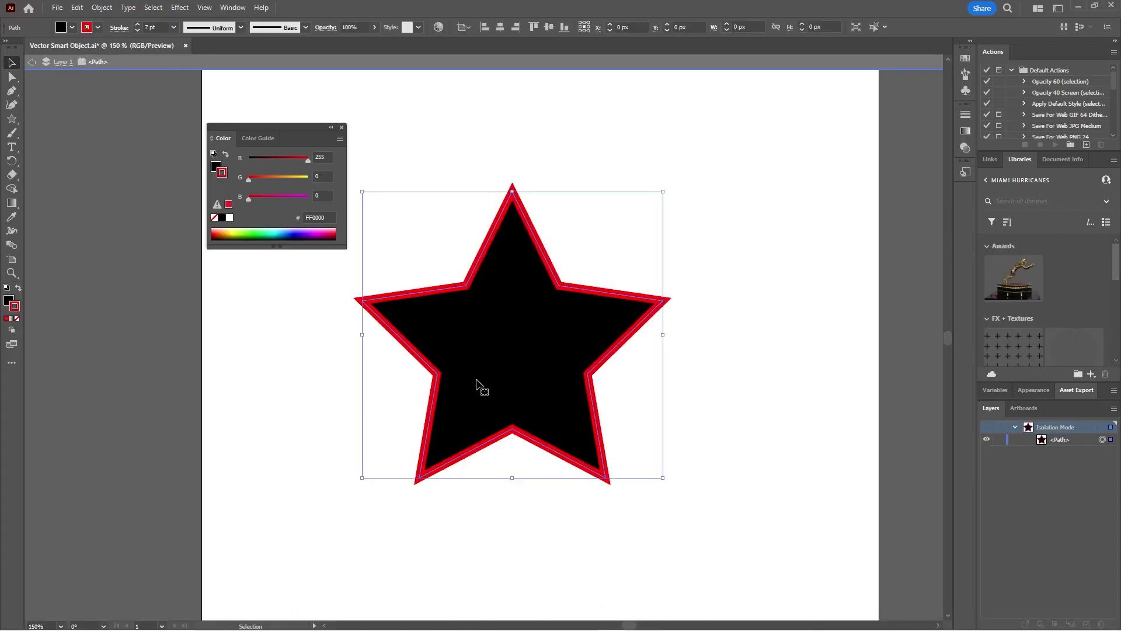
click(491, 333)
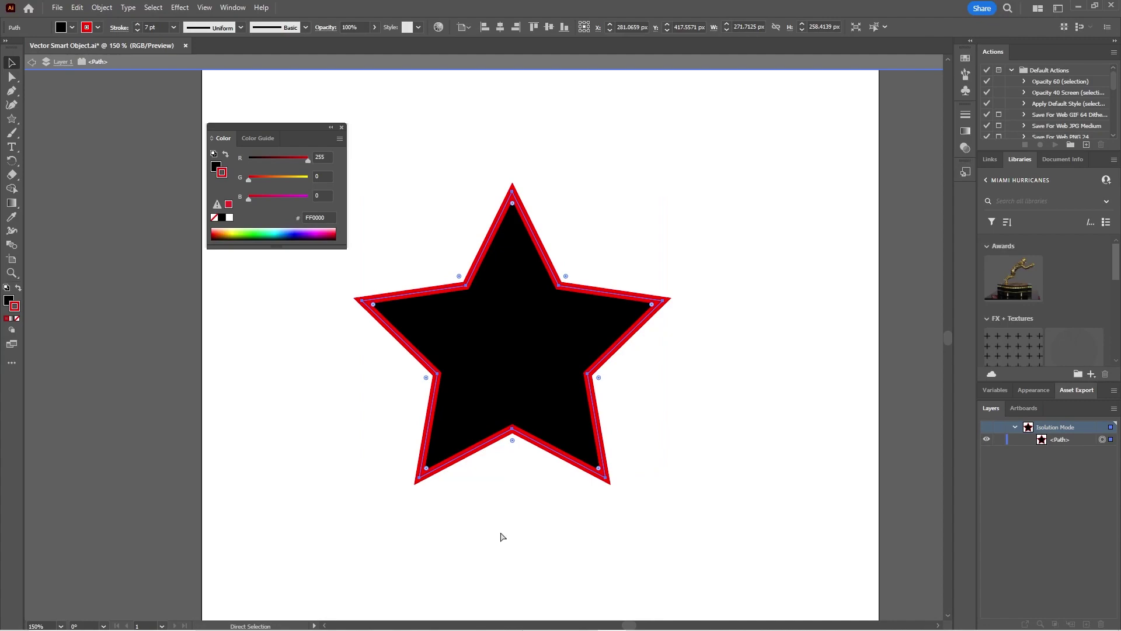
key(ctrl+s)
click(497, 625)
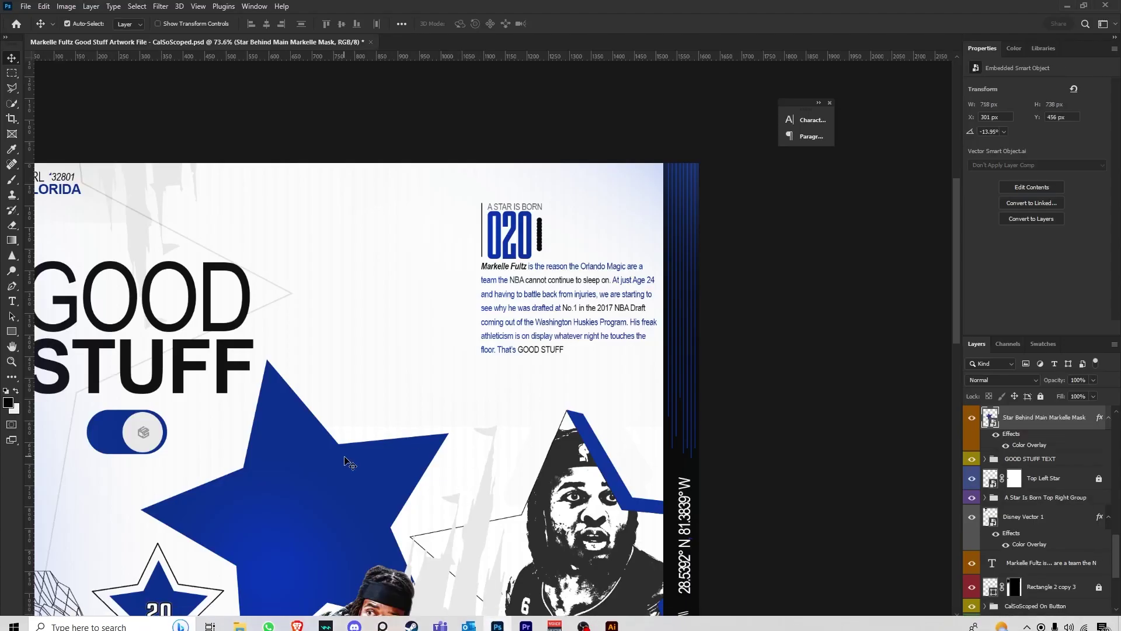
- Paste the copied star into the poster as a smart object, commit its placement, and delete it
key(ctrl+v)
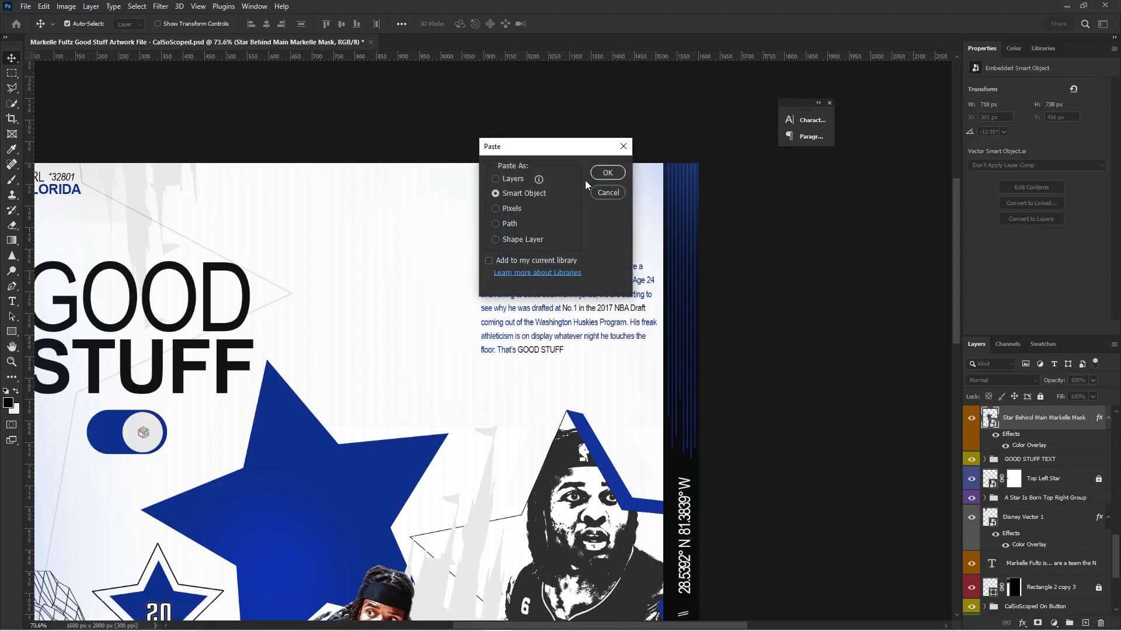
click(606, 173)
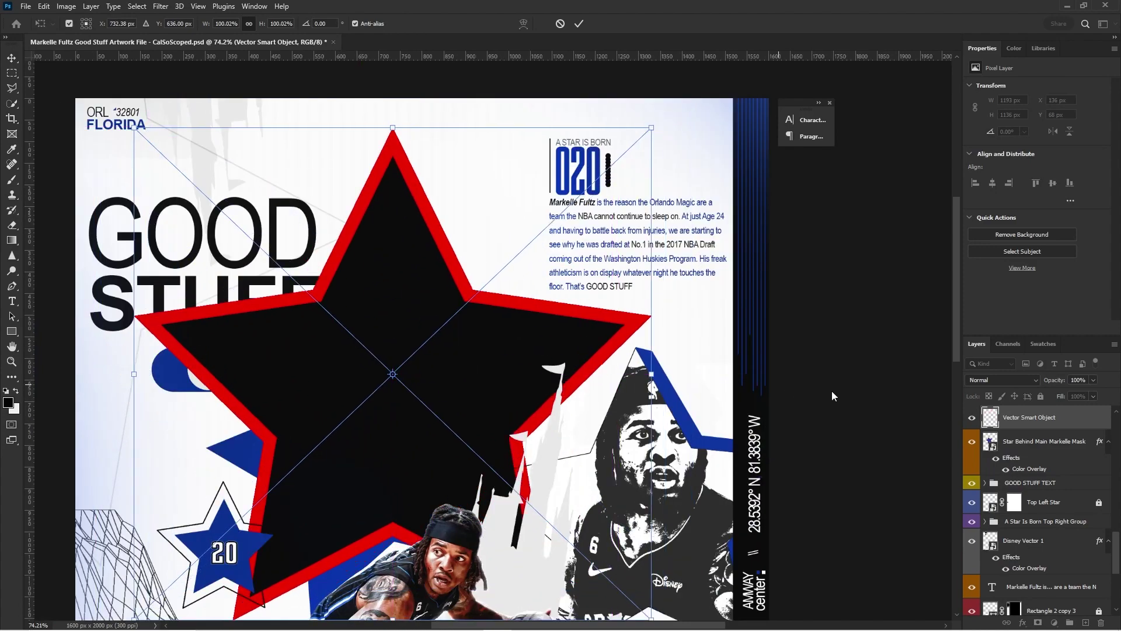
key(Return)
scroll(610, 359, down, 5)
scroll(538, 405, up, 2)
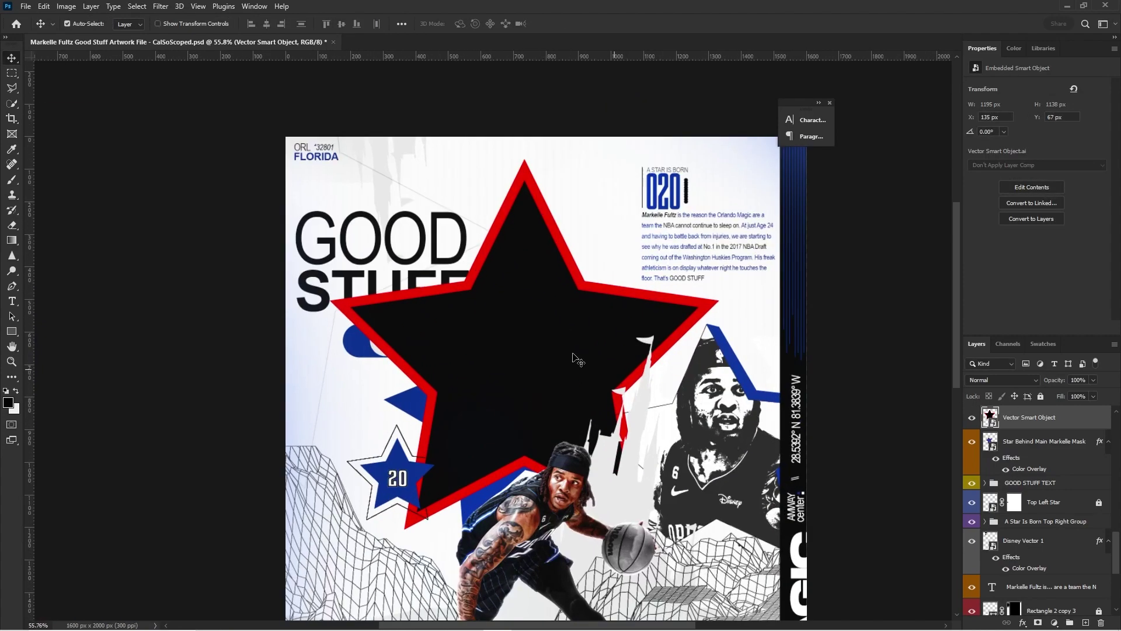
key(Delete)
- Hide the blue Color Fill 5 band beside the star outline around the black-and-white portrait
scroll(698, 379, up, 6)
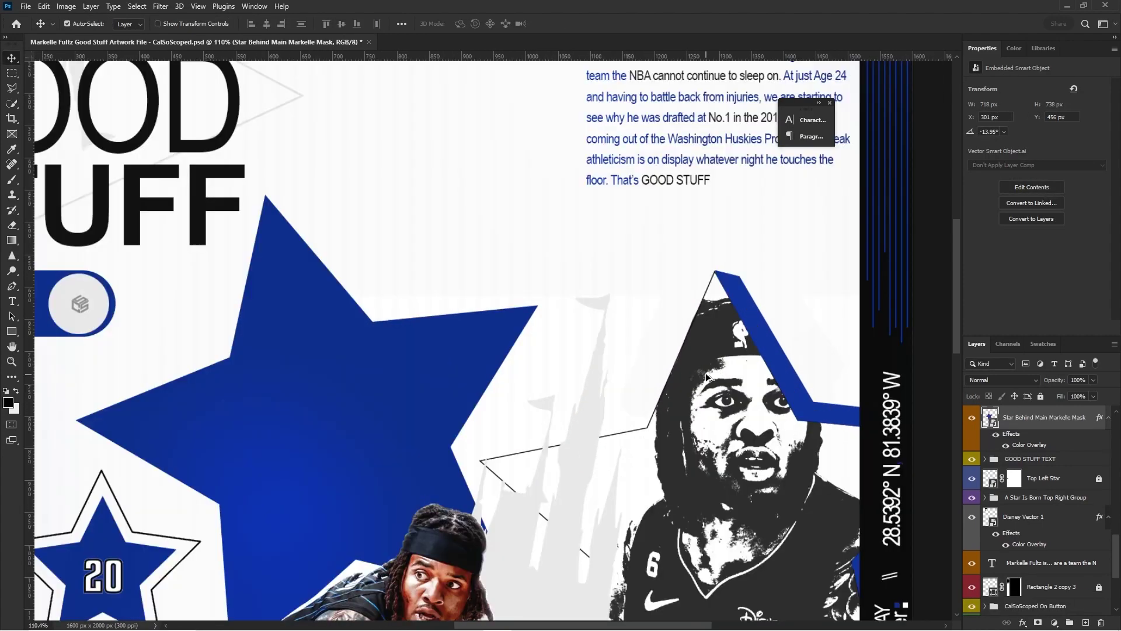
key(ctrl+z)
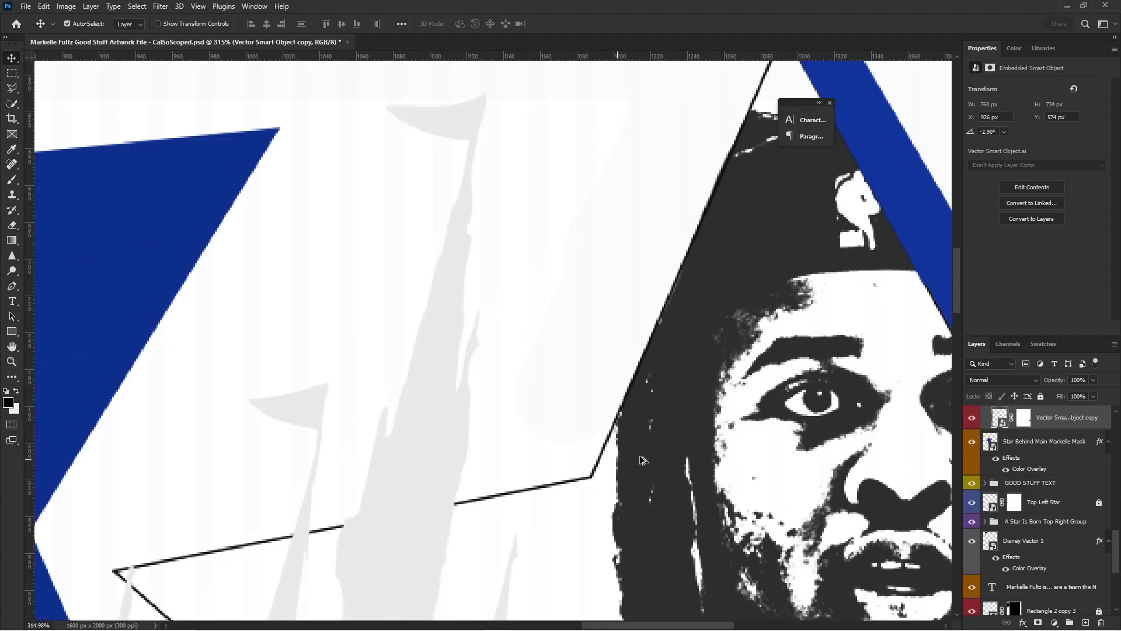
scroll(605, 368, down, 3)
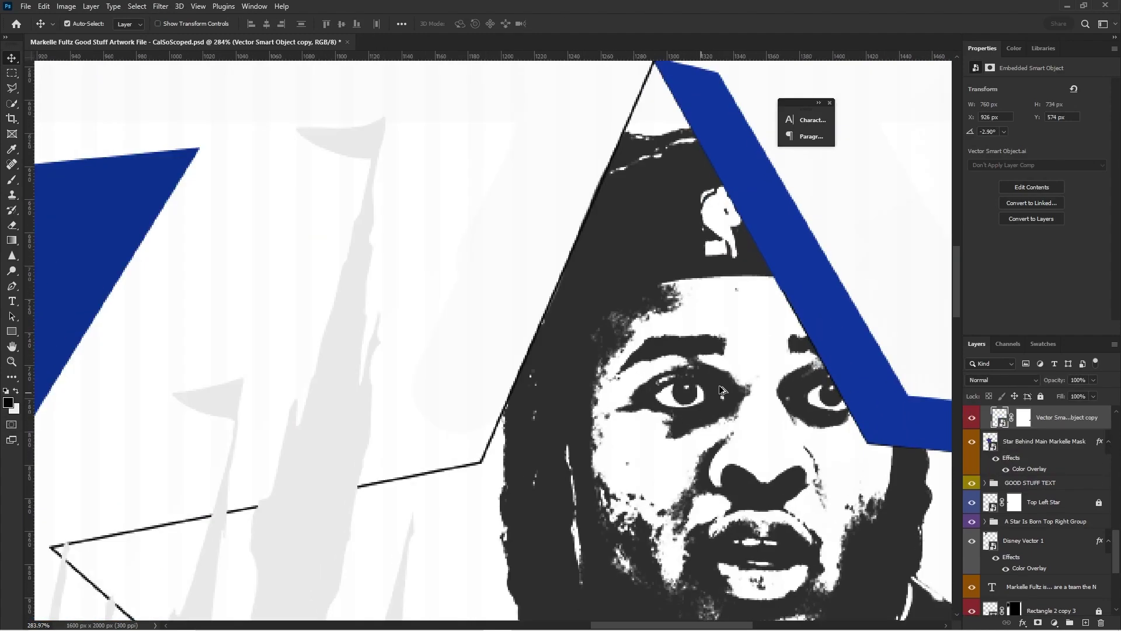
scroll(744, 356, up, 4)
click(699, 358)
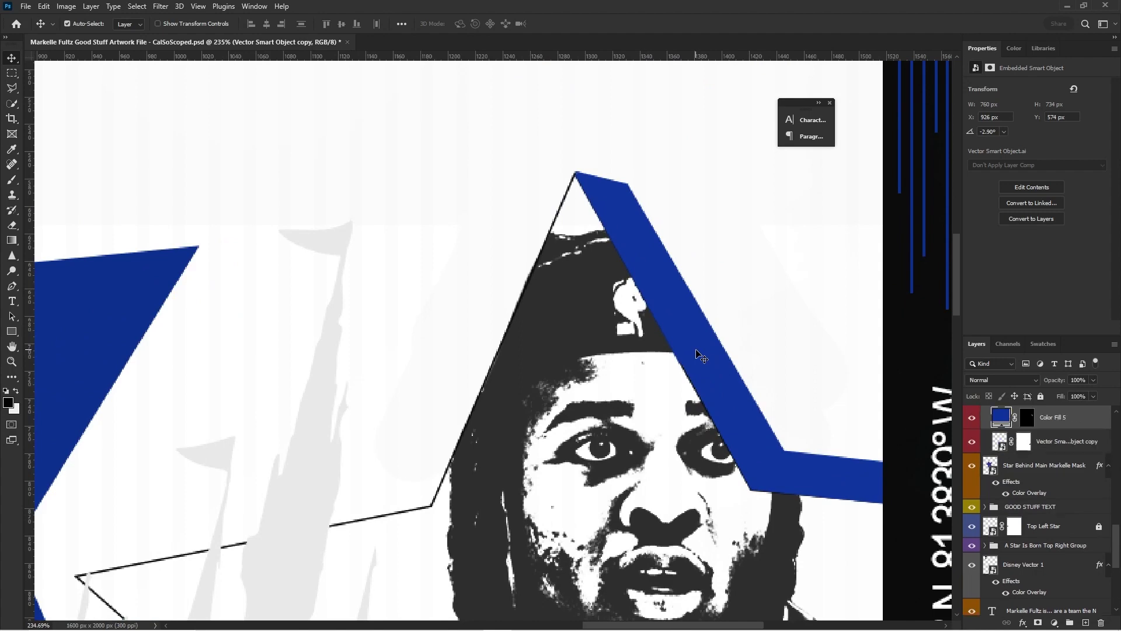
drag(728, 348, 666, 342)
scroll(666, 346, up, 2)
click(972, 417)
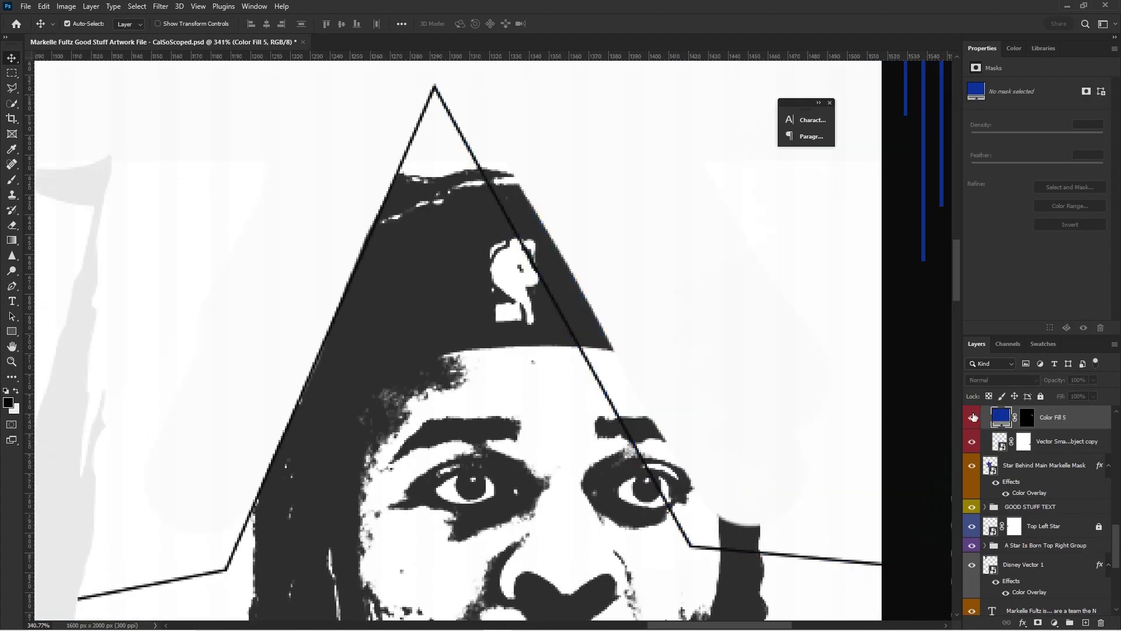
click(972, 417)
click(972, 417)
click(972, 417)
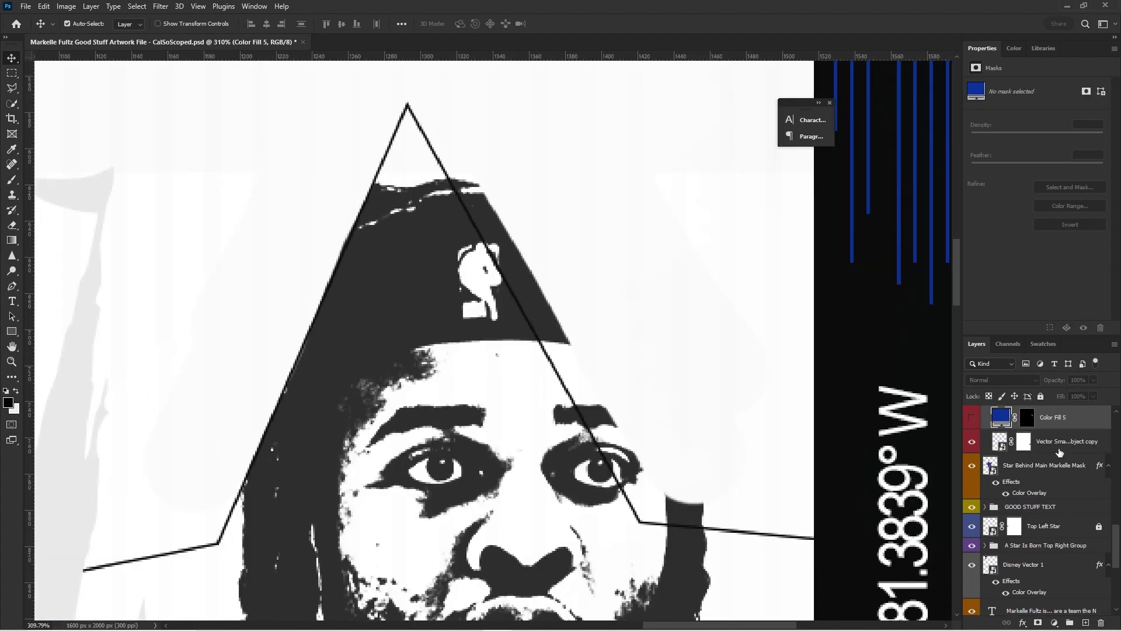
- On the Vector Smart Object copy layer, trace a polygonal lasso selection of a band along the star outline's right edge
click(1060, 444)
click(12, 88)
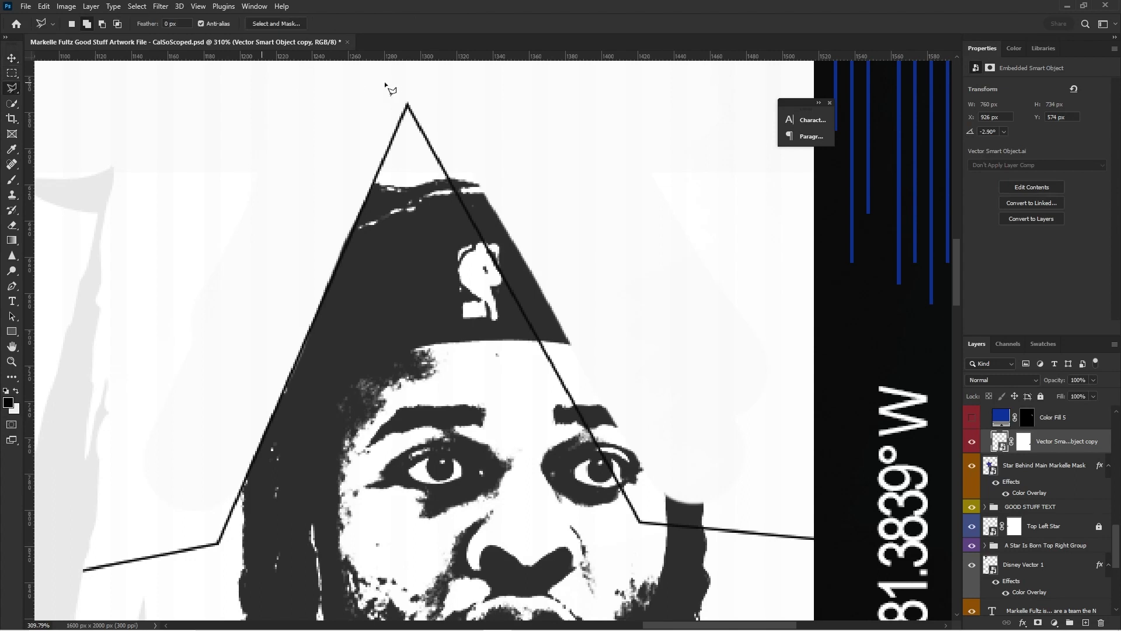
click(407, 104)
click(454, 107)
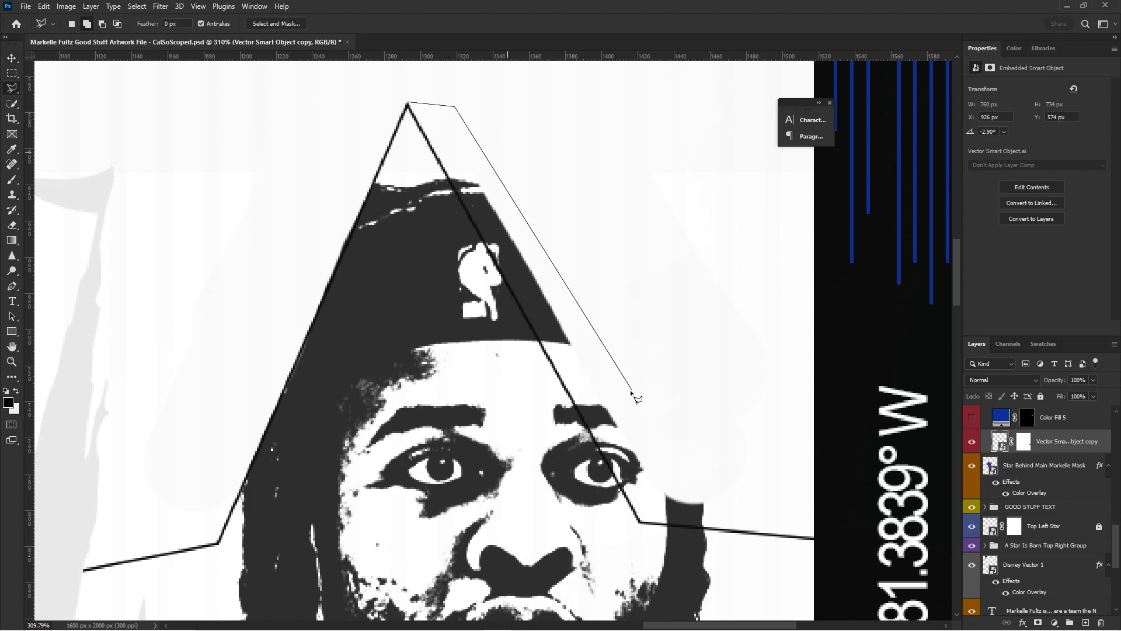
click(669, 493)
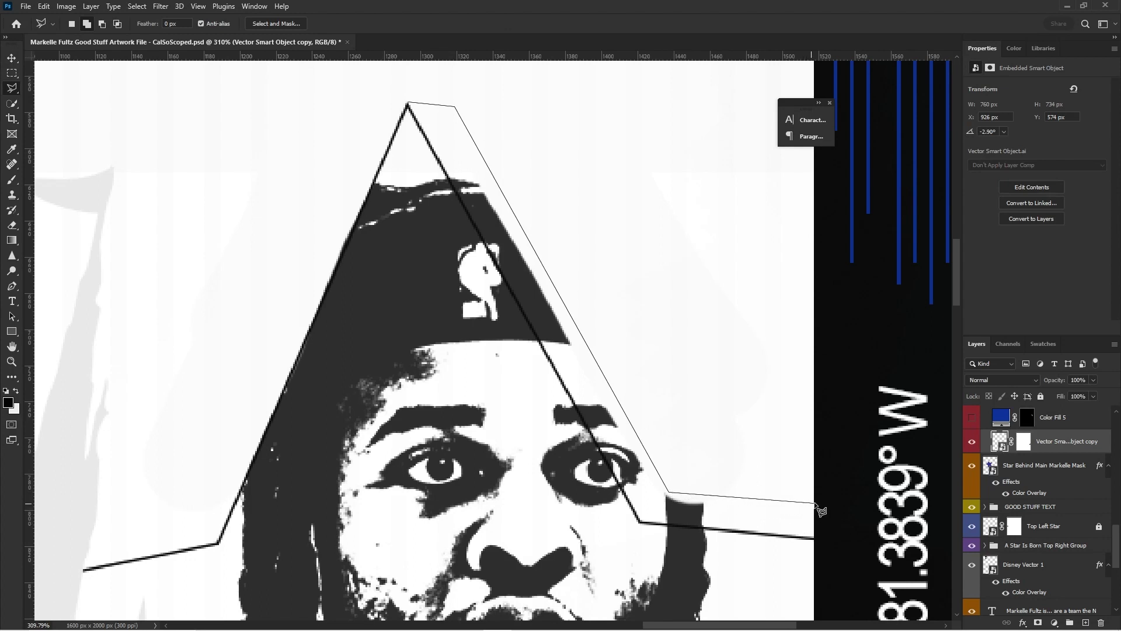
click(814, 503)
click(816, 538)
click(640, 521)
click(407, 104)
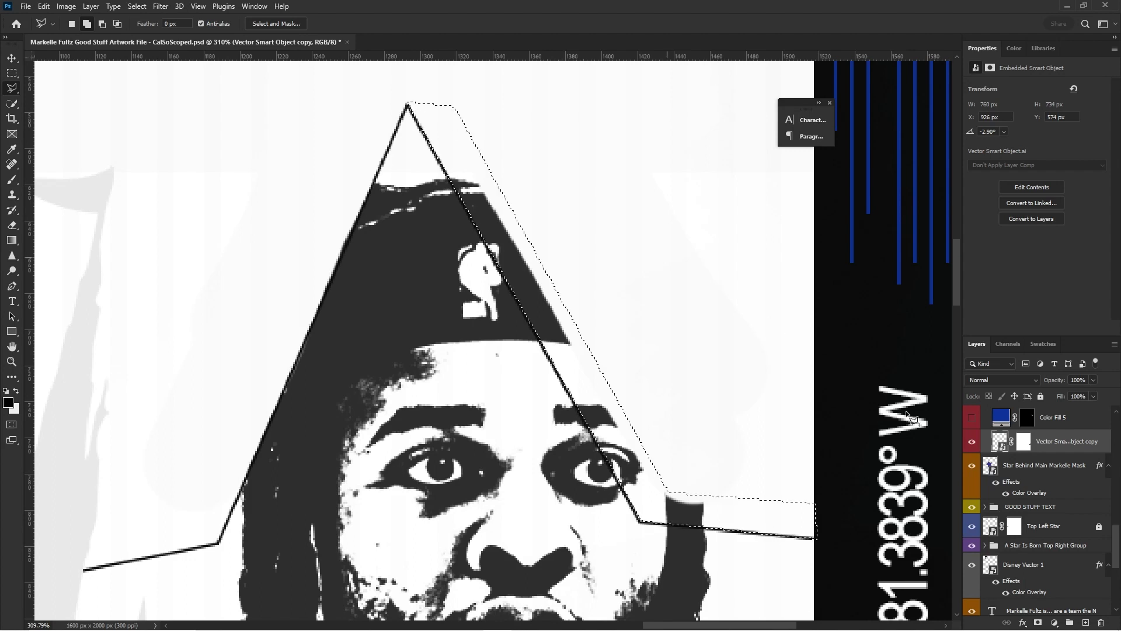
- Try filling the selected band with a Solid Color layer, cancel the fill, and clear the selection
click(1054, 623)
click(1079, 413)
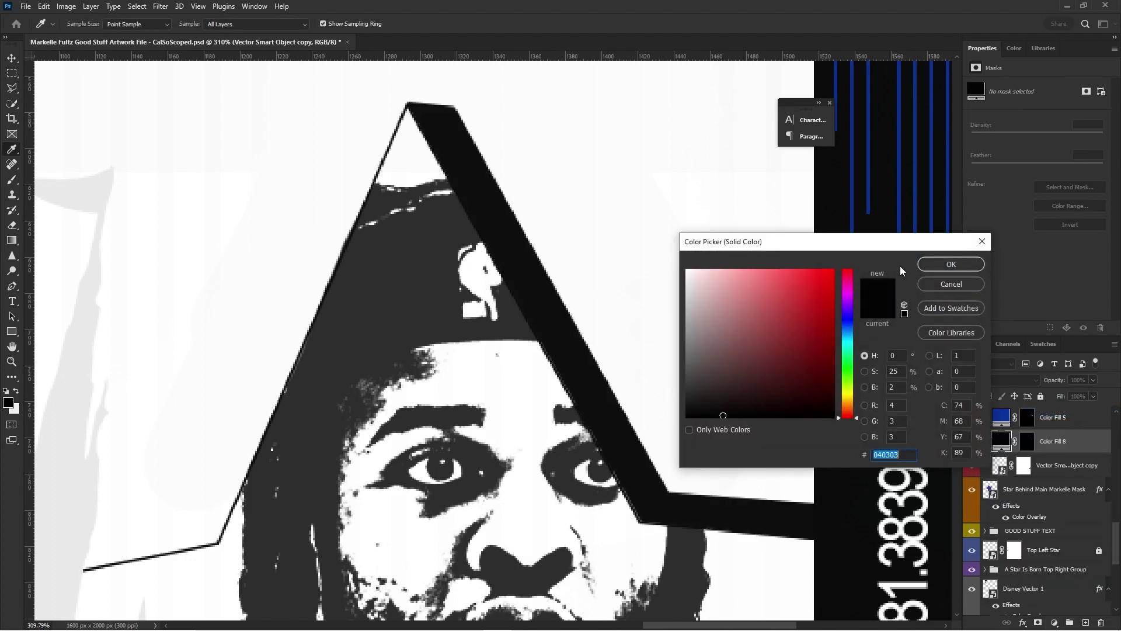
drag(789, 316, 830, 298)
click(963, 282)
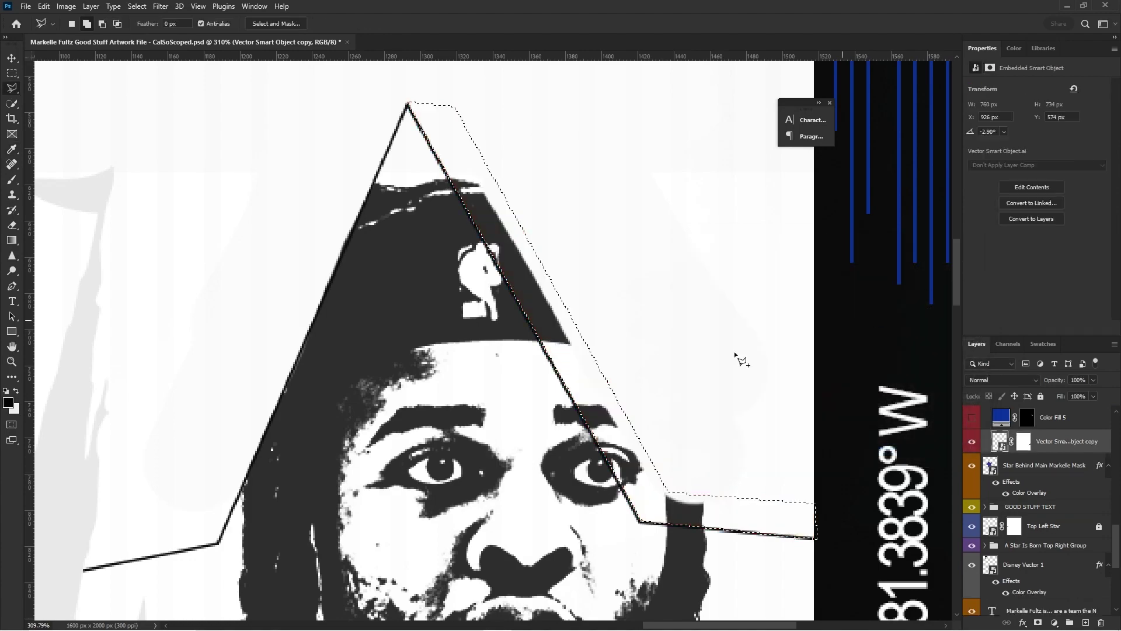
scroll(651, 367, down, 5)
key(ctrl+d)
key(v)
- Select one of the thin blue vertical lines on the black side bar and examine the group of lines
scroll(550, 205, down, 4)
scroll(700, 248, up, 10)
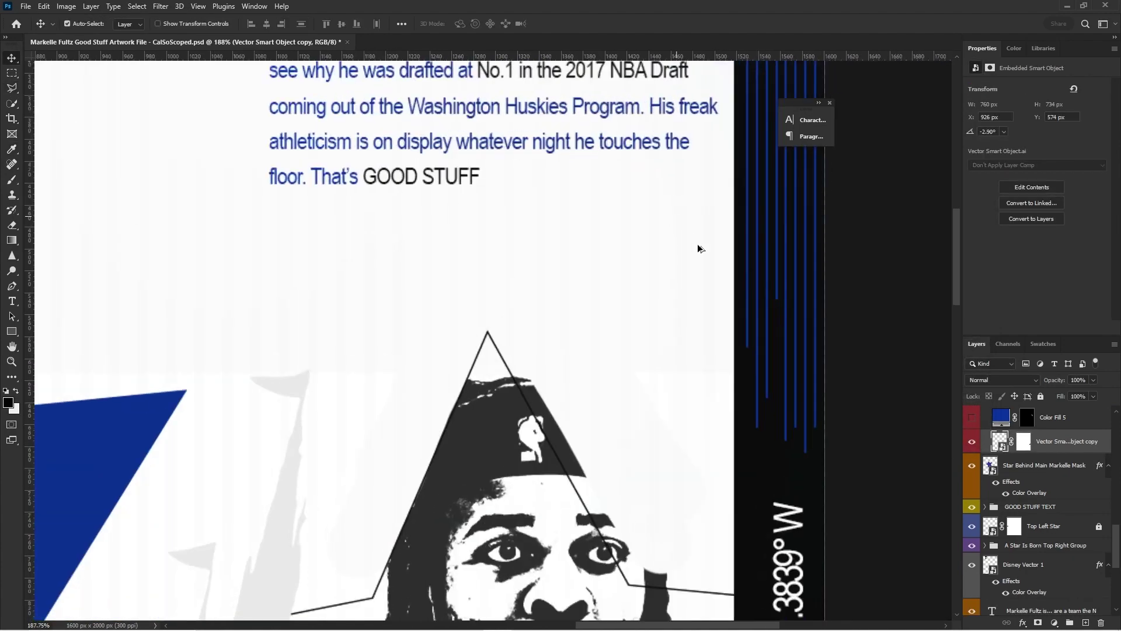
click(778, 326)
scroll(580, 310, down, 4)
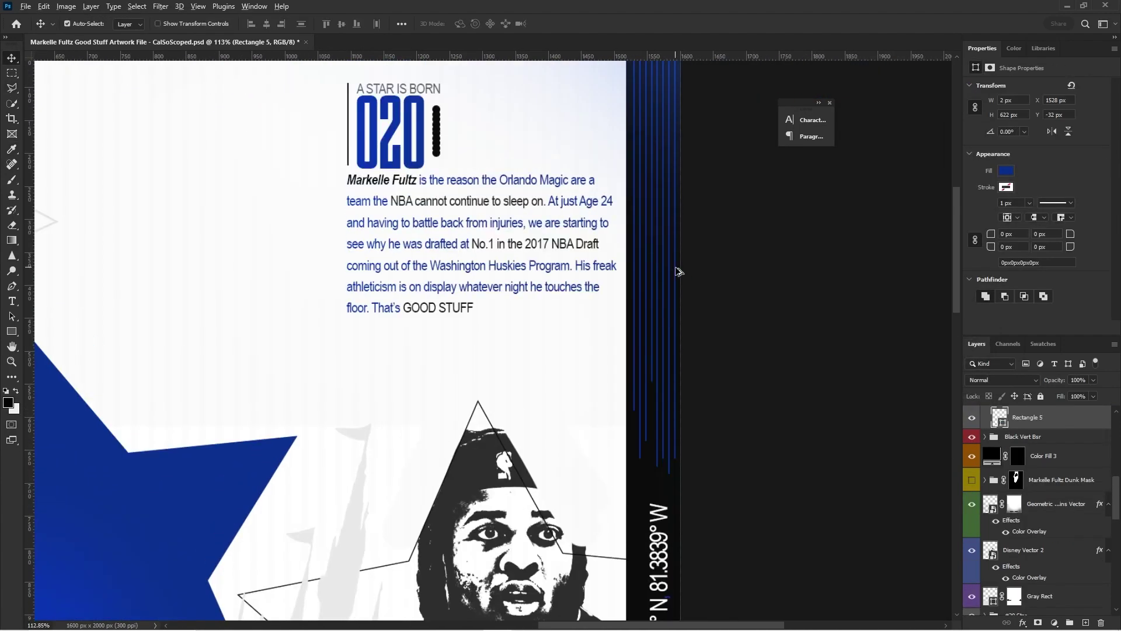
scroll(601, 402, up, 2)
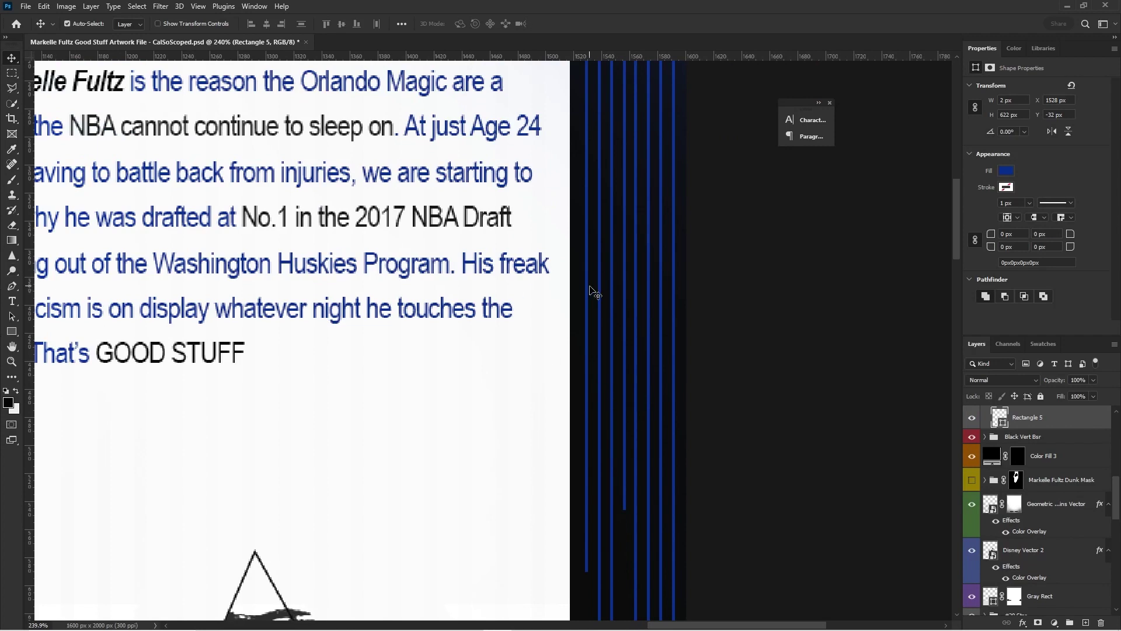
scroll(590, 290, down, 3)
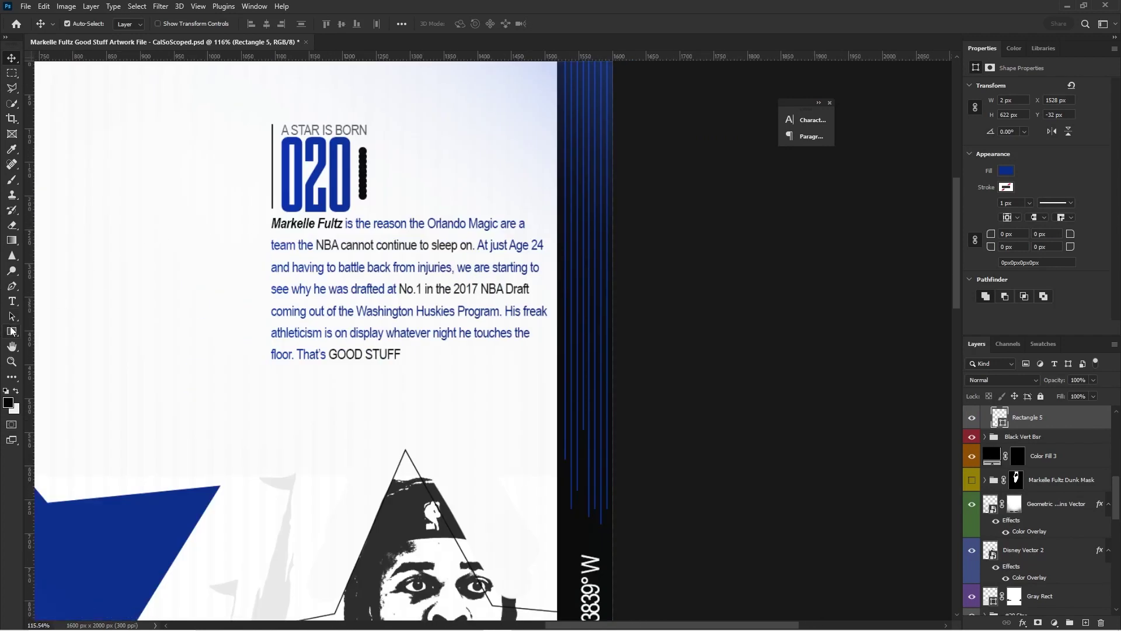
- Draw a vertical blue rectangle about 10 by 620 px across the player description, then delete it
click(10, 331)
drag(485, 169, 492, 587)
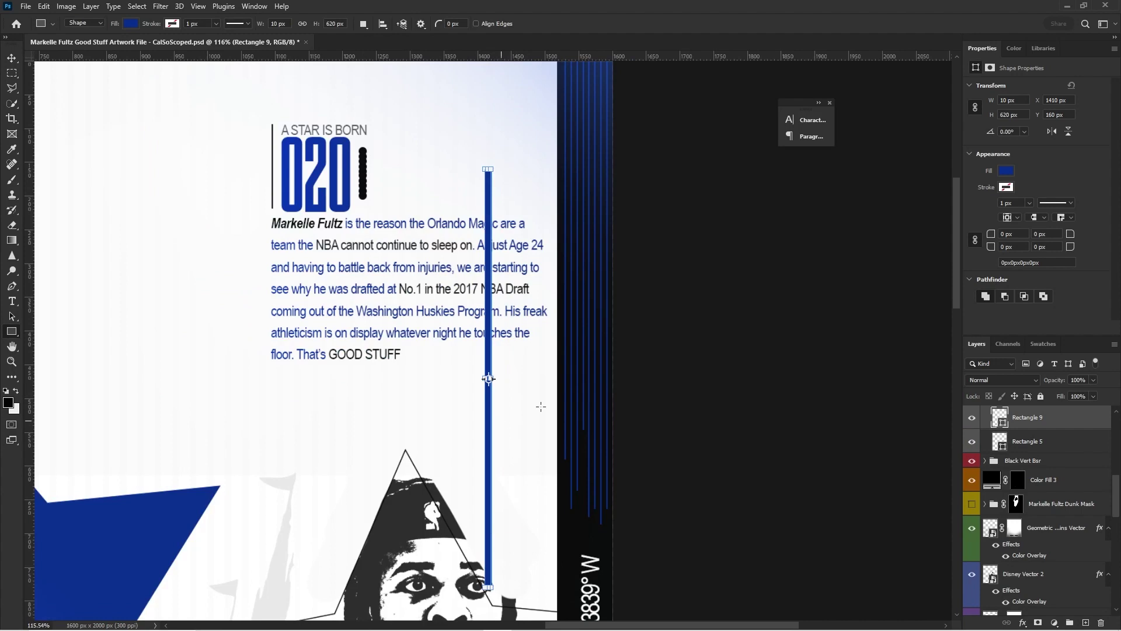
key(v)
key(alt+v)
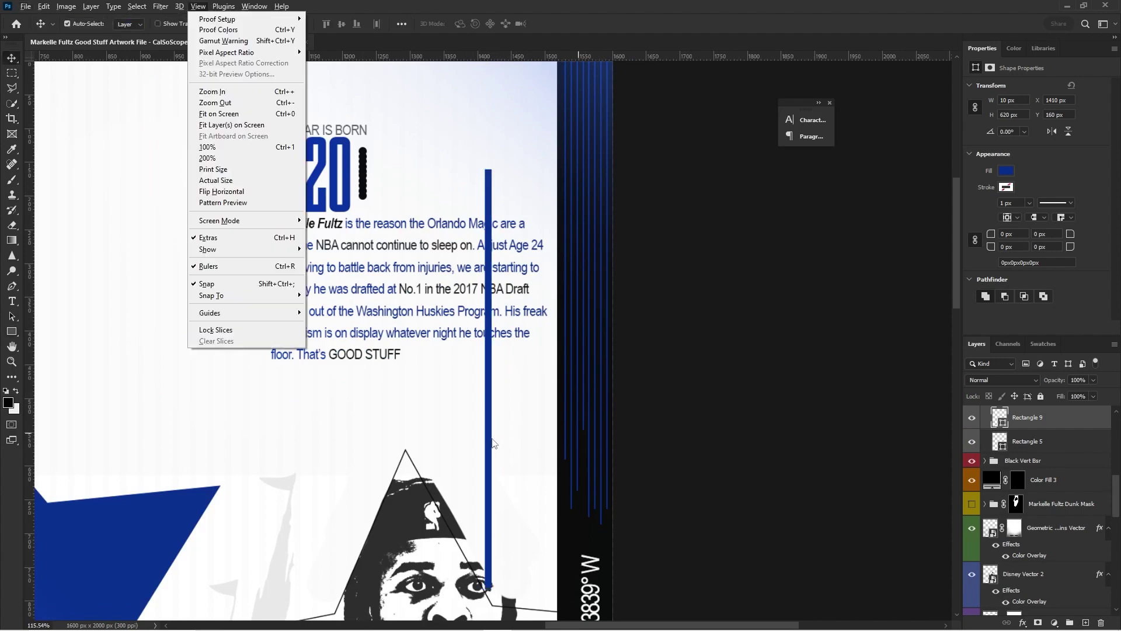
key(Escape)
mouse_move(491, 439)
mouse_down()
mouse_move(510, 432)
mouse_move(486, 428)
mouse_up()
key(Delete)
key(u)
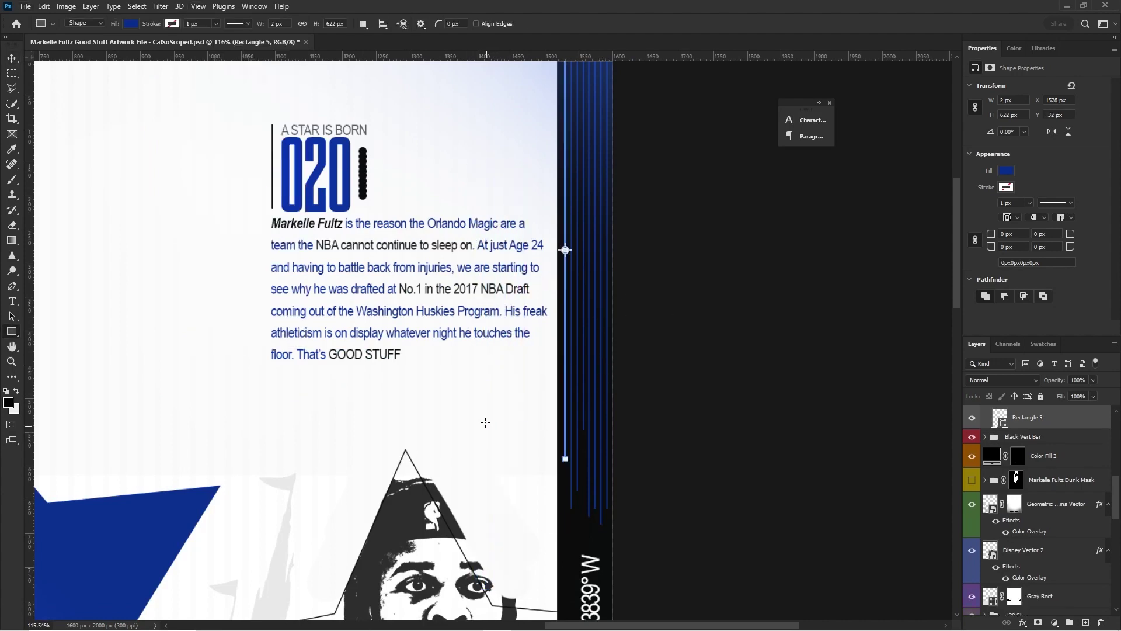
- Try moving the blue pill shape of the toggle under GOOD STUFF, then undo the move
scroll(401, 339, down, 3)
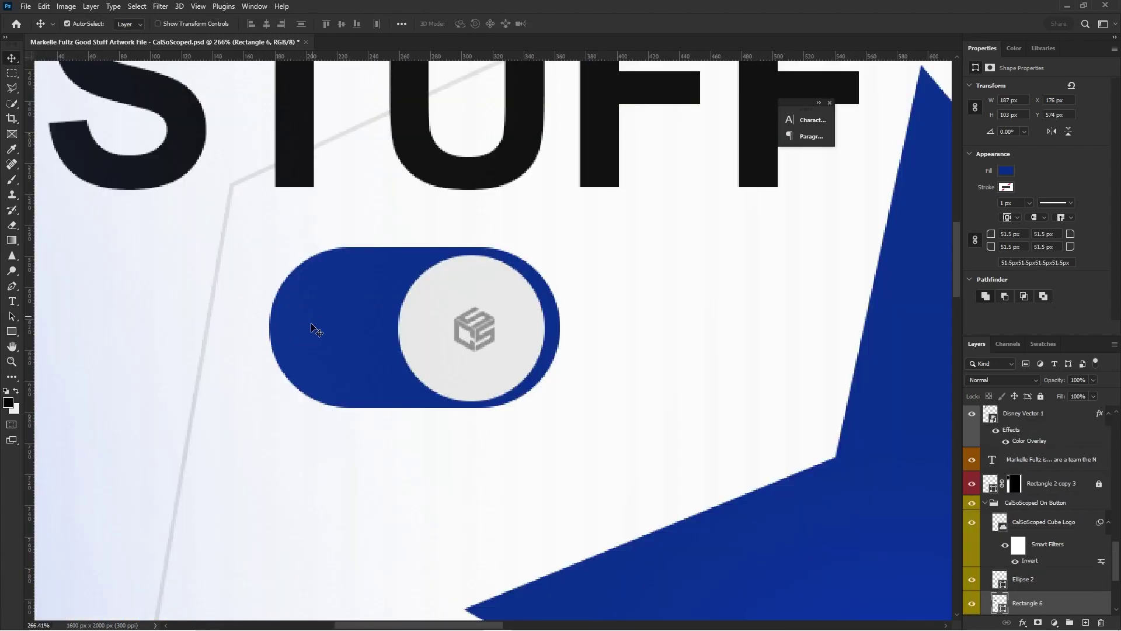
drag(310, 324, 289, 351)
key(ctrl+z)
- Above the CalSoScoped Cube Logo layer, draw a rectangle about 236 by 94 px below the toggle and fill it red
click(11, 331)
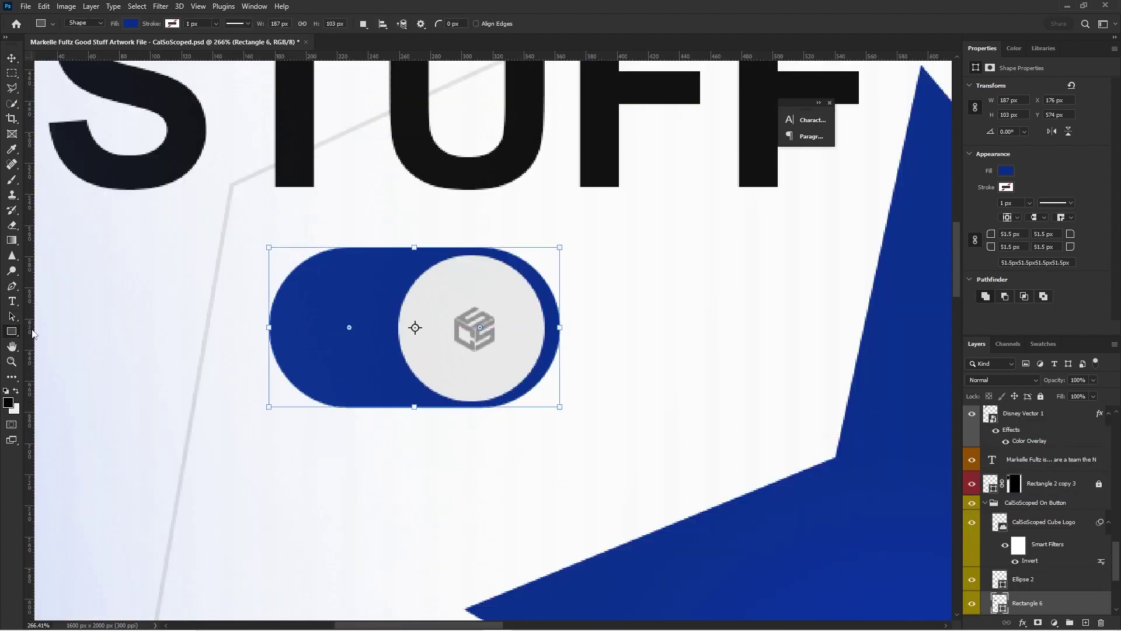
click(1062, 525)
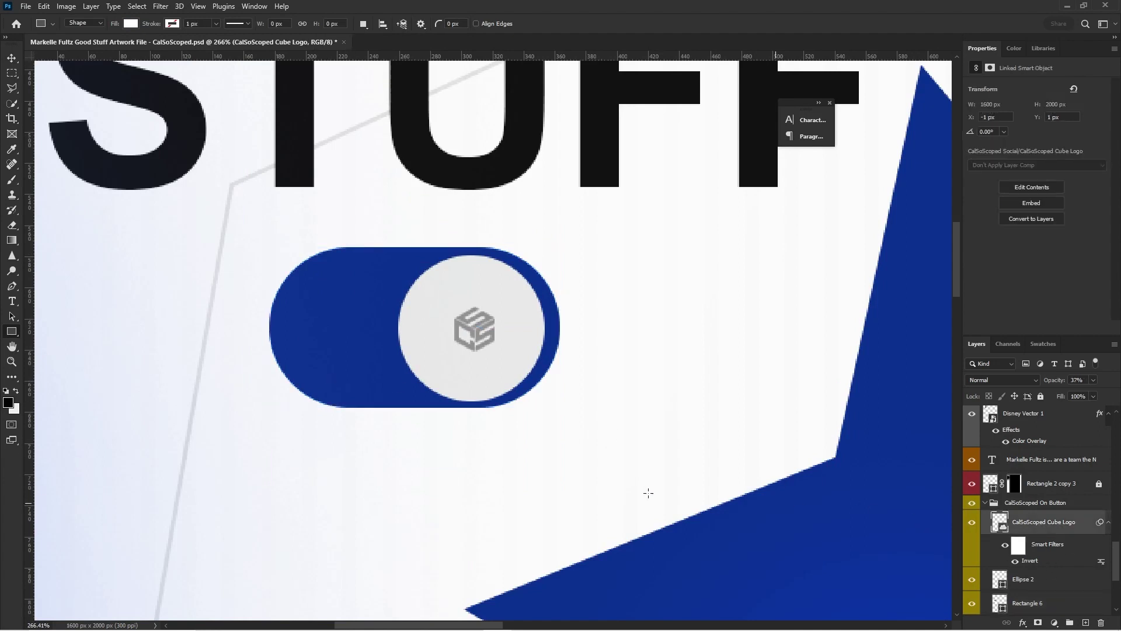
drag(266, 415, 632, 560)
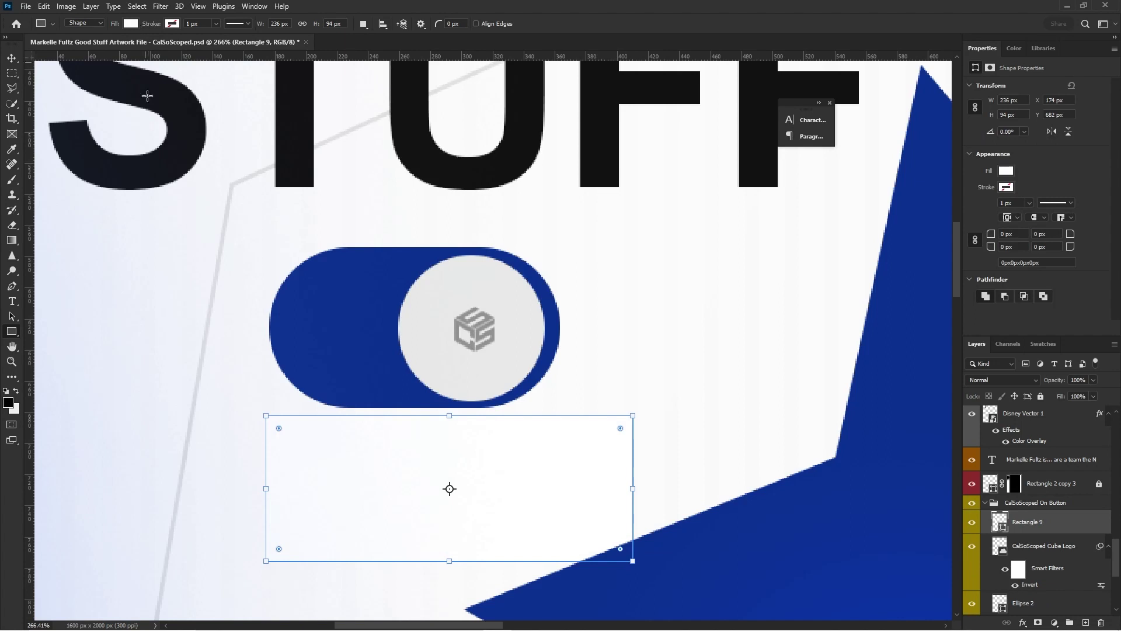
click(131, 25)
click(64, 81)
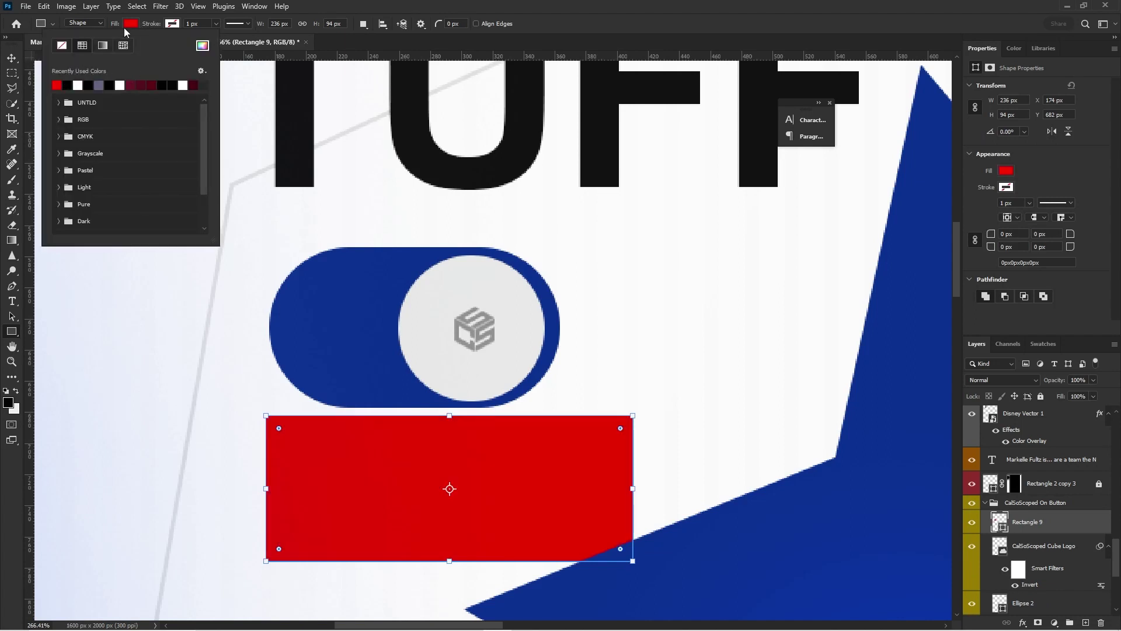
click(130, 24)
key(v)
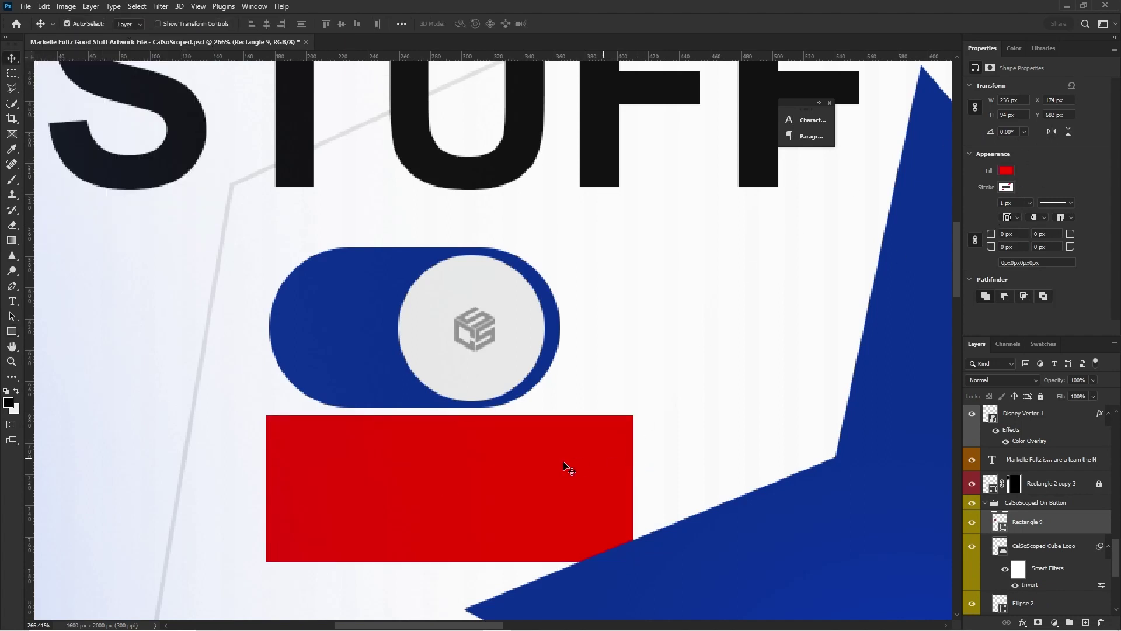
- Round all four corners of the red rectangle to 47 px and move it over the blue toggle button
drag(568, 465, 414, 489)
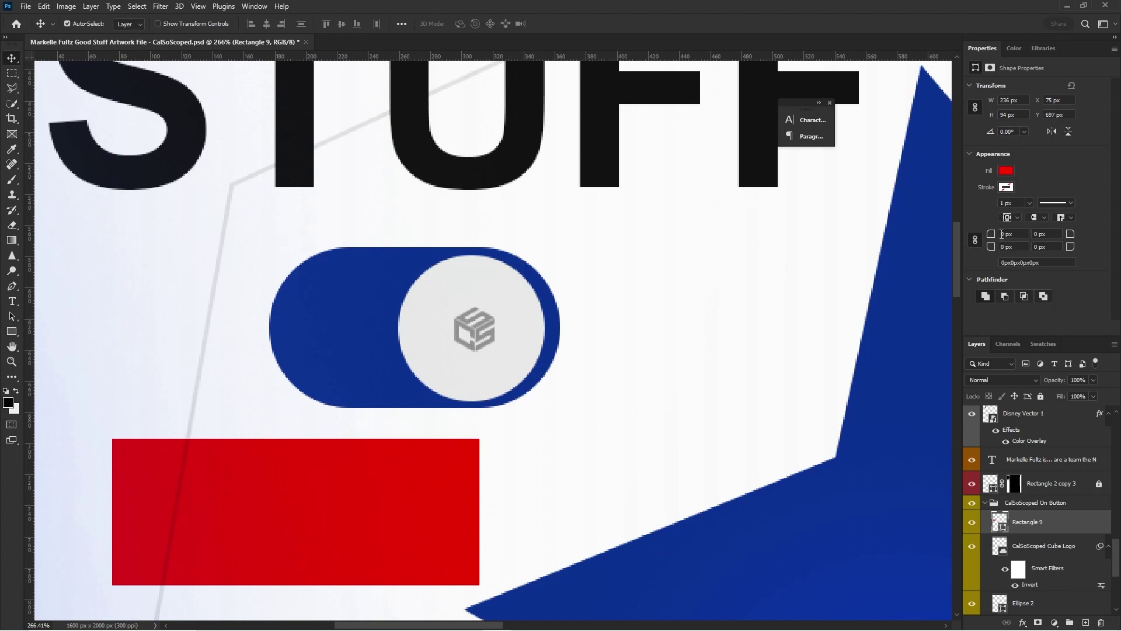
drag(1000, 233, 1089, 238)
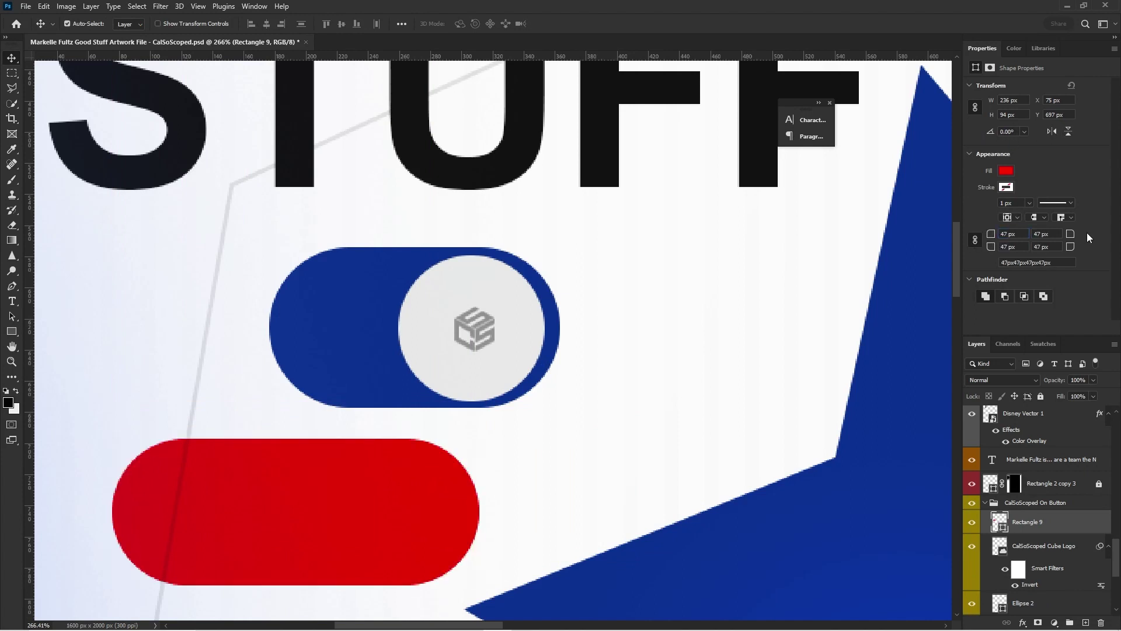
drag(455, 465, 426, 495)
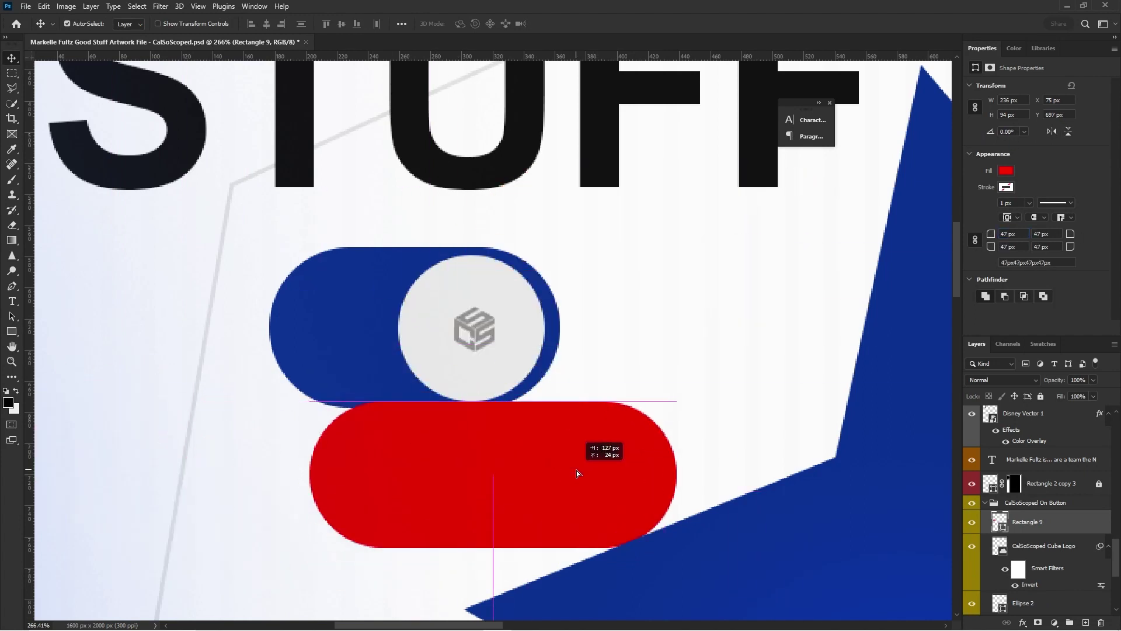
drag(576, 471, 537, 372)
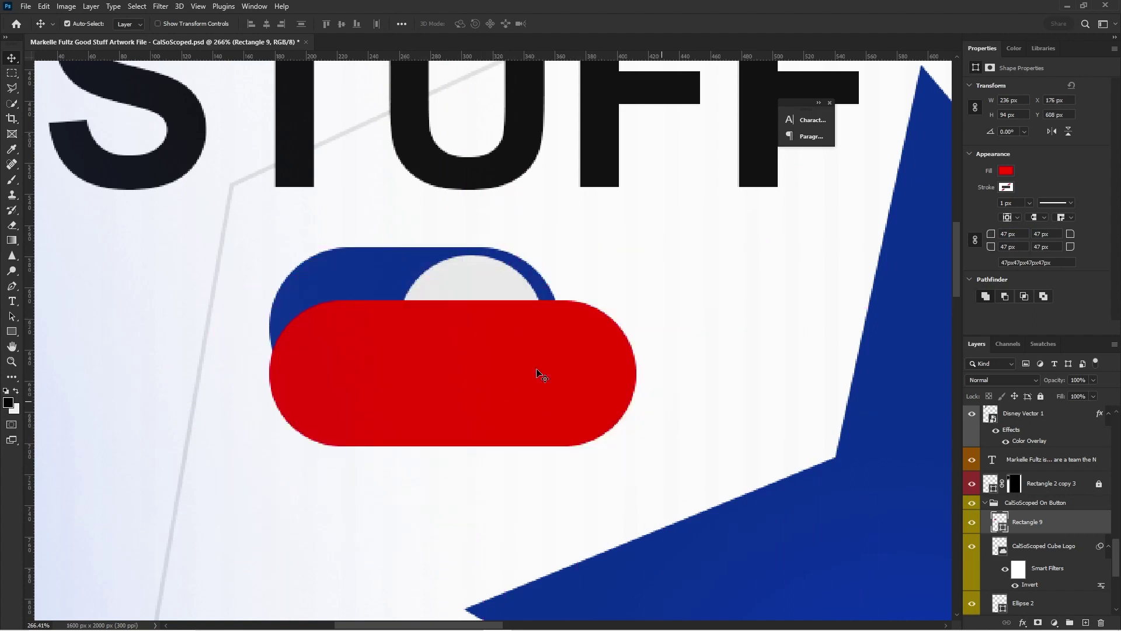
- Delete the red rounded rectangle over the toggle, then try moving the toggle's gray circle and undo that move
key(Delete)
drag(443, 306, 491, 271)
key(ctrl+z)
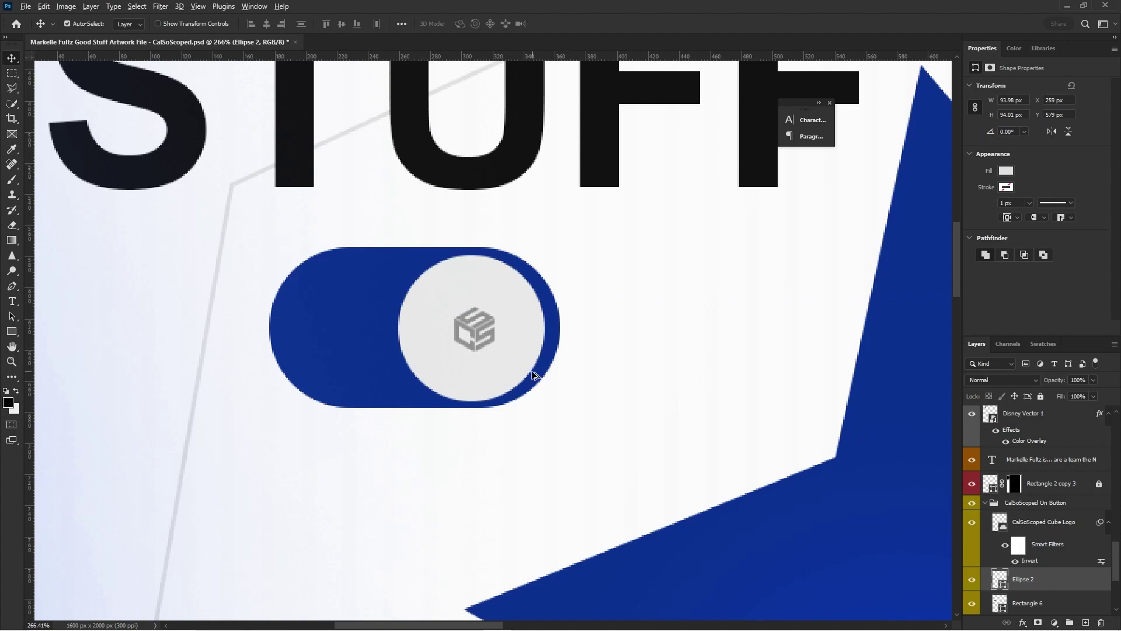
scroll(502, 373, up, 3)
scroll(488, 371, down, 10)
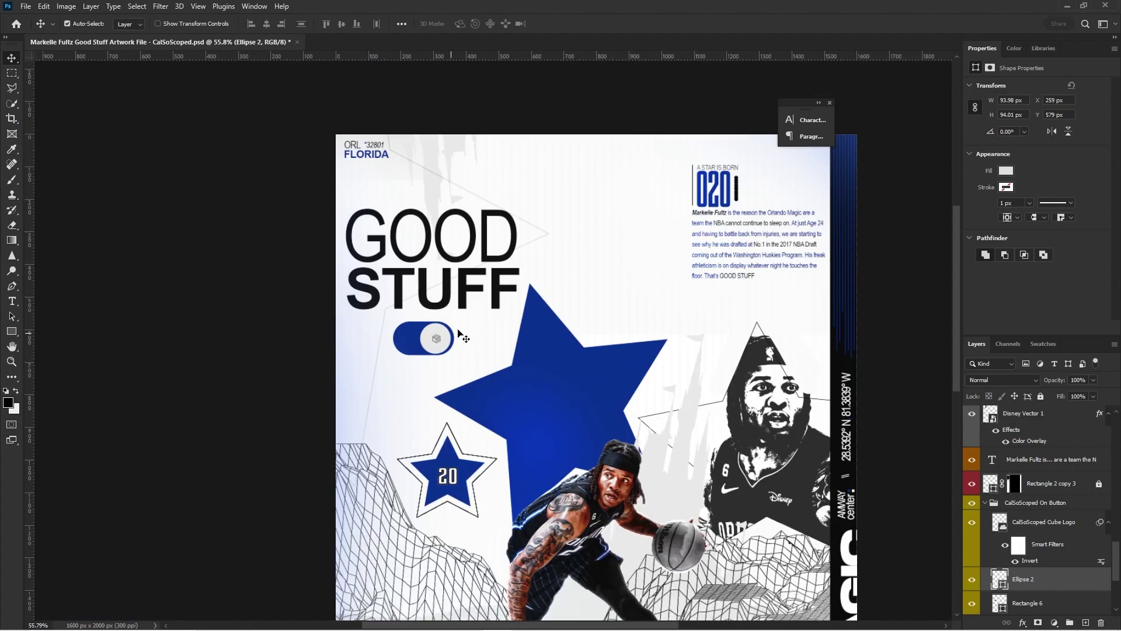
- Try moving the blue gradient bar beside the Magic logo under MARKELLE, undoing each move
scroll(467, 321, down, 1)
scroll(507, 259, down, 5)
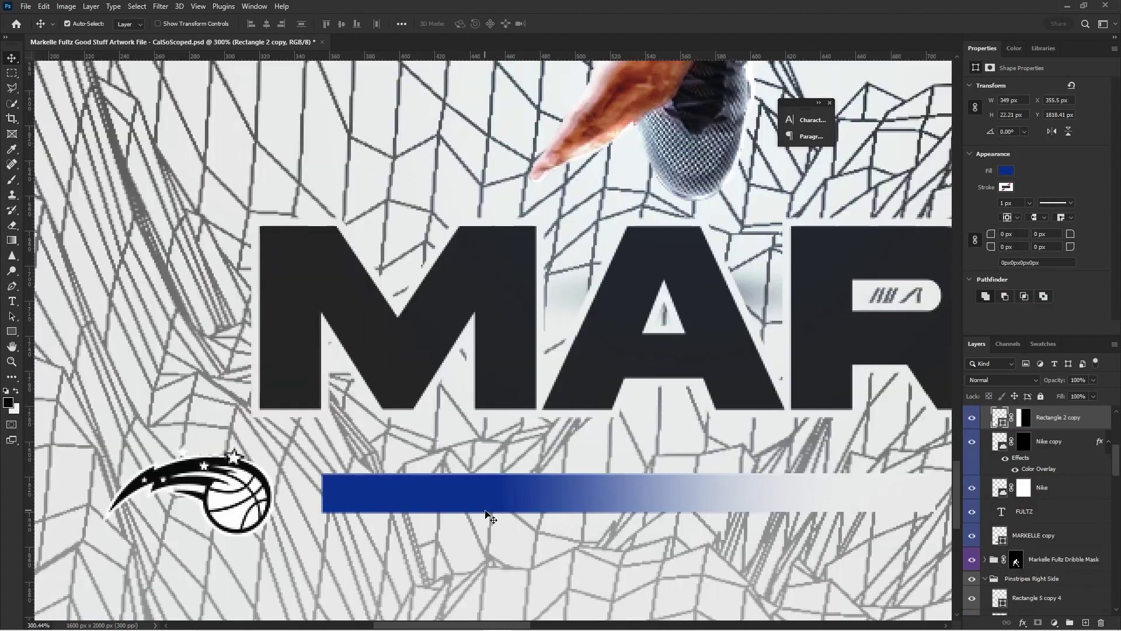
drag(460, 495, 408, 482)
scroll(409, 480, down, 3)
scroll(529, 438, up, 2)
key(ctrl+z)
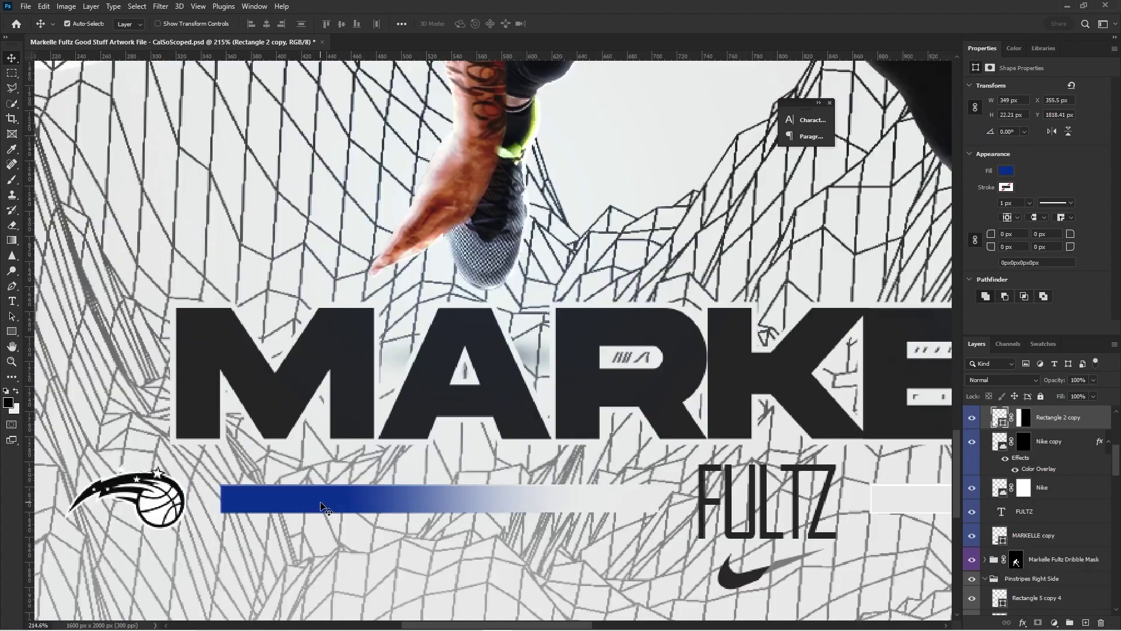
scroll(373, 494, down, 2)
scroll(466, 499, up, 1)
drag(362, 503, 395, 333)
key(ctrl+z)
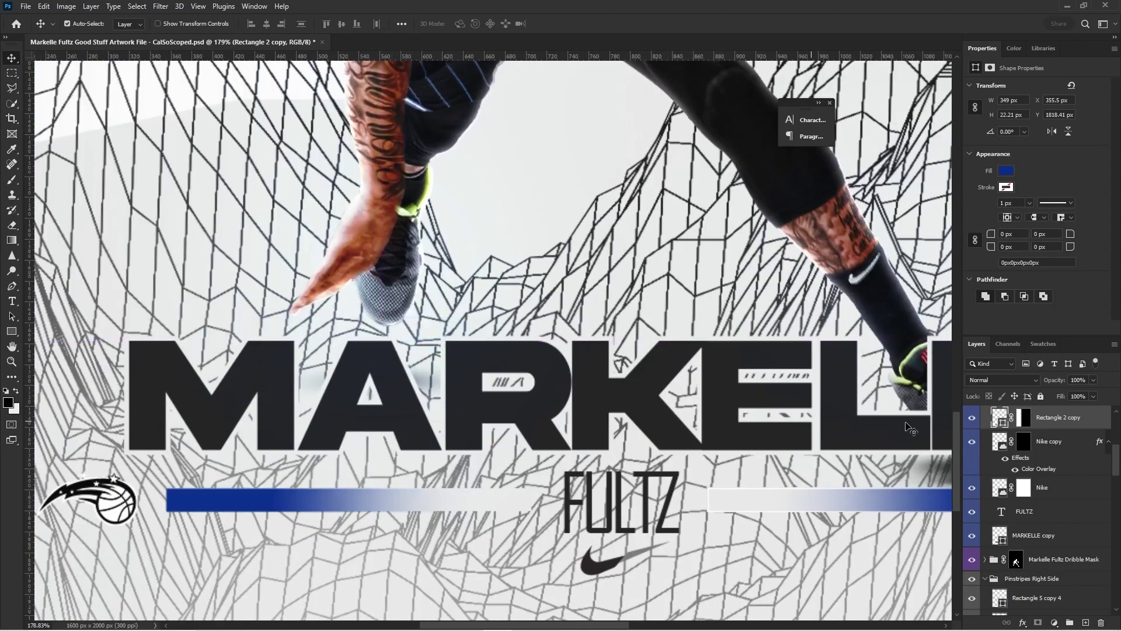
- Toggle the visibility of the Rectangle 2 copy bar, undo the accidental background change and lock the Gray Rect layer
scroll(980, 426, up, 1)
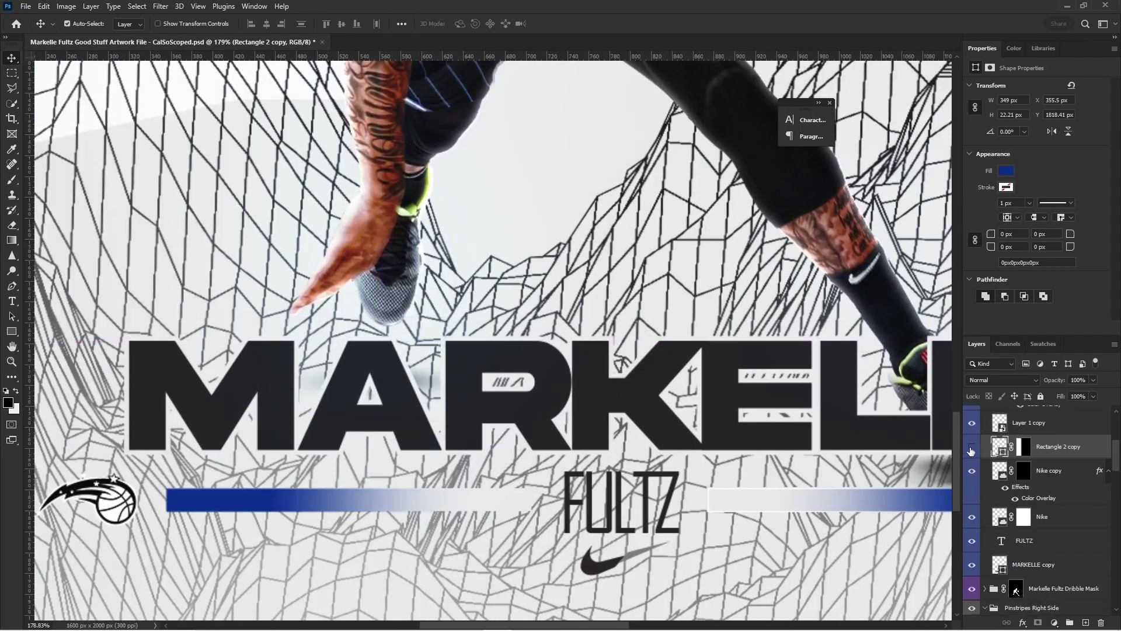
click(971, 449)
ctrl+click(388, 503)
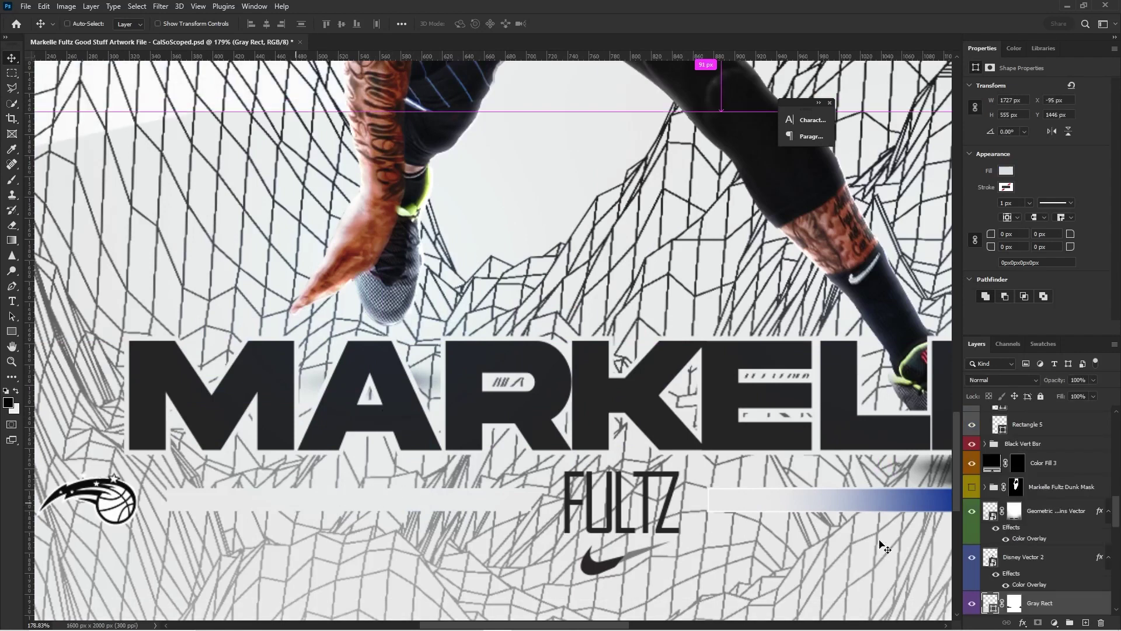
key(ctrl+z)
click(1041, 398)
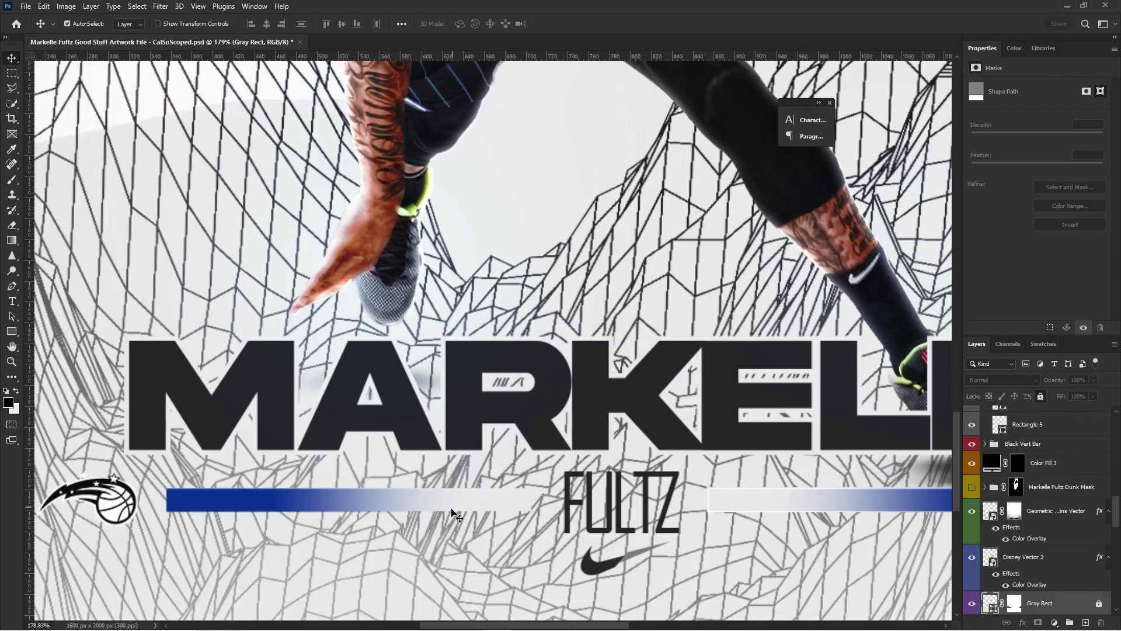
- Select the blue gradient bar beside the Magic logo and delete its layer mask
drag(450, 508, 453, 427)
mouse_move(303, 508)
mouse_down()
mouse_move(309, 408)
mouse_move(309, 526)
mouse_move(274, 435)
mouse_move(284, 495)
mouse_move(316, 498)
mouse_up()
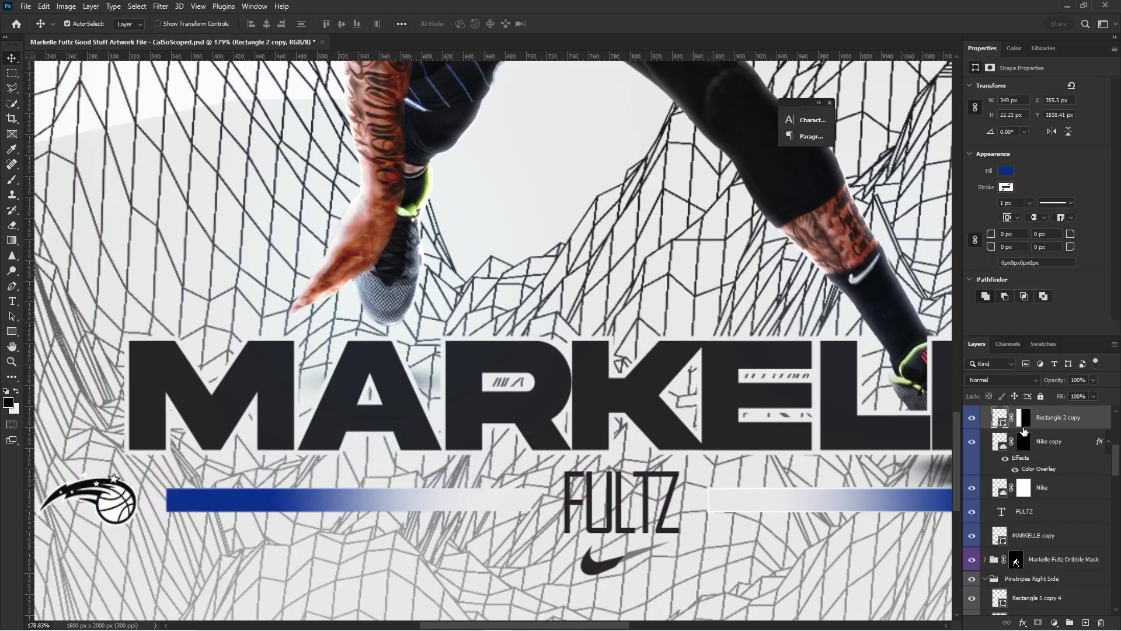
right_click(1025, 417)
click(1029, 444)
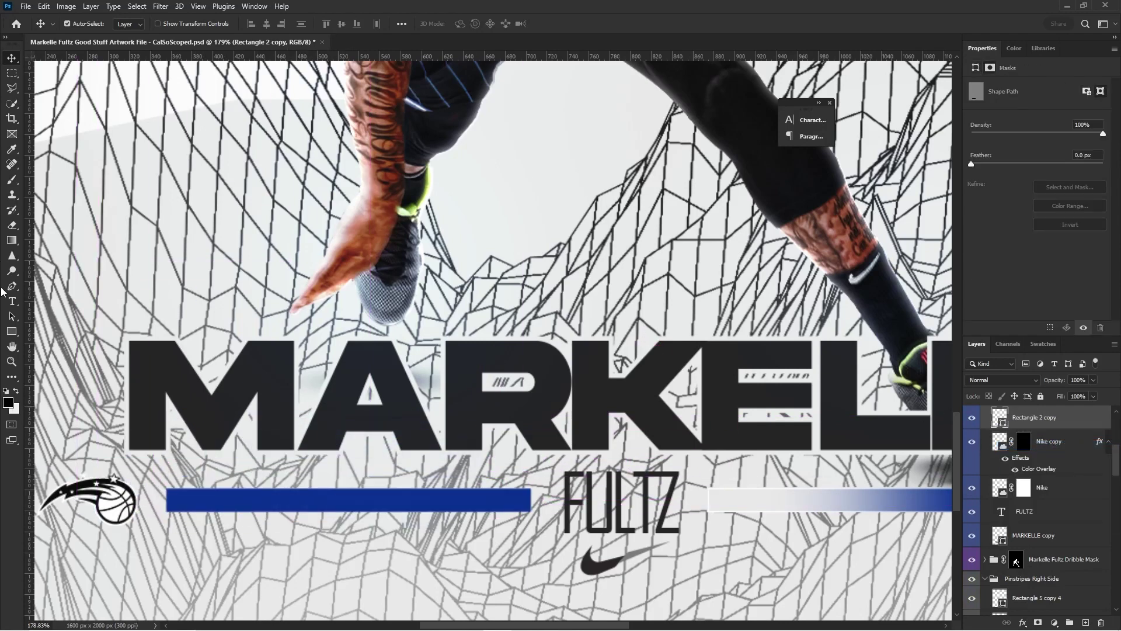
- Add a new layer mask to the Rectangle 2 copy bar and try several linear gradients that fade it toward FULTZ
click(12, 332)
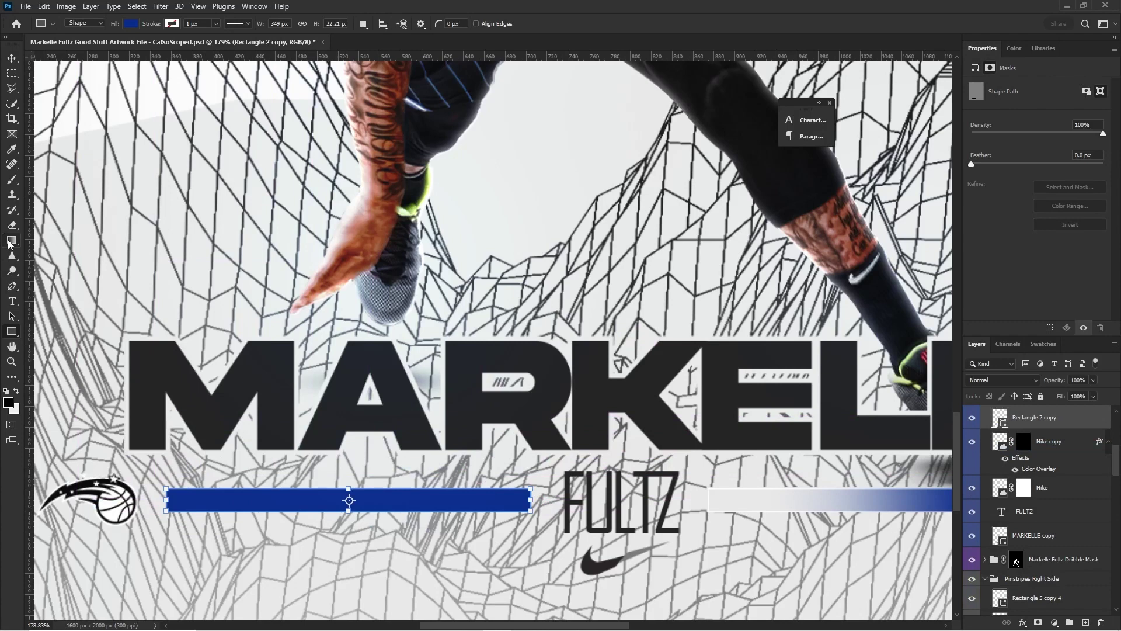
click(11, 242)
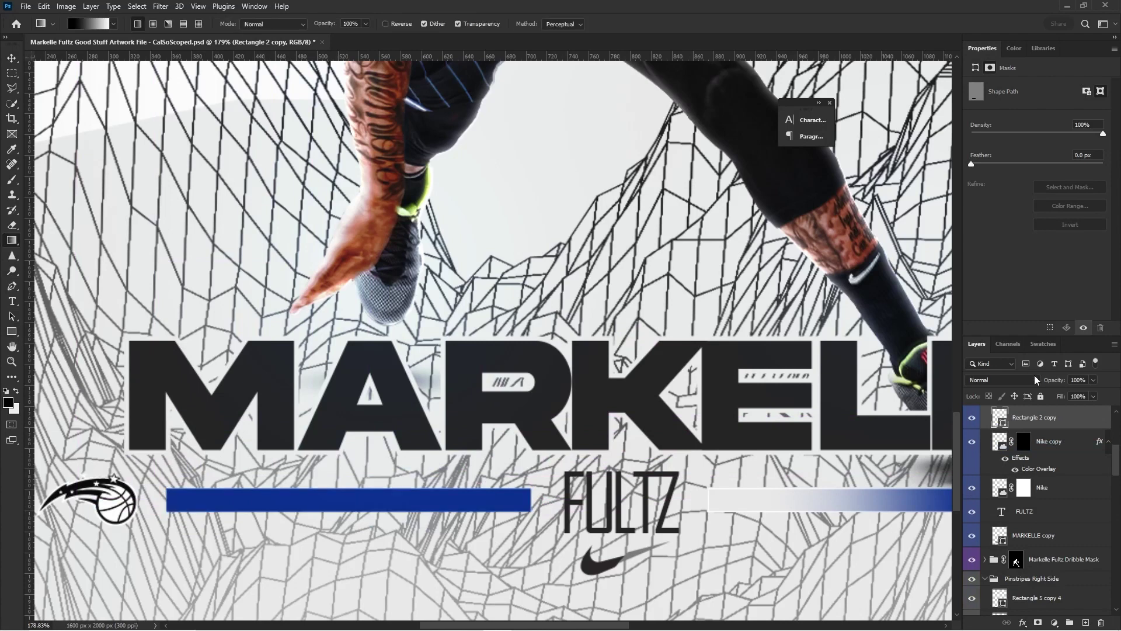
click(1037, 623)
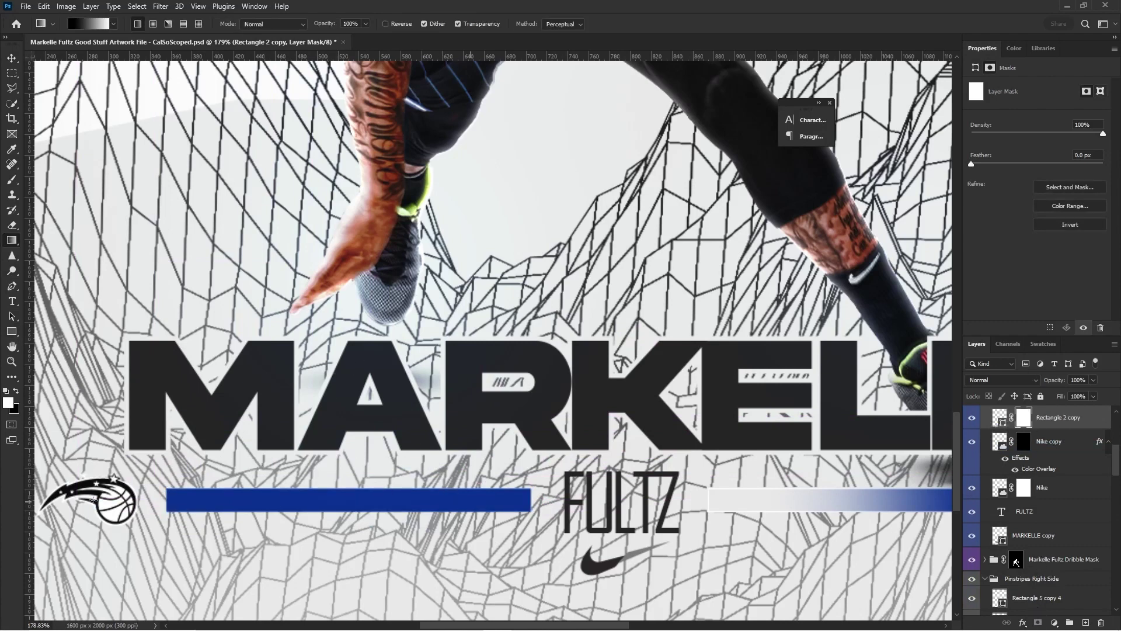
drag(94, 499, 199, 494)
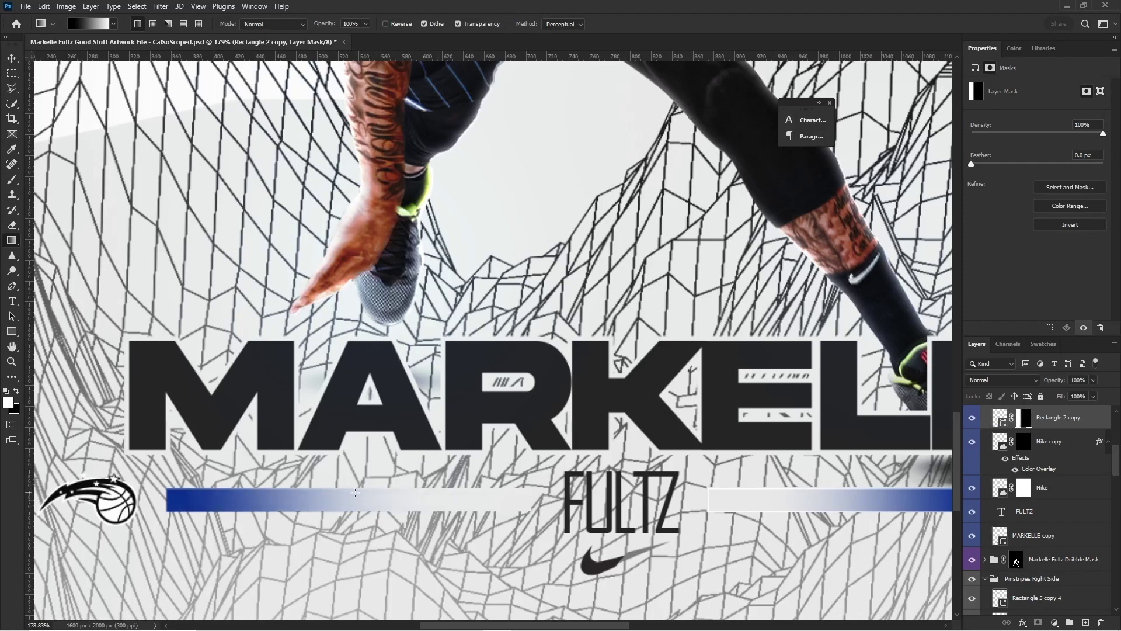
drag(469, 494, 421, 503)
drag(336, 494, 49, 495)
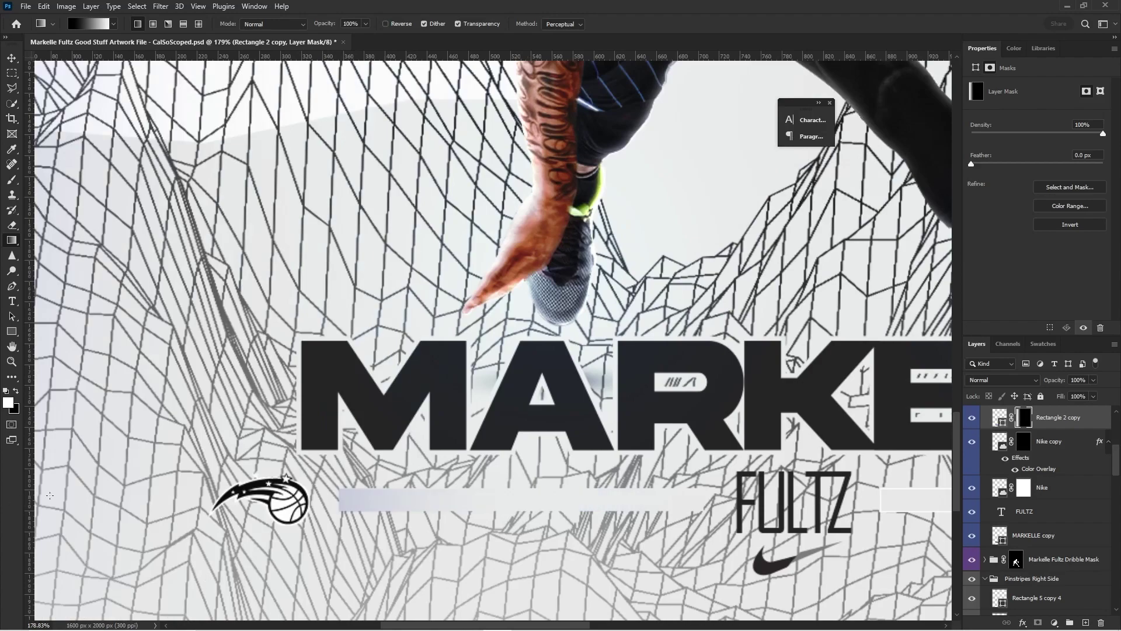
drag(596, 501, 572, 501)
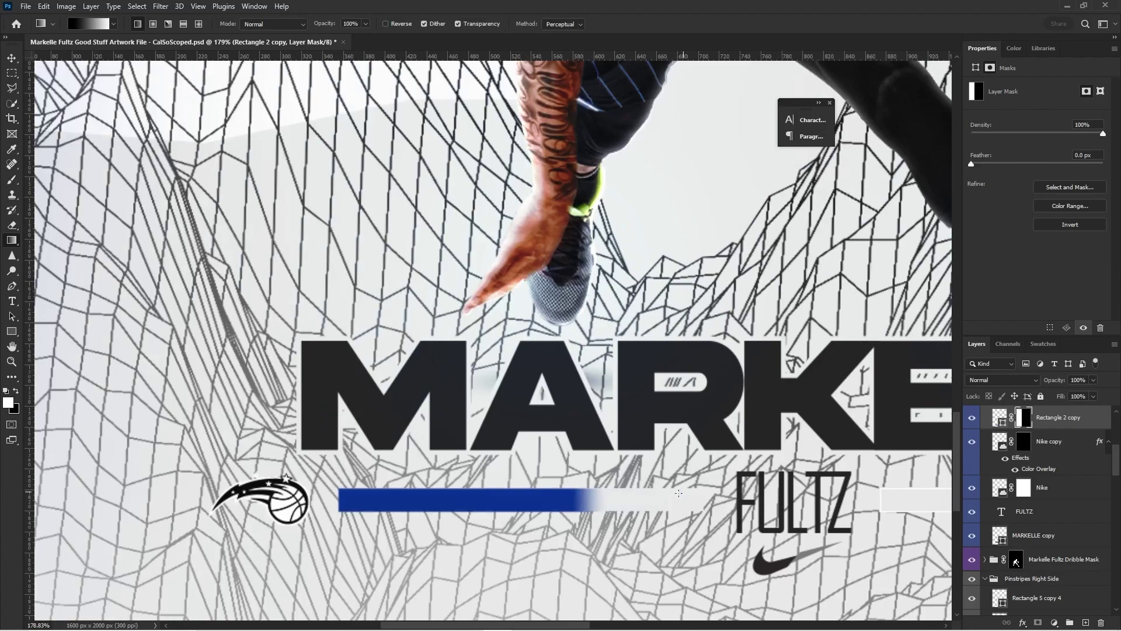
drag(687, 492, 676, 493)
scroll(488, 476, down, 5)
scroll(634, 488, up, 4)
- Undo the gradient trials and the mask deletion to restore the original fade mask on Rectangle 2 copy
key(ctrl+z)
key(ctrl+z)
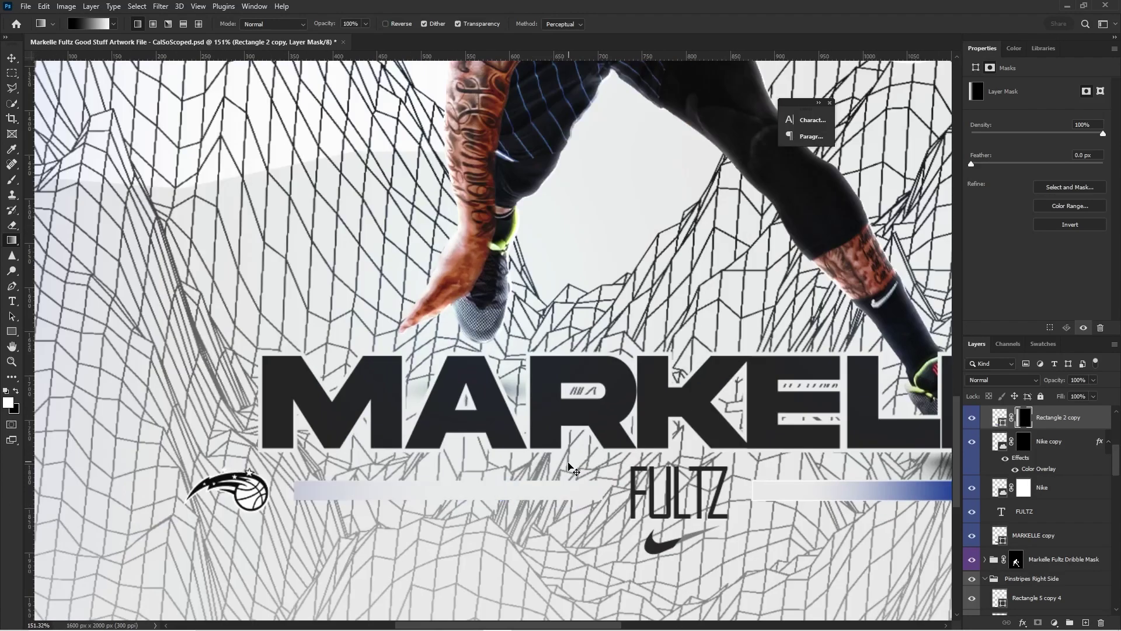
key(ctrl+z)
scroll(417, 448, down, 6)
key(ctrl+z)
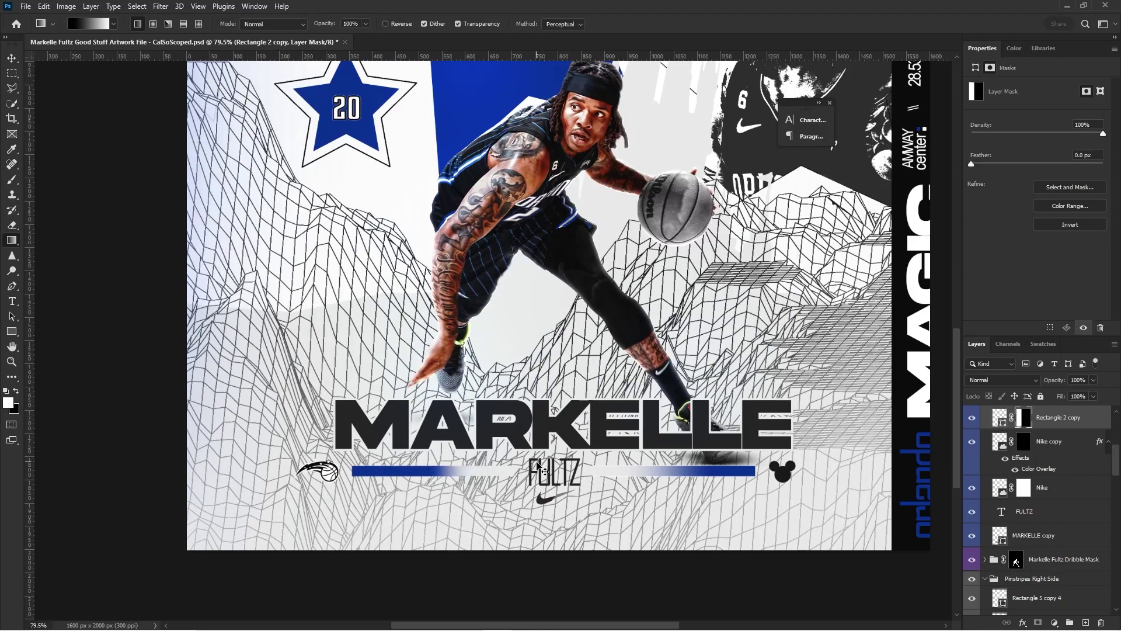
key(ctrl+z)
key(ctrl+z)
key(ctrl+z)
key(ctrl+z)
key(ctrl+z)
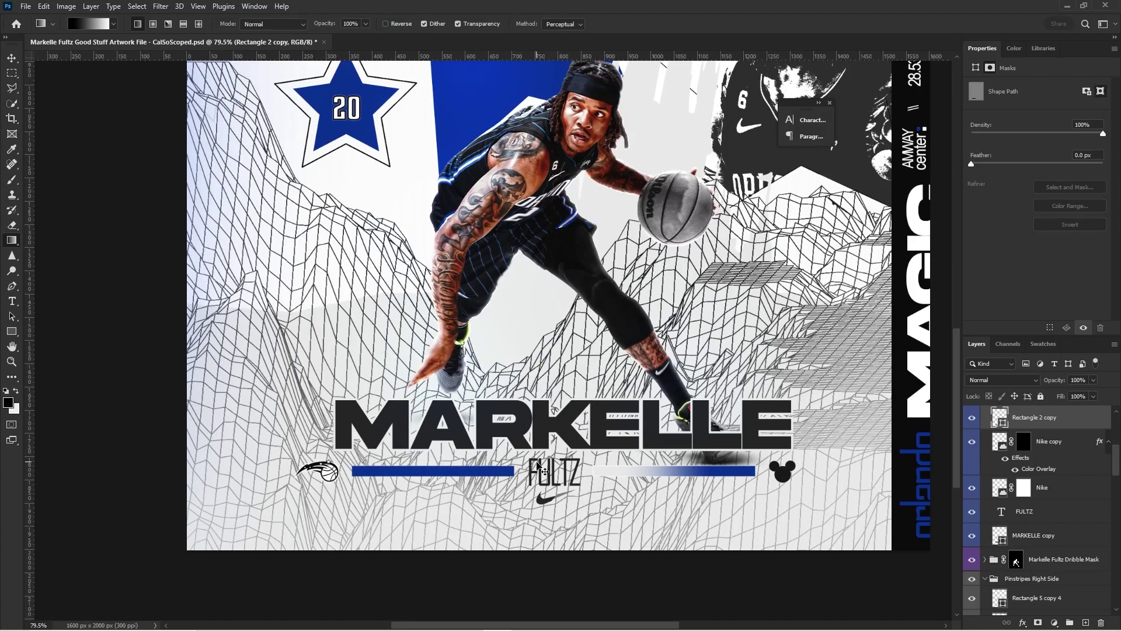
scroll(538, 452, down, 4)
key(v)
alt+scroll(537, 455, up, 6)
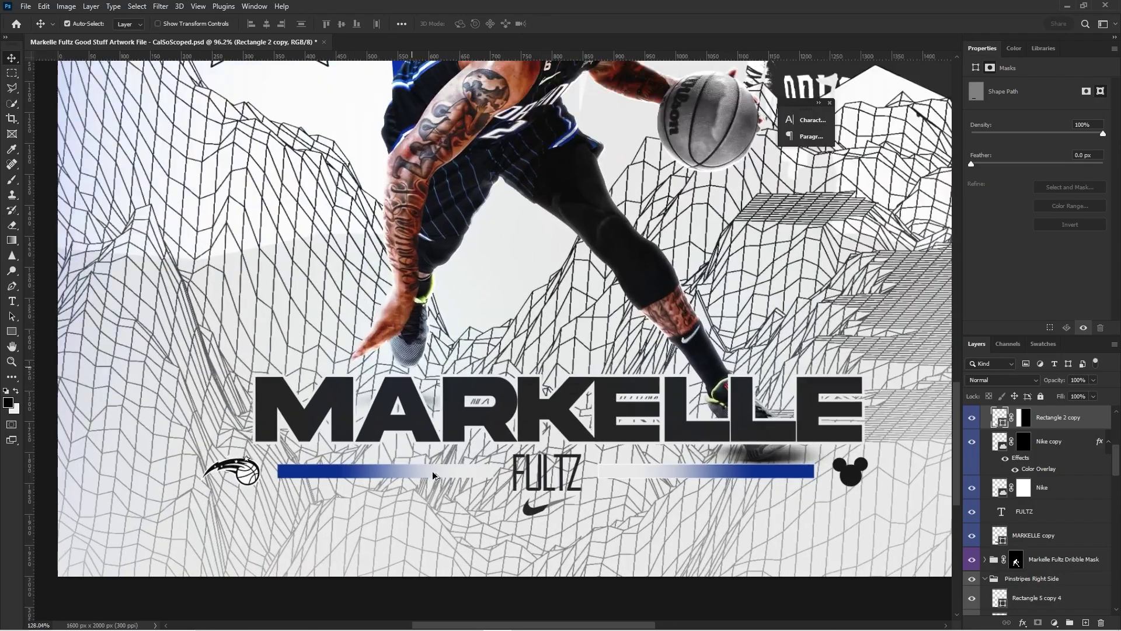
- Try moving the MARKELLE lettering upward over the player's shoes, then undo the move
alt+scroll(385, 447, down, 6)
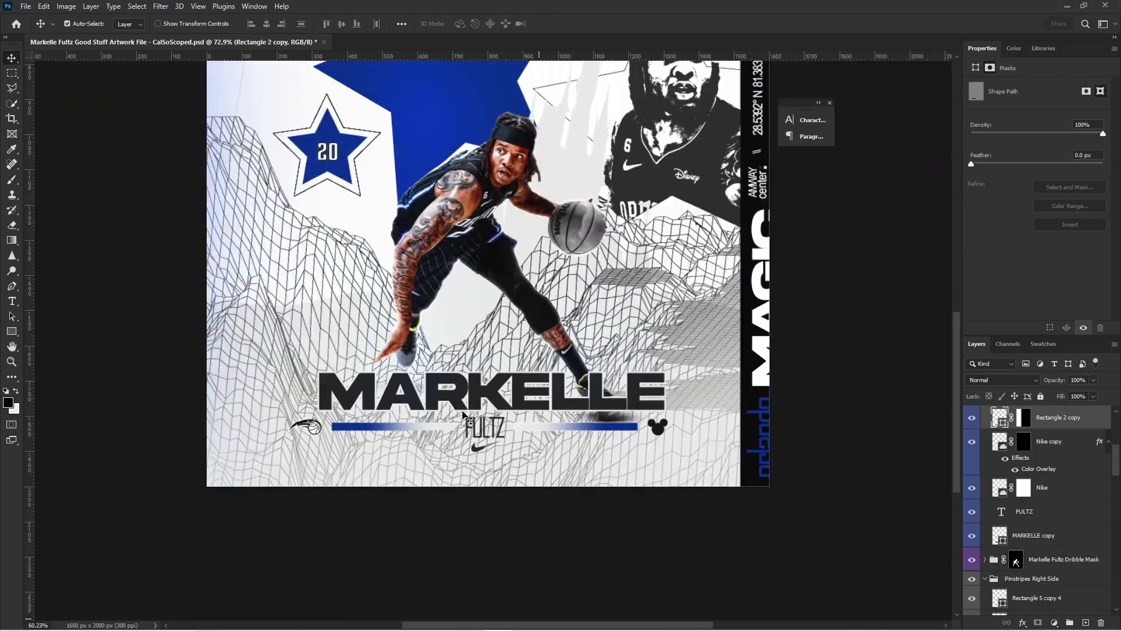
scroll(414, 478, up, 4)
click(435, 472)
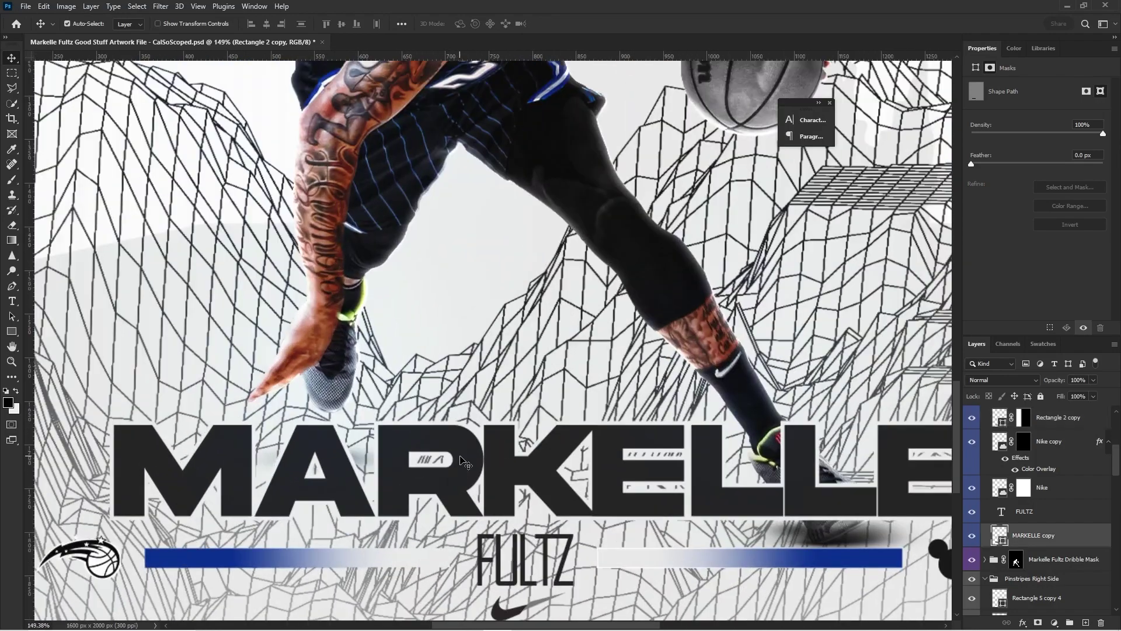
drag(534, 476, 545, 384)
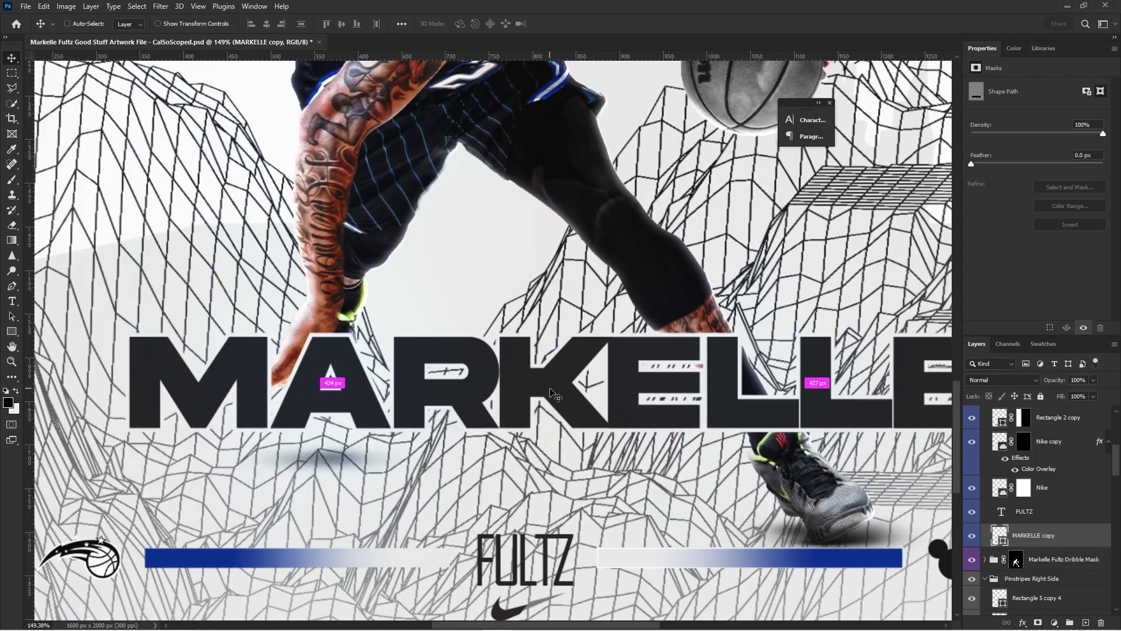
key(ctrl+z)
scroll(616, 365, up, 5)
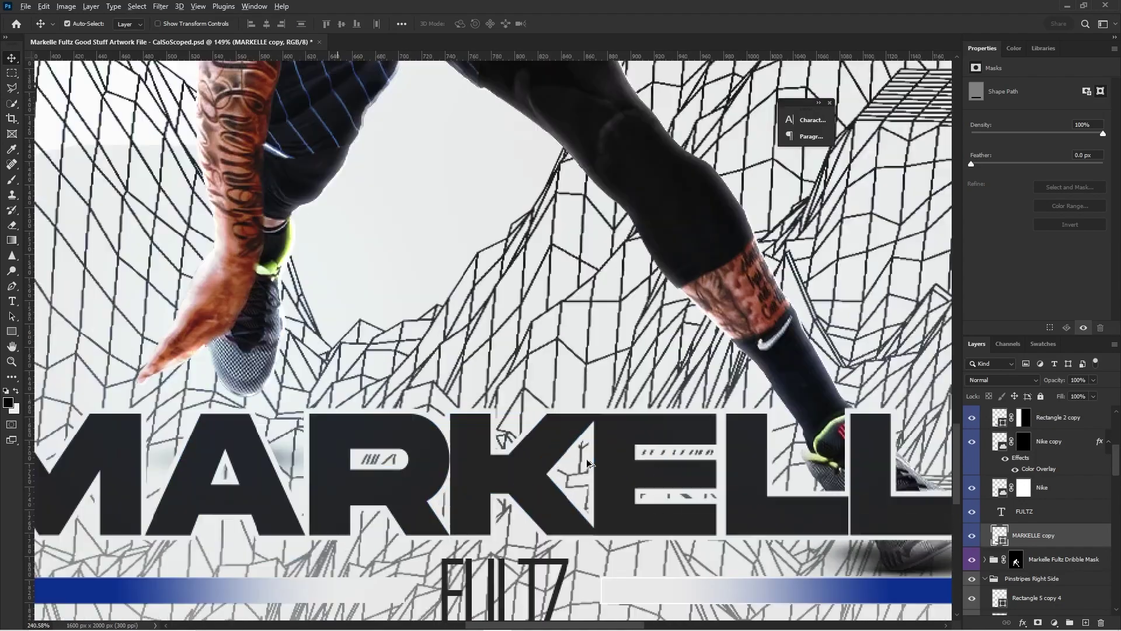
scroll(616, 365, down, 3)
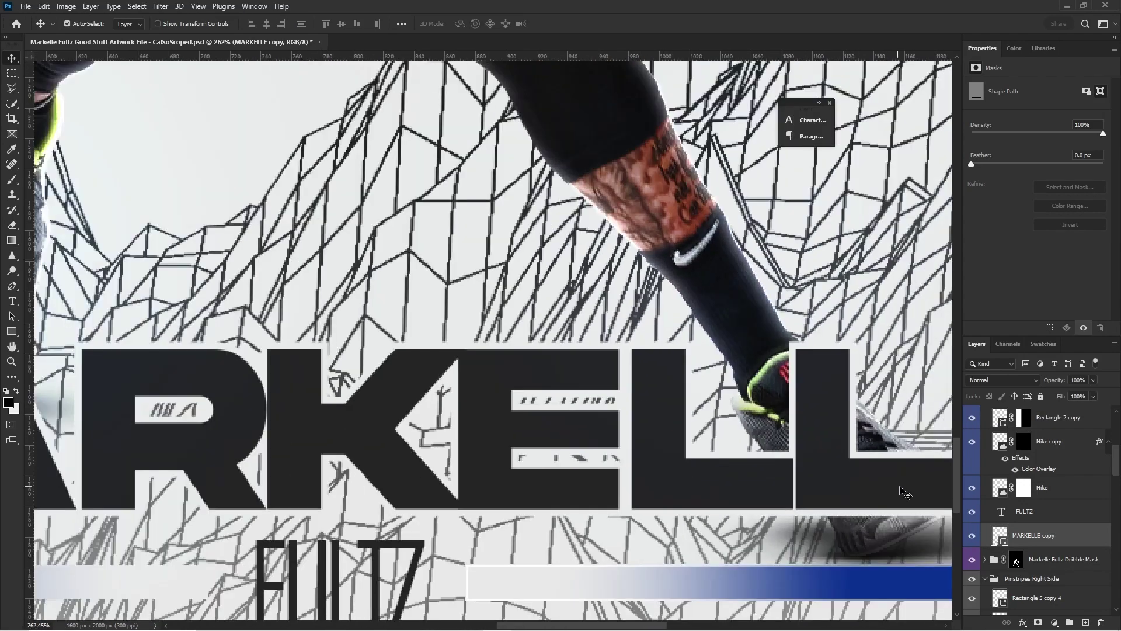
- Above the MARKELLE copy layer, add the text HELLO in Druk Wide on the upper part of the large blue star
click(1042, 509)
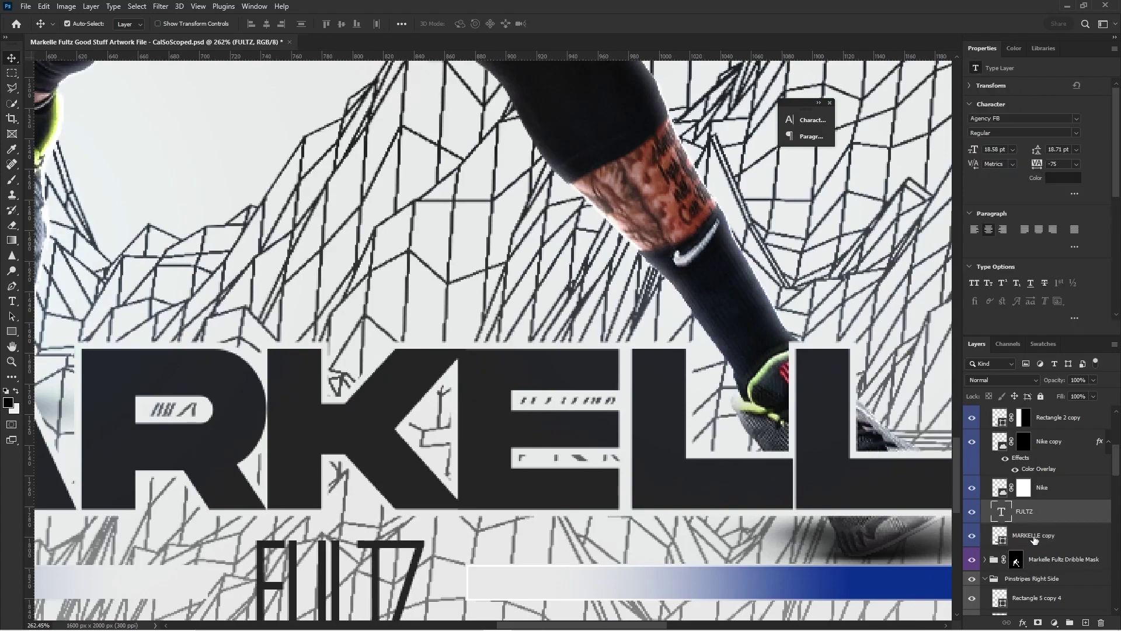
click(1034, 537)
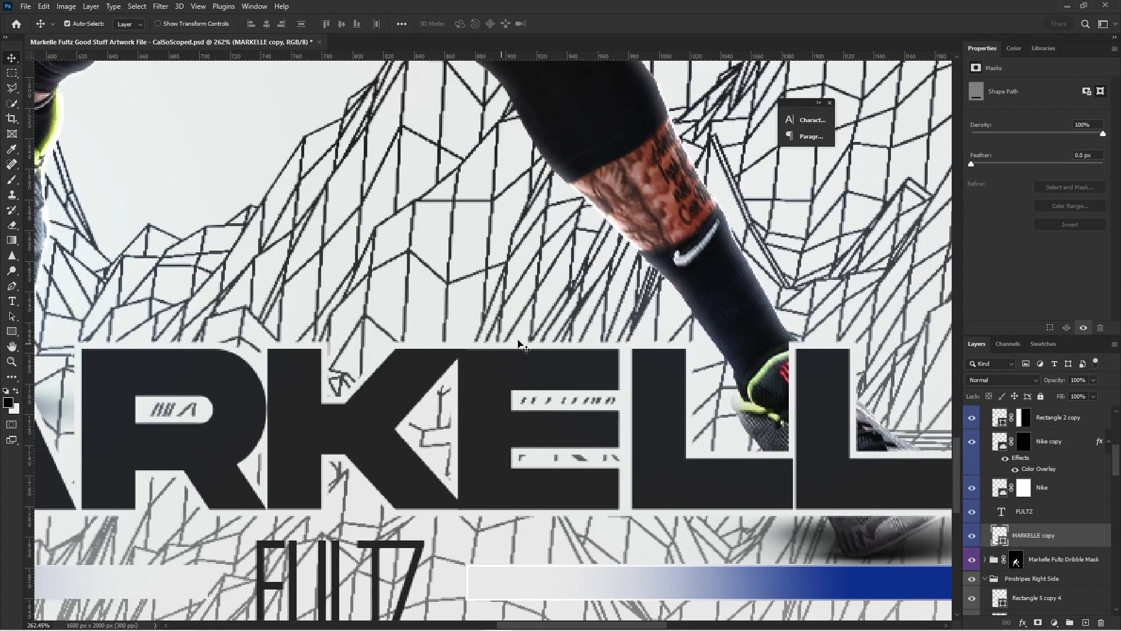
scroll(453, 333, down, 4)
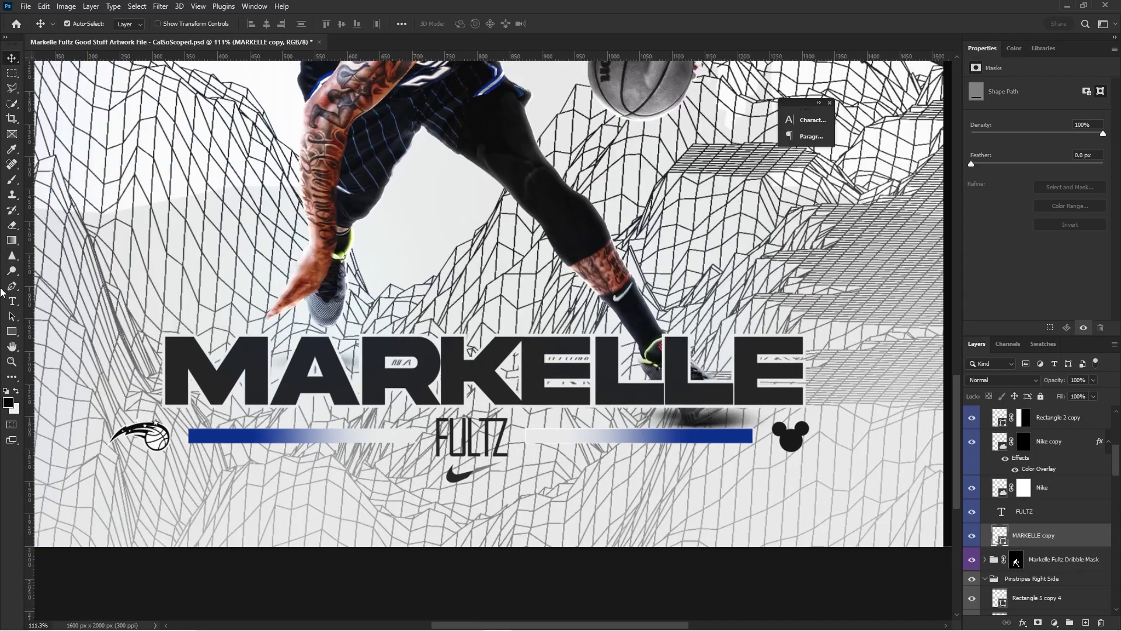
click(13, 300)
scroll(227, 178, down, 5)
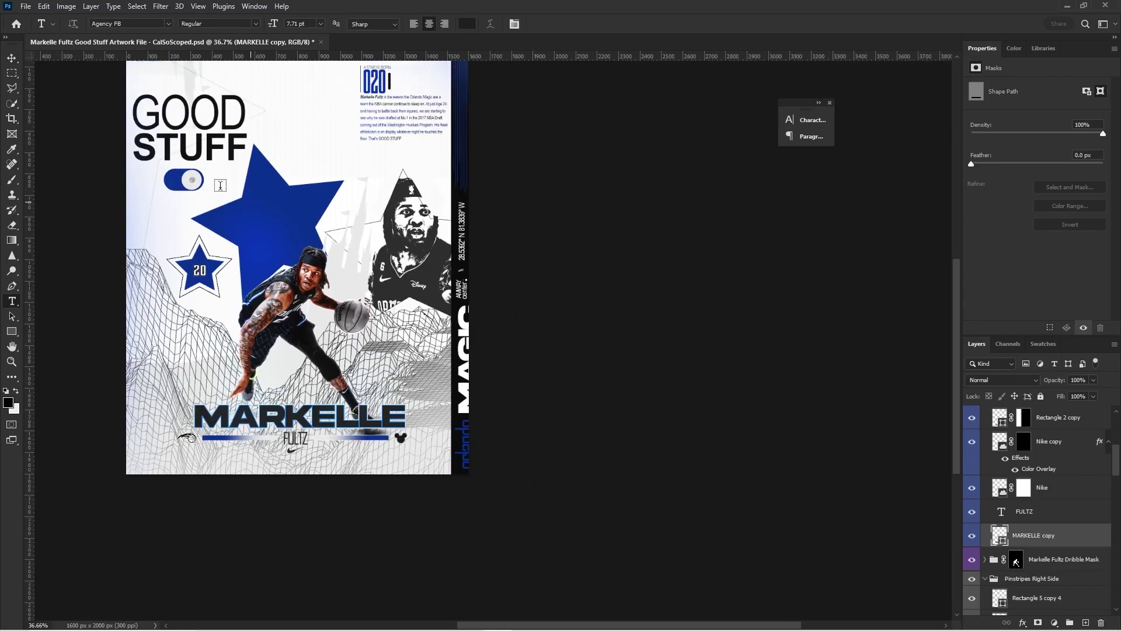
scroll(227, 178, up, 3)
scroll(227, 178, up, 4)
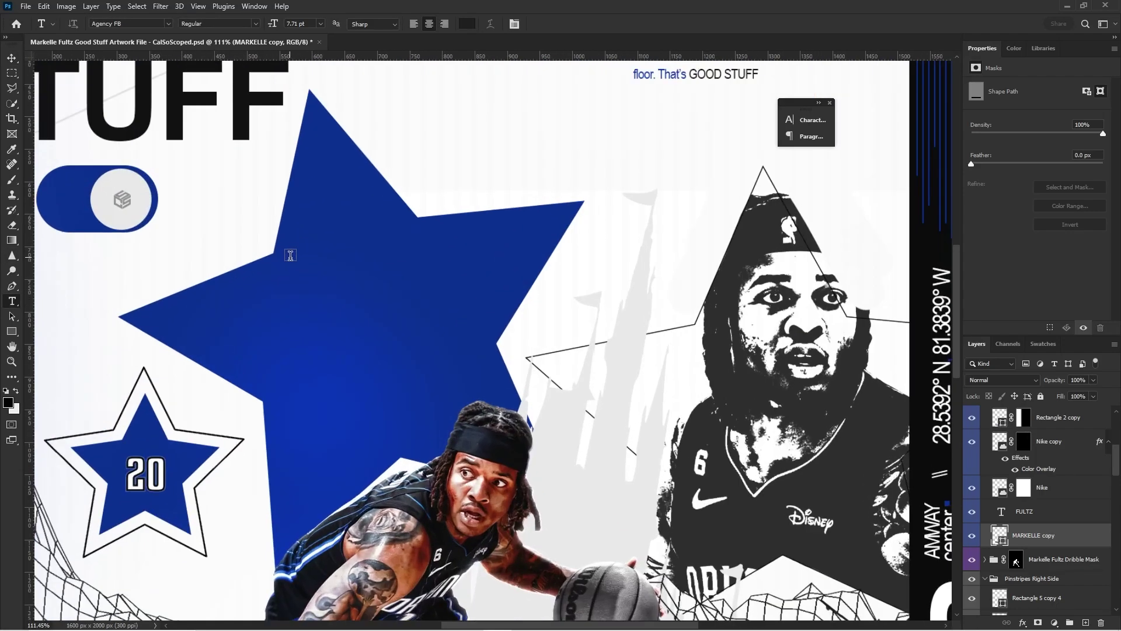
click(313, 249)
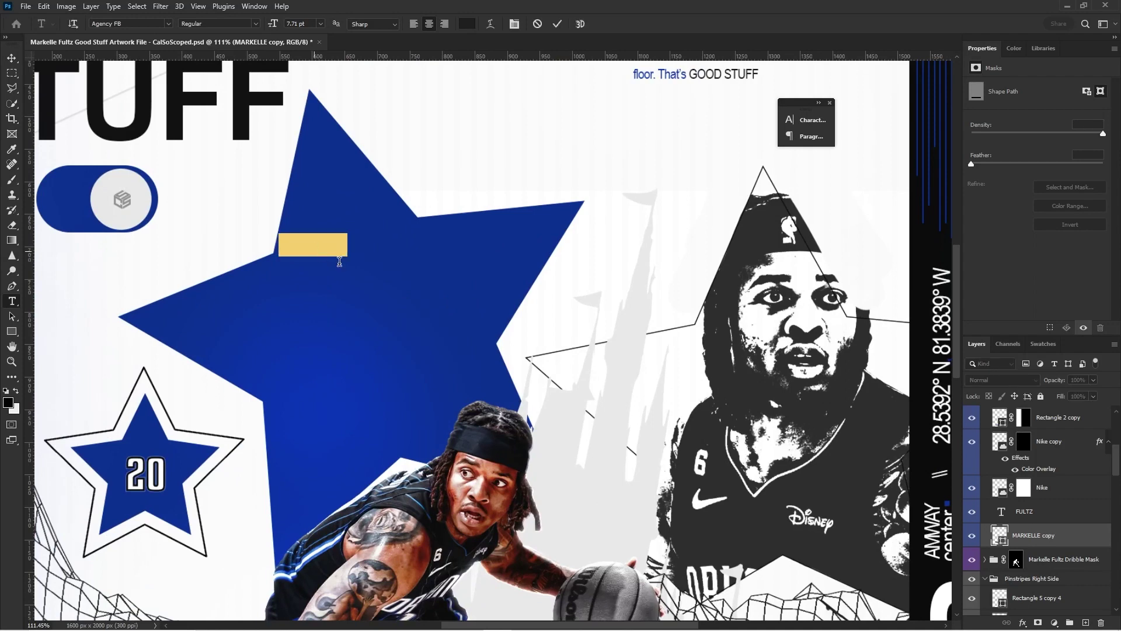
click(169, 23)
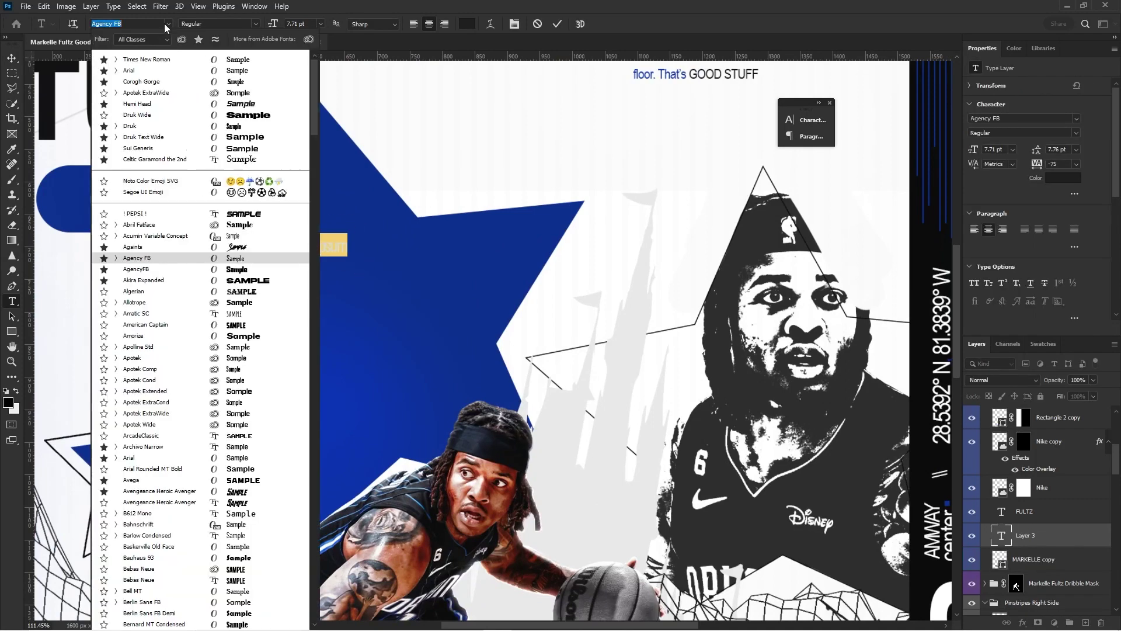
click(137, 115)
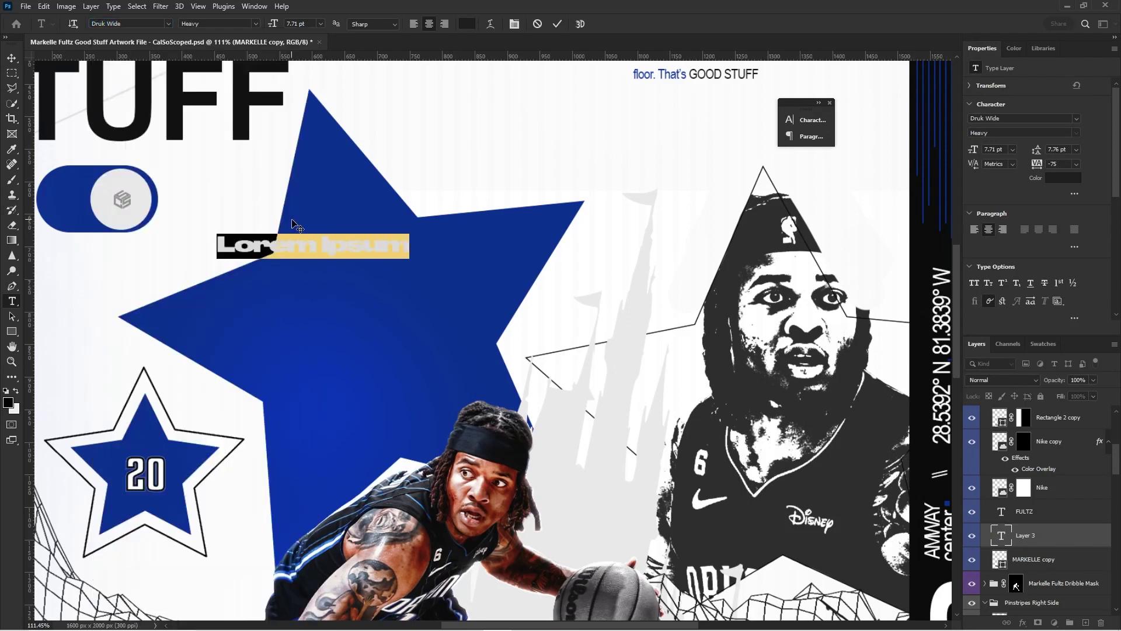
text(HELLO)
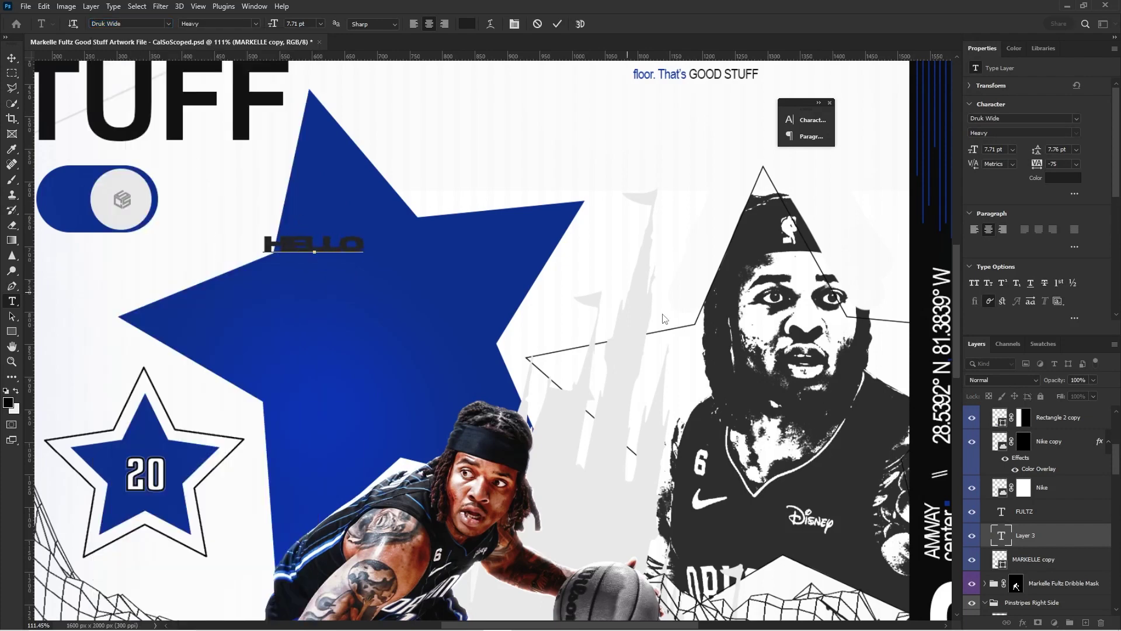
- Recolour the HELLO text white and move it to the middle of the large blue star
key(ctrl+a)
click(467, 23)
click(694, 251)
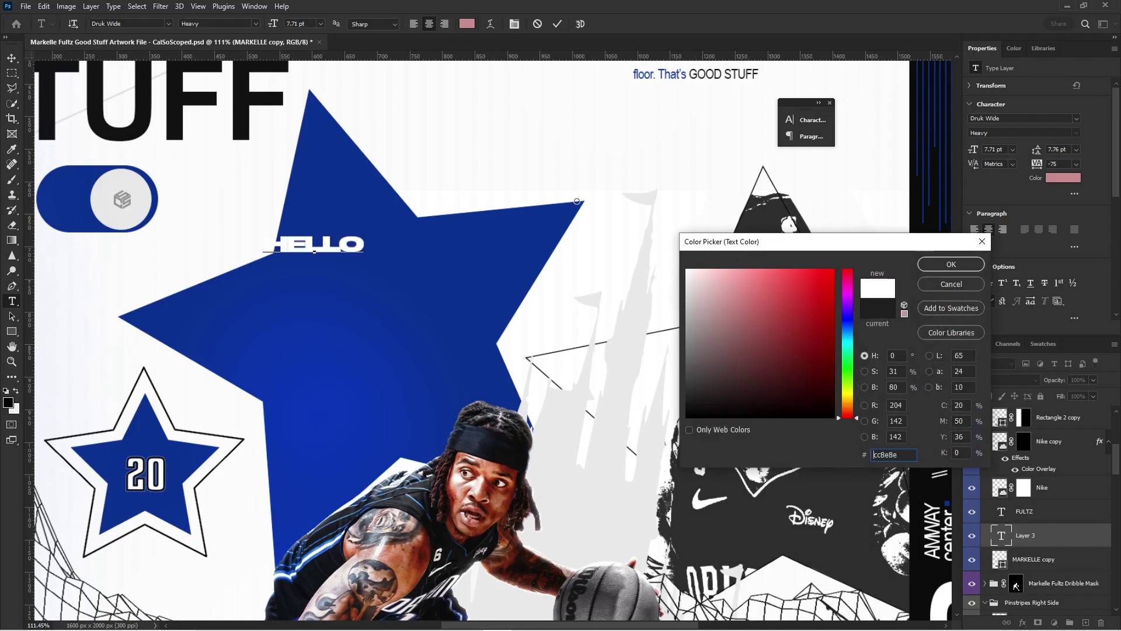
click(949, 258)
click(1031, 536)
key(v)
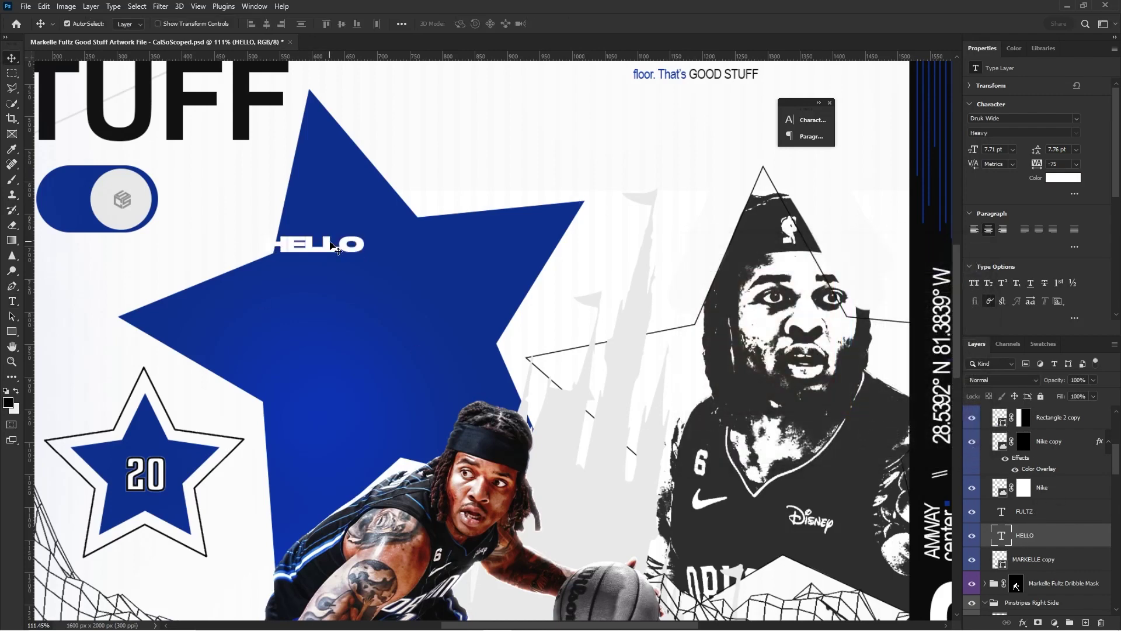
drag(340, 253, 431, 292)
- Set the HELLO text's tracking to 0 and scale it up to about 185%, giving a size of 14.28 pt
click(1076, 164)
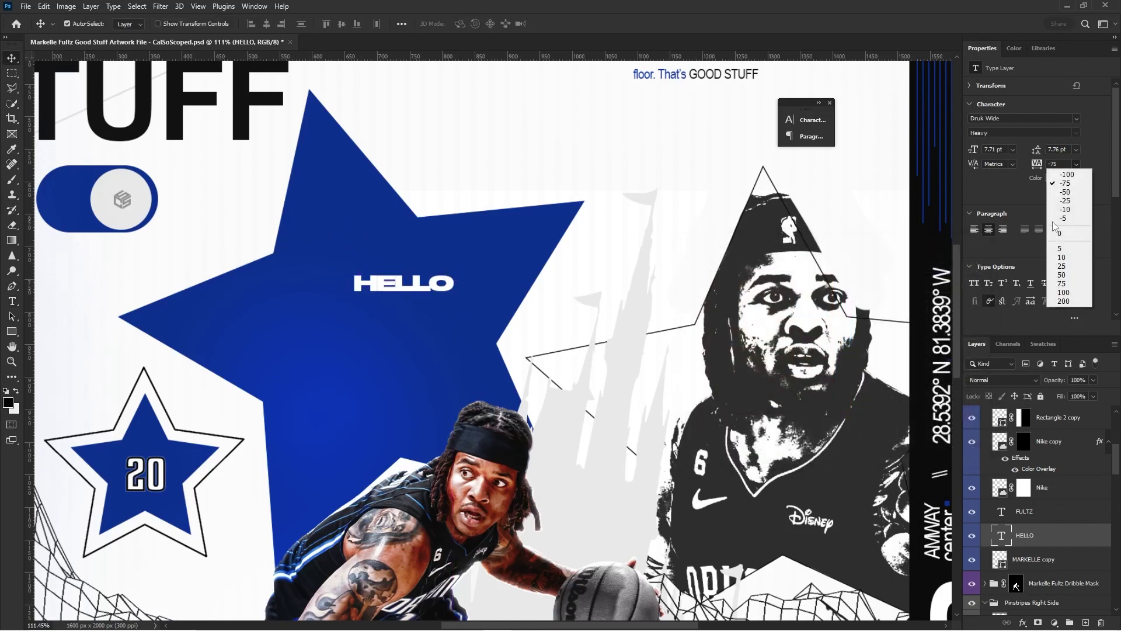
click(1059, 233)
scroll(327, 275, up, 5)
drag(504, 306, 463, 332)
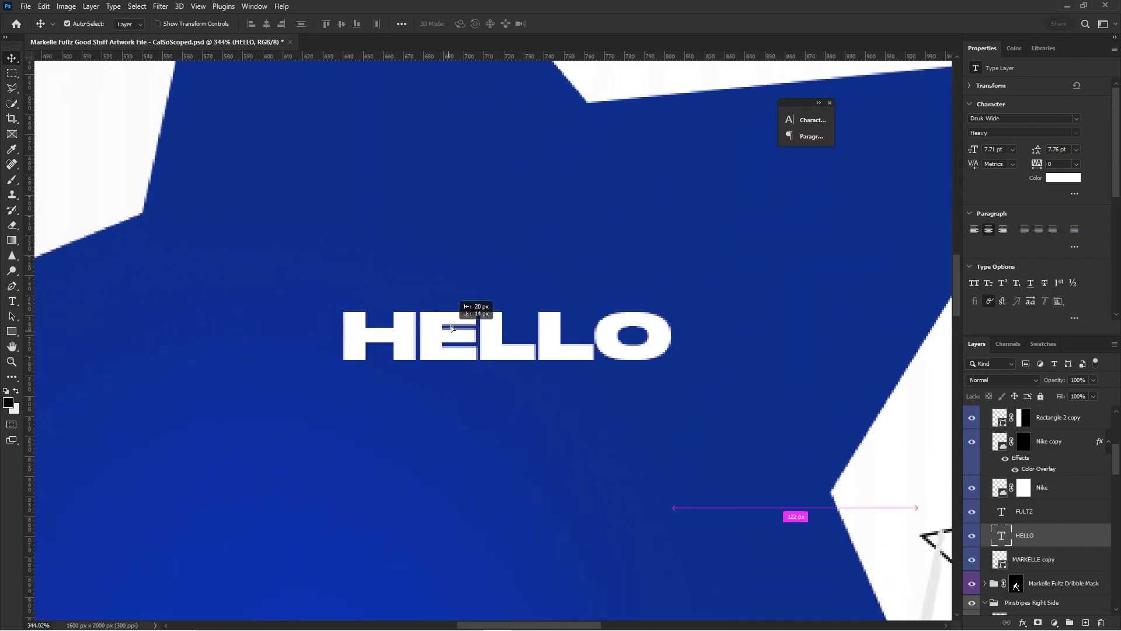
key(ctrl+t)
drag(507, 298, 506, 234)
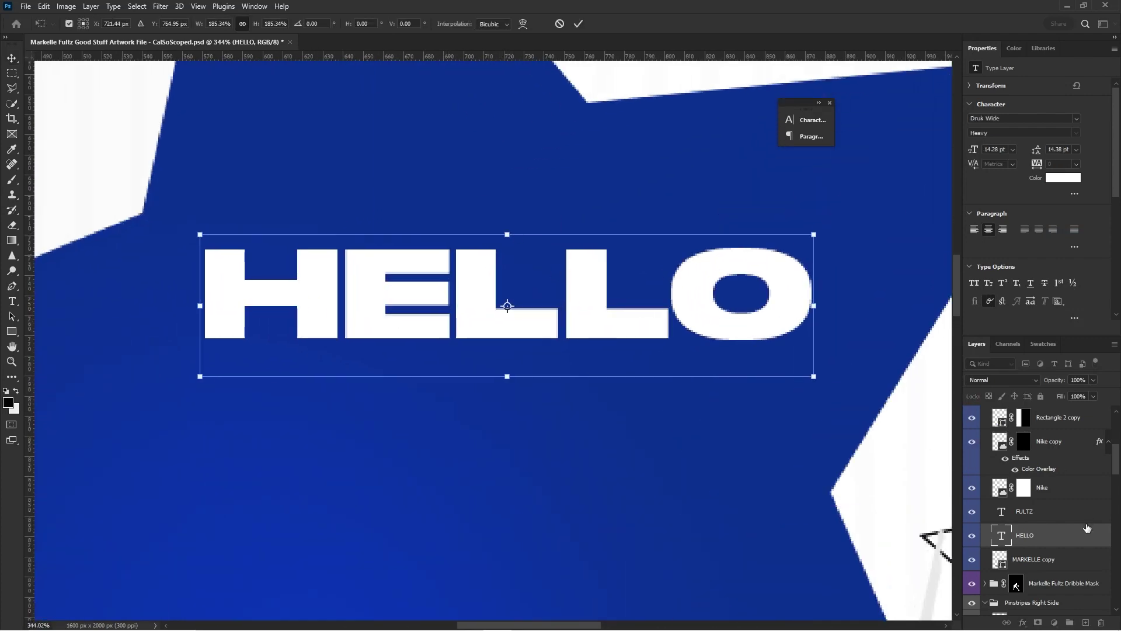
key(Return)
- Try a thick black outside Stroke layer style on the HELLO text, then cancel it
click(1022, 622)
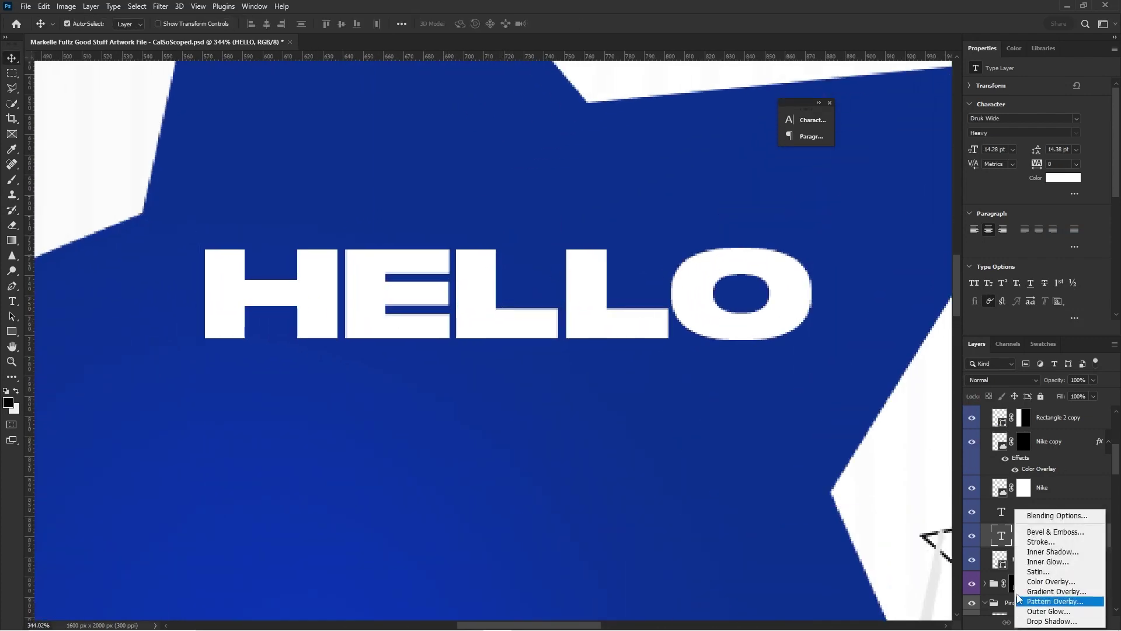
click(1041, 541)
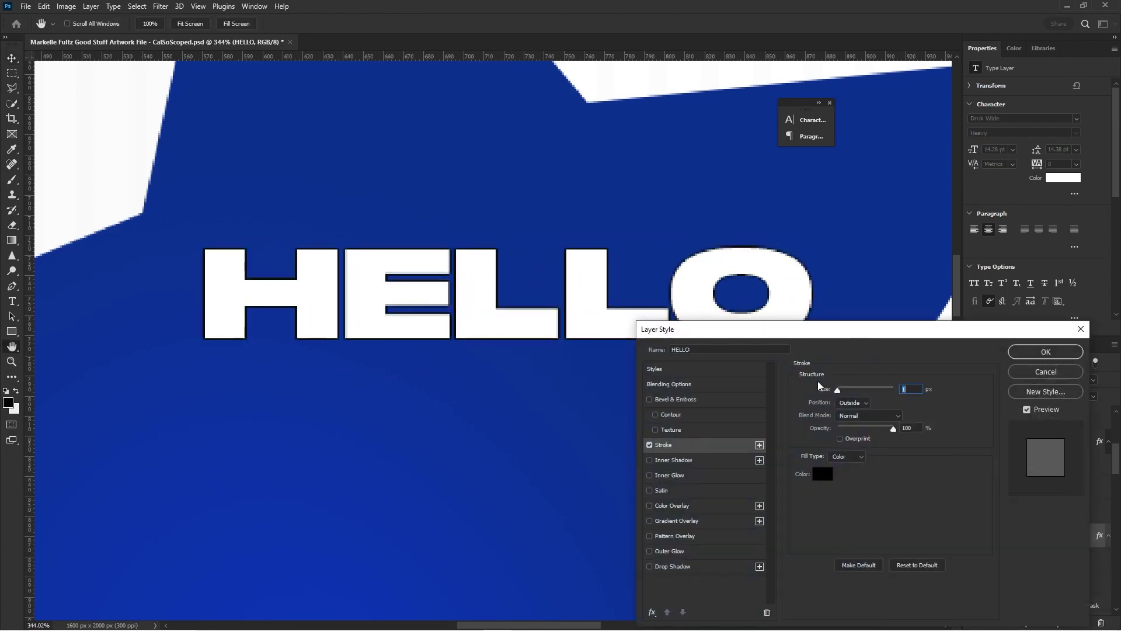
mouse_move(829, 393)
mouse_down()
mouse_move(853, 386)
mouse_move(843, 390)
mouse_up()
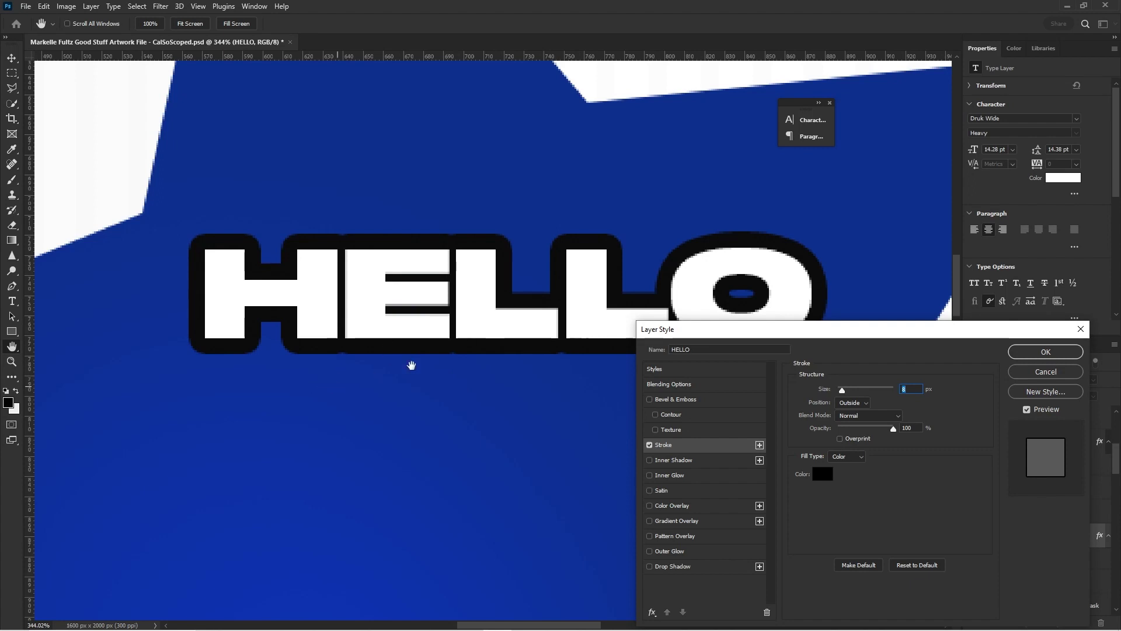
click(1031, 370)
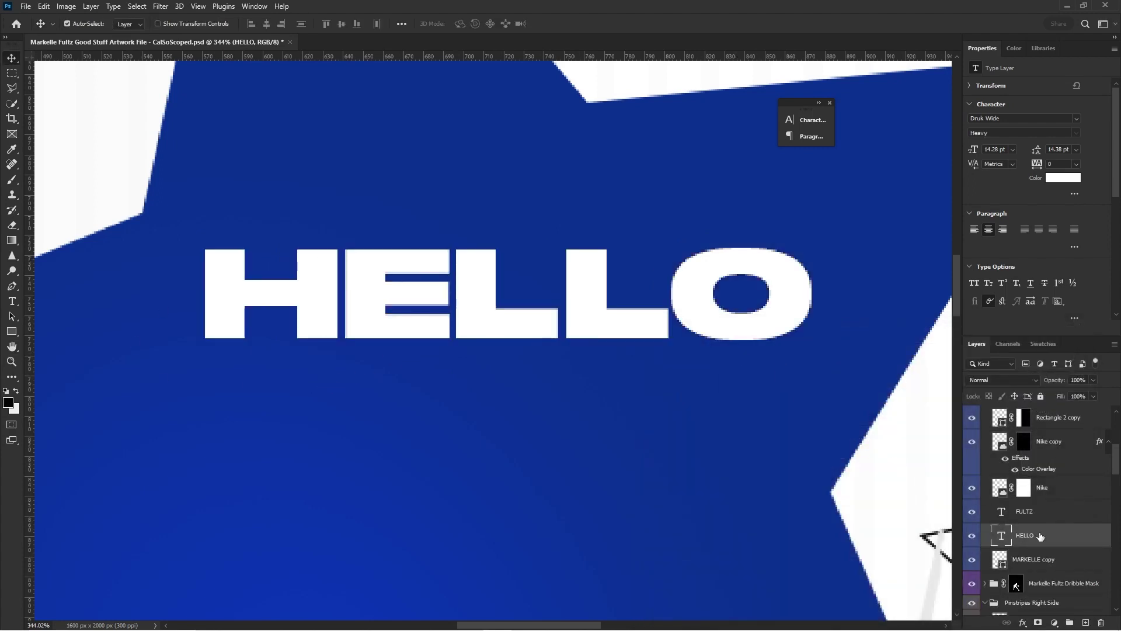
- Convert the HELLO text to a shape and give the shape a black stroke
right_click(1063, 532)
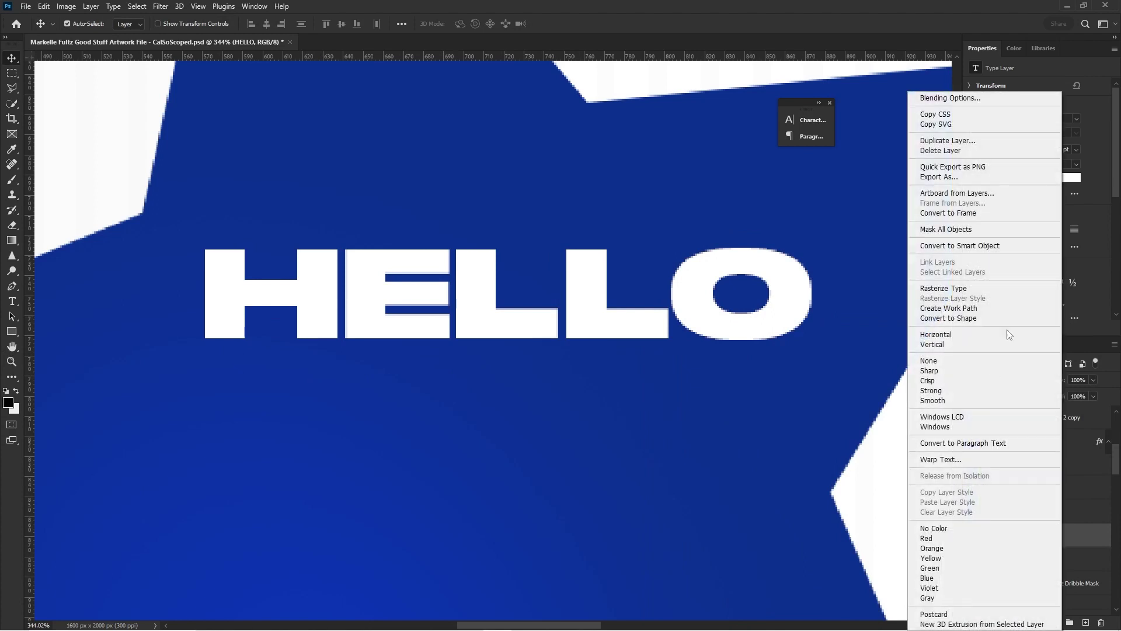
click(952, 314)
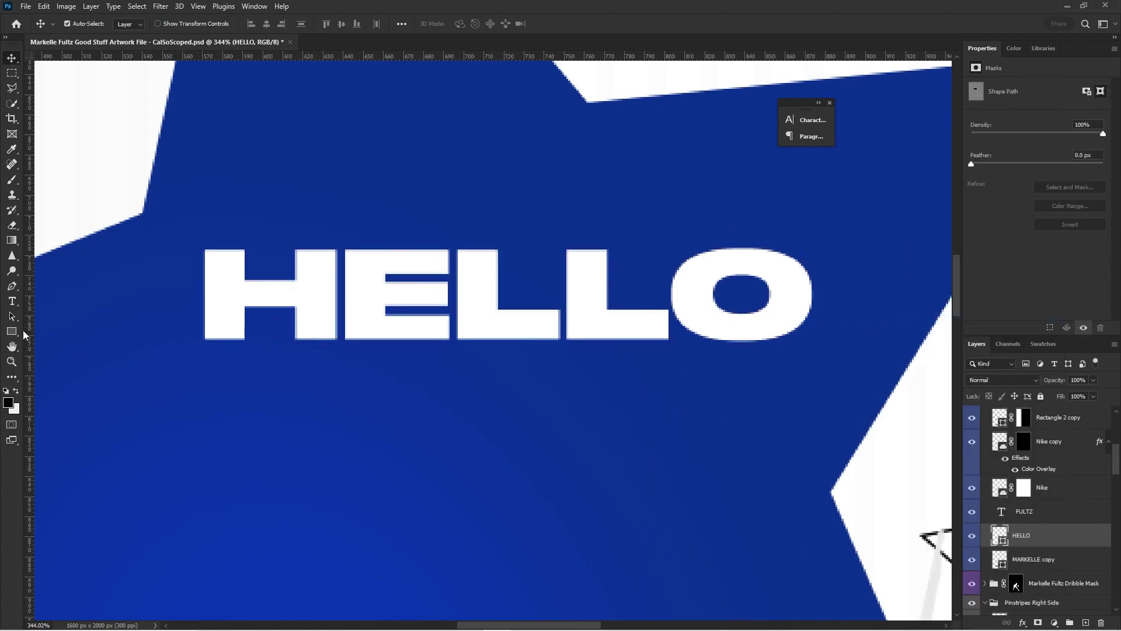
click(11, 331)
click(172, 23)
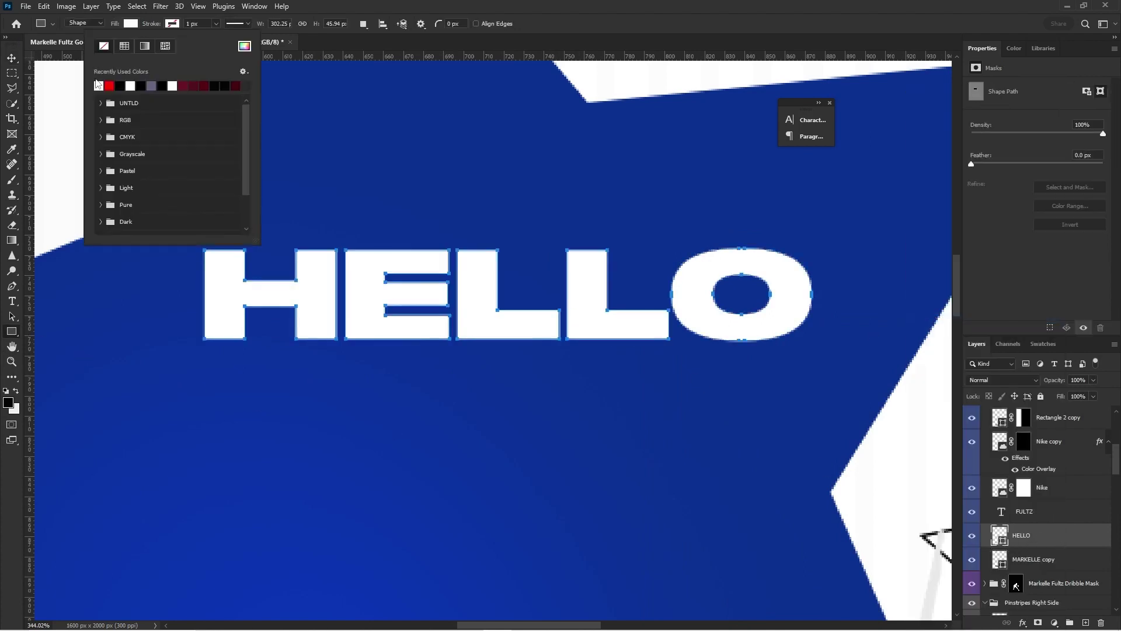
click(121, 86)
- Align the HELLO shape's stroke to the outside, set its width to 4.68 px, and inspect the sharp corners
click(236, 26)
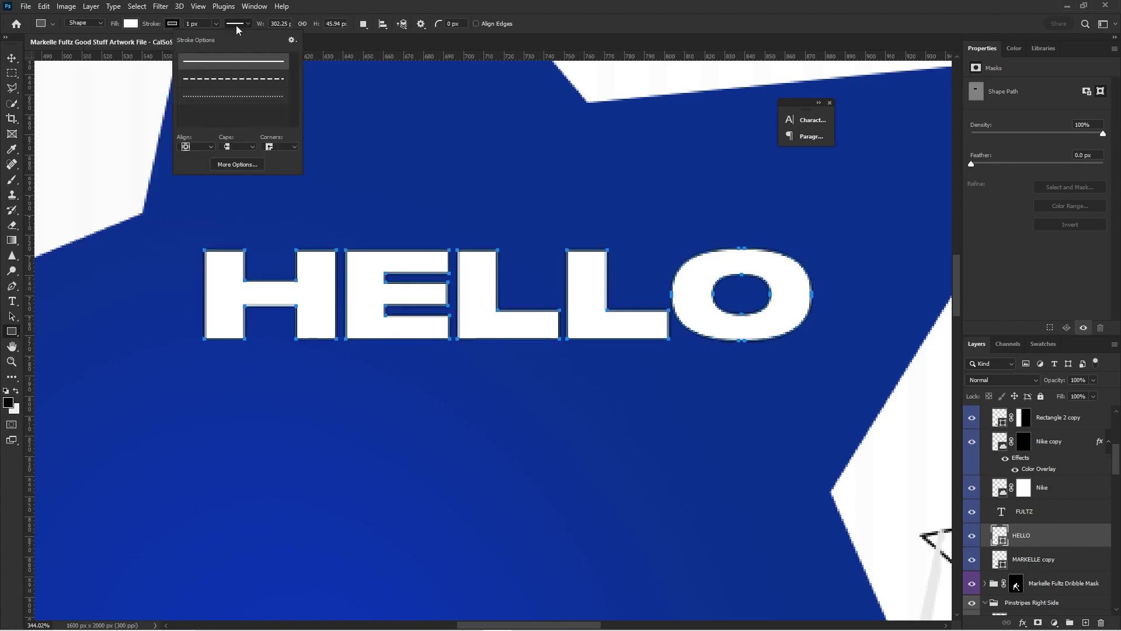
click(205, 146)
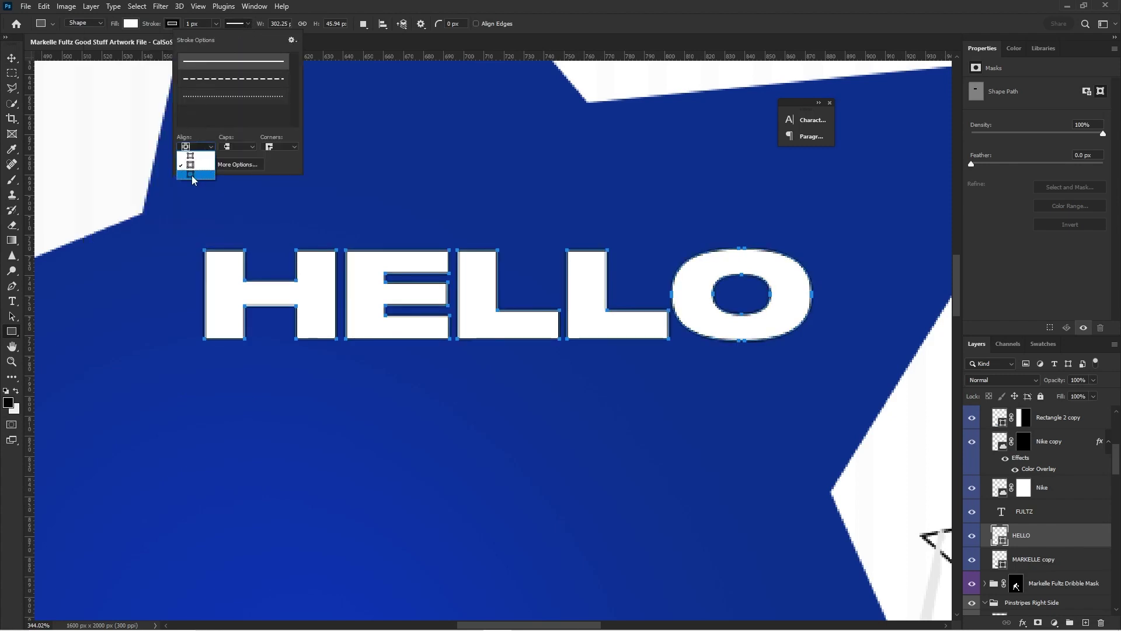
click(199, 175)
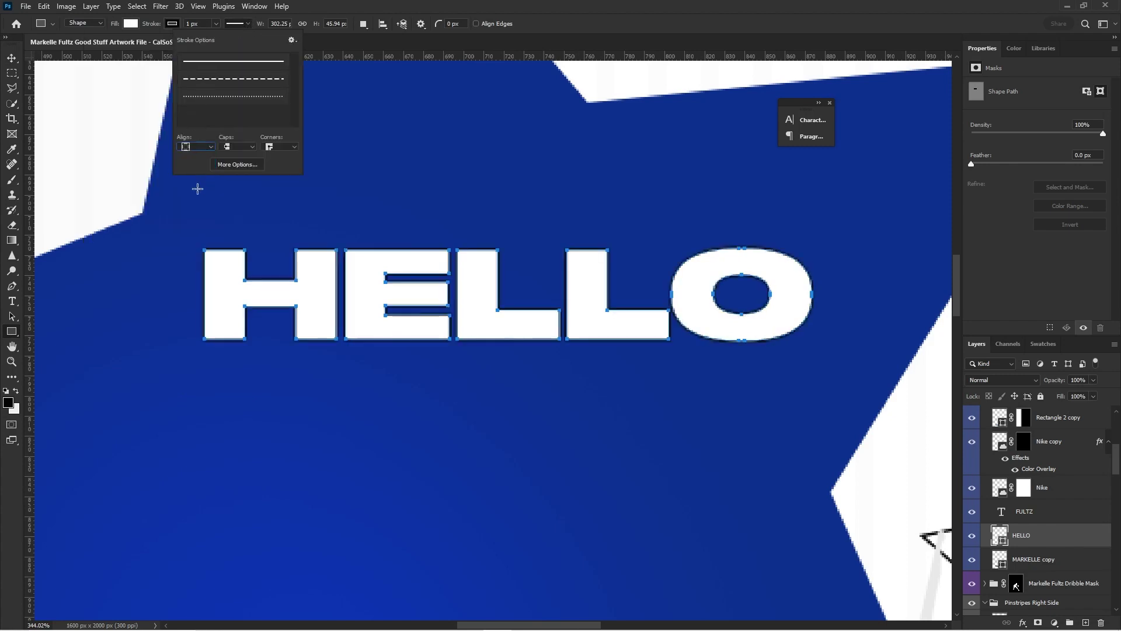
click(216, 24)
mouse_move(208, 37)
mouse_down()
mouse_move(227, 39)
mouse_move(217, 39)
mouse_up()
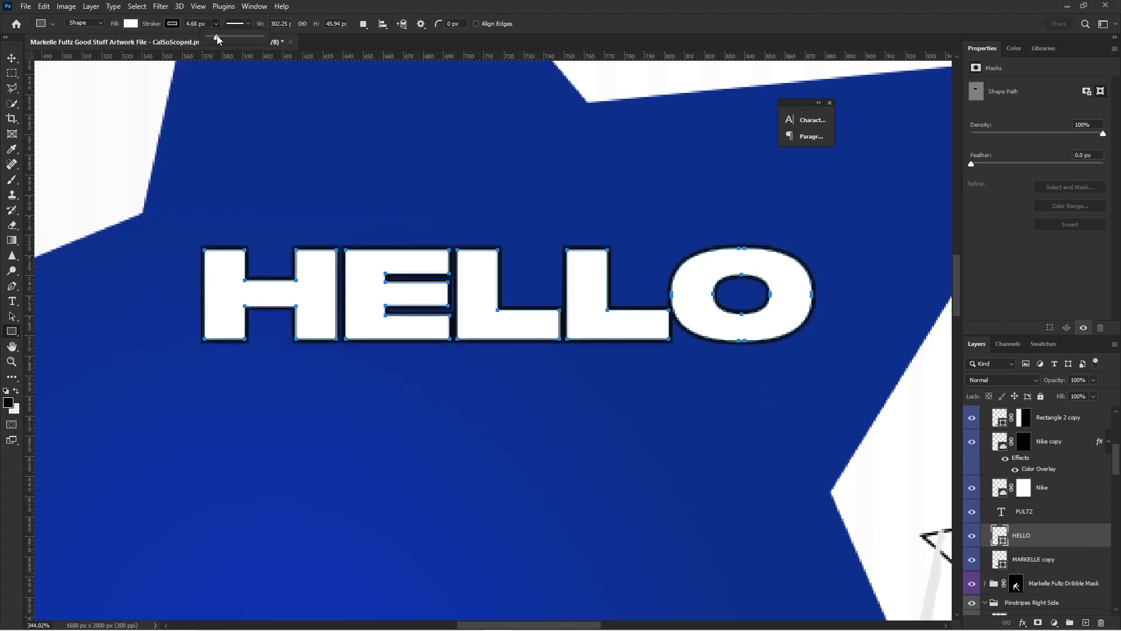
scroll(220, 268, up, 5)
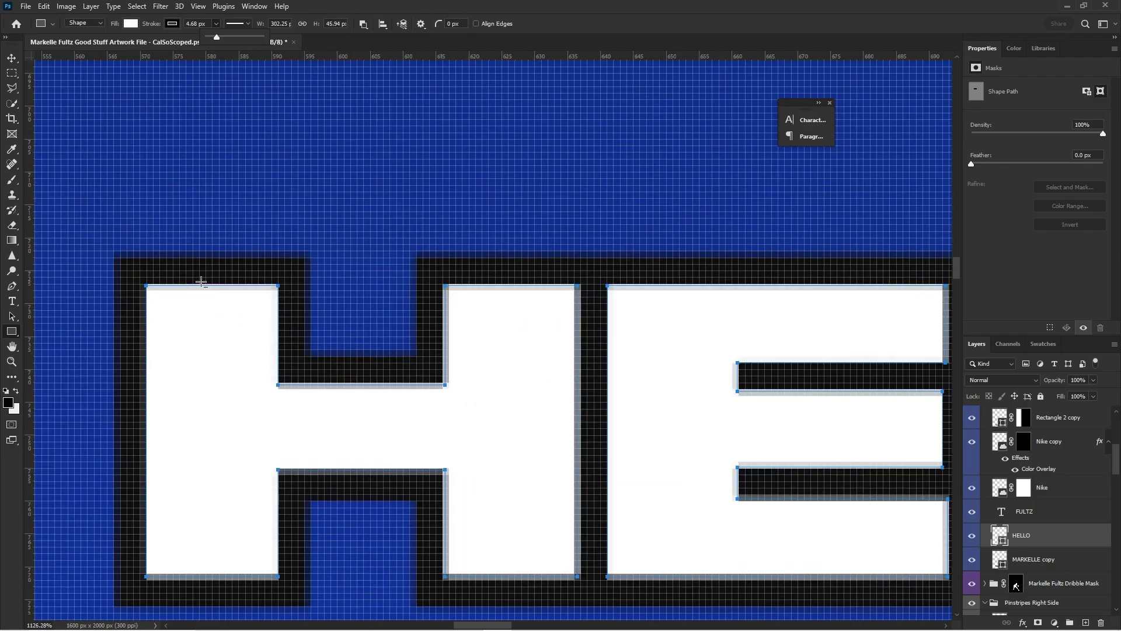
scroll(305, 280, down, 15)
scroll(365, 266, down, 2)
- Delete the outlined HELLO shape layer from the poster
key(v)
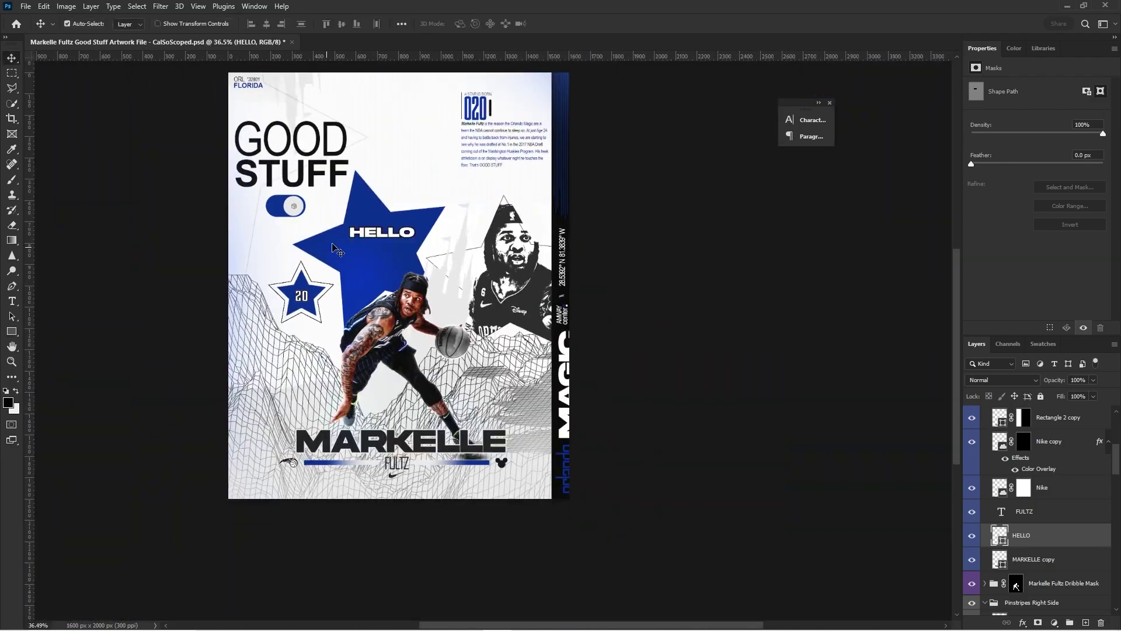
scroll(332, 239, up, 3)
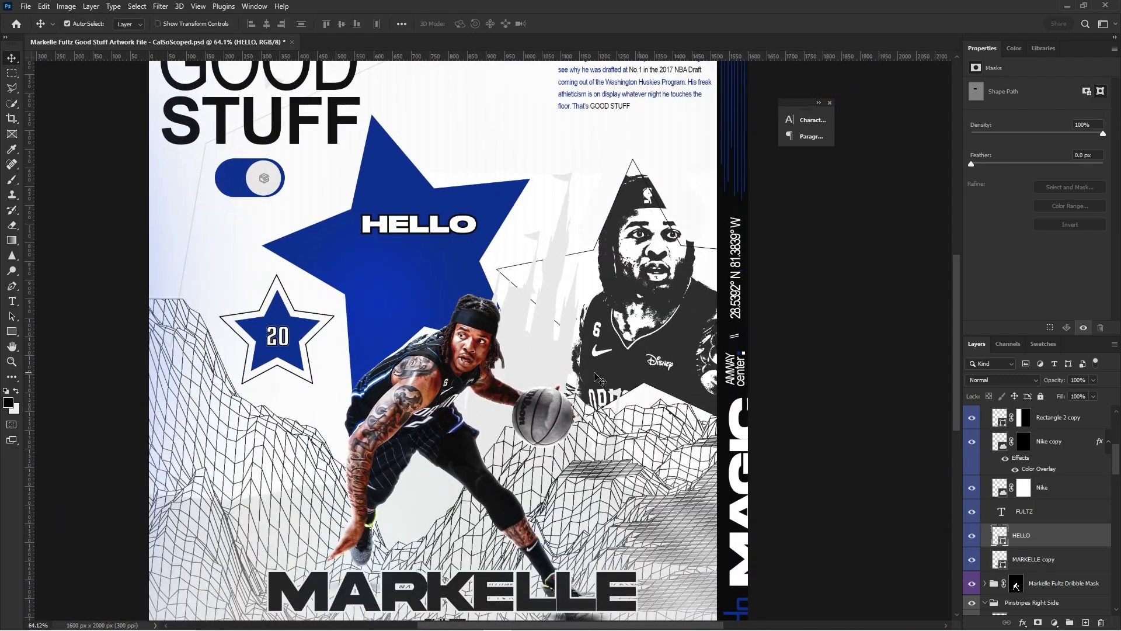
key(Delete)
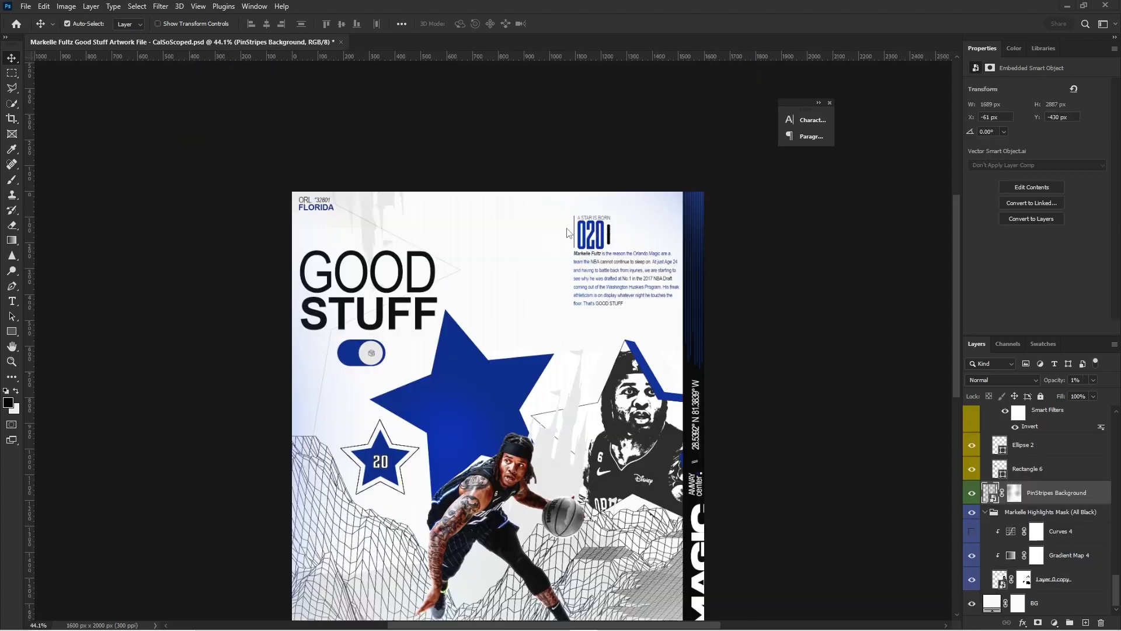
- Try the PinStripes Background layer at 90% opacity, then set it back to 1%
scroll(567, 232, up, 5)
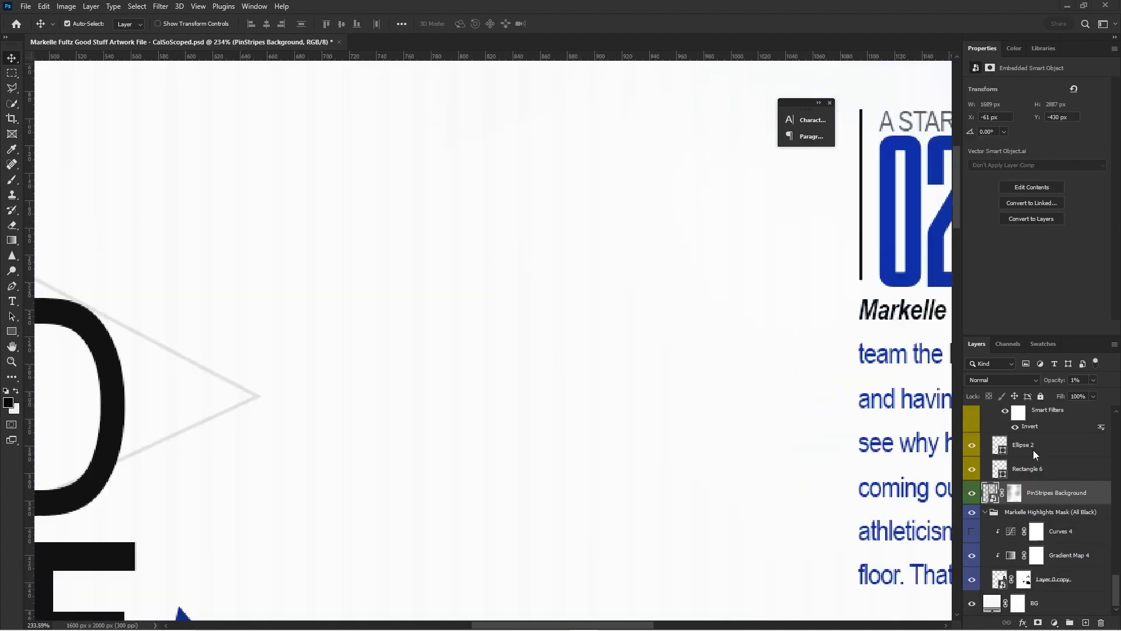
drag(1096, 394, 1107, 394)
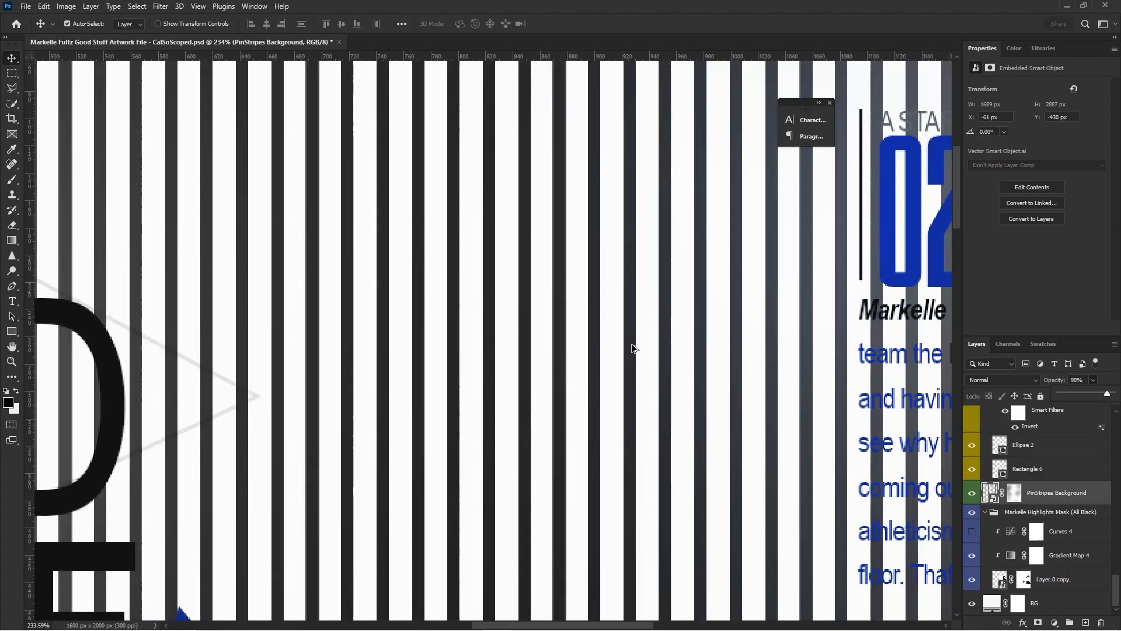
scroll(614, 334, down, 5)
scroll(578, 259, up, 2)
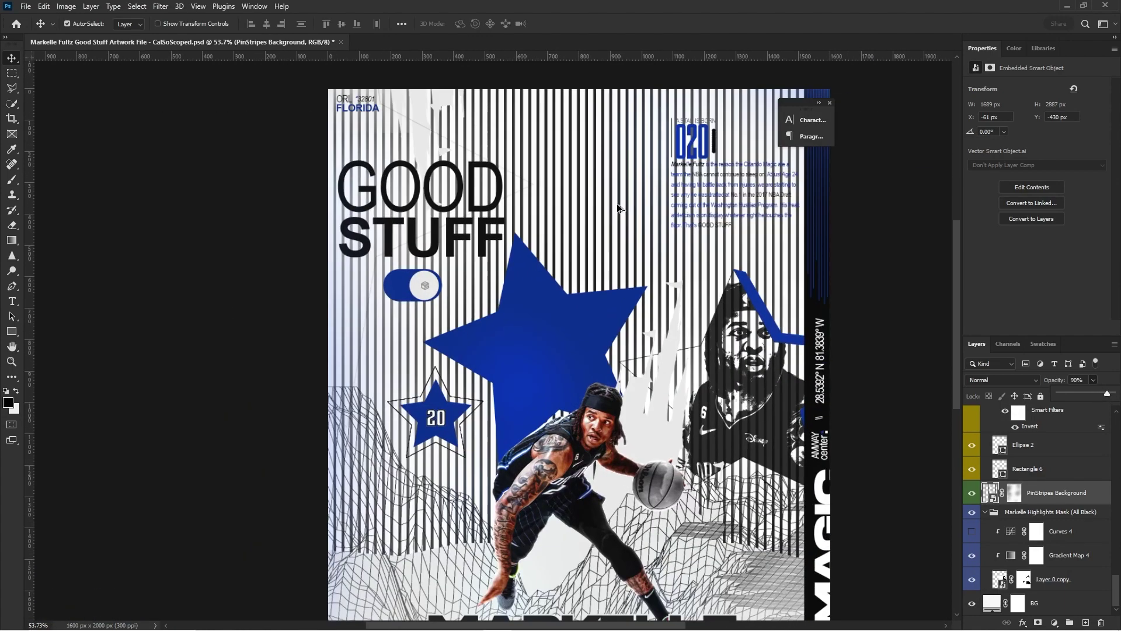
key(0)
key(1)
scroll(616, 219, up, 3)
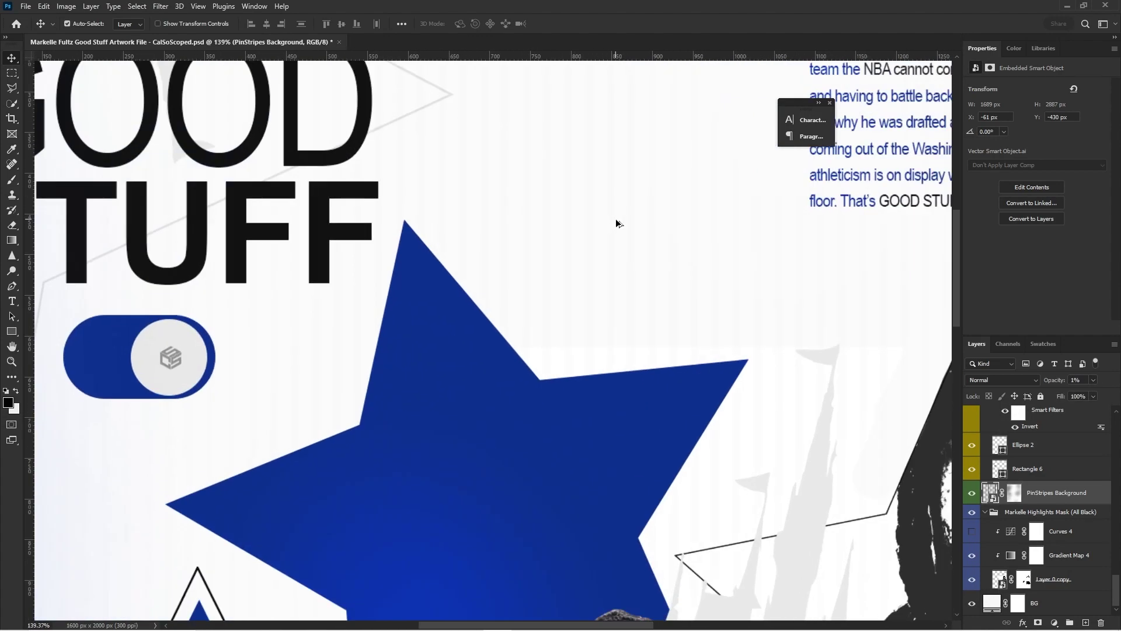
scroll(602, 232, down, 5)
scroll(591, 243, up, 3)
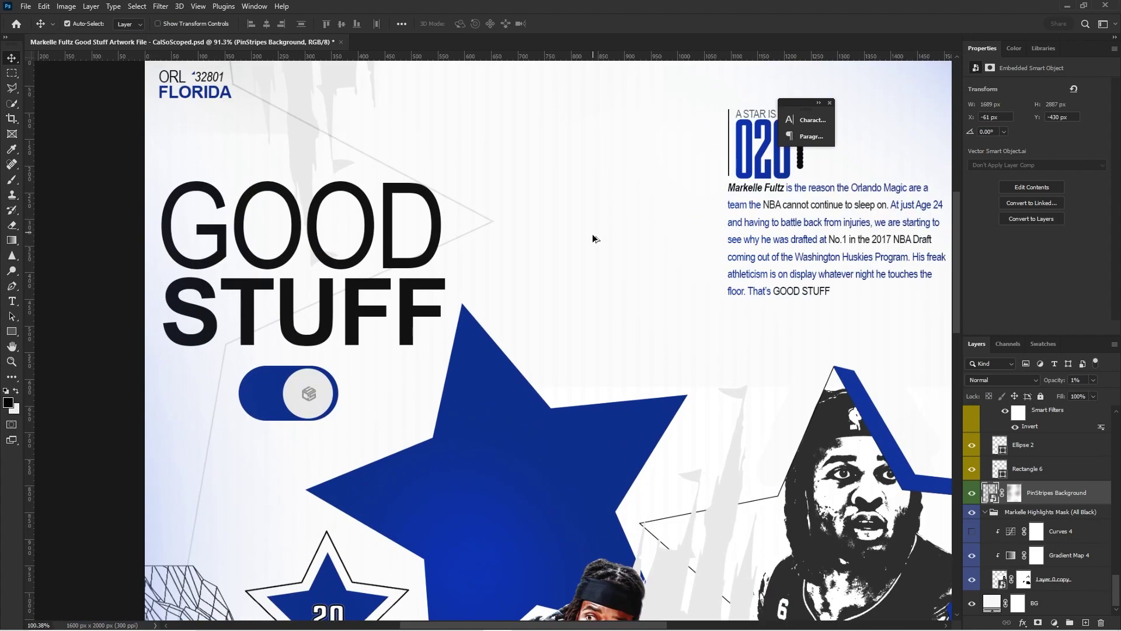
- Show the background pinstripes at 90% opacity once more, then return the layer to 1%
key(9)
scroll(570, 257, down, 2)
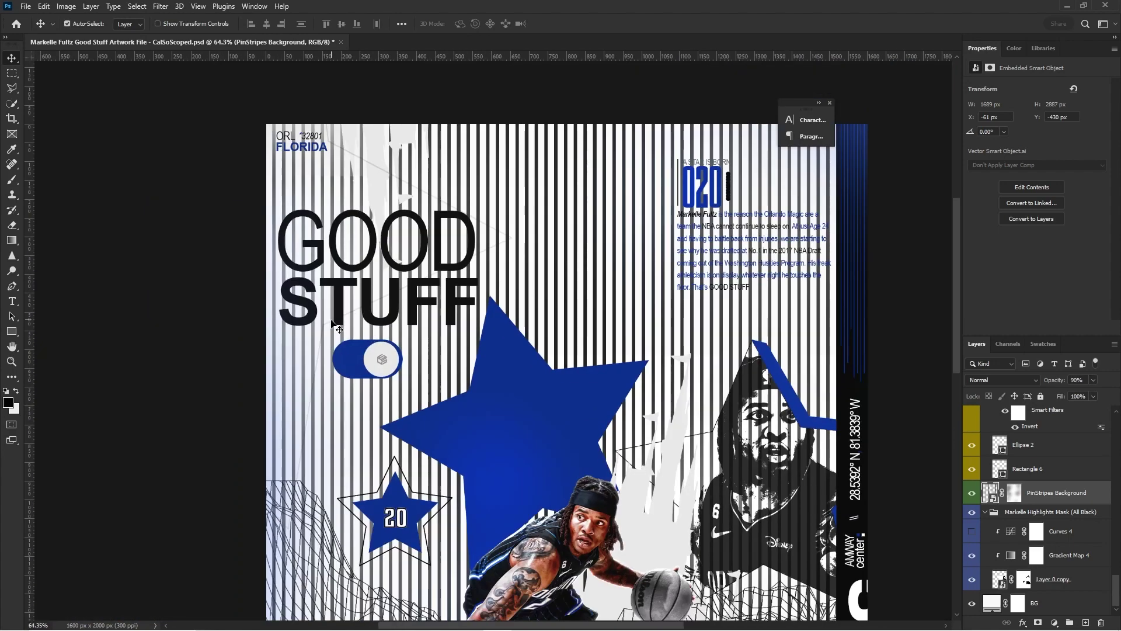
scroll(590, 305, up, 4)
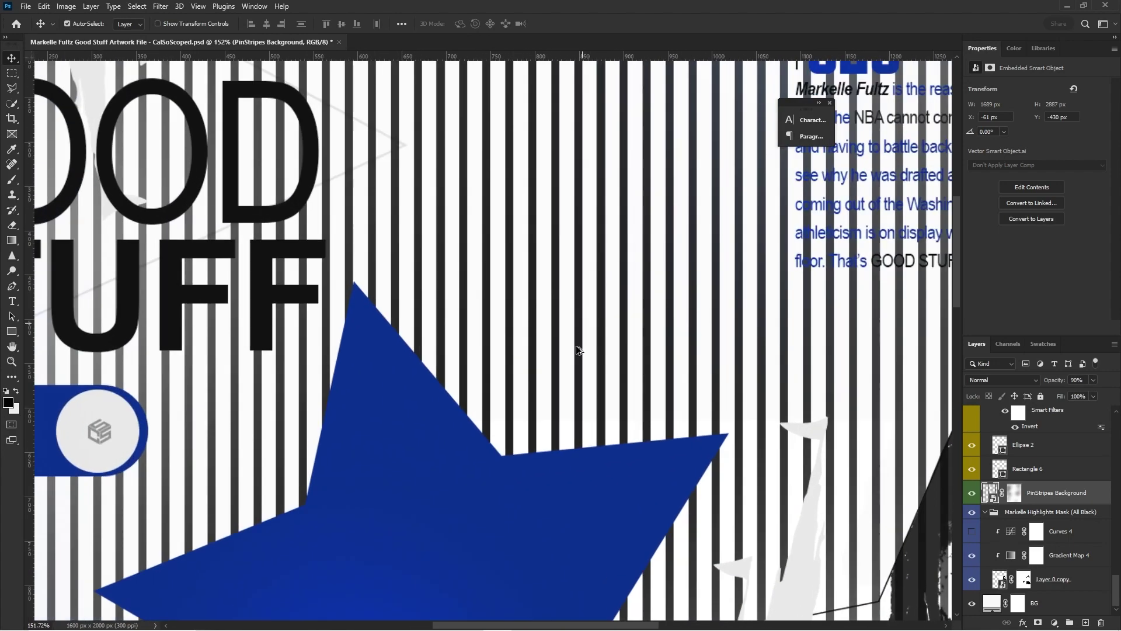
scroll(581, 356, down, 2)
key(0)
key(1)
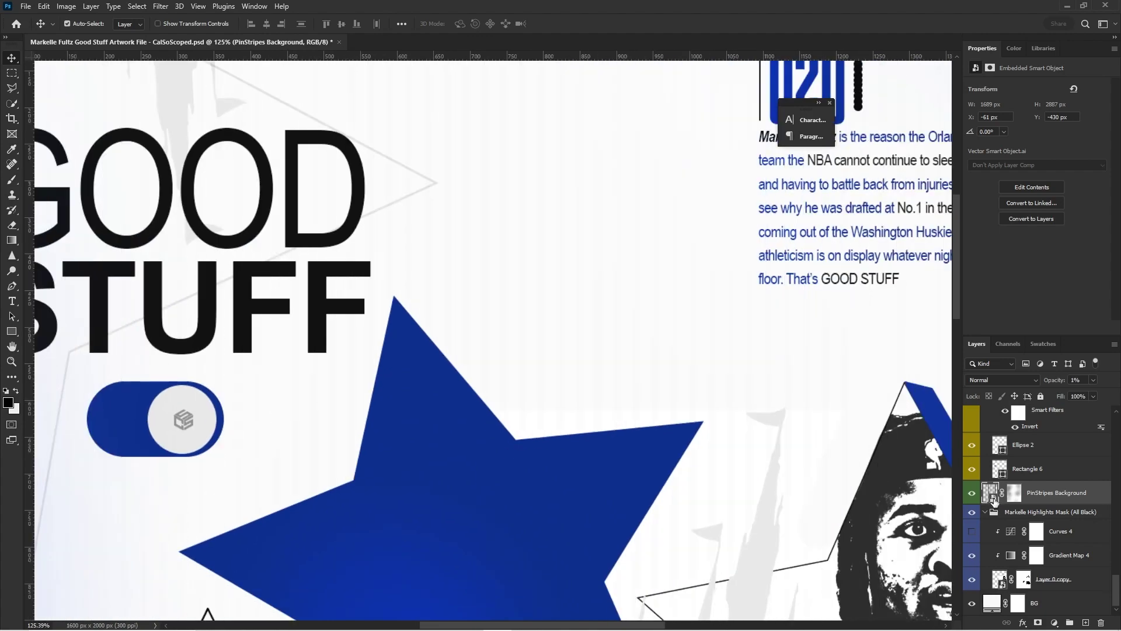
- Open the PinStripes Background smart object for editing in Illustrator and close the floating Color panel
double_click(992, 493)
scroll(615, 345, down, 6)
scroll(478, 340, up, 6)
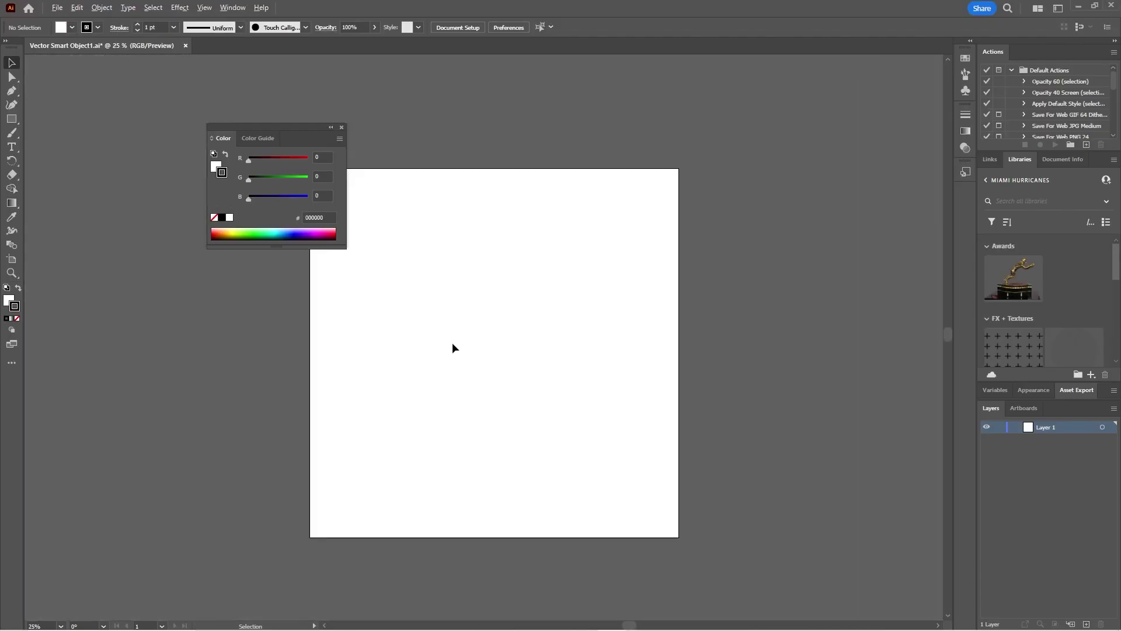
click(341, 128)
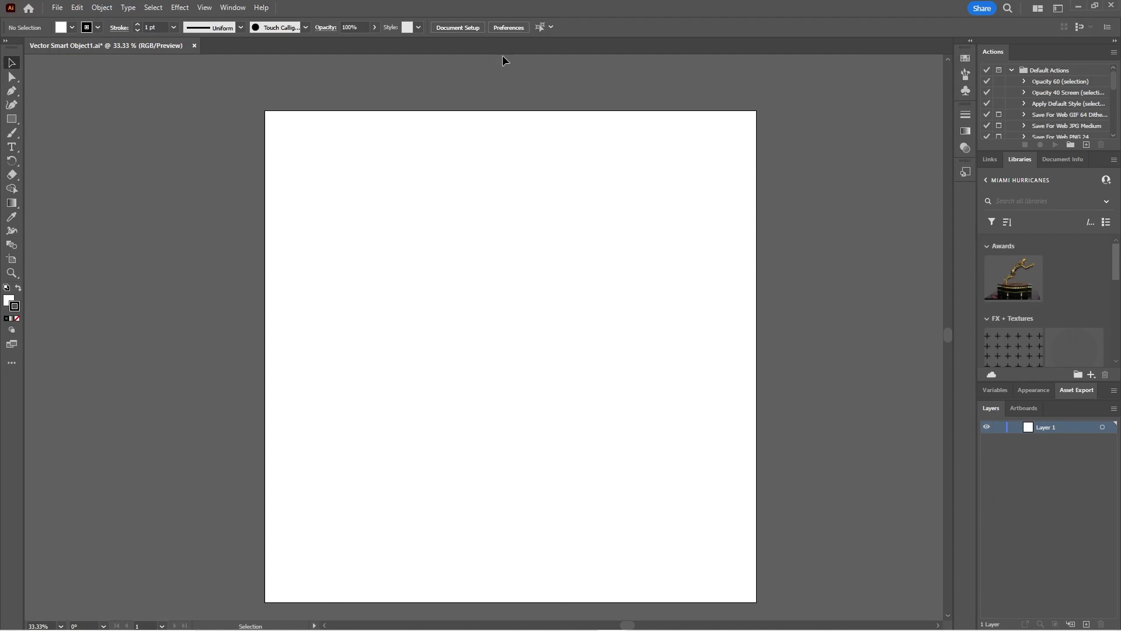
- Draw a narrow vertical black rectangle without a stroke, about 26 by 1920 px, near the artboard's left edge
click(11, 119)
click(70, 28)
click(34, 43)
mouse_move(315, 120)
mouse_down()
mouse_move(341, 375)
mouse_move(333, 576)
mouse_move(321, 593)
mouse_up()
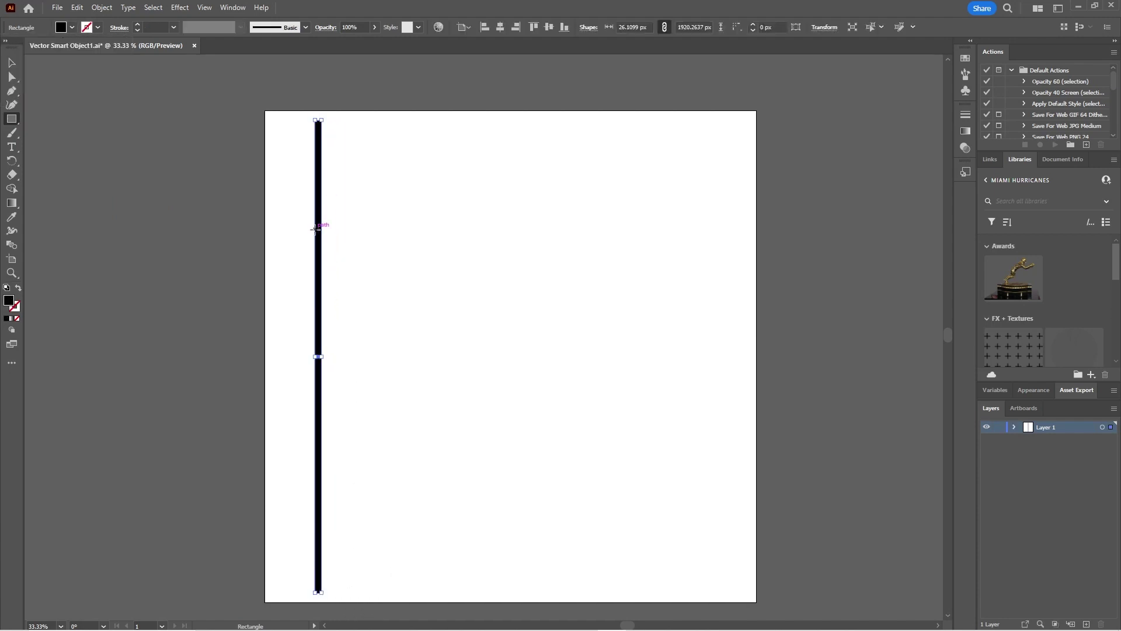
scroll(308, 157, up, 1)
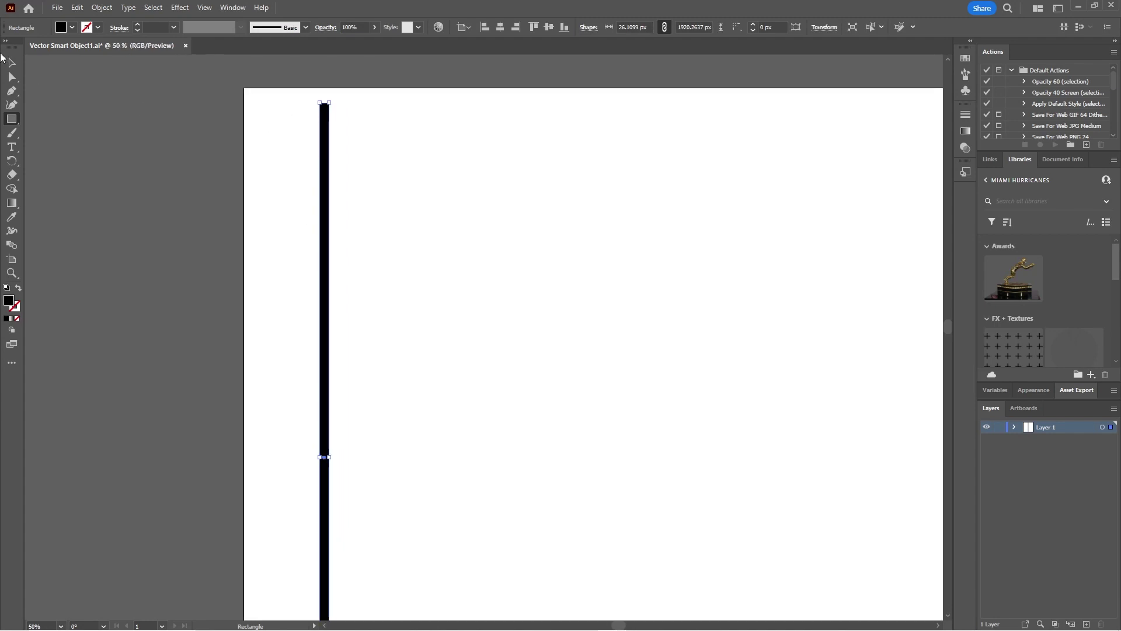
- Duplicate the black bar a short distance to its right, keeping both bars level, and tighten the gap between them
click(11, 62)
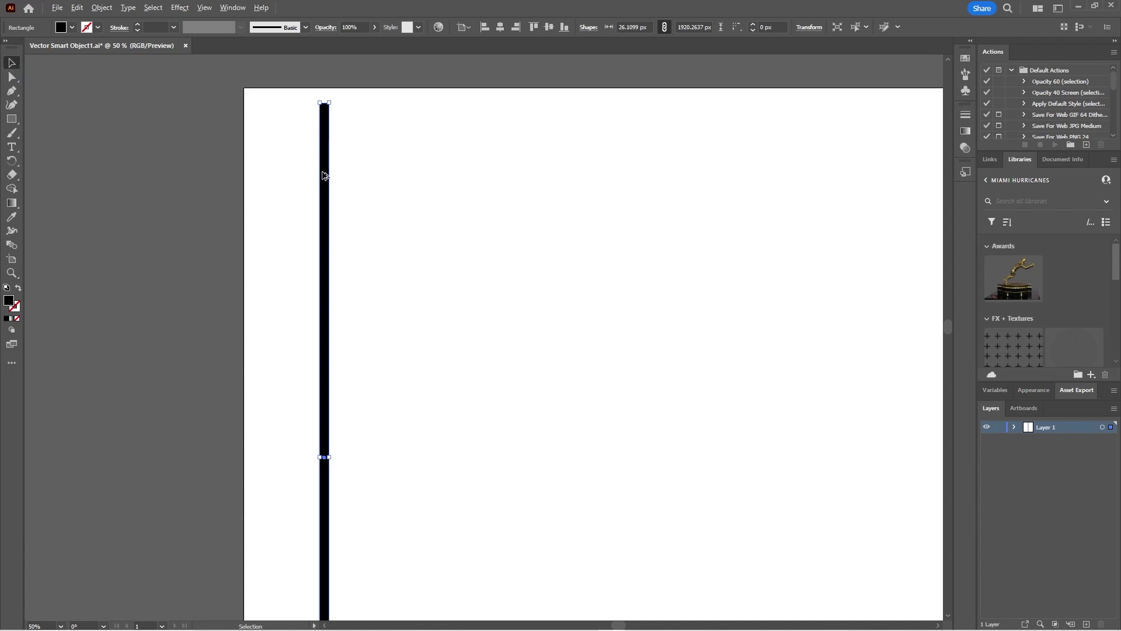
drag(324, 176, 360, 183)
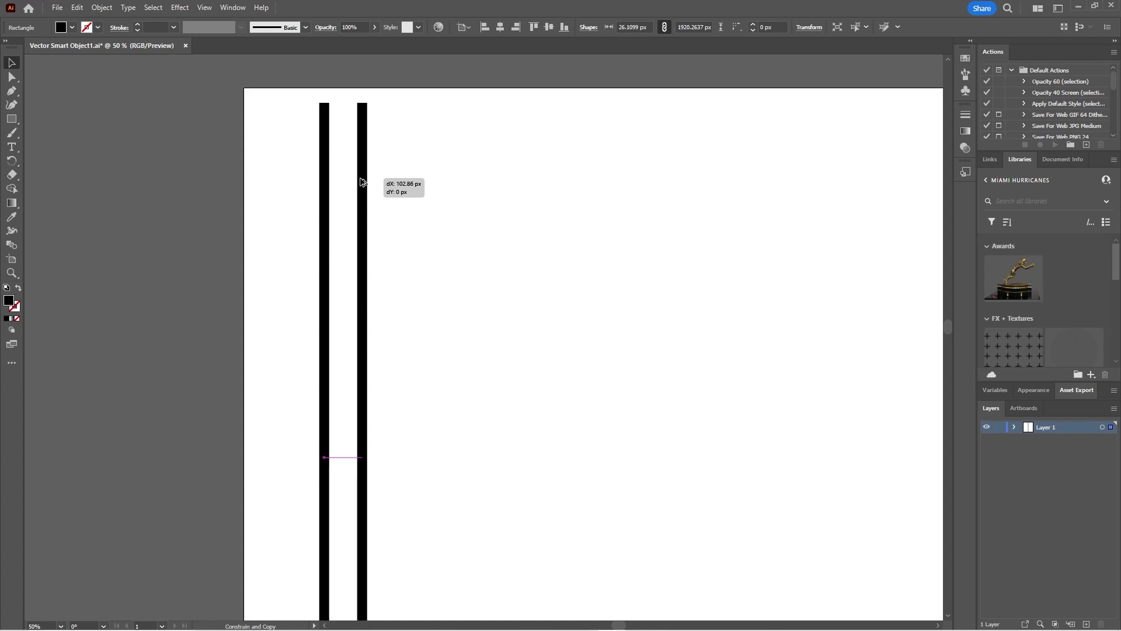
drag(361, 182, 352, 183)
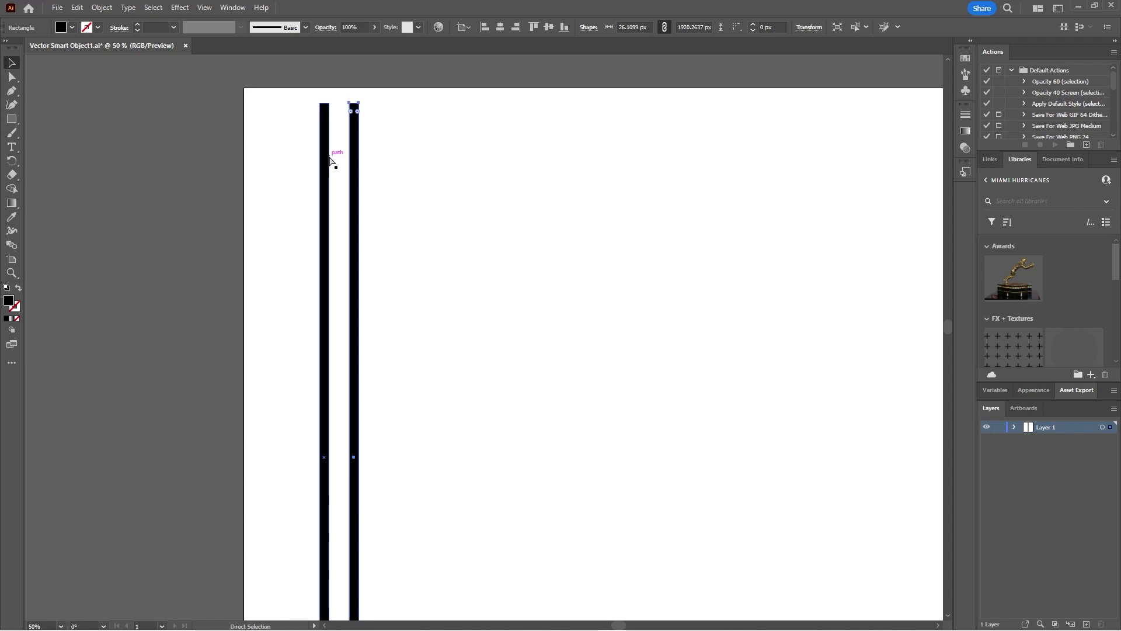
- Repeat the bar duplication at the same spacing until the row of black stripes extends well past the artboard's right edge
key(ctrl+d)
key(ctrl+d)
key(ctrl+d)
key(ctrl+d)
key(ctrl+d)
key(ctrl+d)
key(ctrl+d)
key(ctrl+d)
key(ctrl+d)
key(ctrl+d)
key(ctrl+d)
key(ctrl+d)
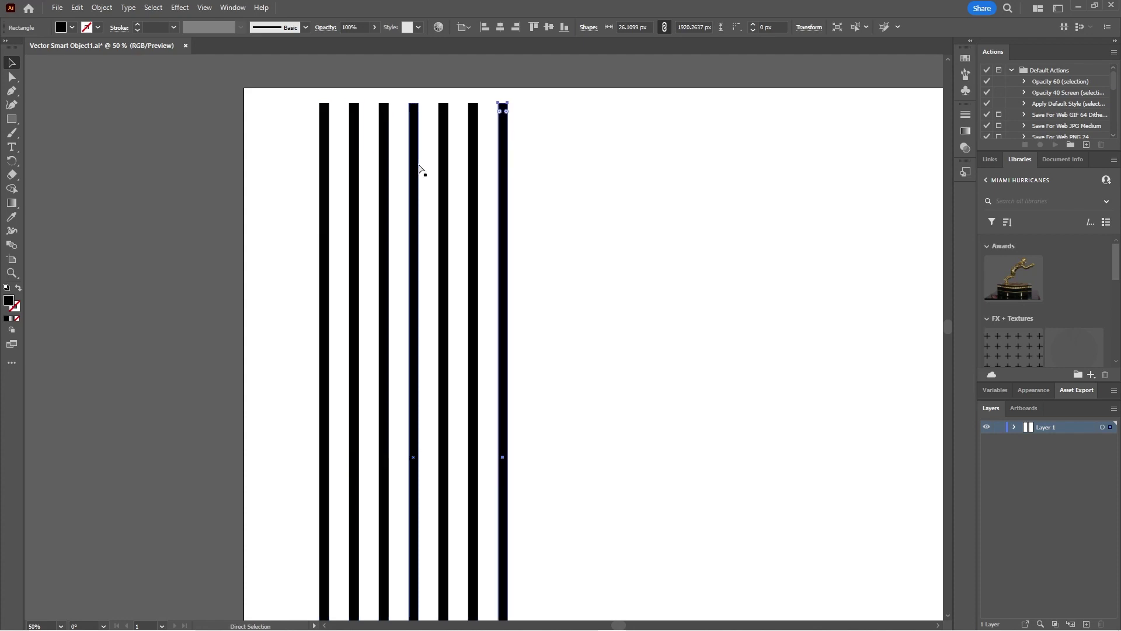
key(ctrl+d)
key(ctrl+d)
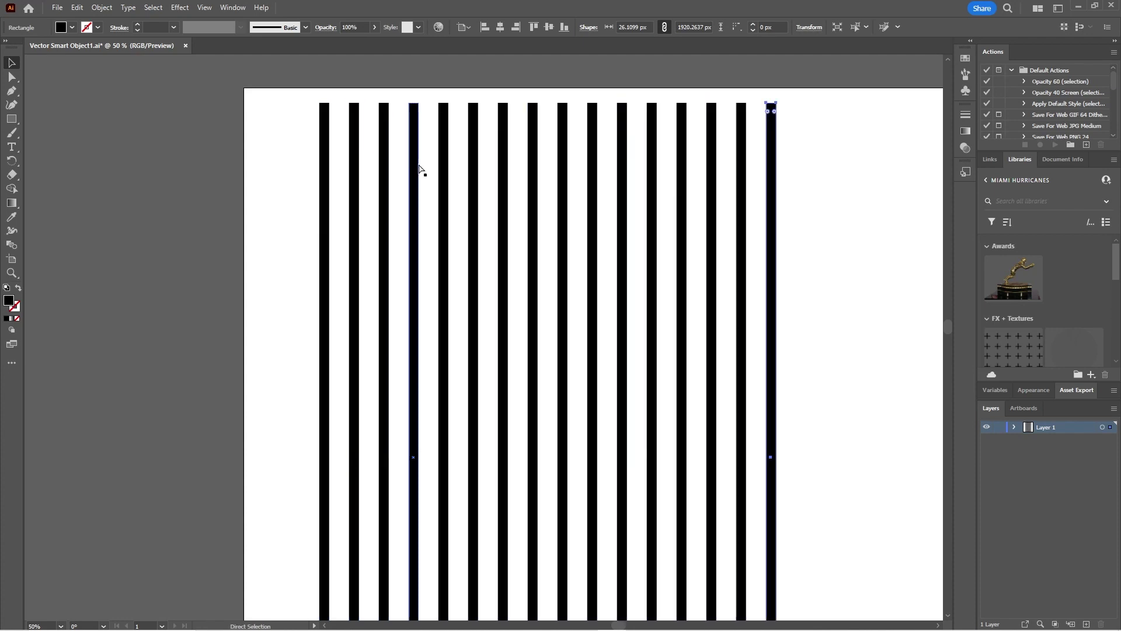
key(ctrl+d)
key(ctrl+d)
key(ctrl+minus)
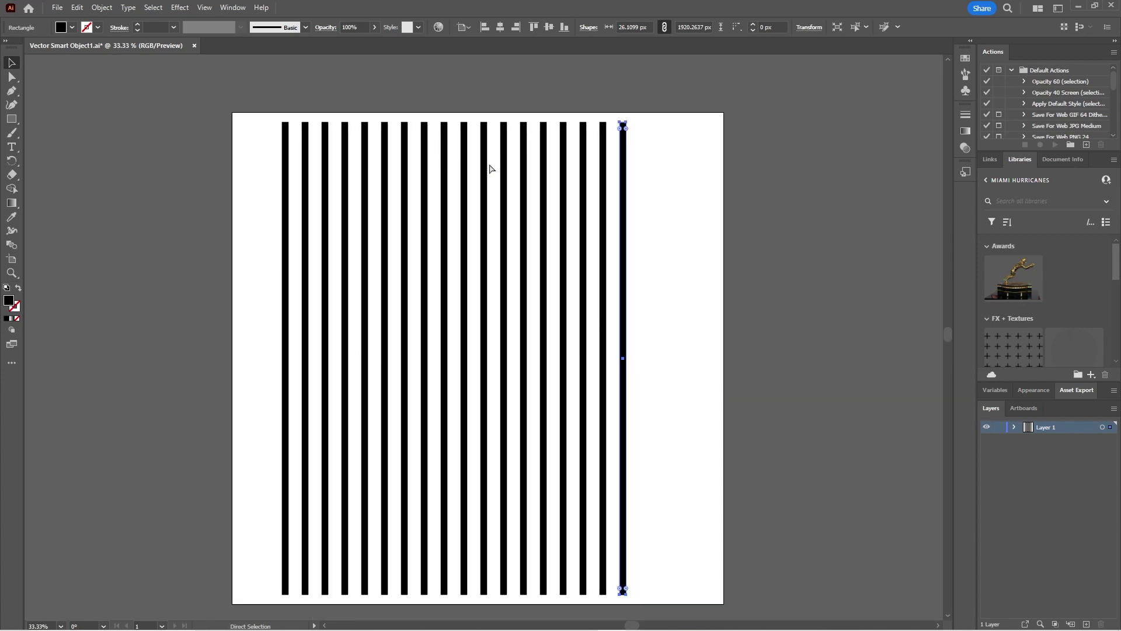
key(ctrl+d)
key(ctrl+d)
key(ctrl+d)
key(ctrl+d)
key(ctrl+d)
key(ctrl+d)
key(ctrl+d)
key(ctrl+d)
key(ctrl+d)
key(ctrl+d)
key(ctrl+d)
key(ctrl+d)
key(ctrl+d)
key(ctrl+d)
key(ctrl+d)
key(ctrl+d)
key(ctrl+d)
key(ctrl+d)
key(ctrl+d)
key(ctrl+d)
key(ctrl+minus)
key(ctrl+minus)
key(ctrl+minus)
key(ctrl+minus)
key(ctrl+minus)
key(ctrl+minus)
key(ctrl+minus)
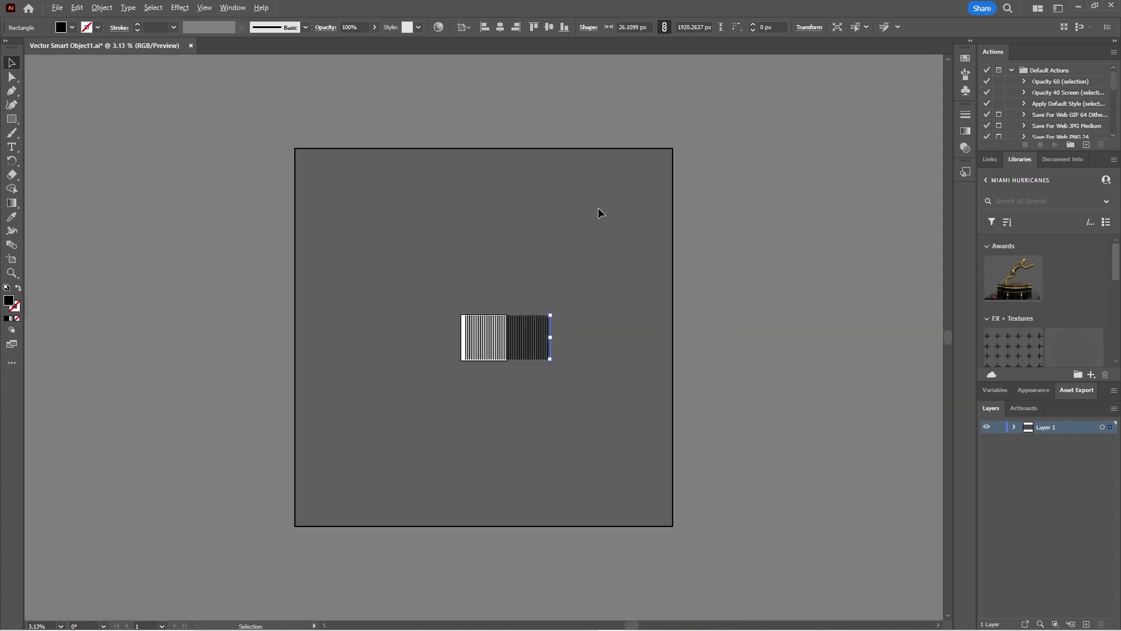
key(ctrl+plus)
key(ctrl+plus)
key(ctrl+plus)
key(ctrl+plus)
key(ctrl+d)
key(ctrl+d)
key(ctrl+d)
key(ctrl+d)
key(ctrl+d)
key(ctrl+d)
key(ctrl+d)
key(ctrl+d)
key(ctrl+d)
key(ctrl+d)
key(ctrl+d)
key(ctrl+d)
key(ctrl+d)
key(ctrl+d)
key(ctrl+d)
key(ctrl+d)
key(ctrl+d)
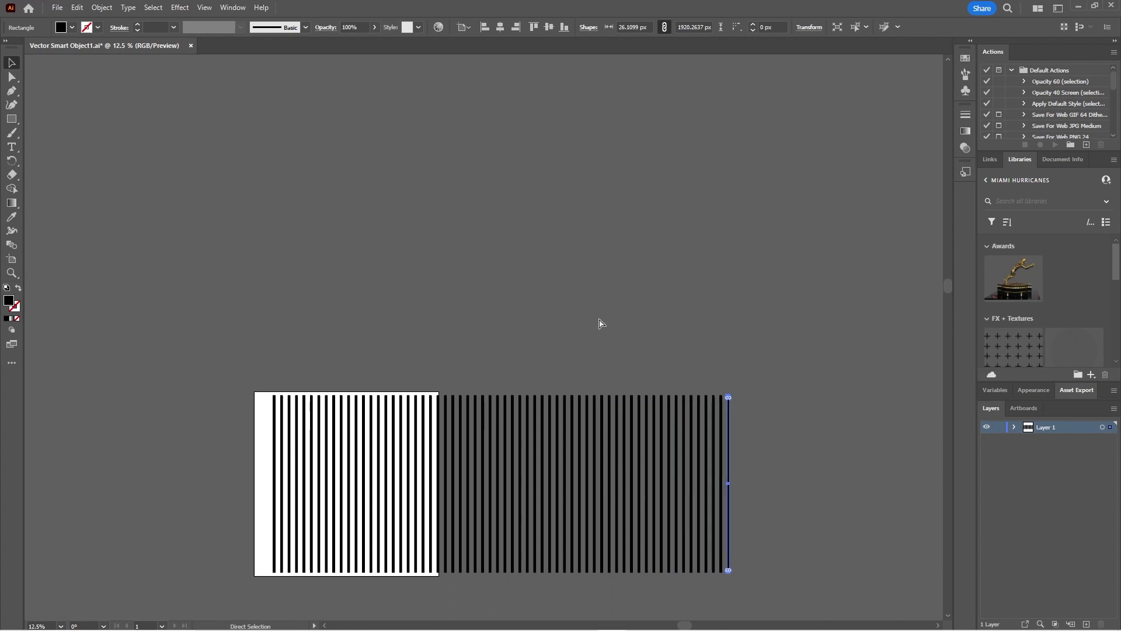
scroll(555, 325, down, 3)
scroll(503, 325, up, 2)
scroll(387, 301, down, 2)
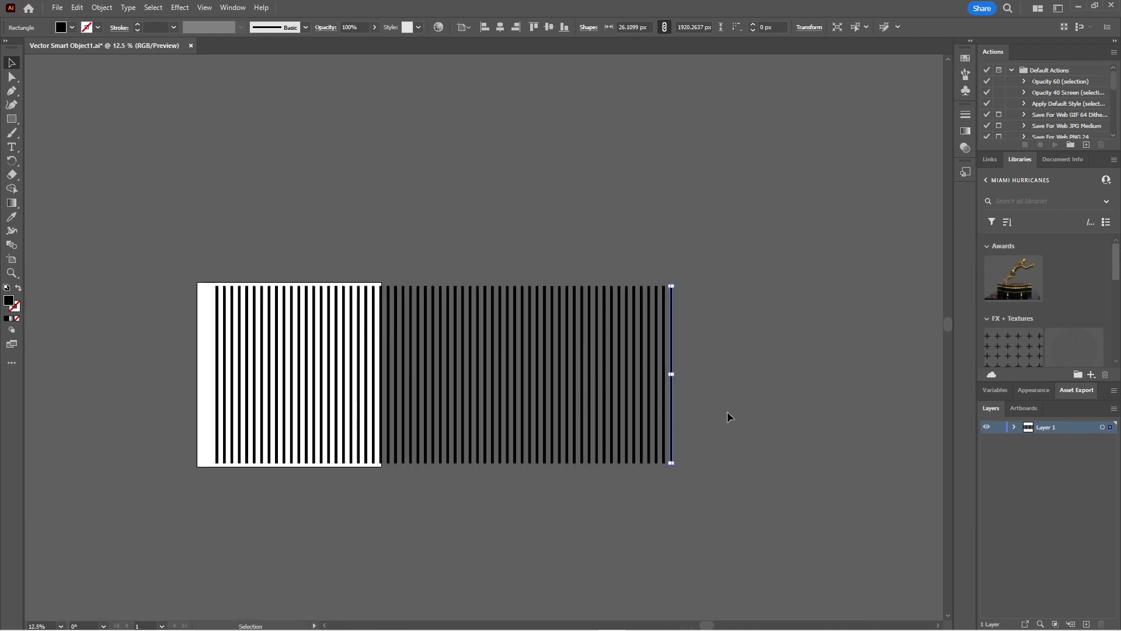
- Select all the stripes, switch to Photoshop, and try to paste them into the poster as a Smart Object
key(a)
key(ctrl+a)
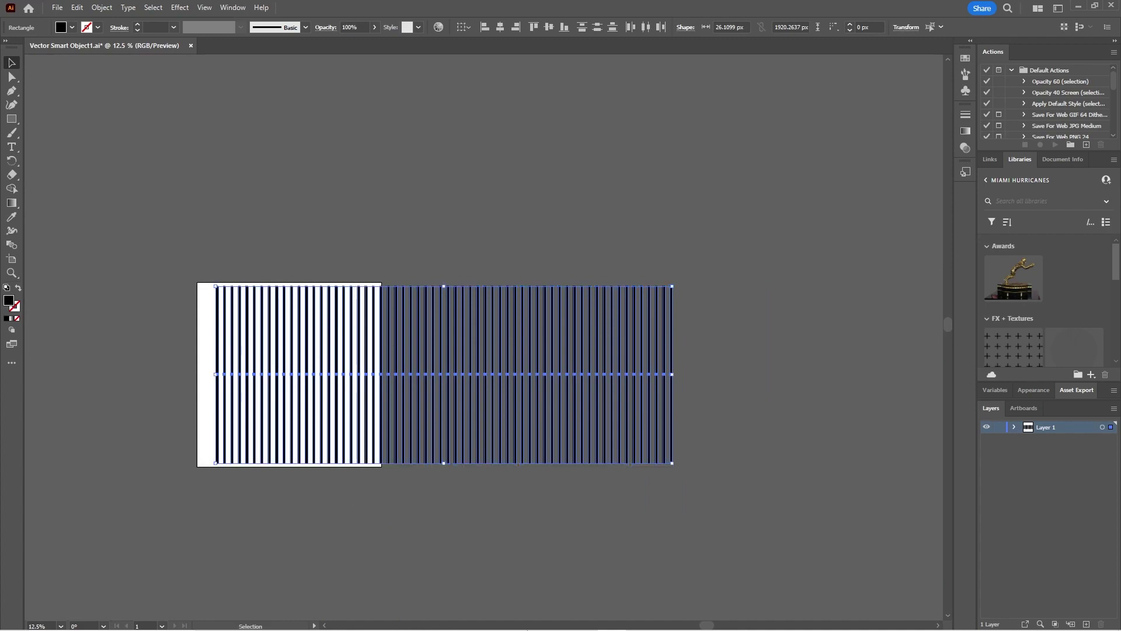
mouse_move(572, 613)
click(498, 620)
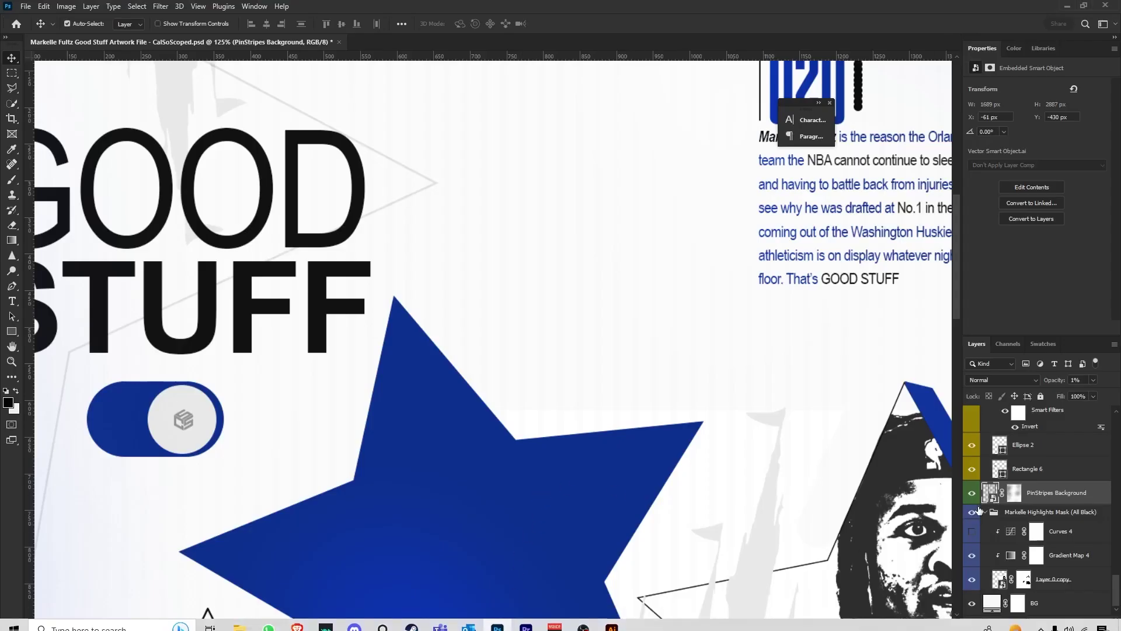
key(ctrl+v)
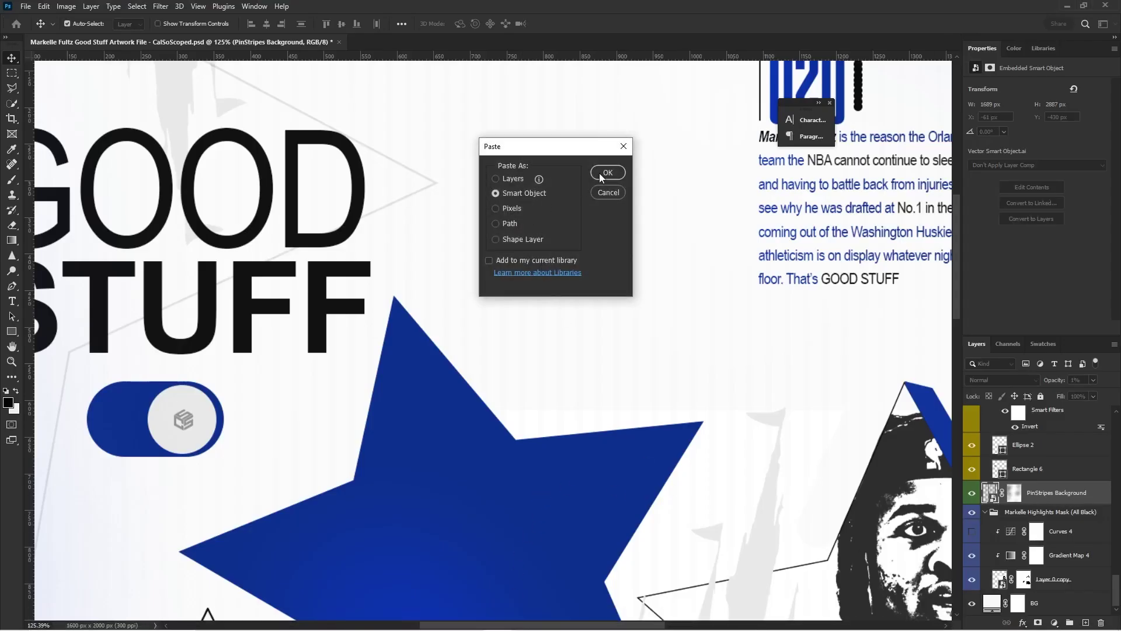
click(607, 192)
- Examine the whole poster composition, from the headline, stars and body text down to the MARKELLE name plate
scroll(528, 202, down, 5)
scroll(478, 274, up, 3)
scroll(528, 274, down, 2)
scroll(607, 225, up, 3)
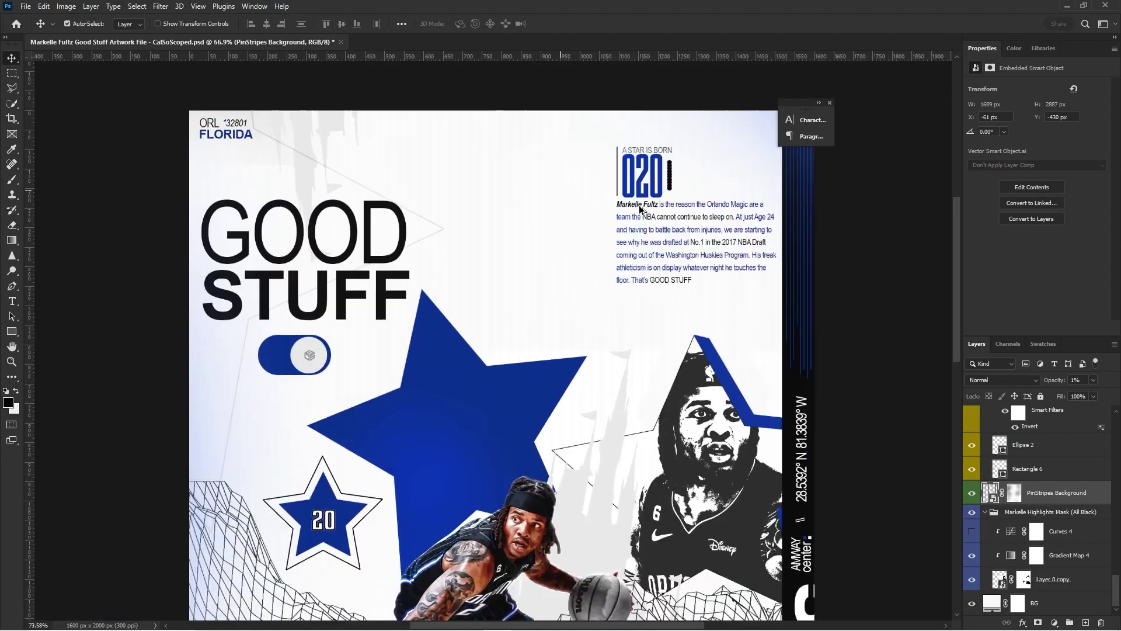
scroll(641, 204, up, 6)
scroll(691, 185, down, 7)
scroll(366, 150, up, 2)
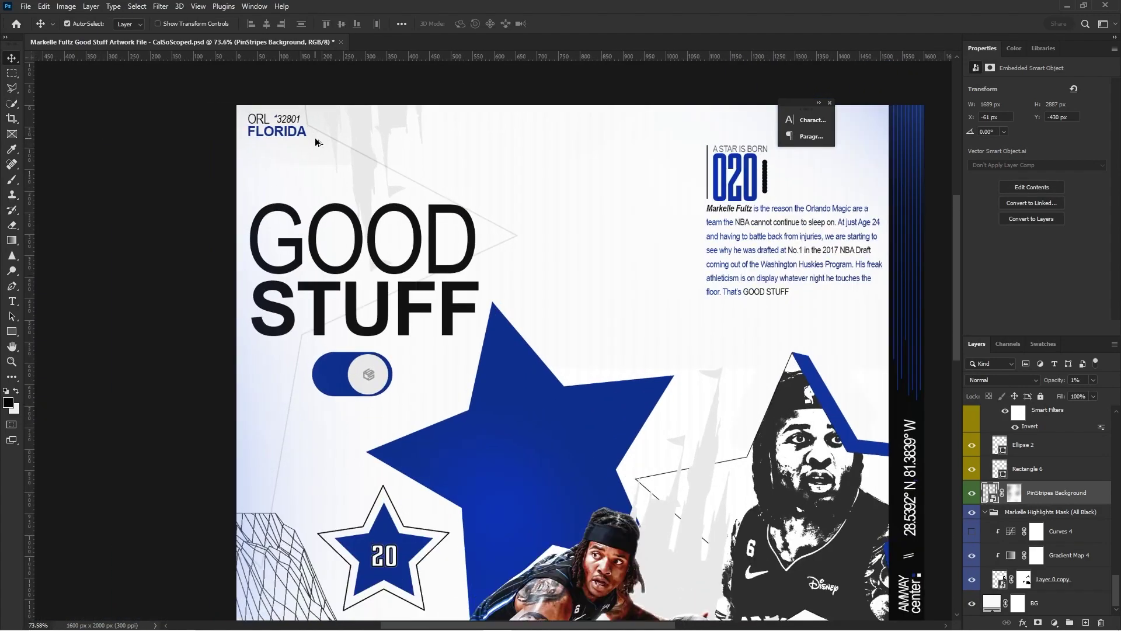
scroll(732, 468, down, 2)
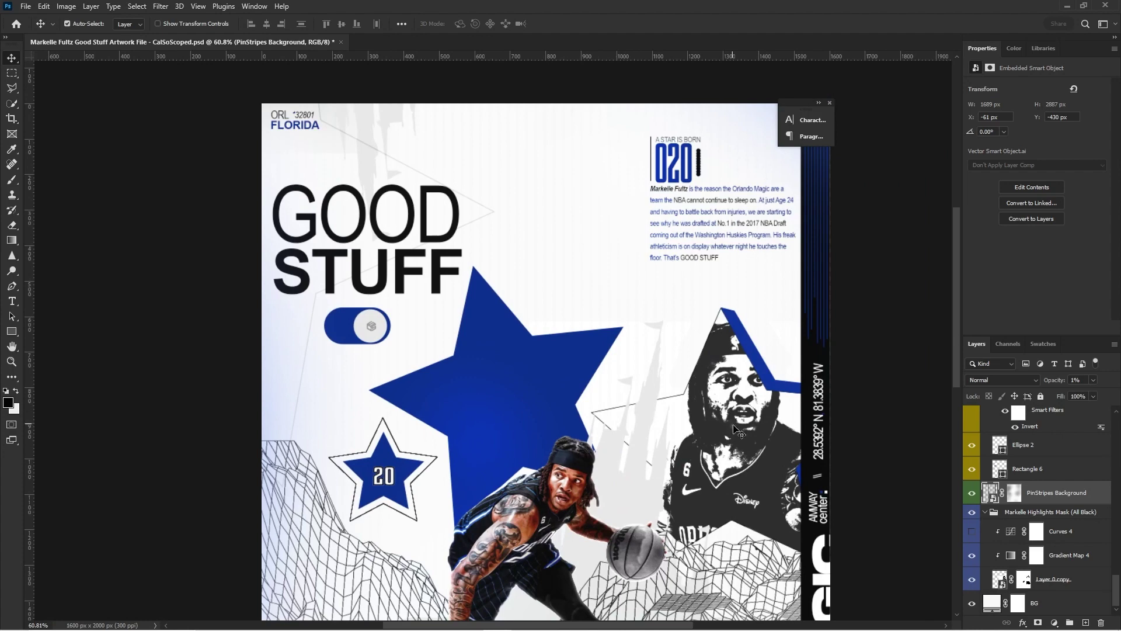
scroll(734, 427, down, 2)
scroll(766, 448, down, 1)
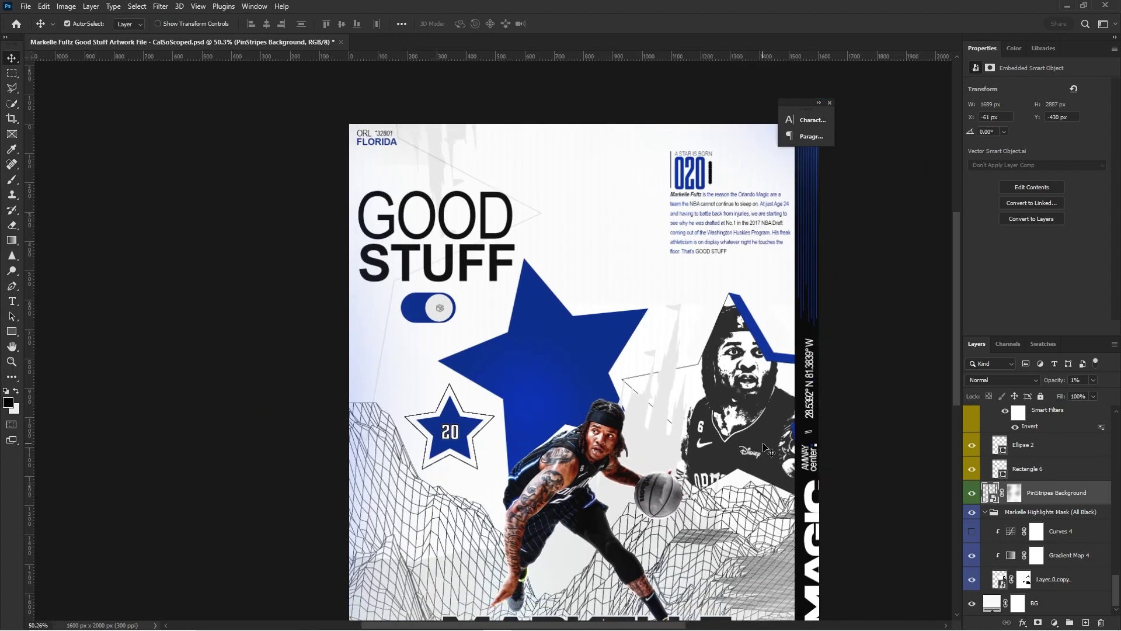
scroll(758, 439, down, 3)
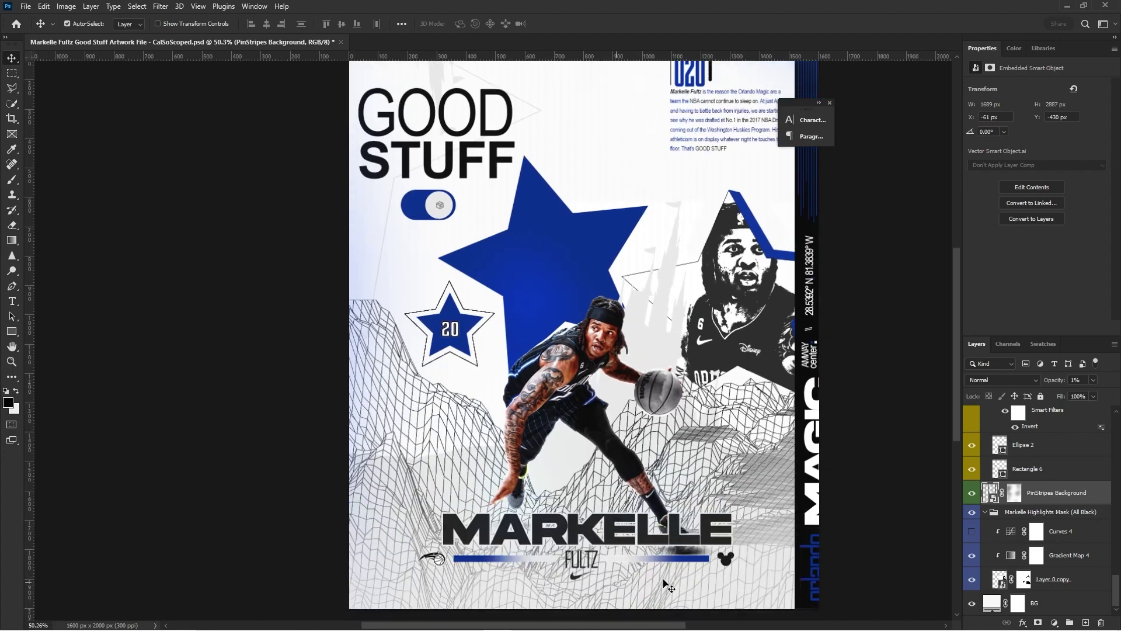
scroll(574, 545, up, 1)
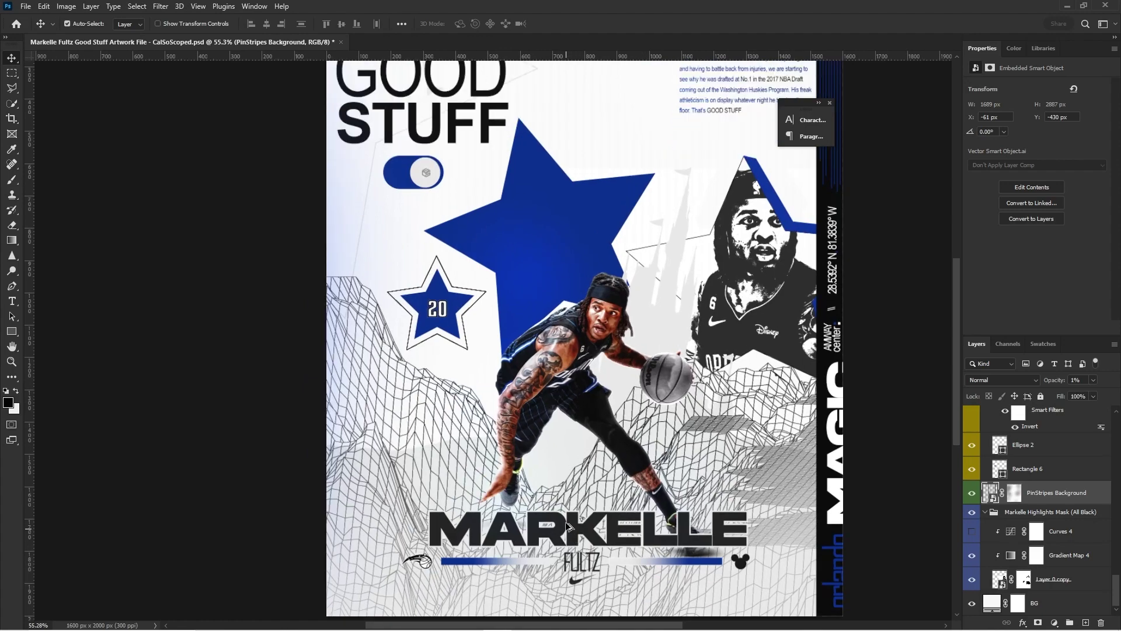
scroll(490, 339, up, 2)
scroll(489, 337, up, 3)
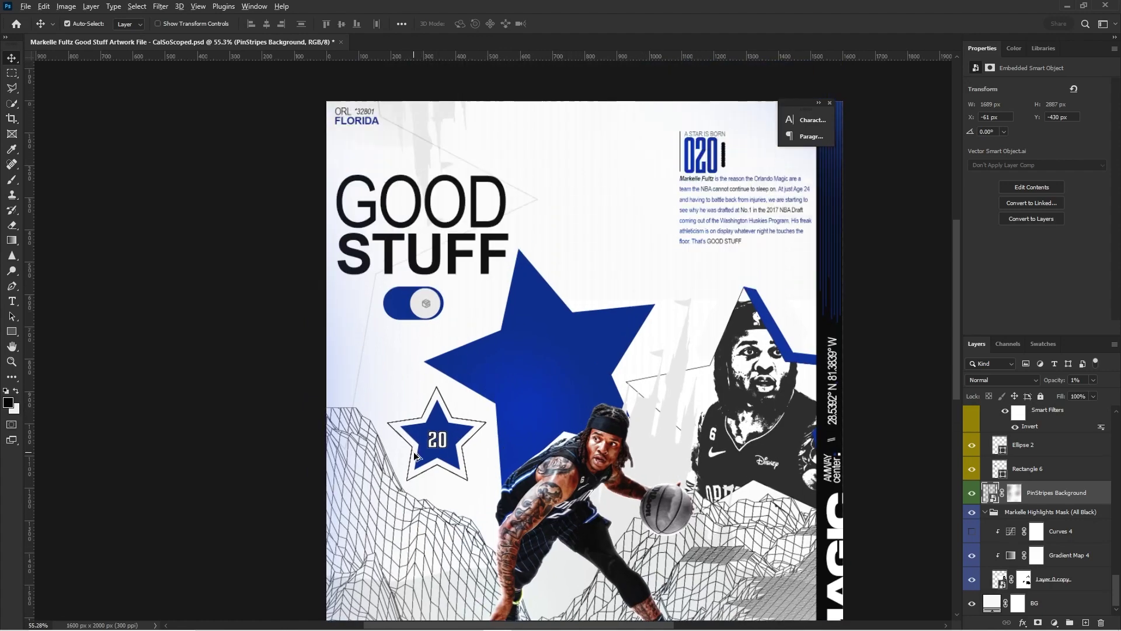
scroll(438, 445, up, 3)
scroll(438, 445, down, 3)
scroll(441, 467, up, 3)
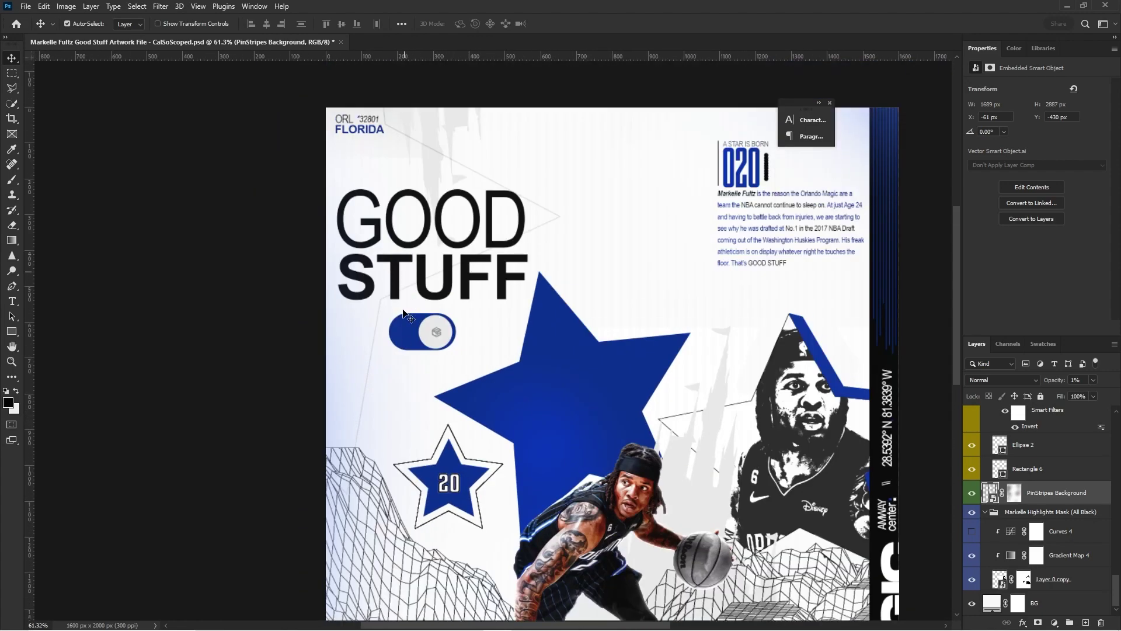
scroll(447, 462, down, 1)
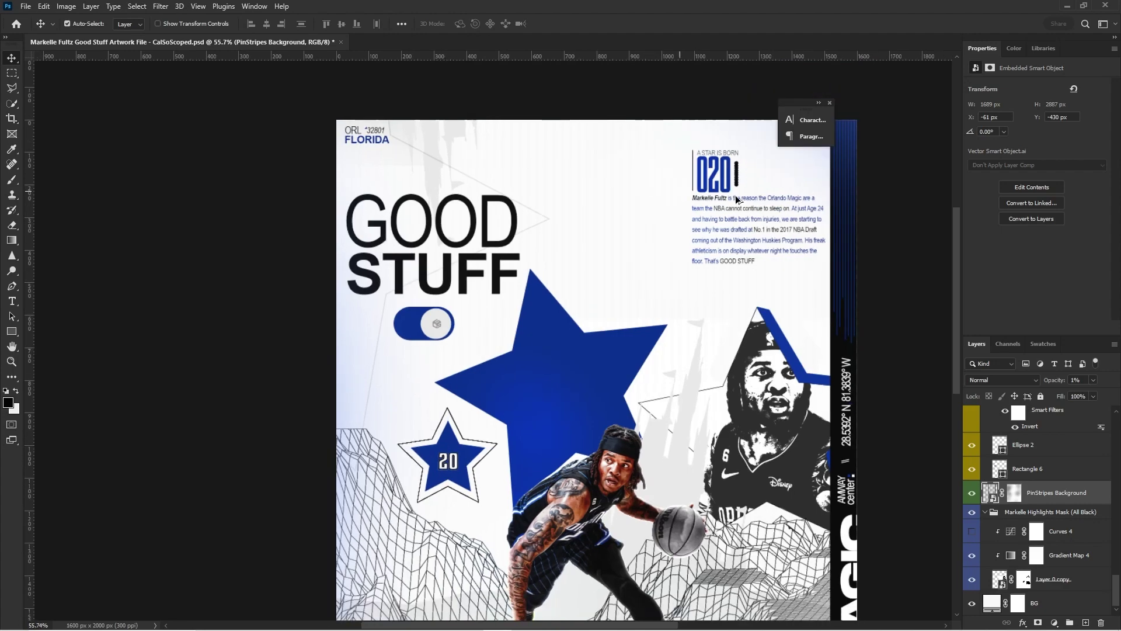
- Inspect the font settings of the body paragraph by selecting part of its "having to battle back" wording, leaving the text unedited
scroll(759, 194, up, 5)
click(726, 212)
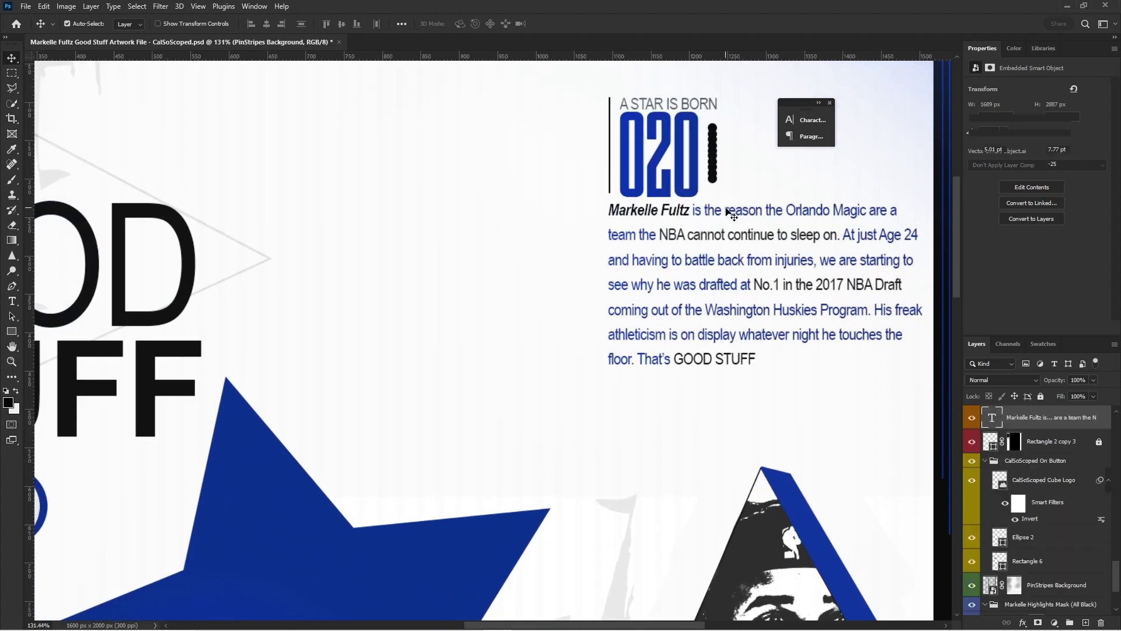
scroll(641, 229, down, 3)
scroll(726, 200, up, 3)
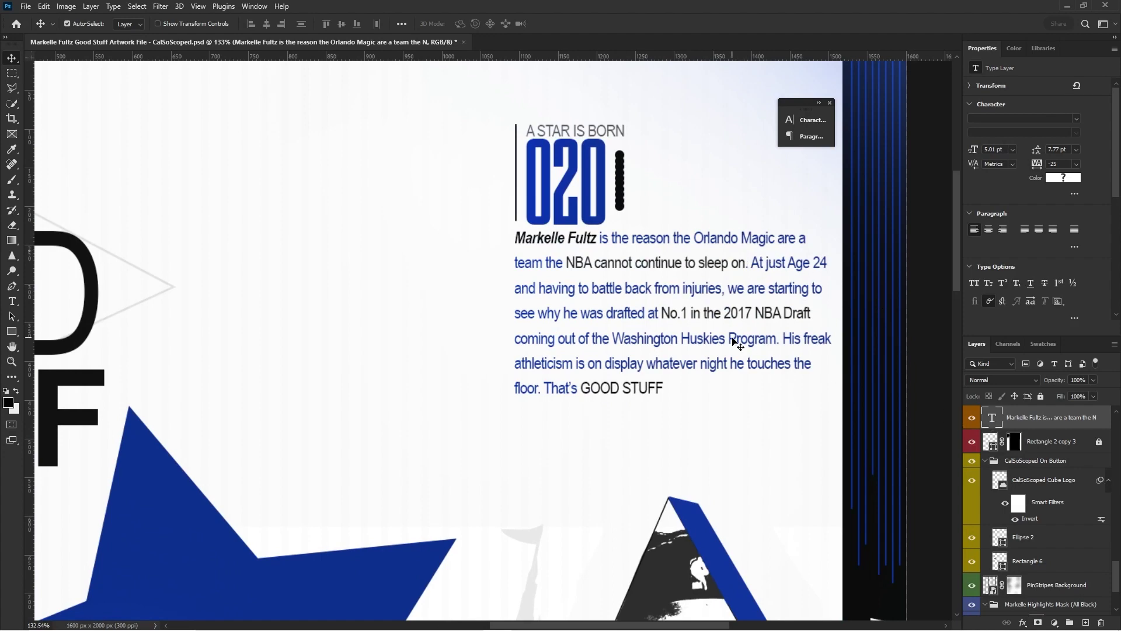
scroll(769, 340, down, 2)
scroll(289, 286, down, 1)
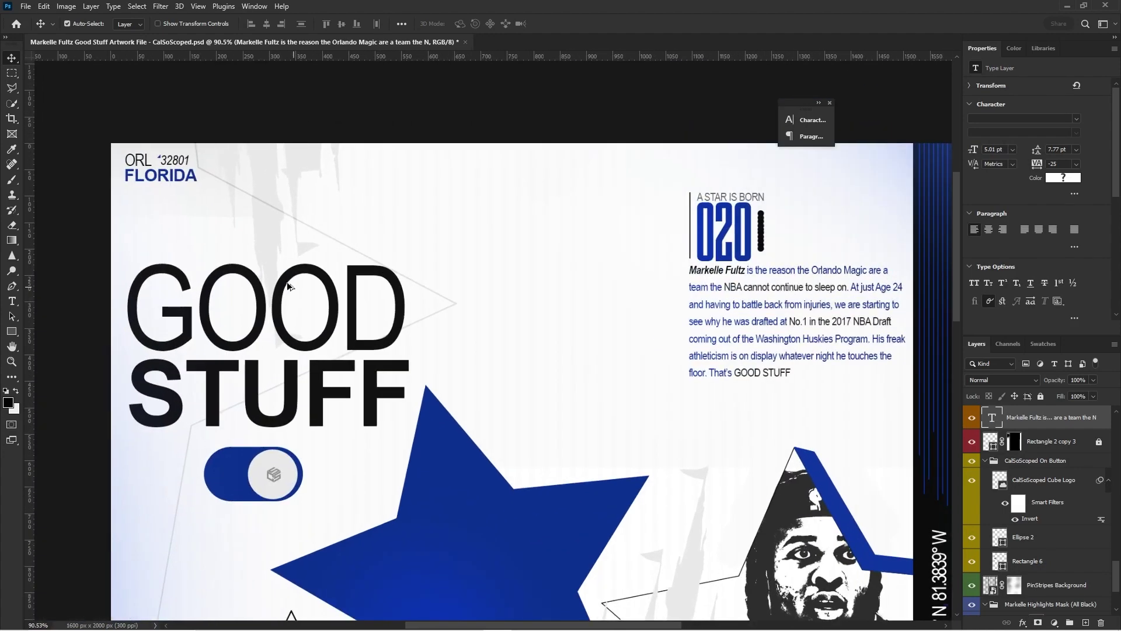
scroll(812, 308, up, 4)
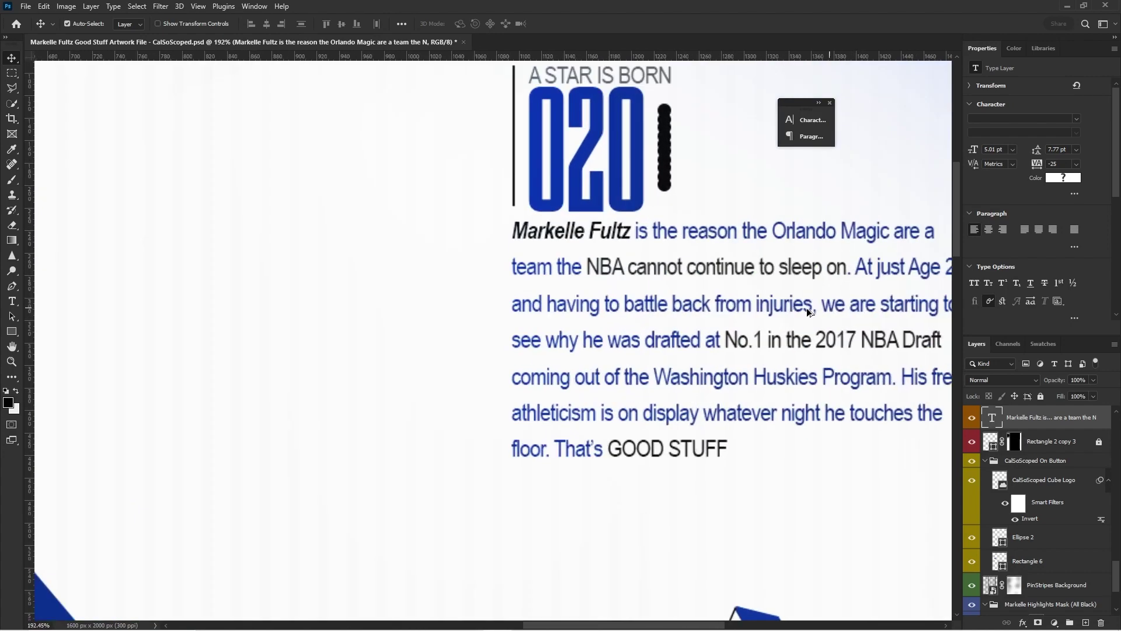
scroll(576, 257, up, 1)
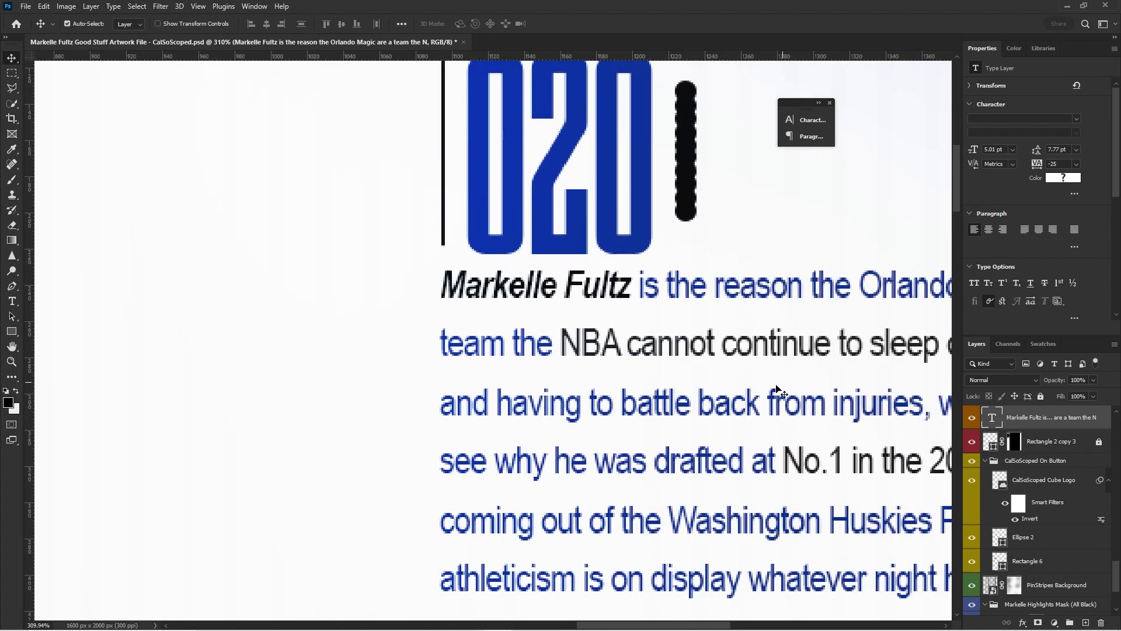
double_click(765, 403)
drag(761, 403, 559, 402)
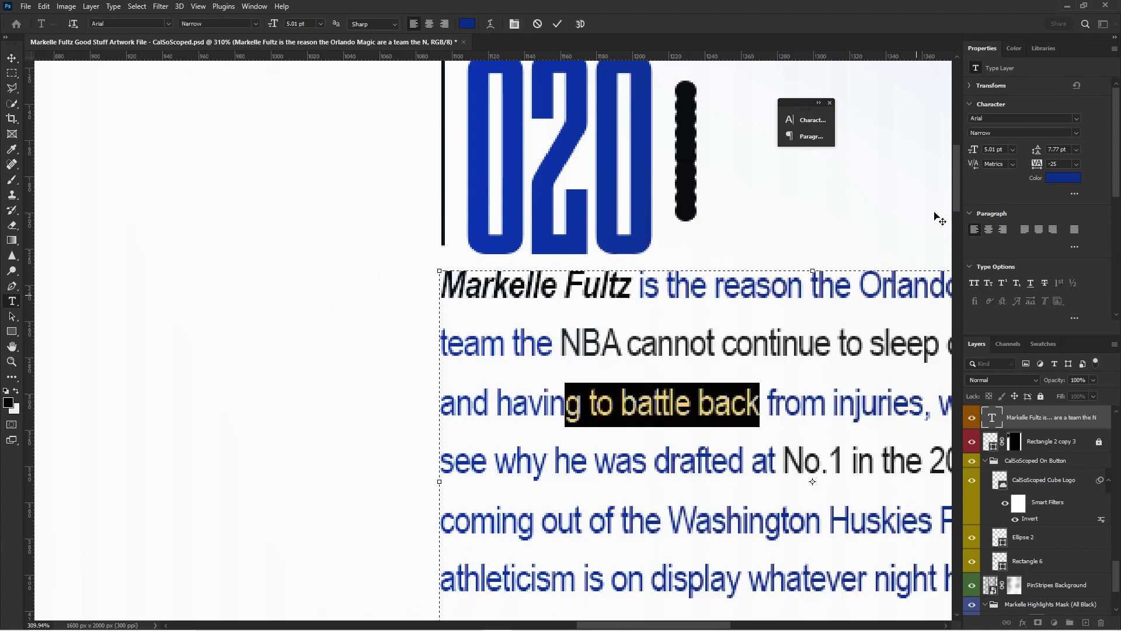
key(ctrl+Return)
- Select the 020 lettering under A STAR IS BORN to inspect its font settings
scroll(650, 363, down, 3)
scroll(622, 339, up, 2)
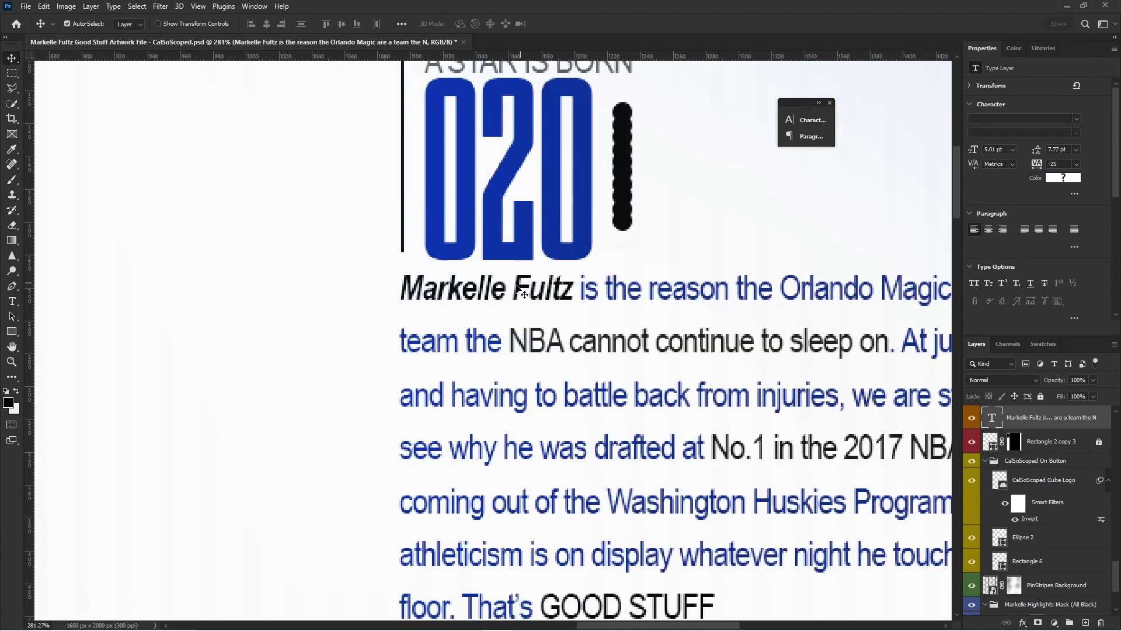
scroll(497, 301, down, 2)
scroll(471, 265, up, 2)
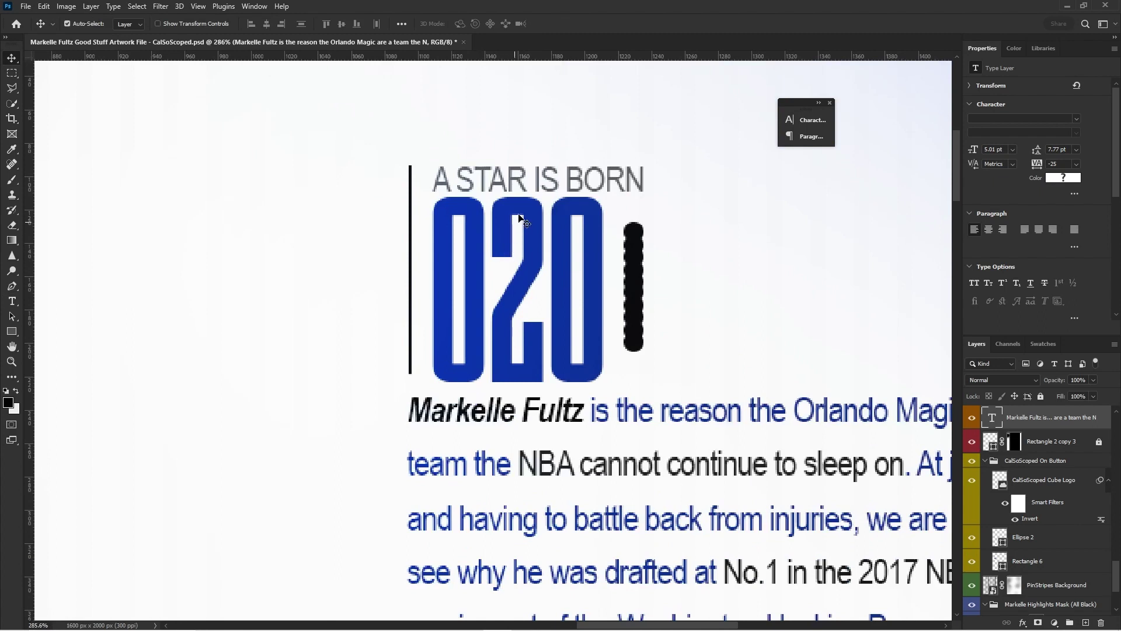
click(471, 201)
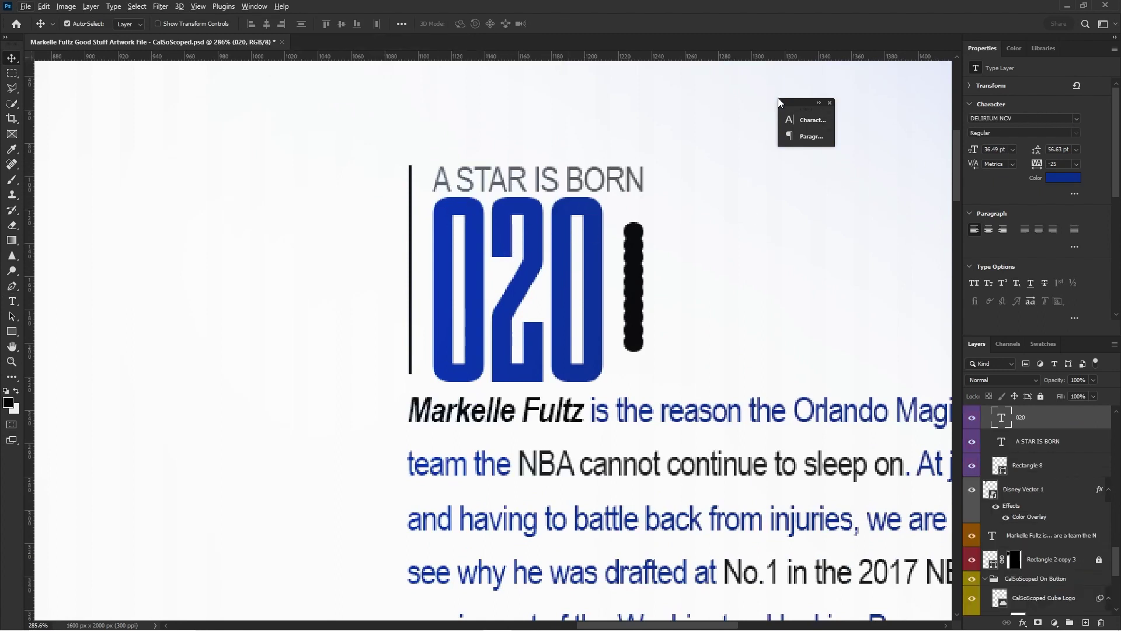
- Select the 32801 and FLORIDA text in the poster's location heading to inspect their font settings
scroll(642, 213, down, 4)
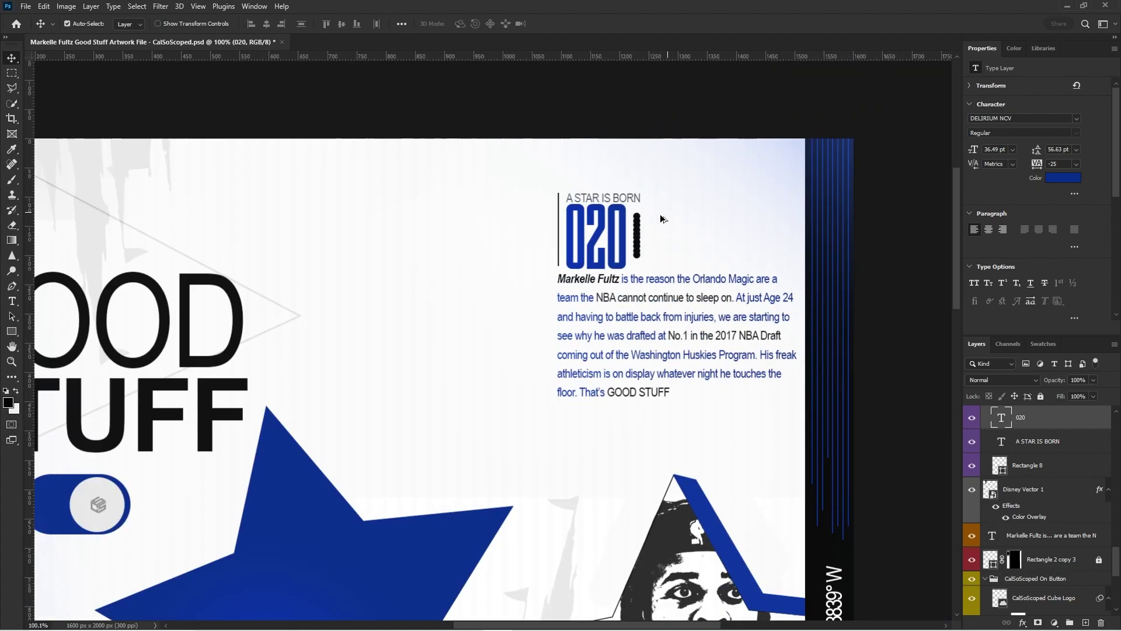
scroll(554, 277, down, 2)
scroll(257, 213, up, 6)
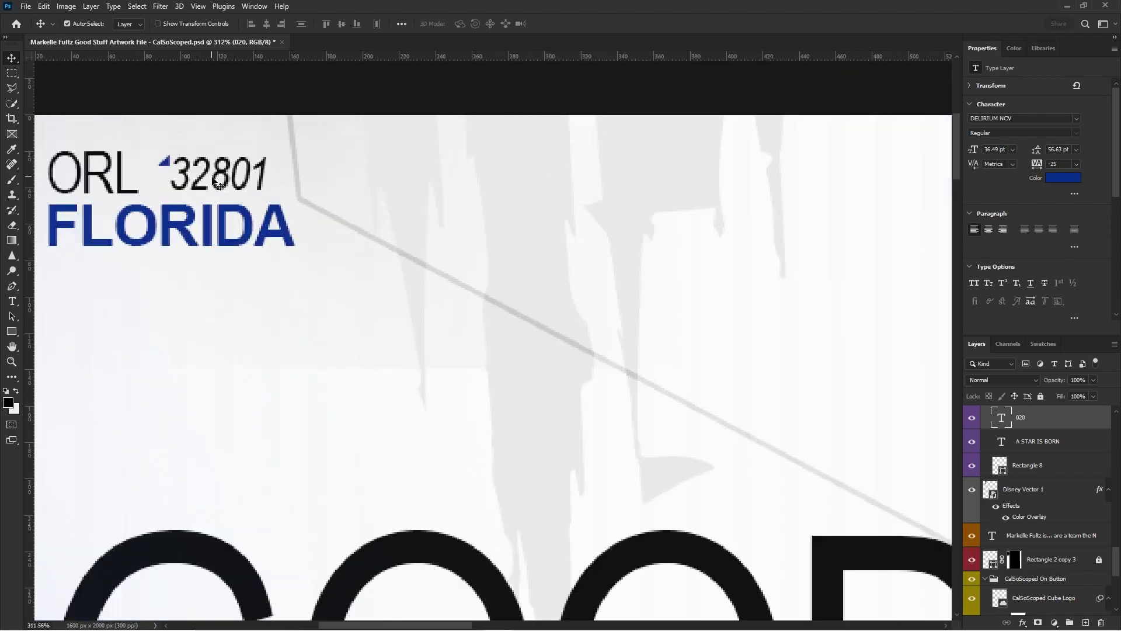
click(219, 186)
click(209, 225)
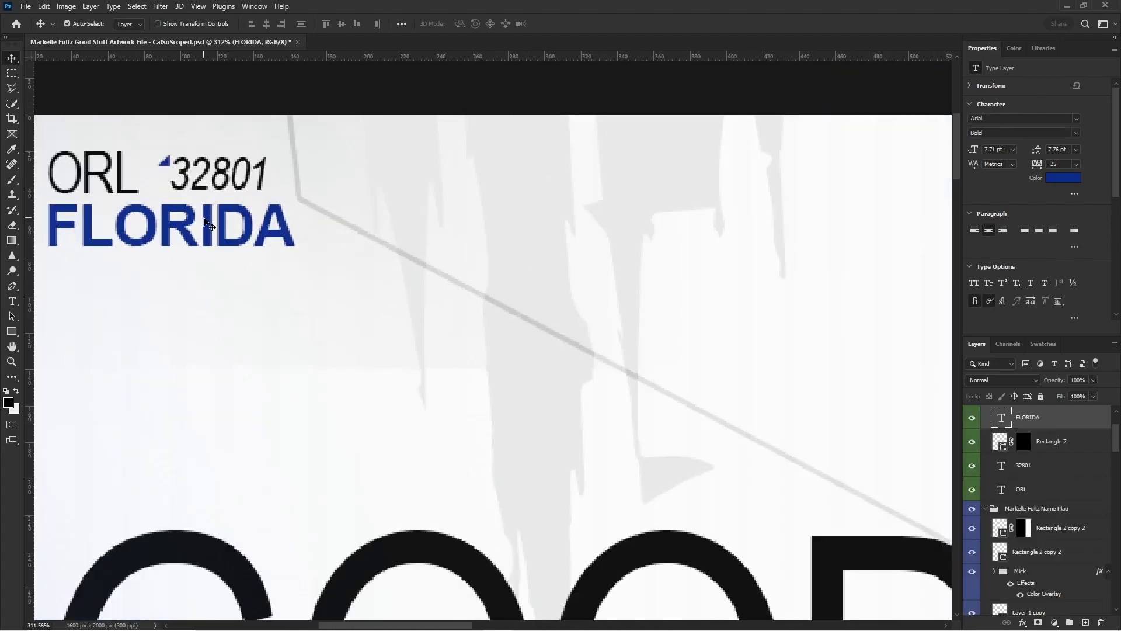
- Select the word STUFF in the GOOD STUFF headline to inspect its font settings
scroll(282, 221, down, 5)
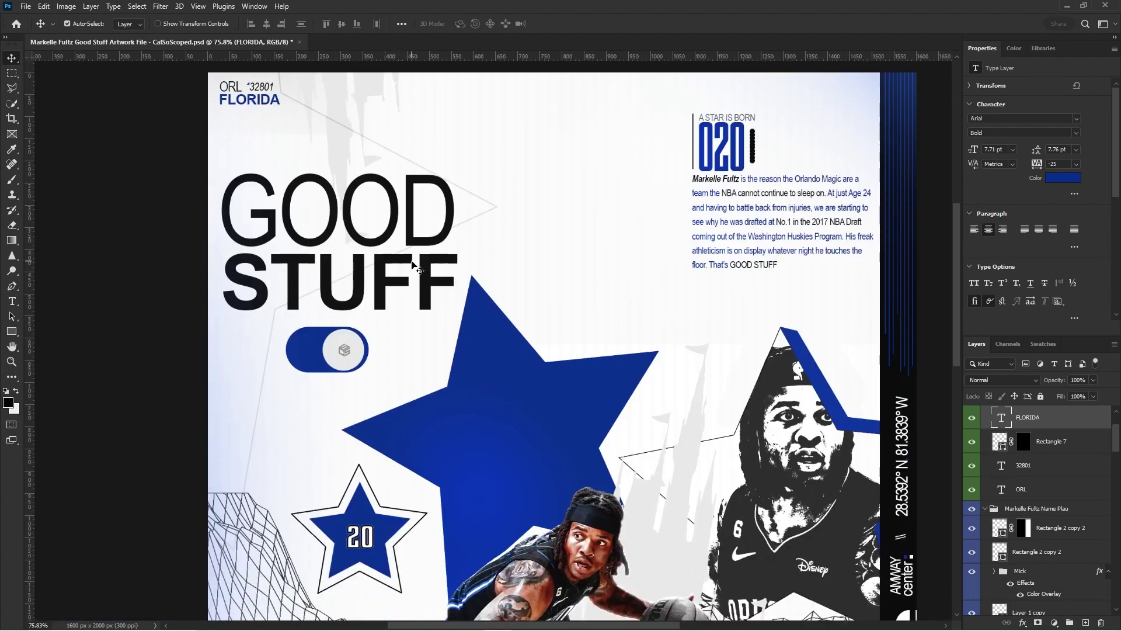
click(409, 261)
click(380, 269)
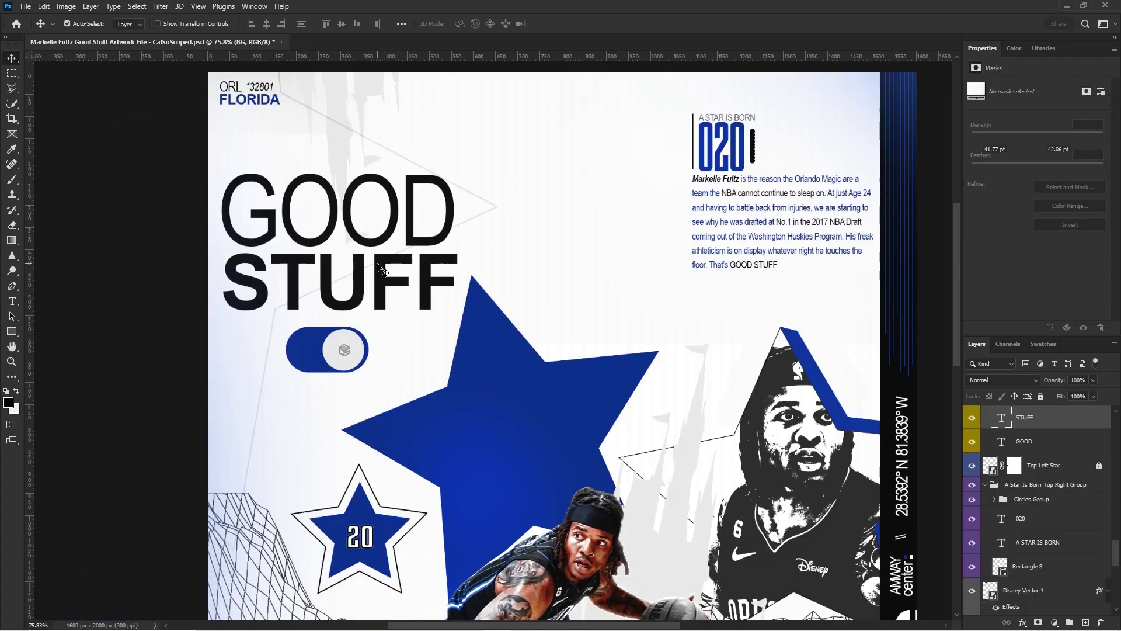
- Select the vertical orlando text on the black side bar to inspect its font settings
scroll(783, 428, down, 4)
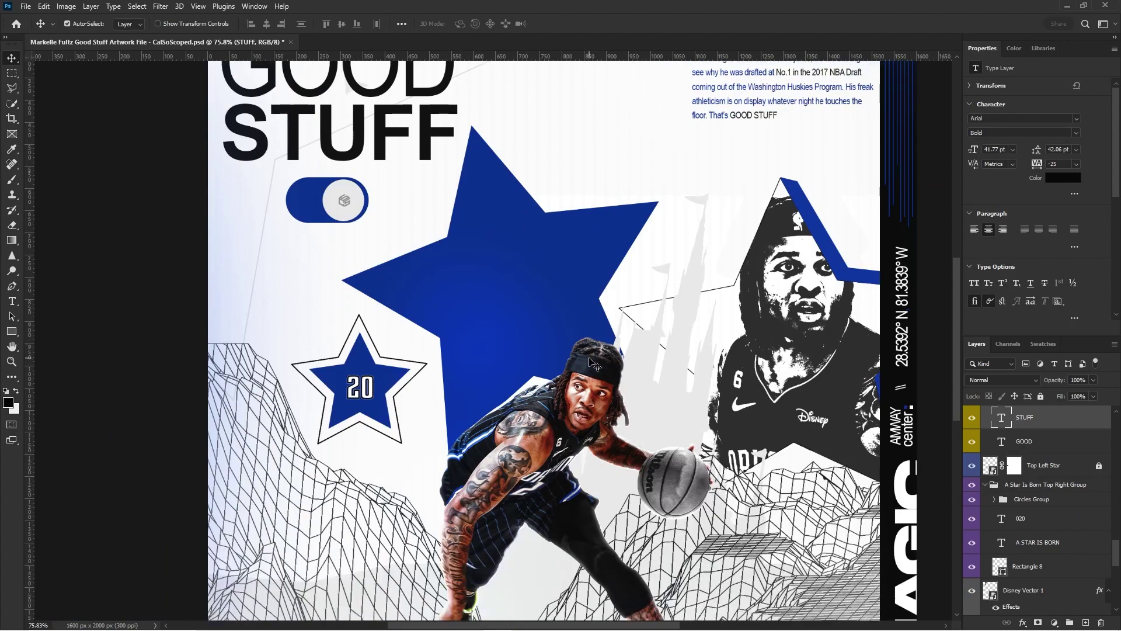
scroll(782, 428, down, 2)
scroll(781, 428, up, 4)
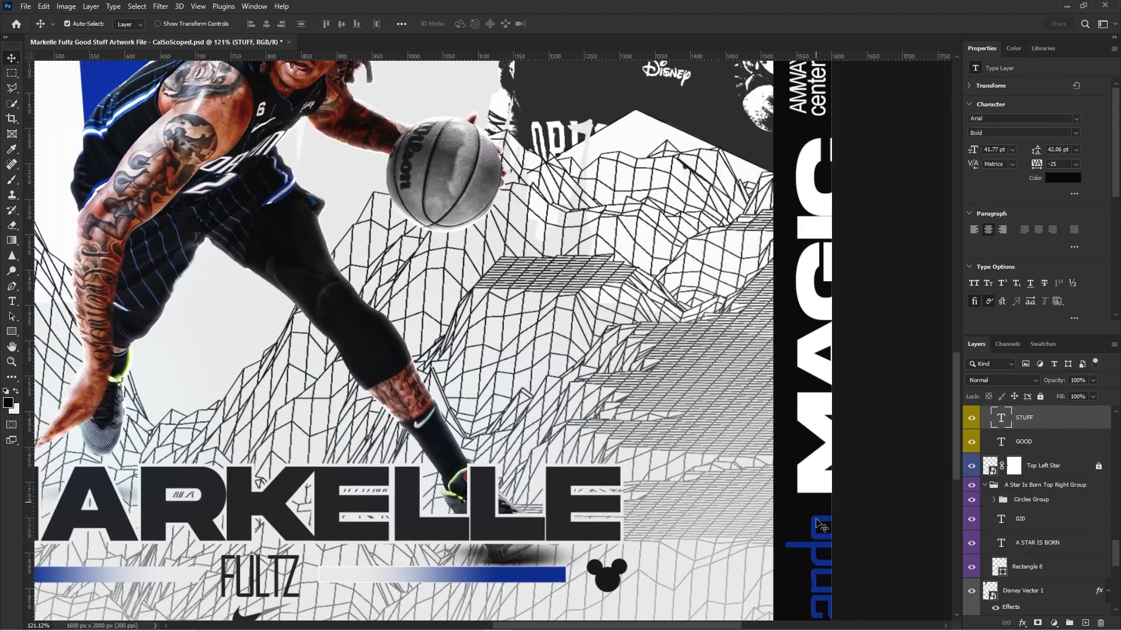
click(818, 555)
scroll(817, 525, down, 2)
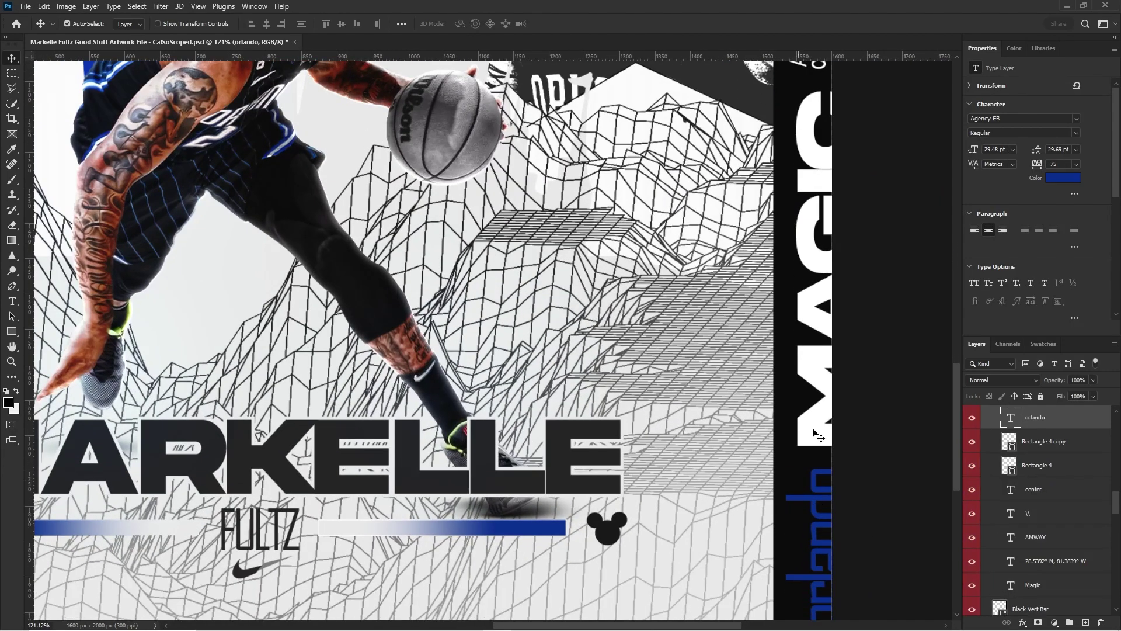
- Select the MAGIC lettering on the black side bar to inspect its font settings
click(816, 424)
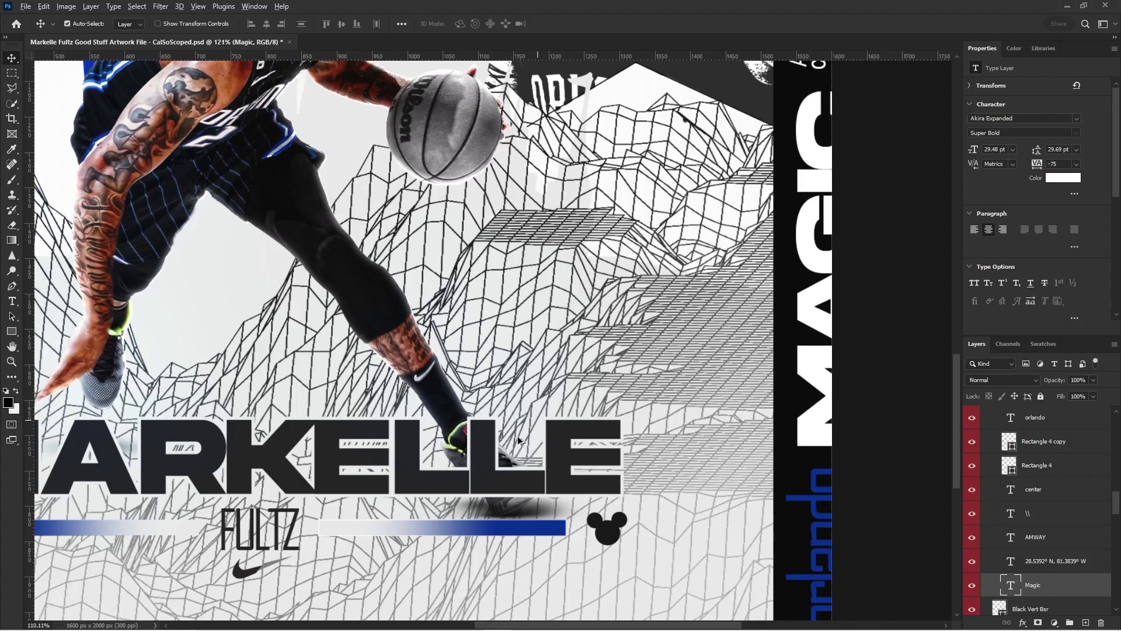
scroll(816, 425, down, 2)
scroll(380, 468, down, 2)
scroll(409, 468, up, 4)
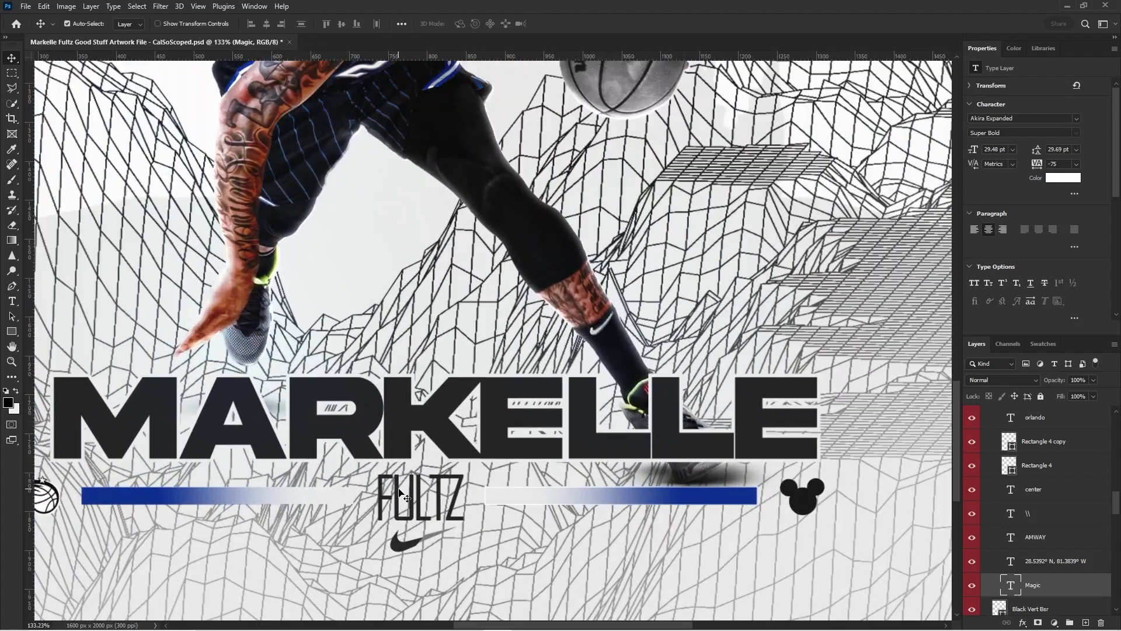
scroll(435, 470, down, 3)
scroll(470, 456, down, 3)
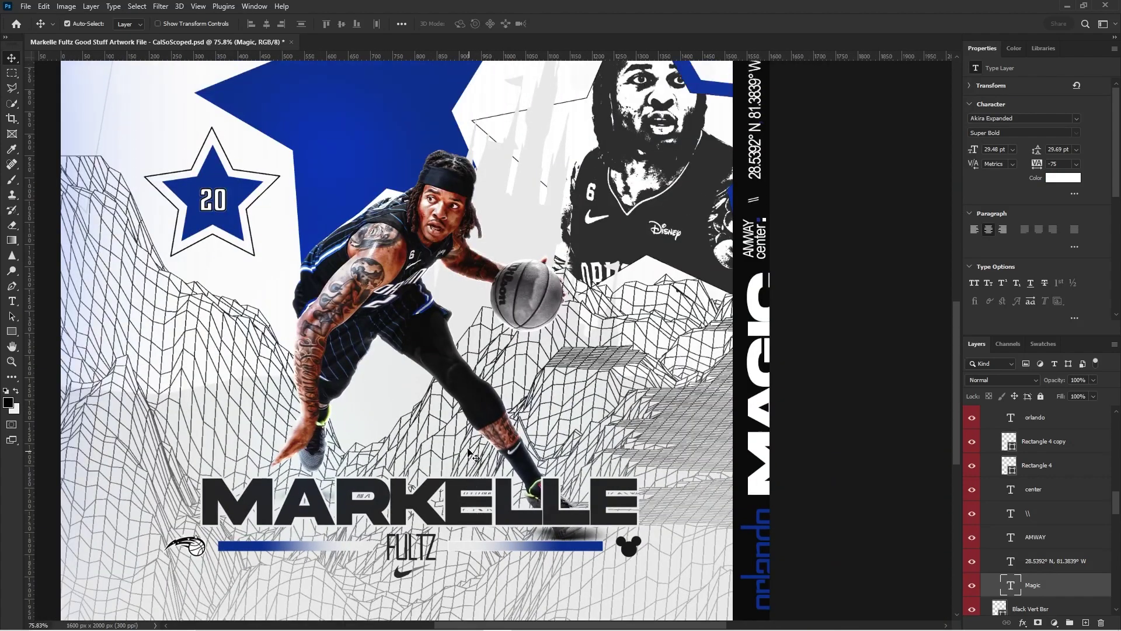
scroll(665, 345, up, 4)
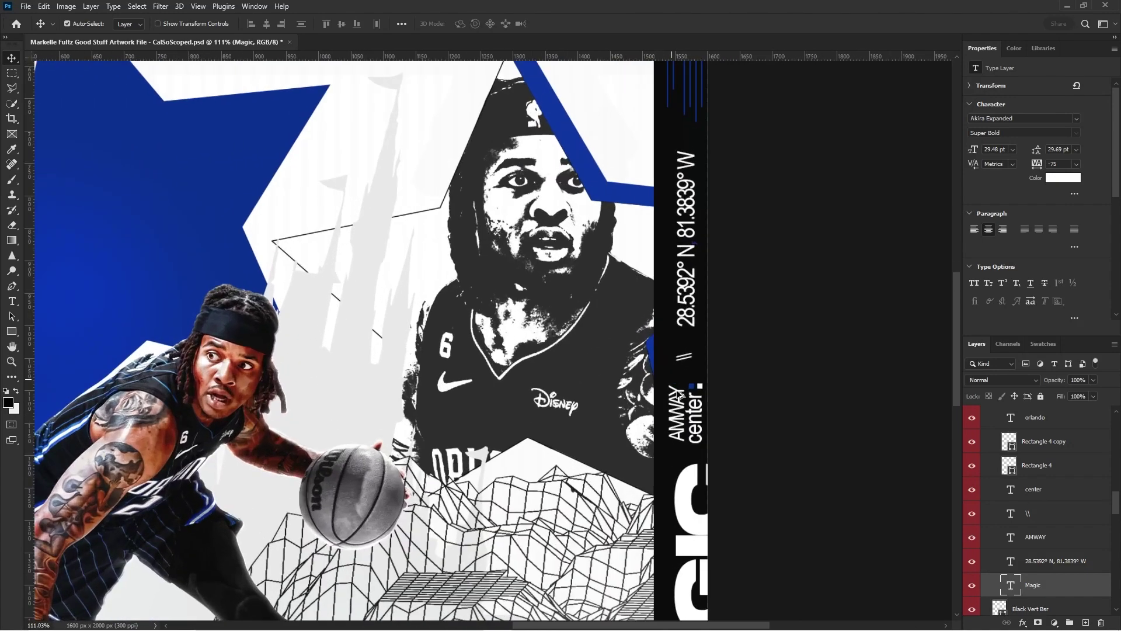
- Select the AMWAY and center text on the side bar to inspect their font settings
click(710, 402)
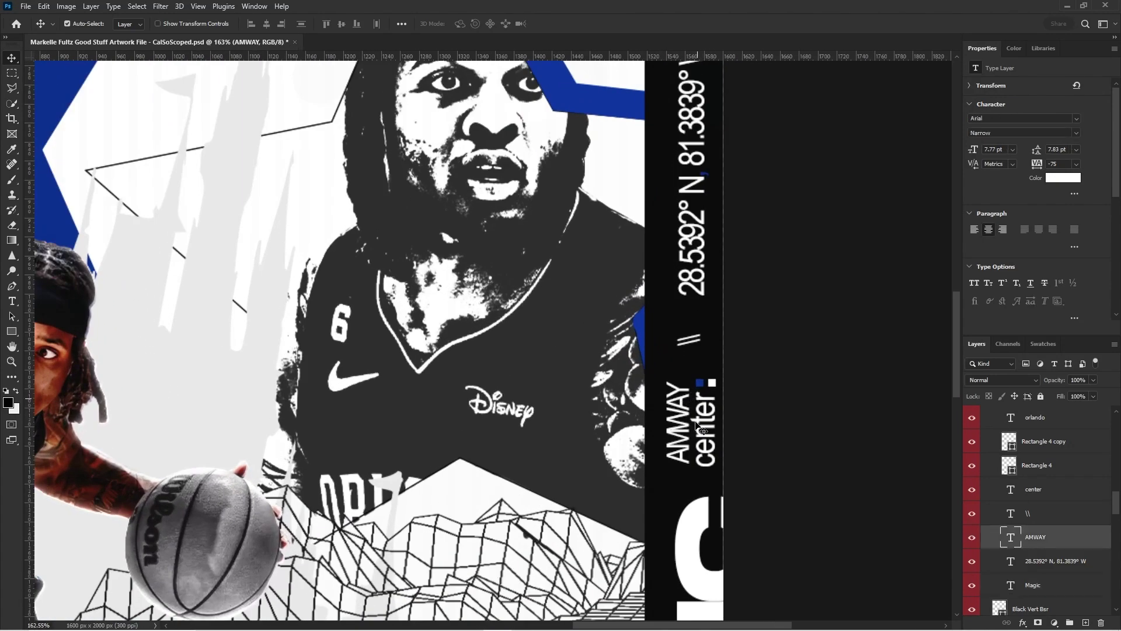
click(705, 441)
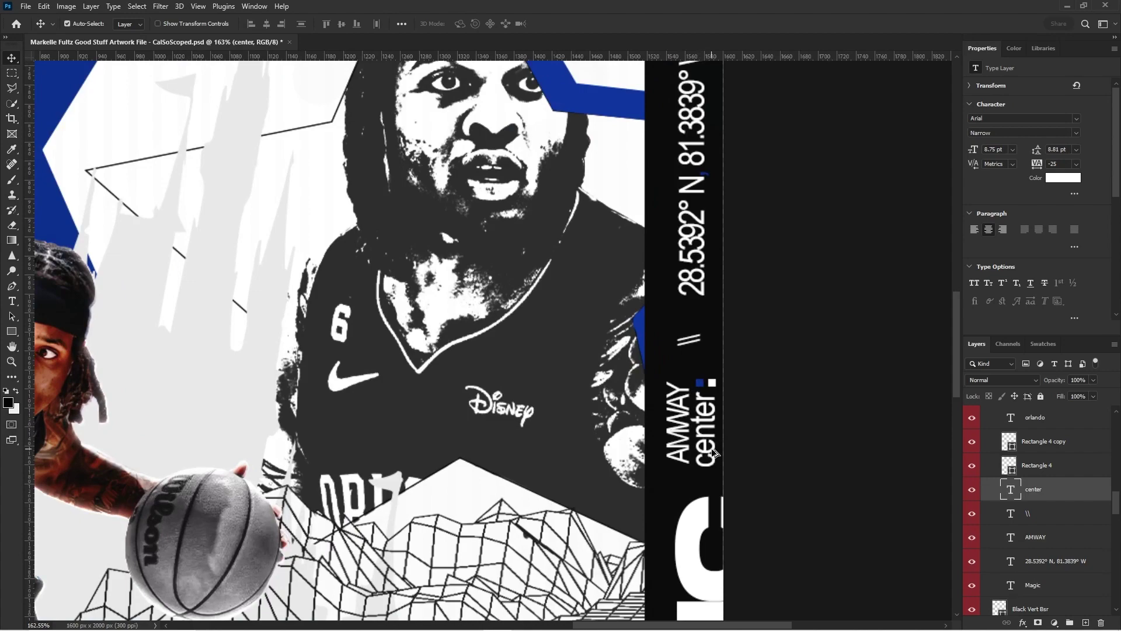
scroll(713, 452, up, 3)
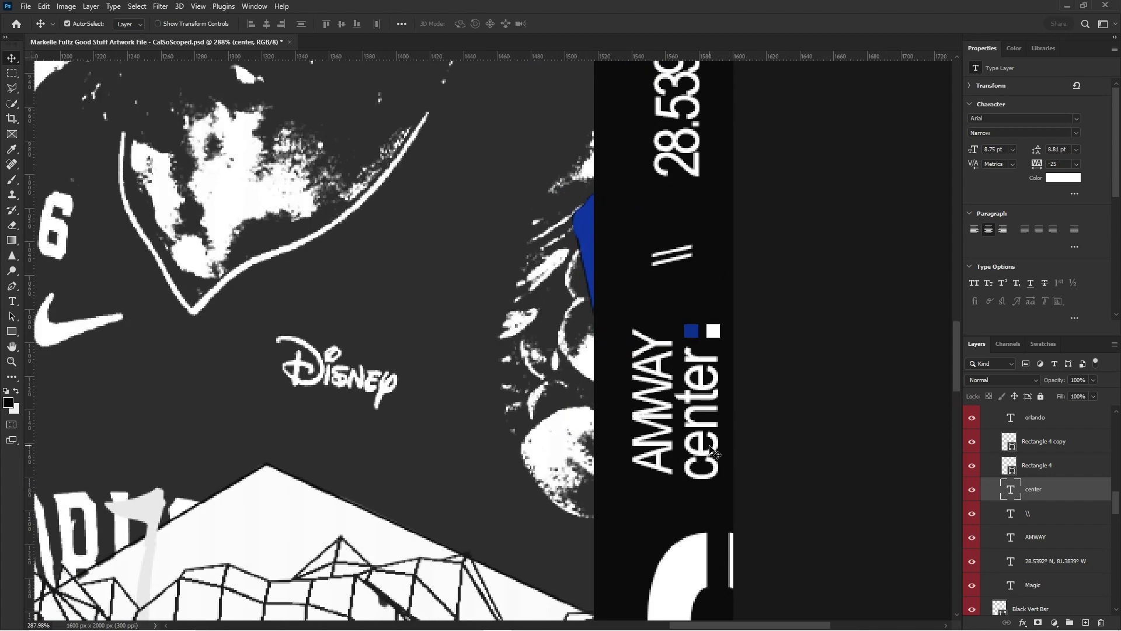
click(642, 397)
scroll(642, 397, down, 3)
scroll(661, 296, down, 2)
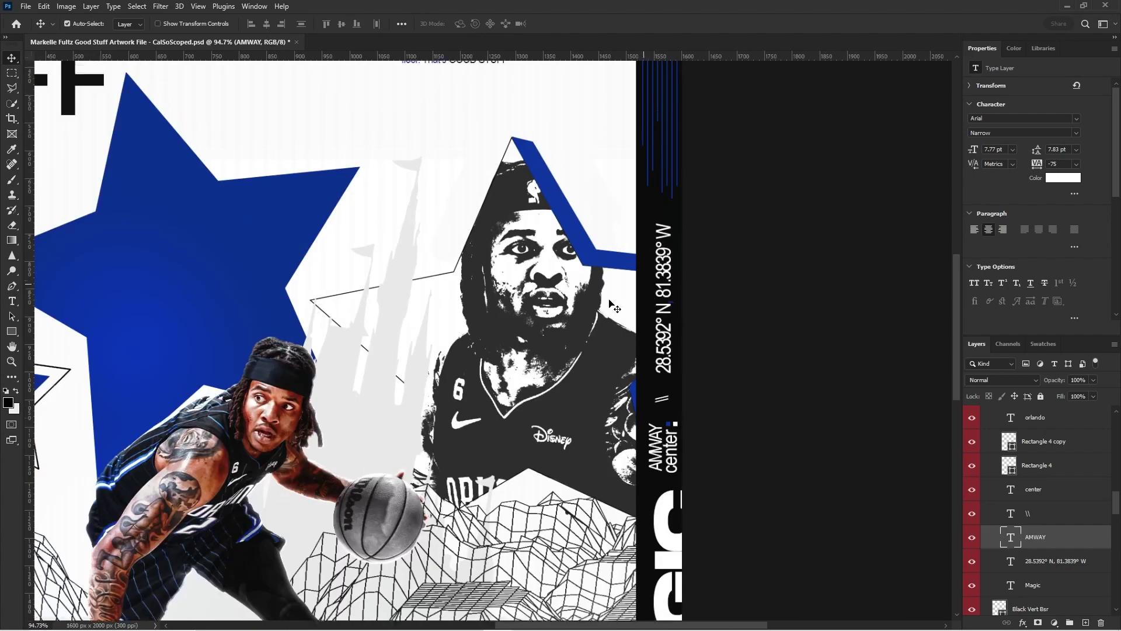
scroll(320, 349, down, 2)
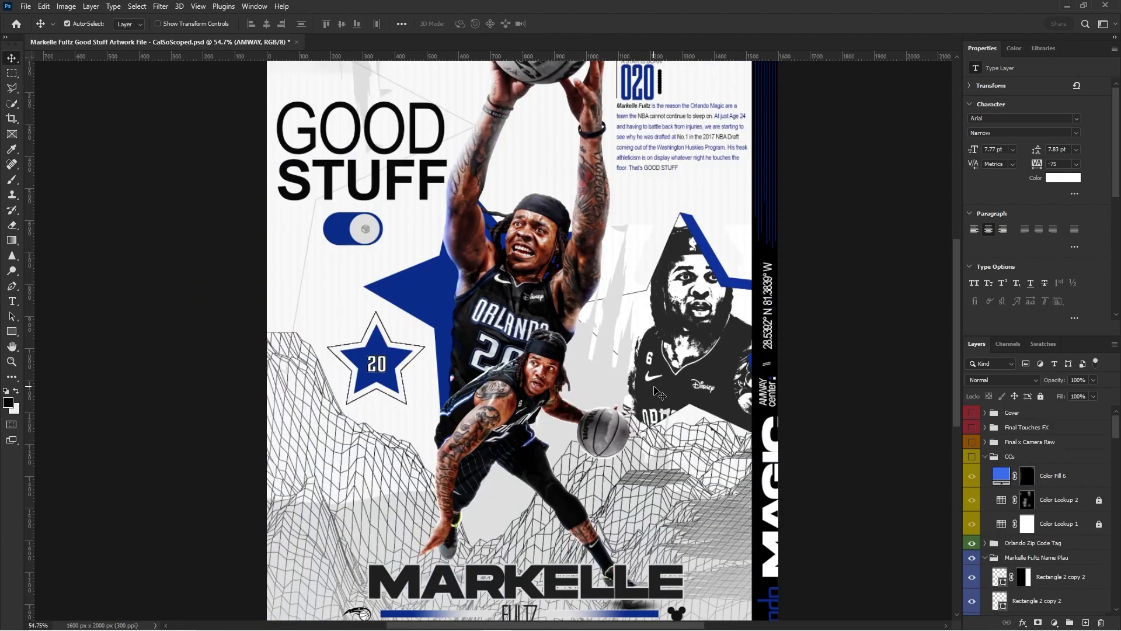
- Show the CCs group with only its Color Lookup 1 adjustment visible
click(972, 461)
drag(971, 499, 971, 523)
click(971, 523)
scroll(678, 473, up, 3)
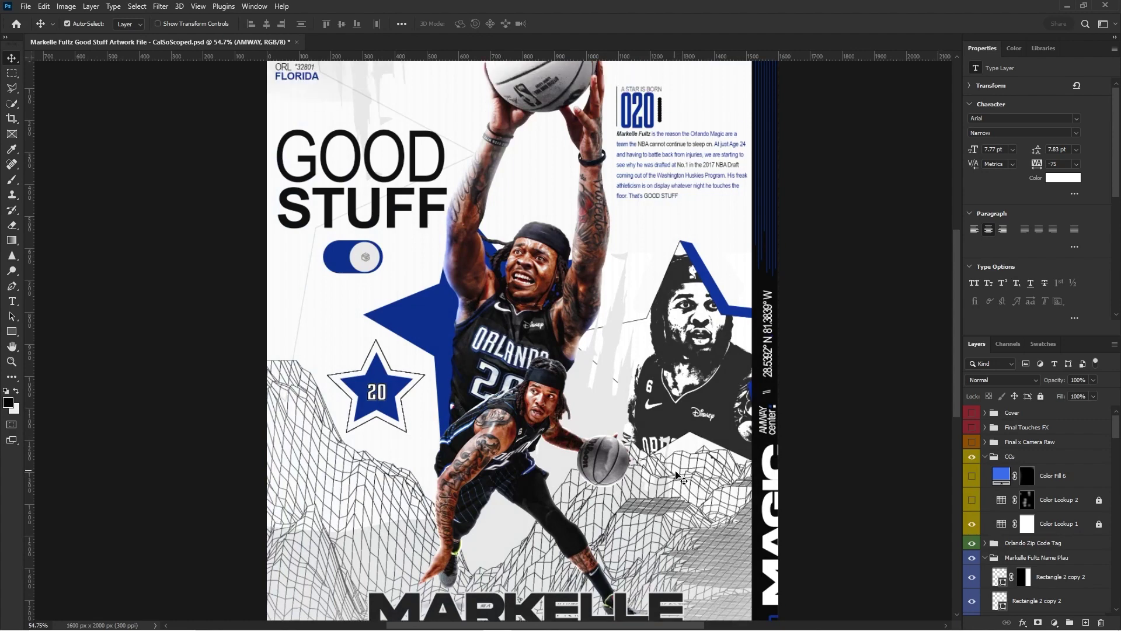
scroll(677, 474, down, 2)
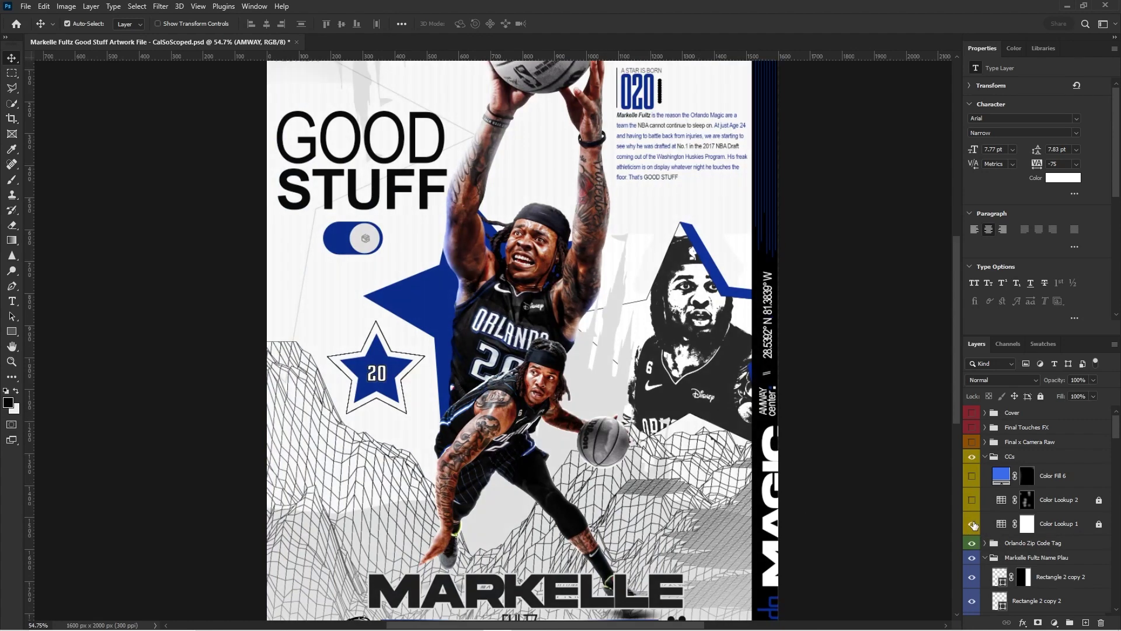
- Select the Color Lookup 1 adjustment layer and unlock it
click(1079, 524)
click(1082, 526)
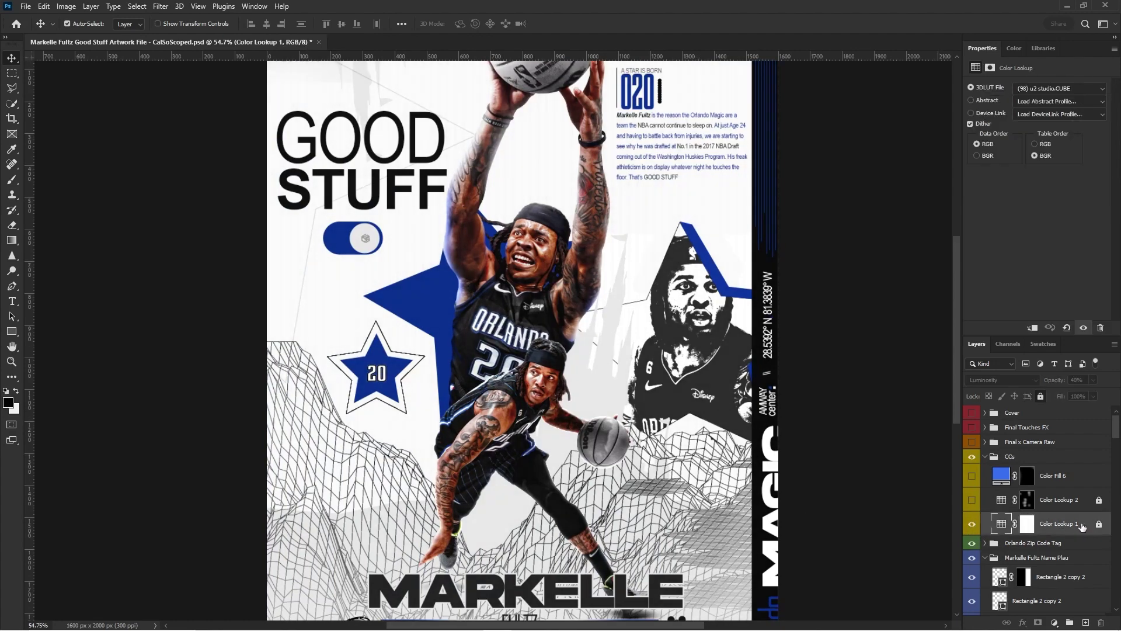
click(1099, 525)
- Try Color Lookup 1 at 100% opacity, and undo the opacity change
click(1093, 379)
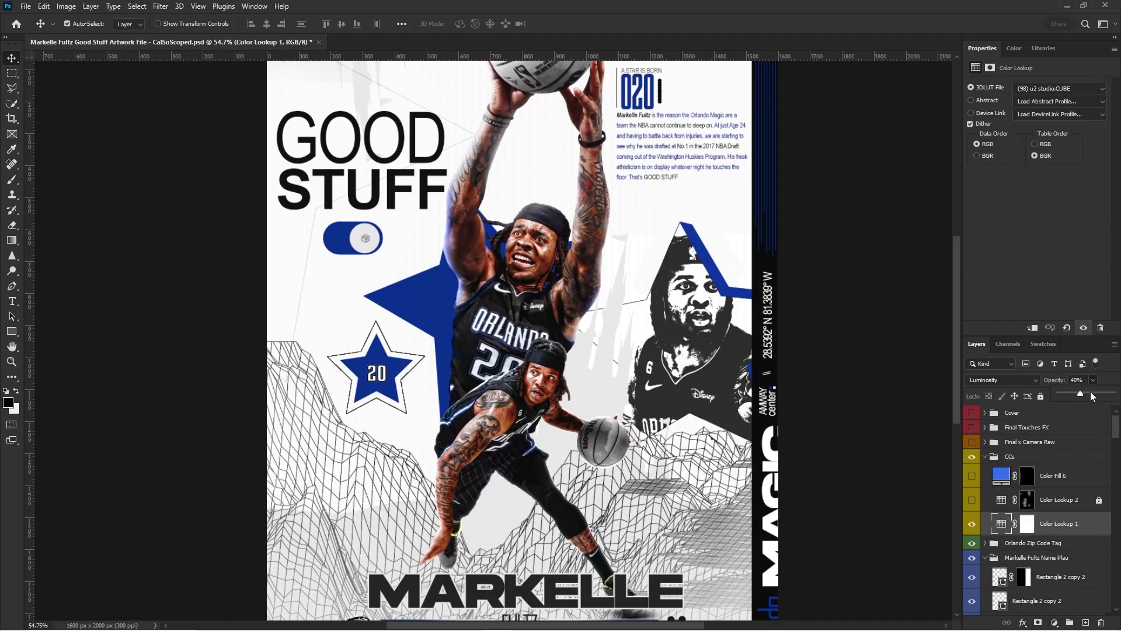
drag(1089, 392, 1113, 393)
scroll(801, 452, up, 1)
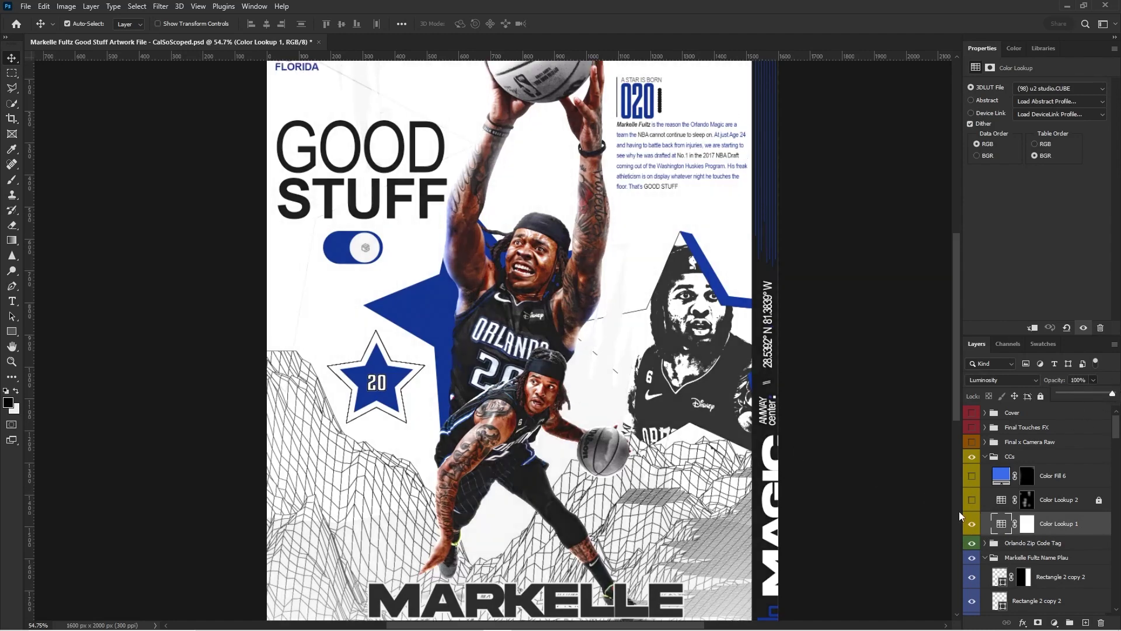
key(ctrl+z)
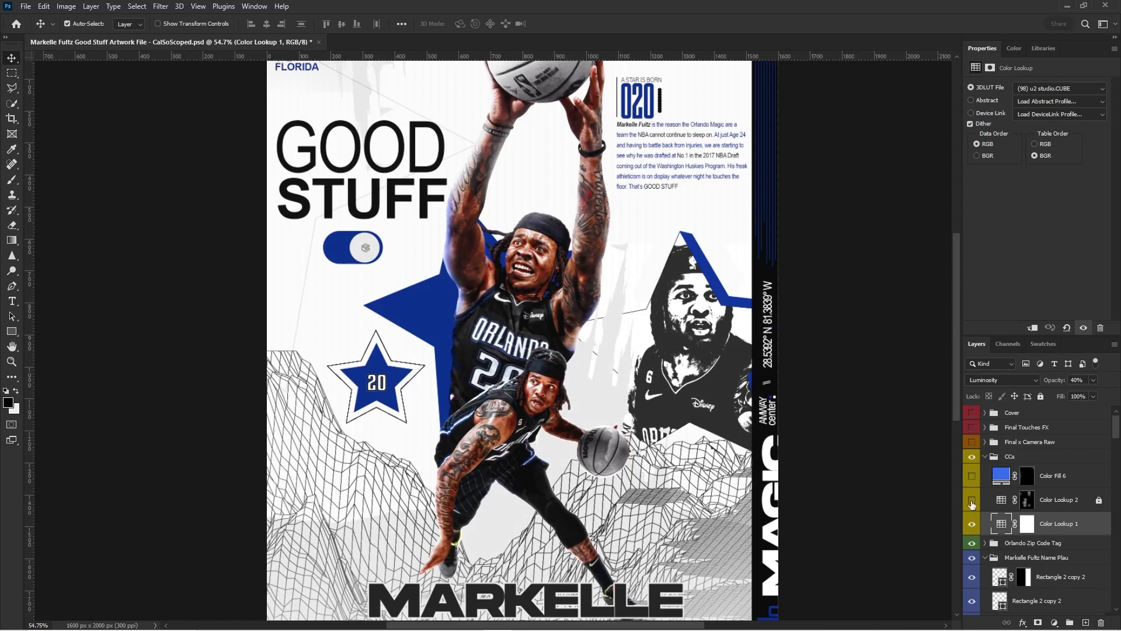
- Show and select Color Lookup 2, and toggle its visibility repeatedly to compare its effect on the players
click(972, 501)
click(1080, 506)
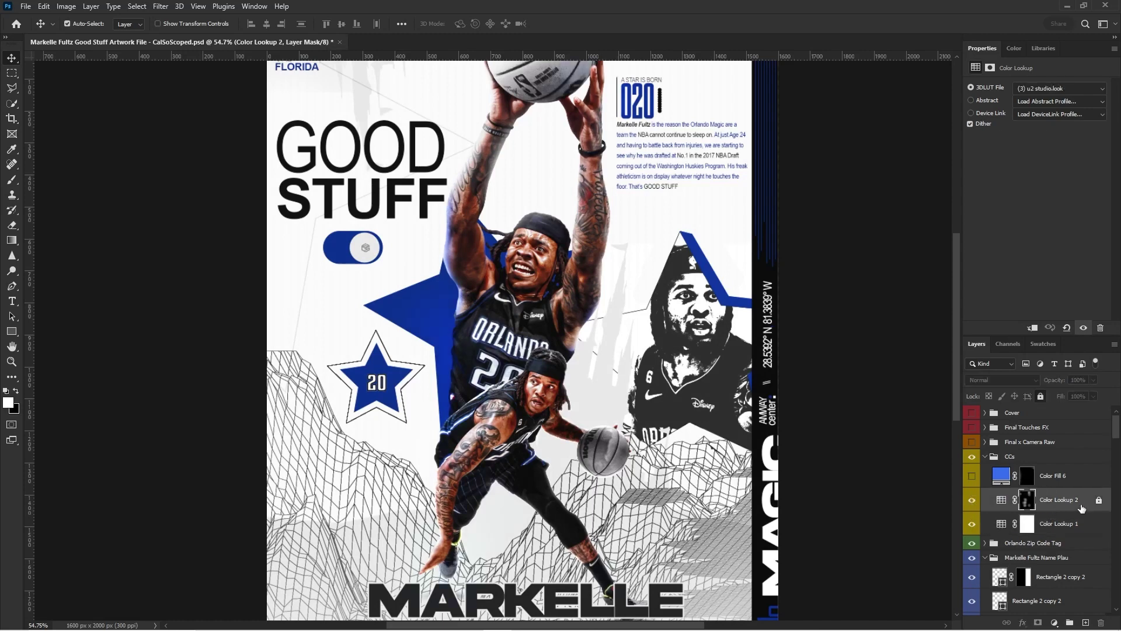
click(972, 501)
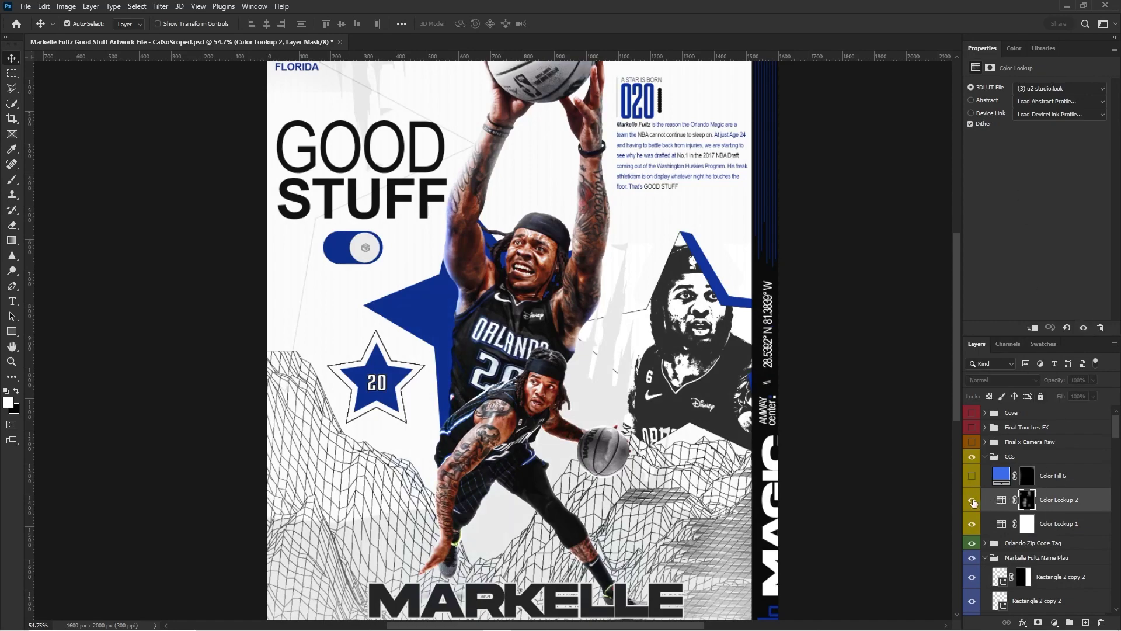
click(972, 501)
click(972, 501)
click(972, 501)
click(972, 501)
click(971, 501)
click(971, 501)
scroll(447, 392, up, 6)
click(971, 502)
click(972, 501)
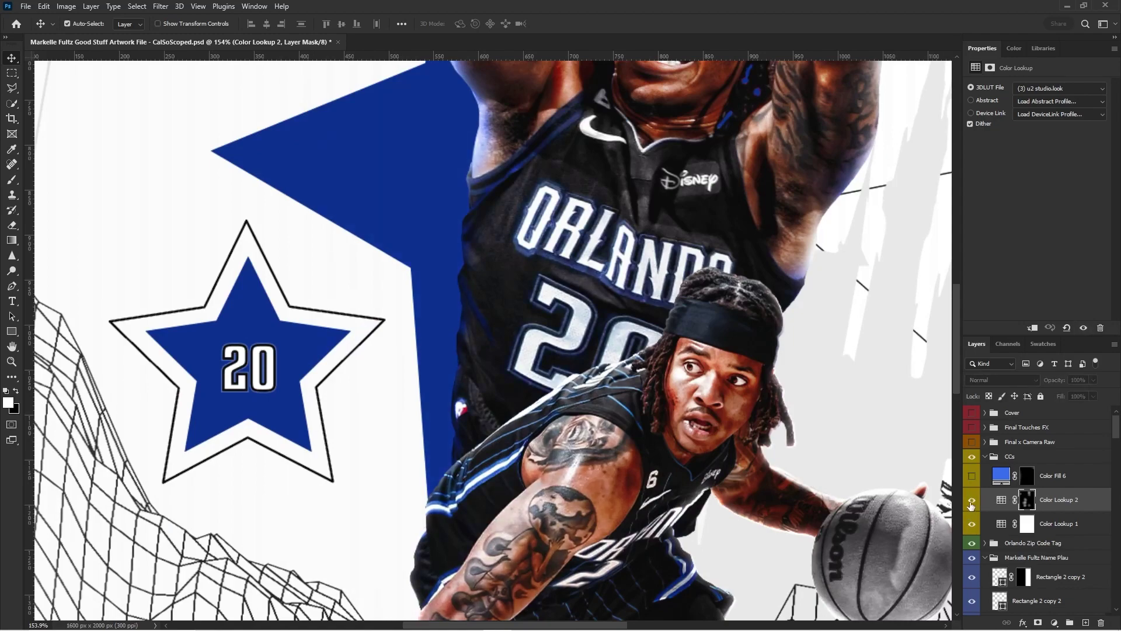
click(972, 501)
scroll(757, 444, down, 5)
- Show the Color Fill 6 layer, and toggle the whole CCs group off and on to compare the colour correction
click(972, 476)
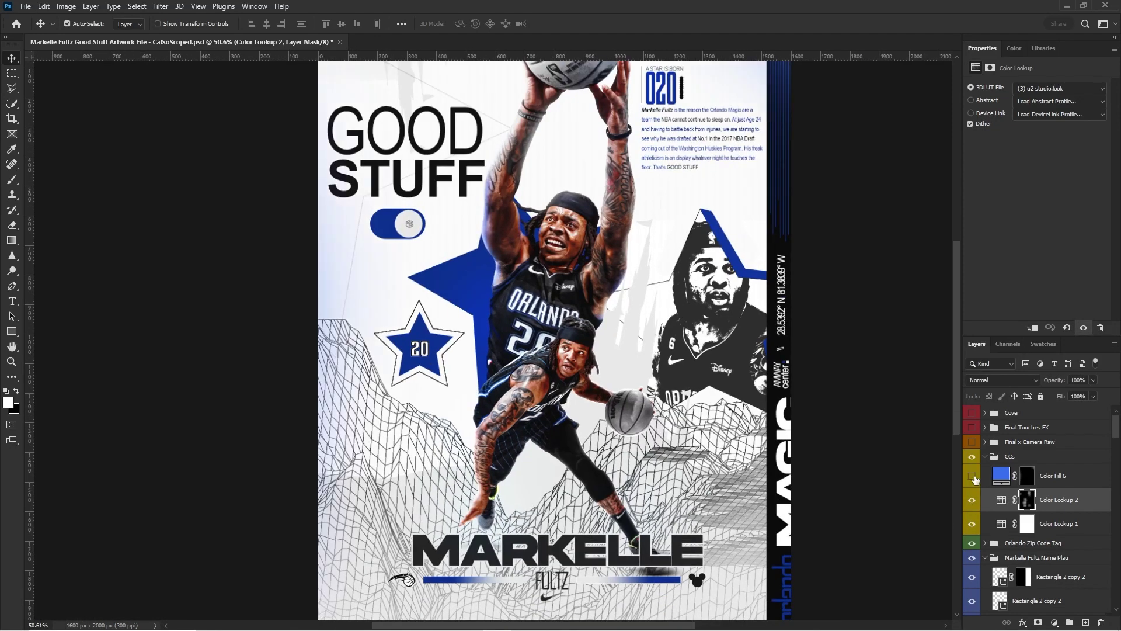
click(972, 476)
click(972, 476)
scroll(367, 341, down, 1)
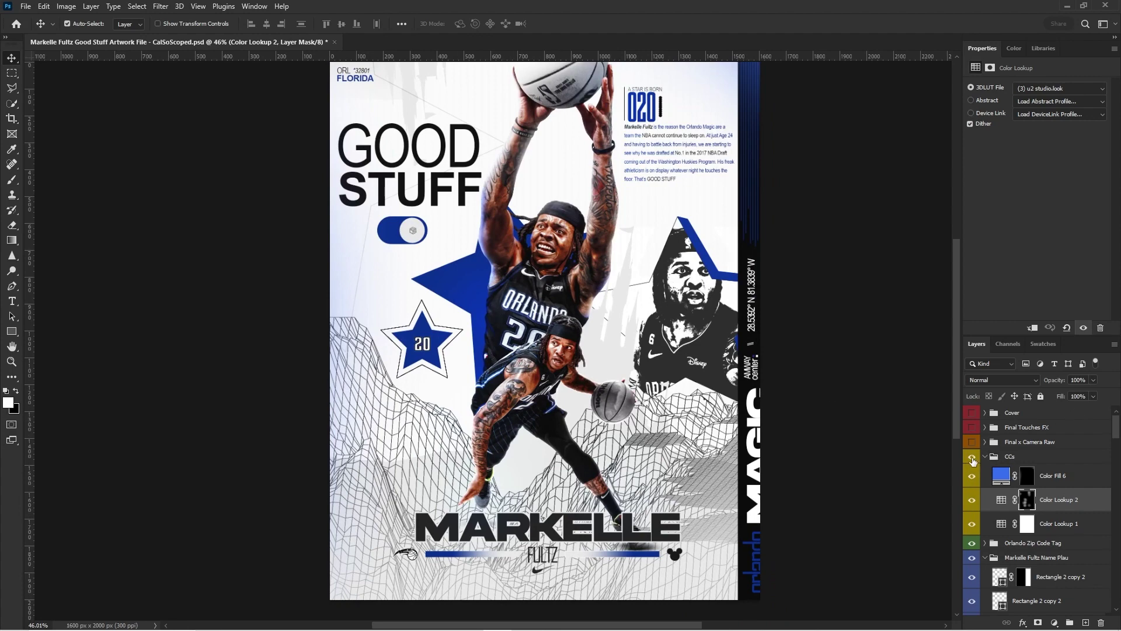
click(972, 459)
click(973, 459)
scroll(730, 429, down, 1)
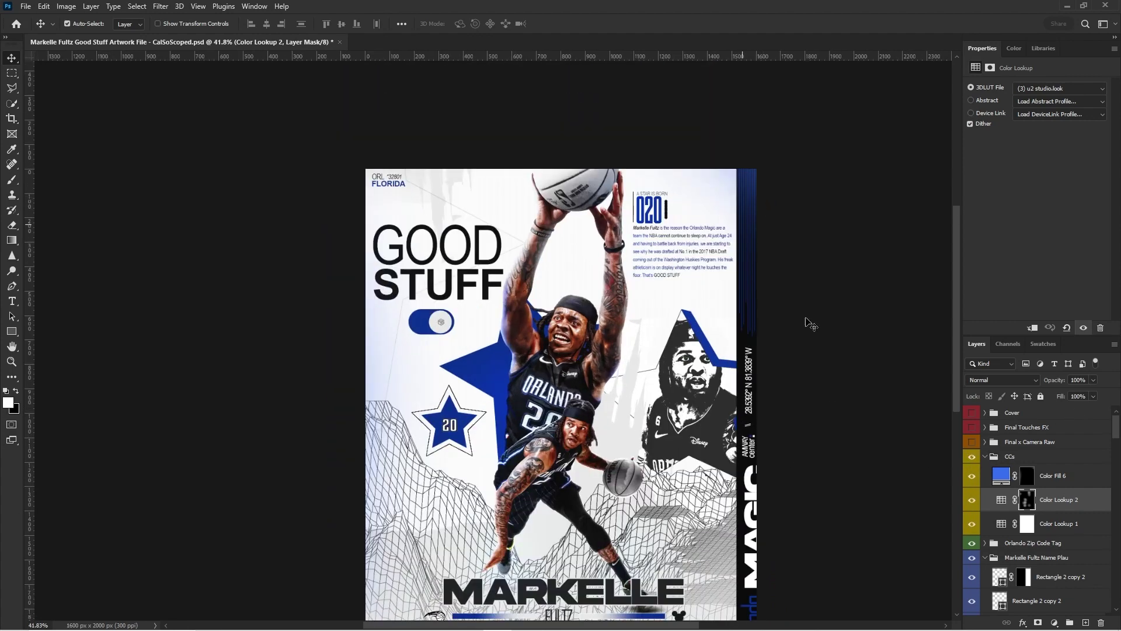
- Show the Final x Camera Raw group, toggling it off and on to compare, and collapse the CCs group
click(989, 459)
click(972, 443)
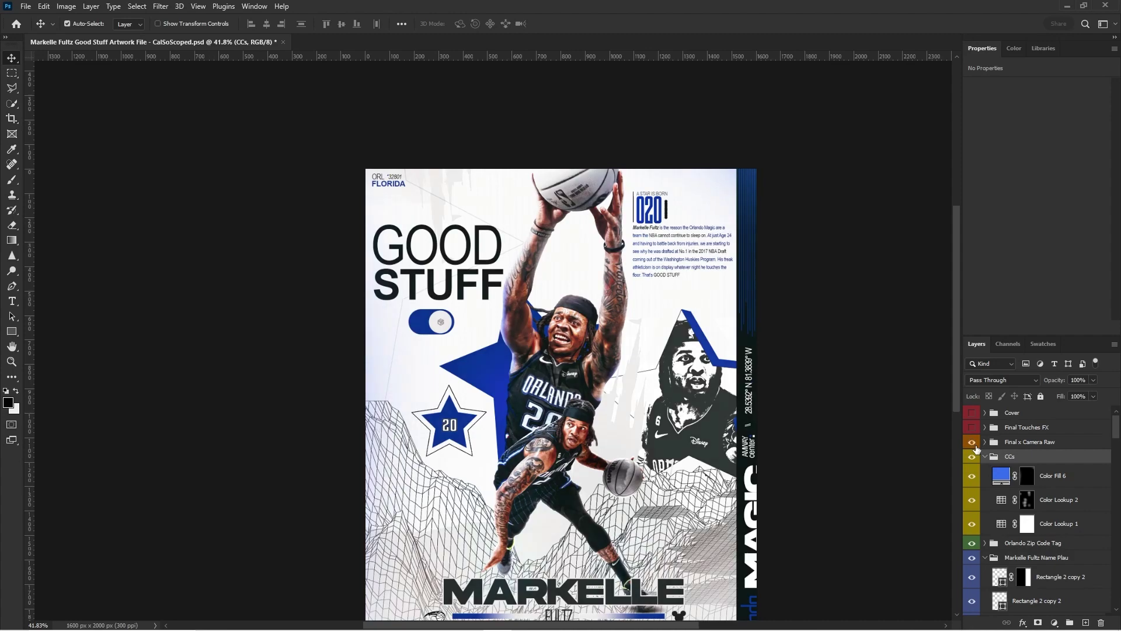
click(971, 442)
click(971, 442)
click(984, 459)
- Open the poster's Camera Raw filter settings and try the Vintage 08 profile with its amount at 96
click(442, 286)
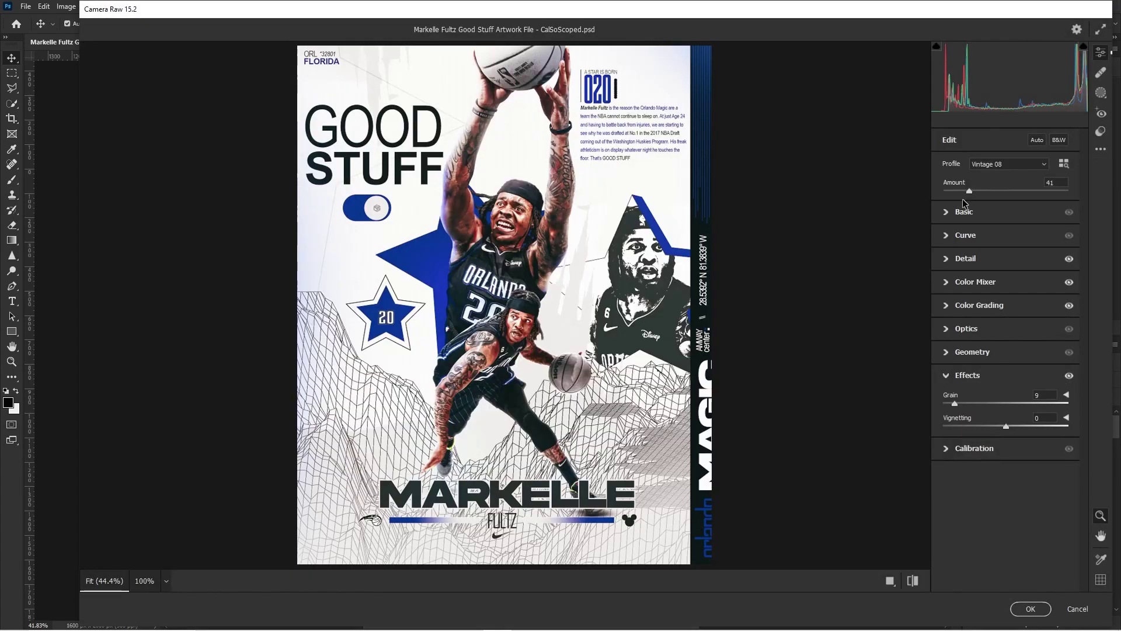
drag(970, 190, 1003, 191)
click(1021, 167)
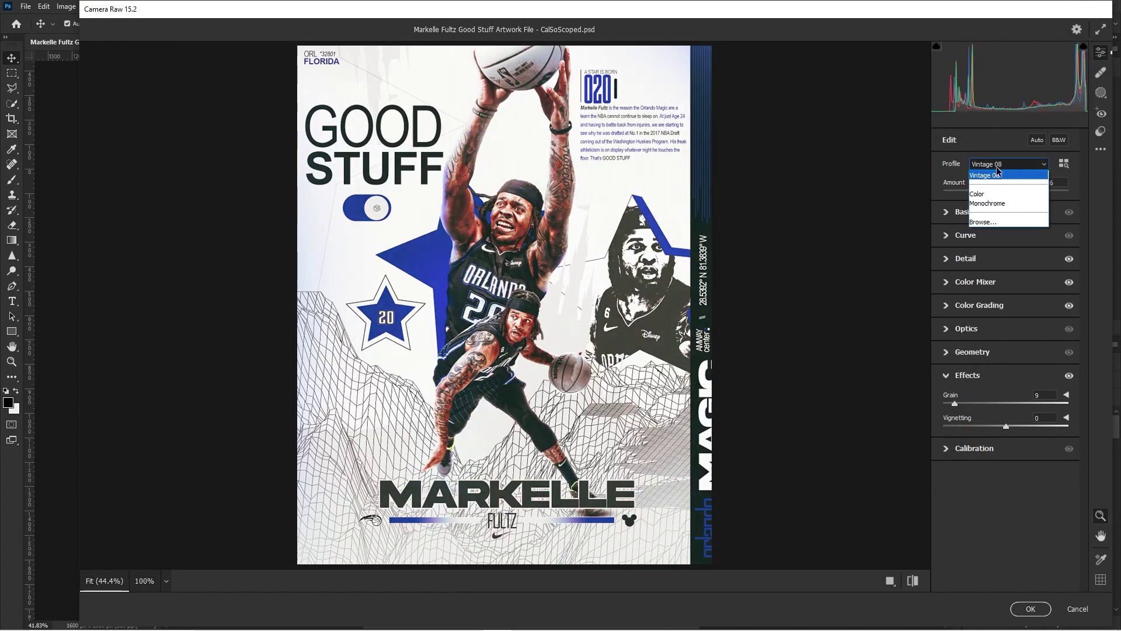
click(940, 167)
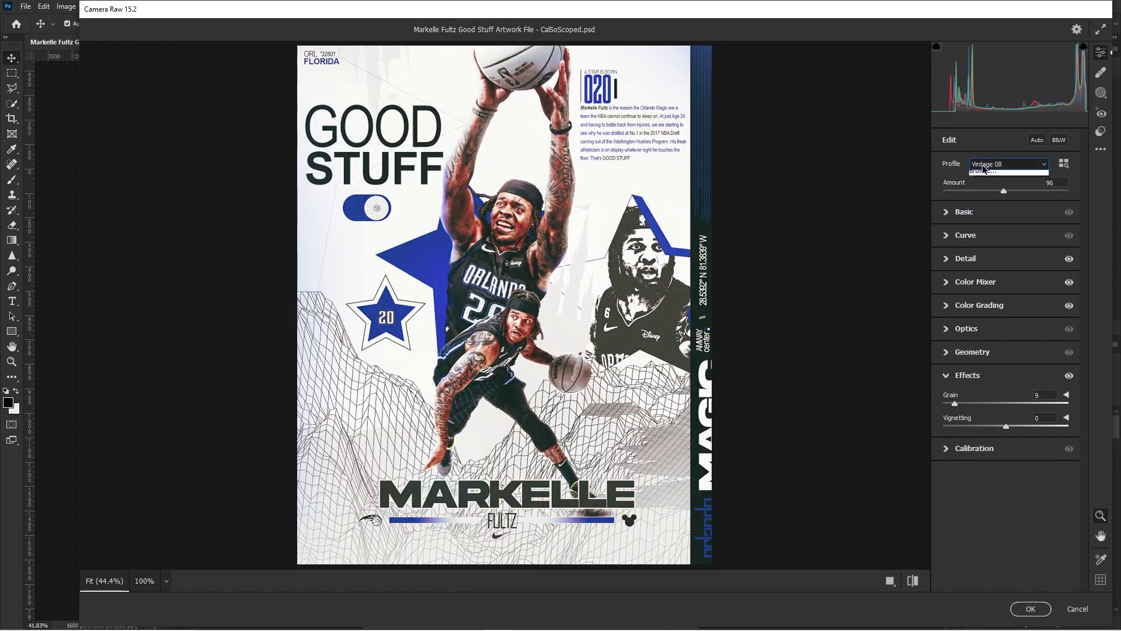
- Browse Camera Raw's Vintage and Modern profiles and preview them on the poster
click(995, 169)
click(986, 223)
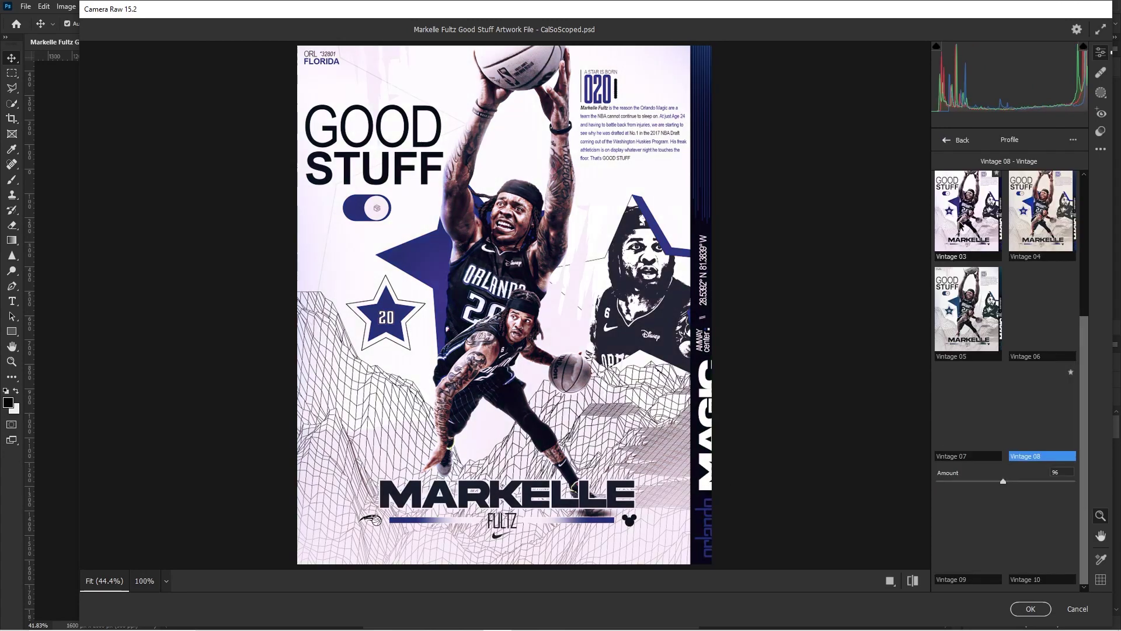
scroll(992, 292, up, 5)
click(952, 272)
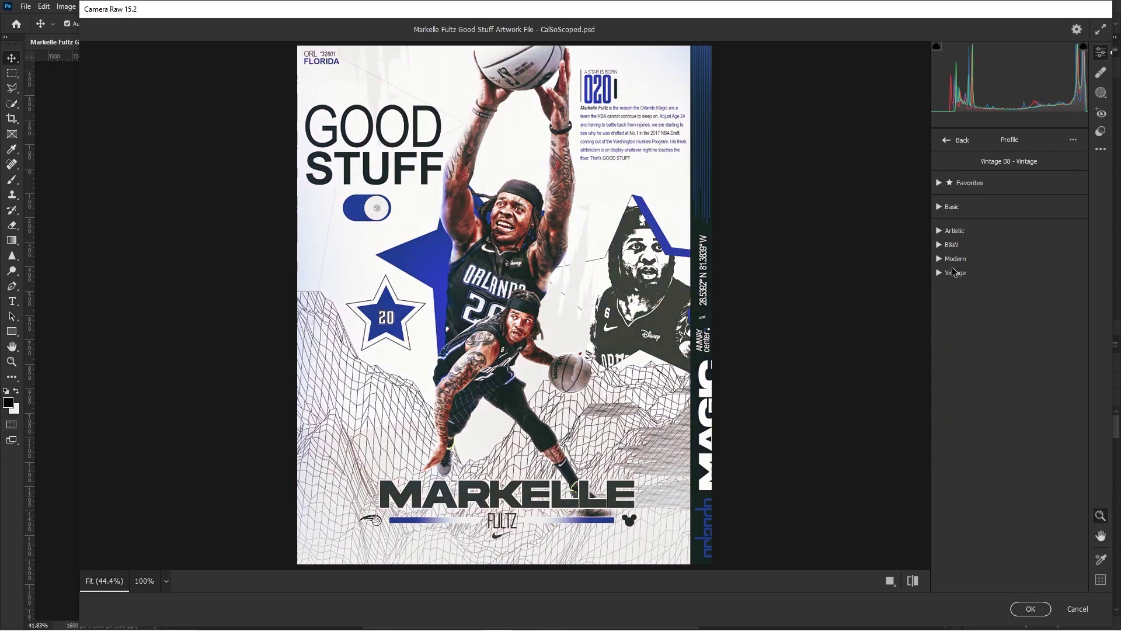
click(951, 259)
scroll(1010, 453, down, 3)
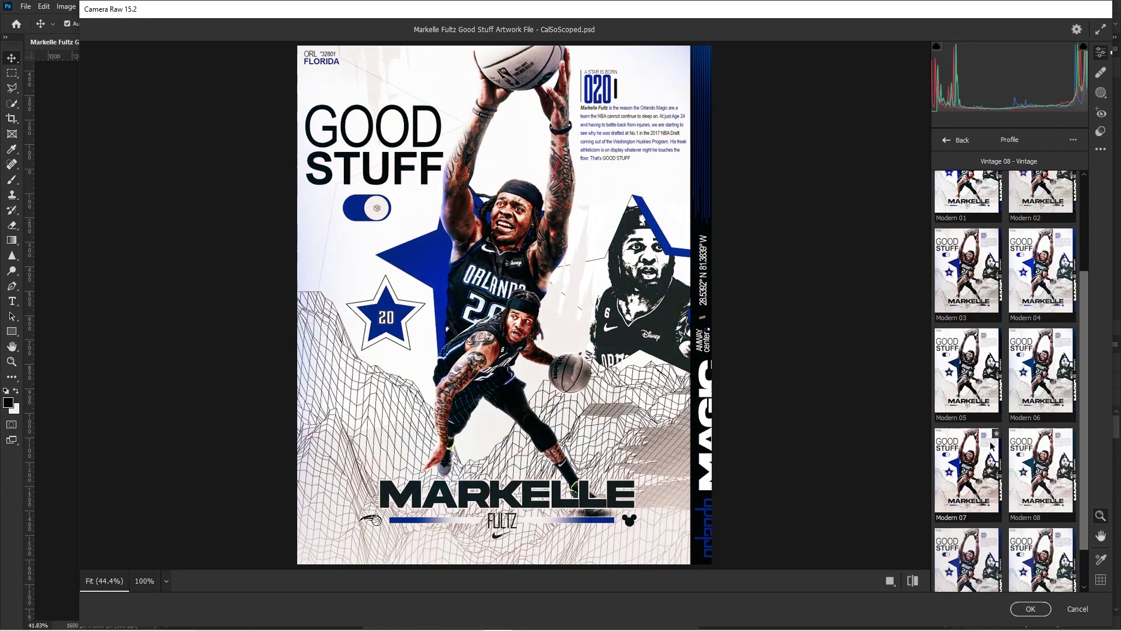
scroll(1000, 441, up, 5)
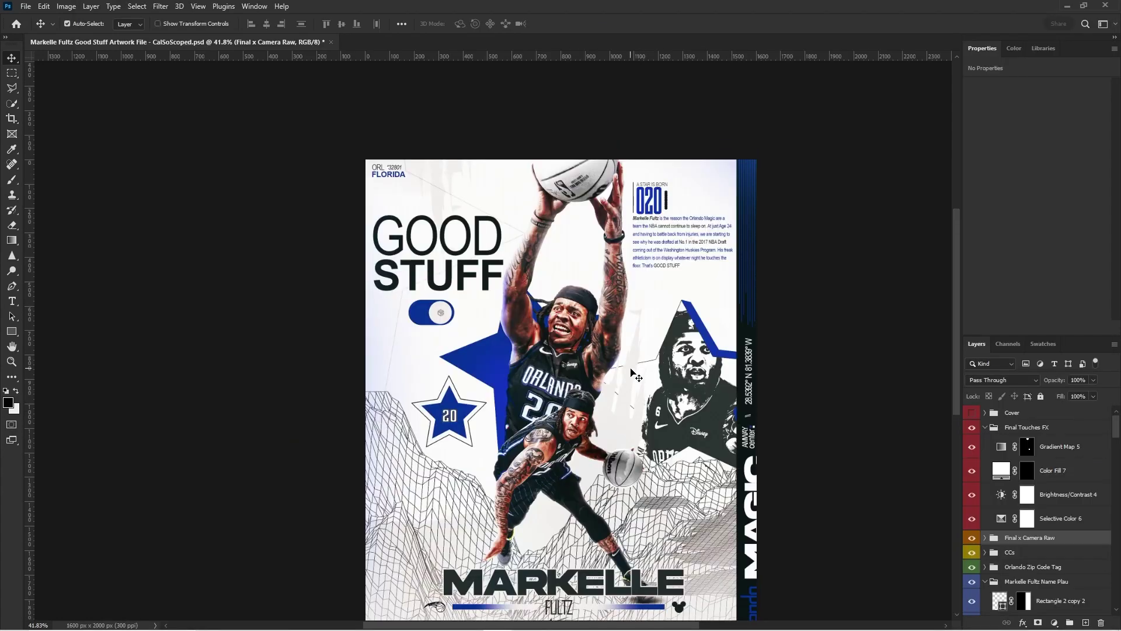
- Toggle the Gradient Map 5 adjustment in the Final Touches FX group off and on to compare the poster's look
scroll(603, 307, up, 3)
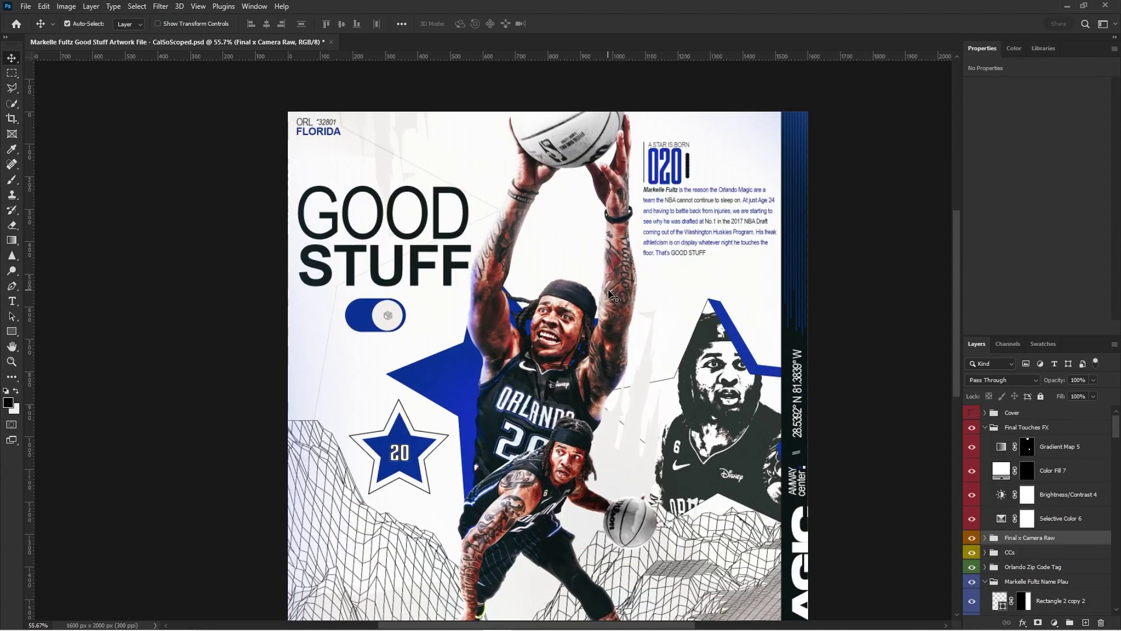
alt+scroll(572, 408, down, 1)
scroll(591, 435, down, 1)
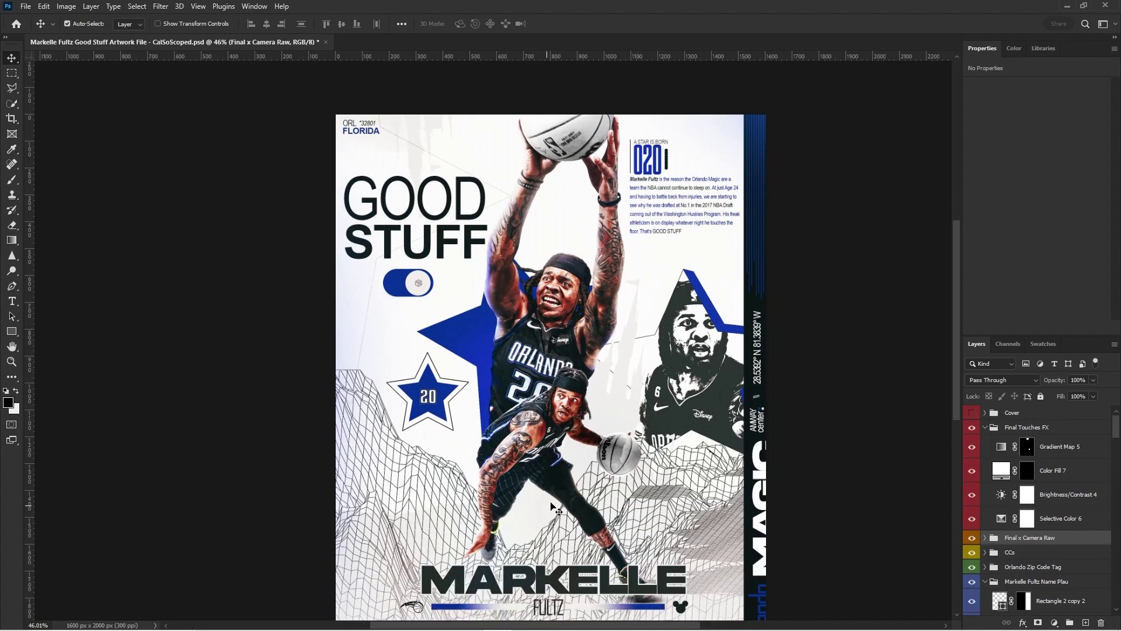
scroll(604, 455, up, 1)
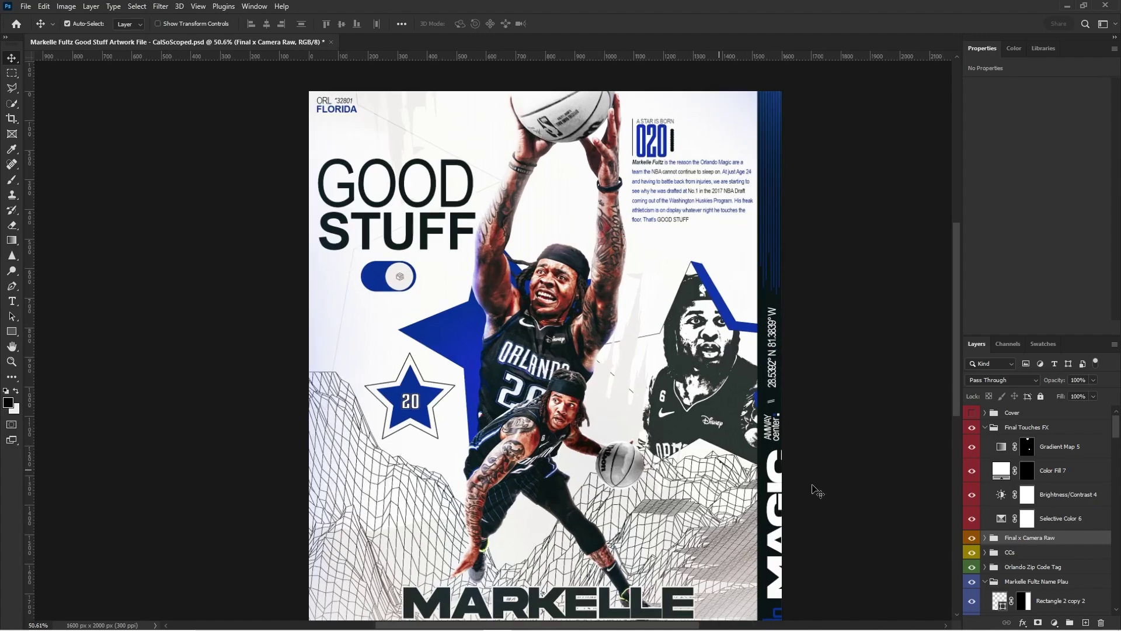
click(971, 446)
click(972, 446)
click(972, 446)
click(971, 446)
click(971, 446)
scroll(666, 525, up, 3)
scroll(667, 523, up, 5)
scroll(588, 401, down, 11)
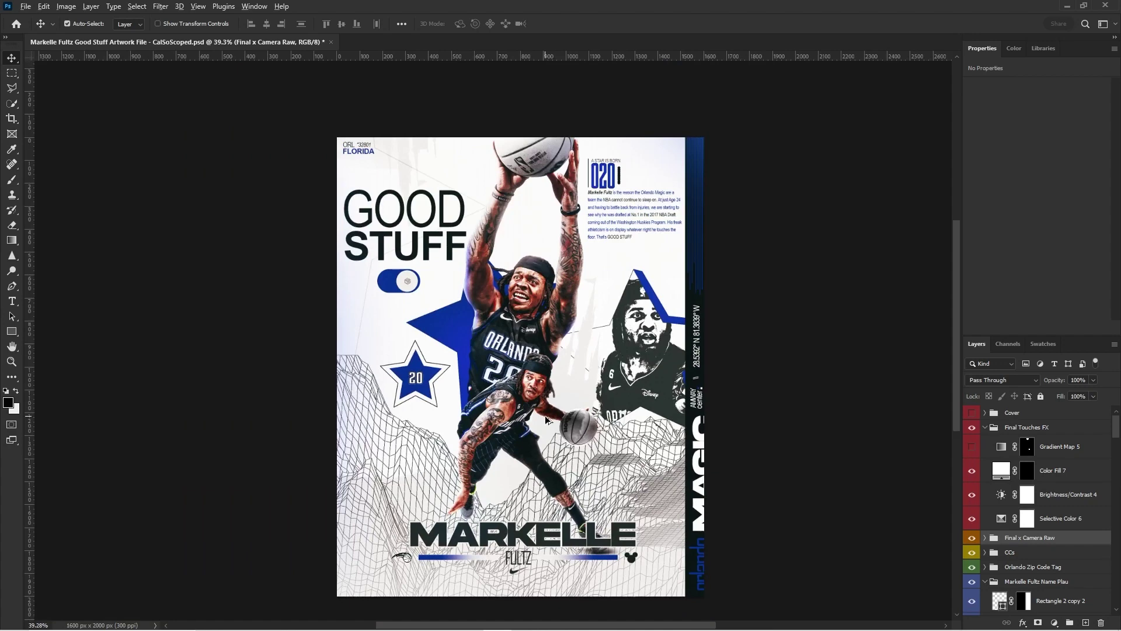
scroll(548, 424, up, 4)
click(972, 446)
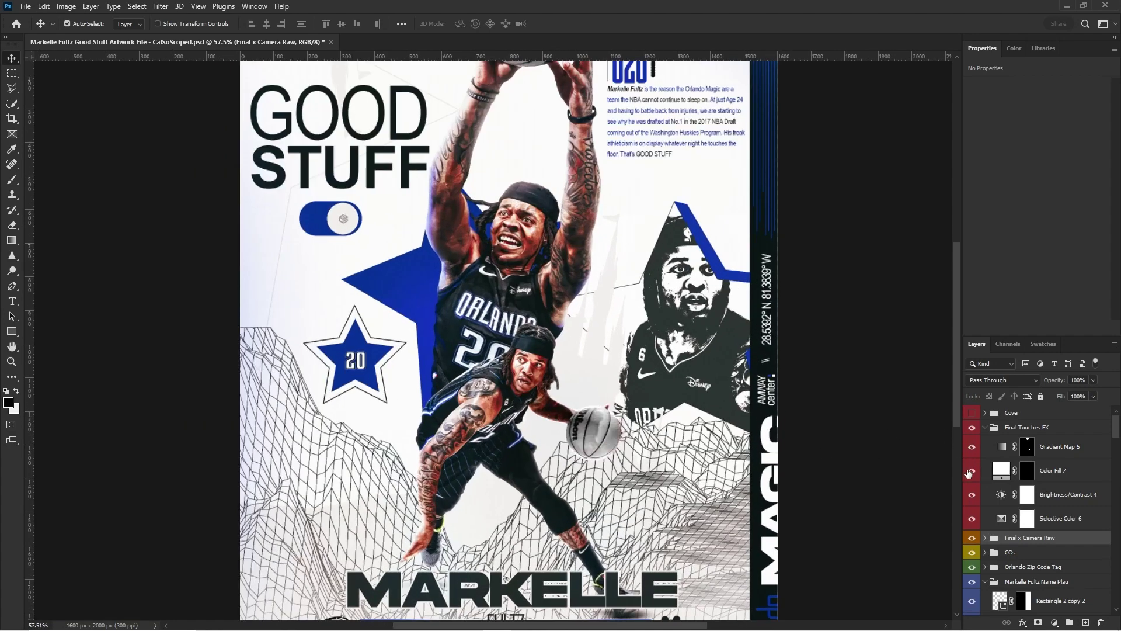
- Check the poster with the Brightness/Contrast 4 and Selective Color 6 adjustments hidden, and collapse the Final Touches FX group
scroll(862, 469, down, 3)
scroll(892, 488, up, 1)
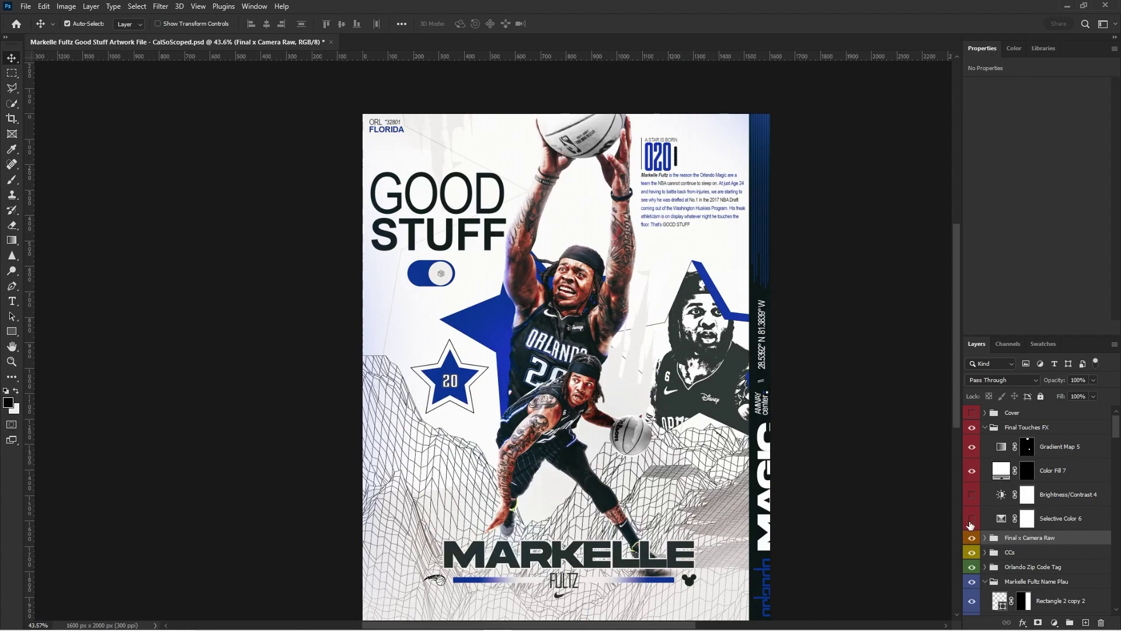
click(985, 428)
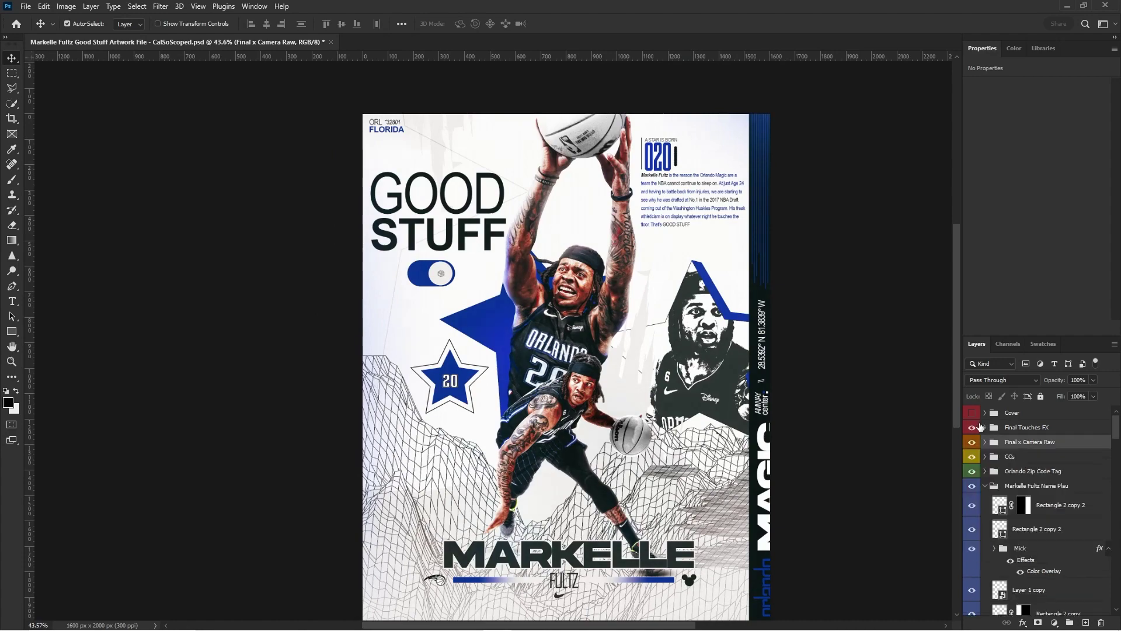
- Examine the finished Markelle Fultz poster both up close and as a whole
scroll(496, 409, up, 1)
scroll(509, 403, down, 1)
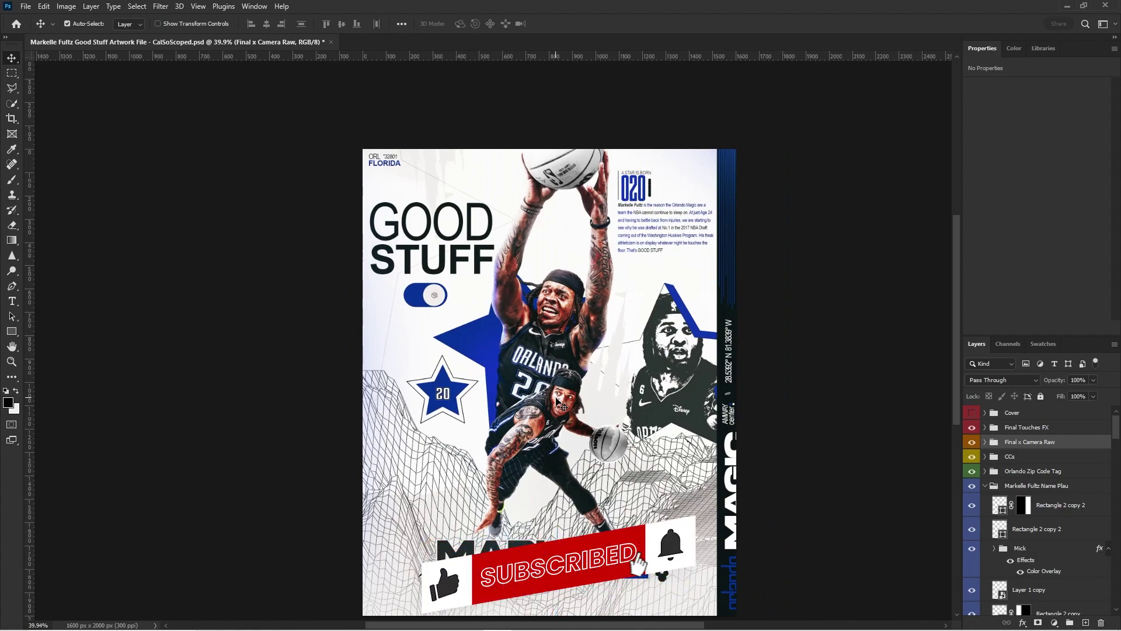
scroll(608, 295, up, 3)
scroll(575, 277, down, 2)
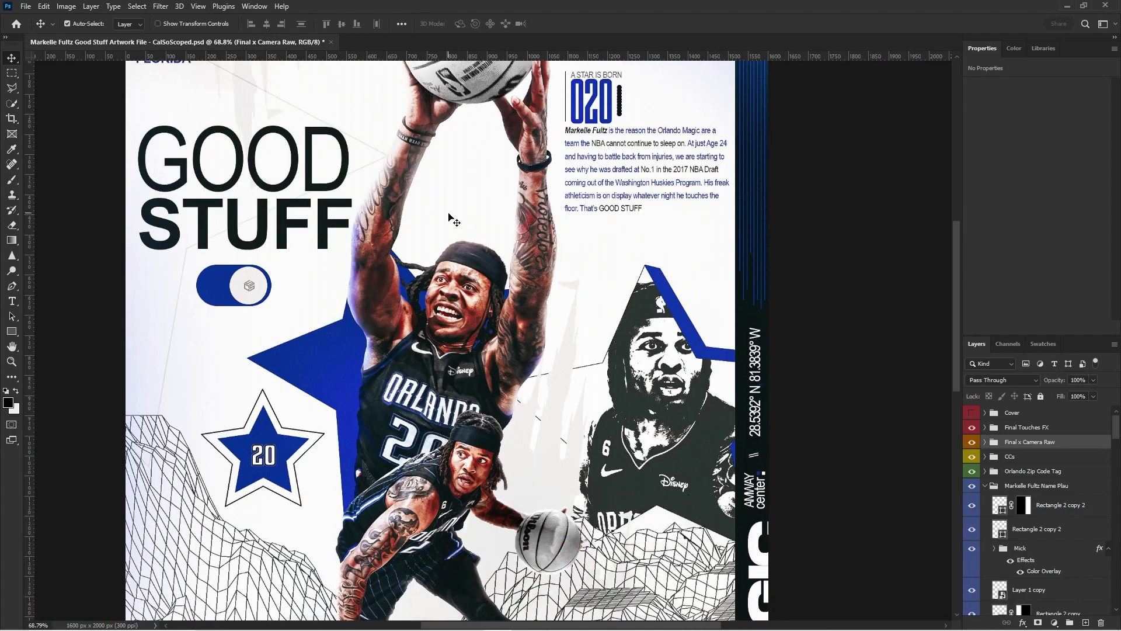
scroll(444, 271, down, 2)
scroll(389, 271, down, 1)
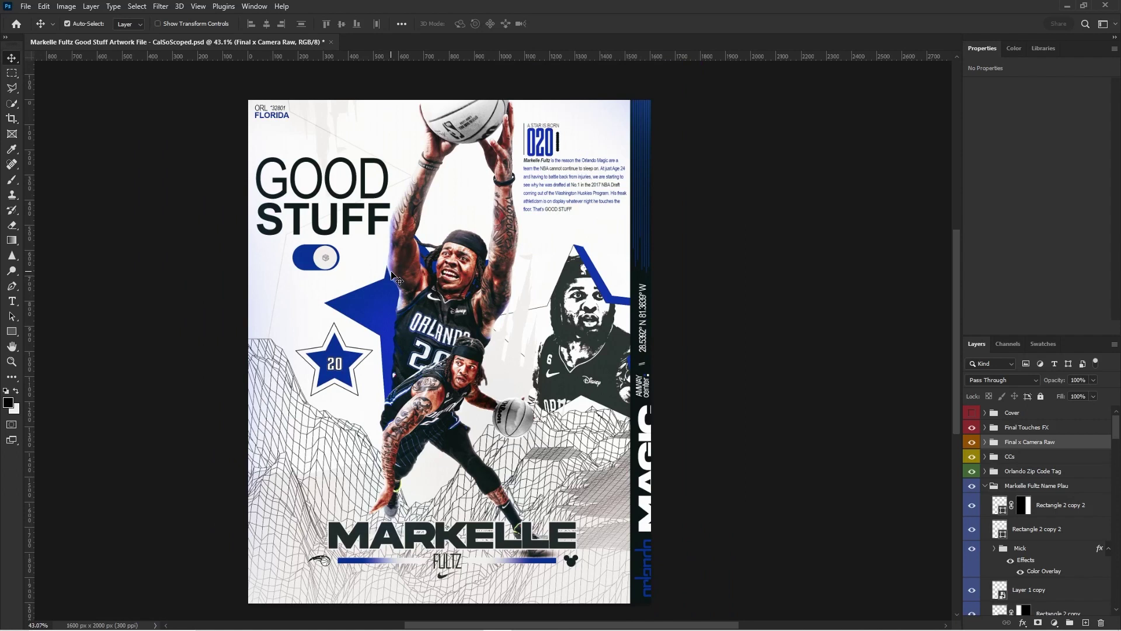
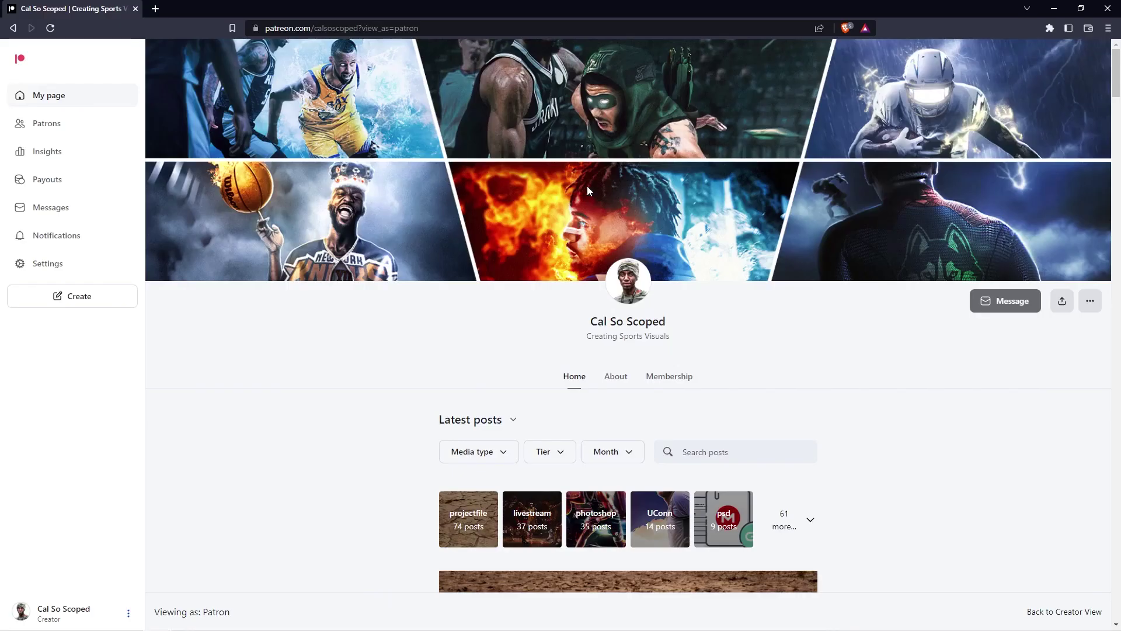
- Switch to the creator's Patreon page in the browser and look through its latest posts of project files, textures and mockups
scroll(583, 186, down, 4)
scroll(530, 203, down, 15)
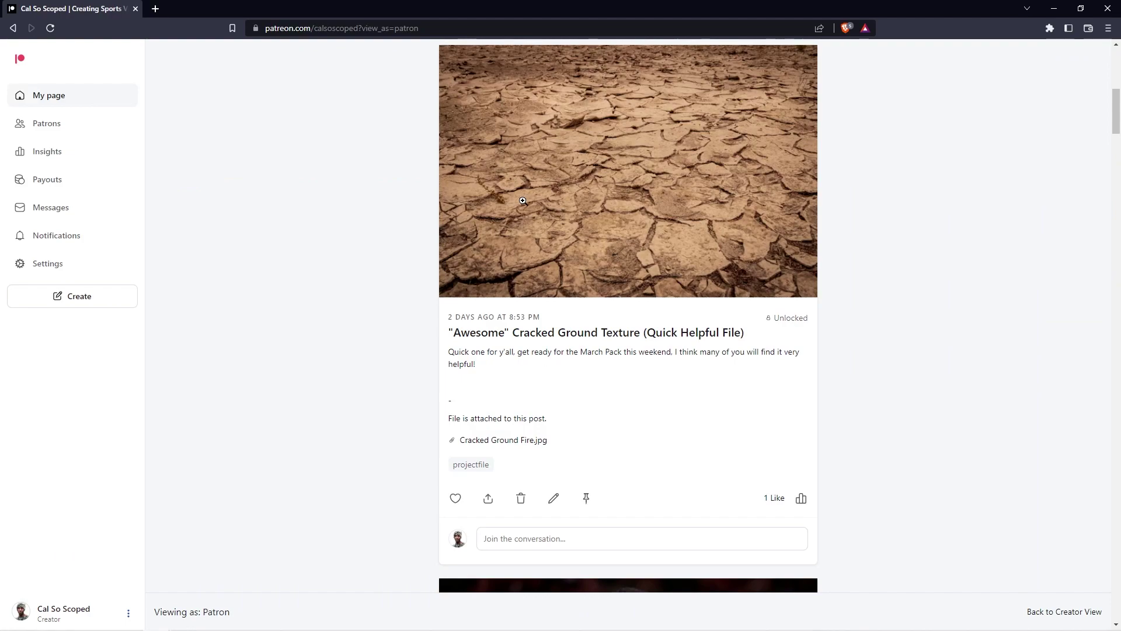
scroll(477, 203, down, 14)
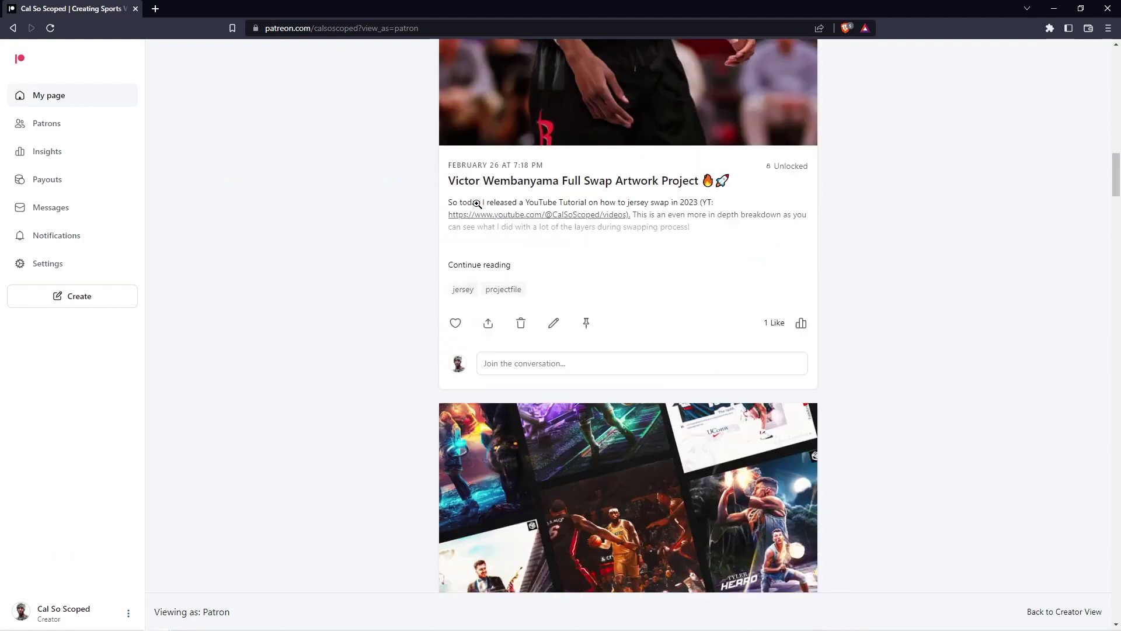
scroll(477, 203, down, 10)
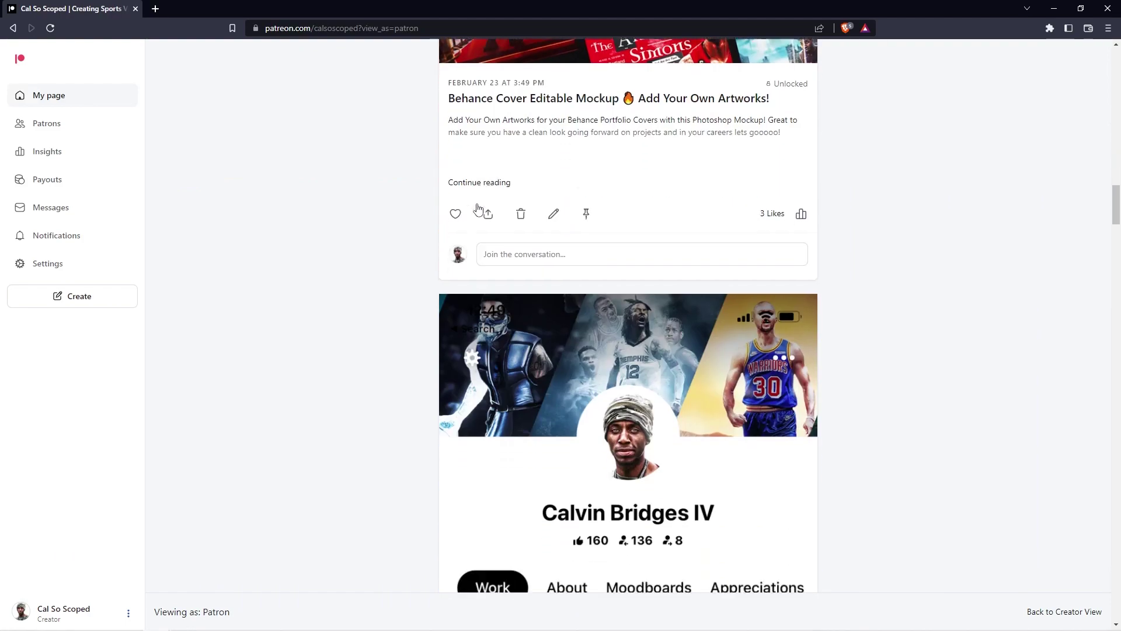
scroll(477, 202, down, 9)
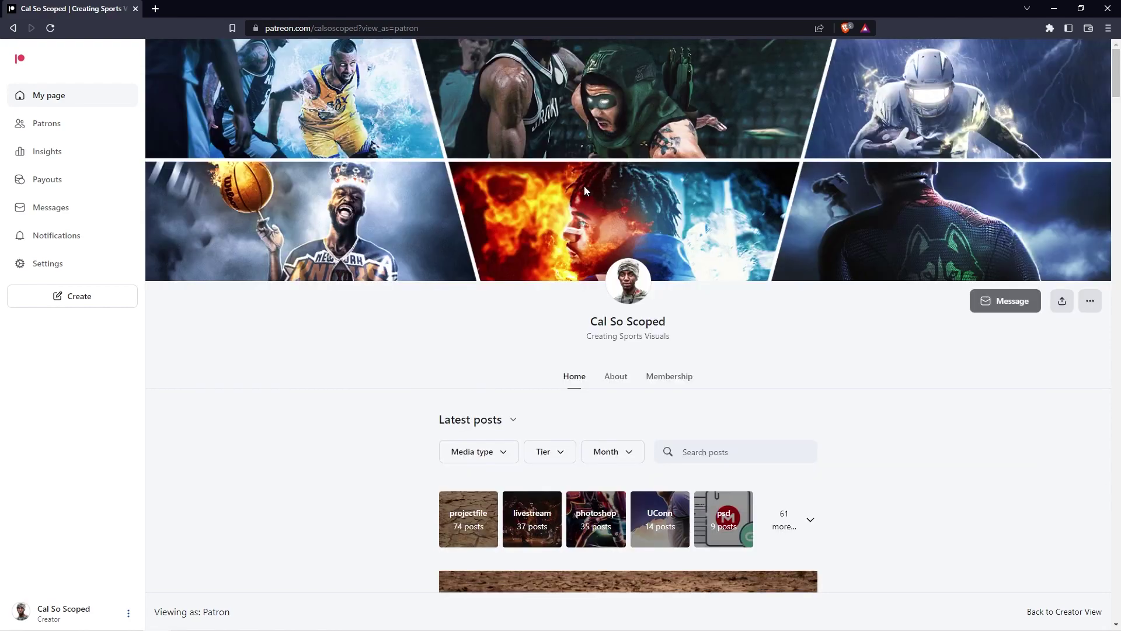
scroll(584, 188, down, 4)
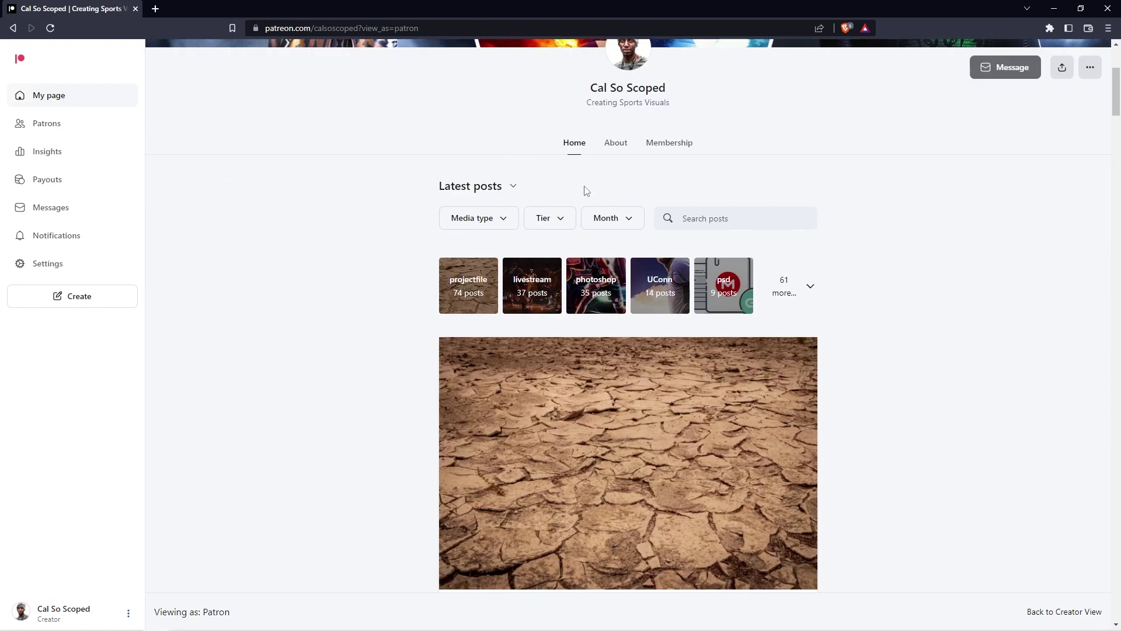
scroll(506, 206, down, 13)
scroll(506, 206, down, 10)
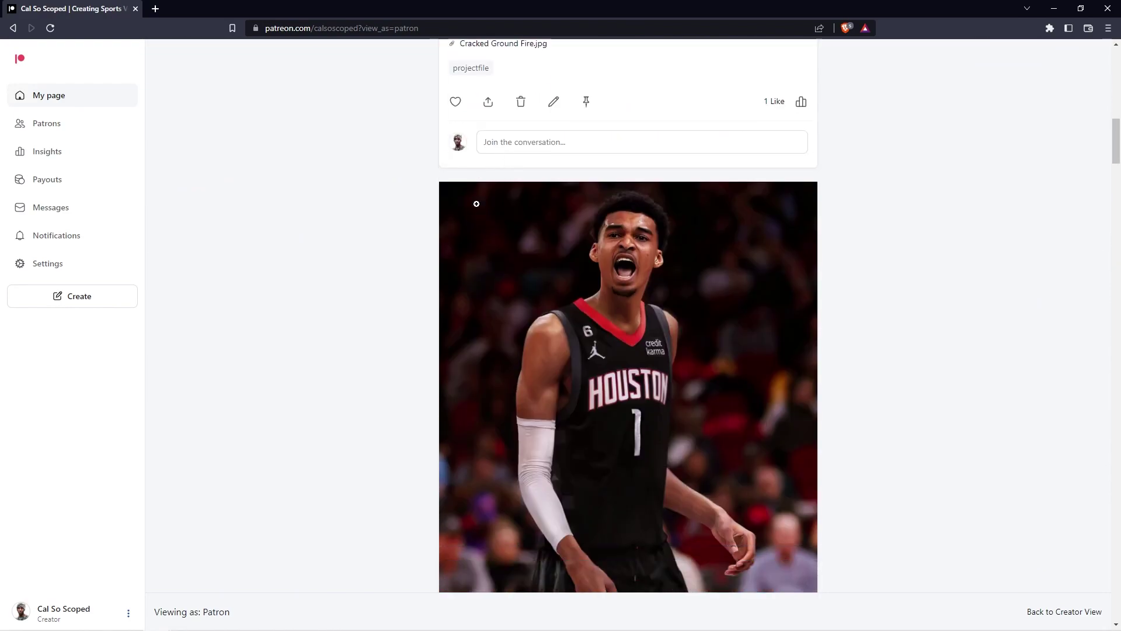
scroll(478, 207, down, 11)
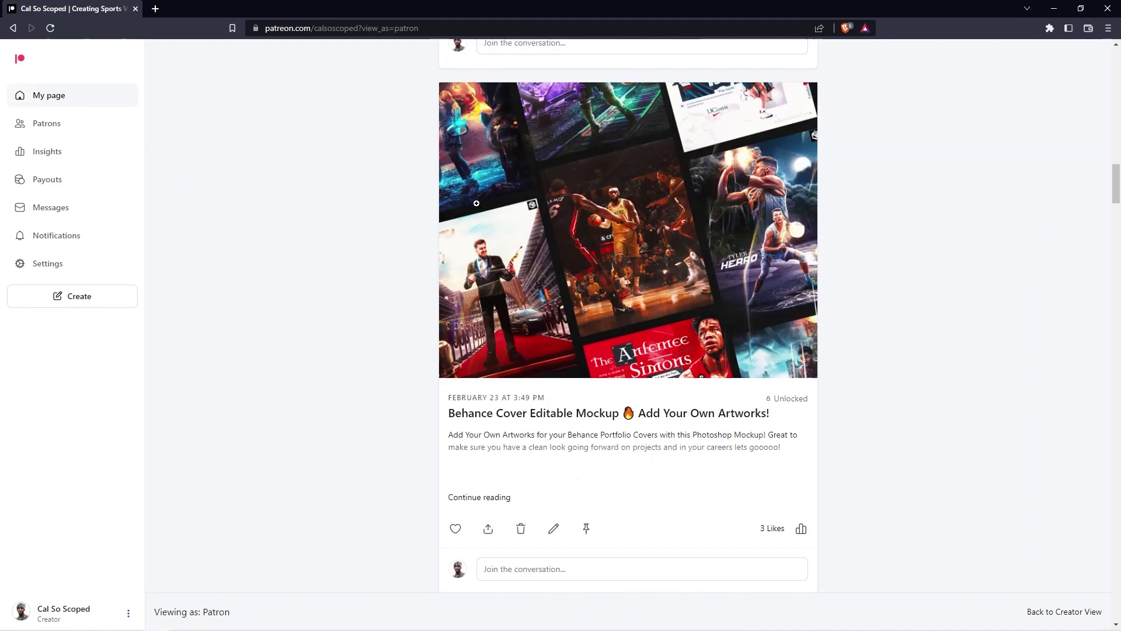
scroll(477, 205, down, 5)
scroll(477, 203, down, 6)
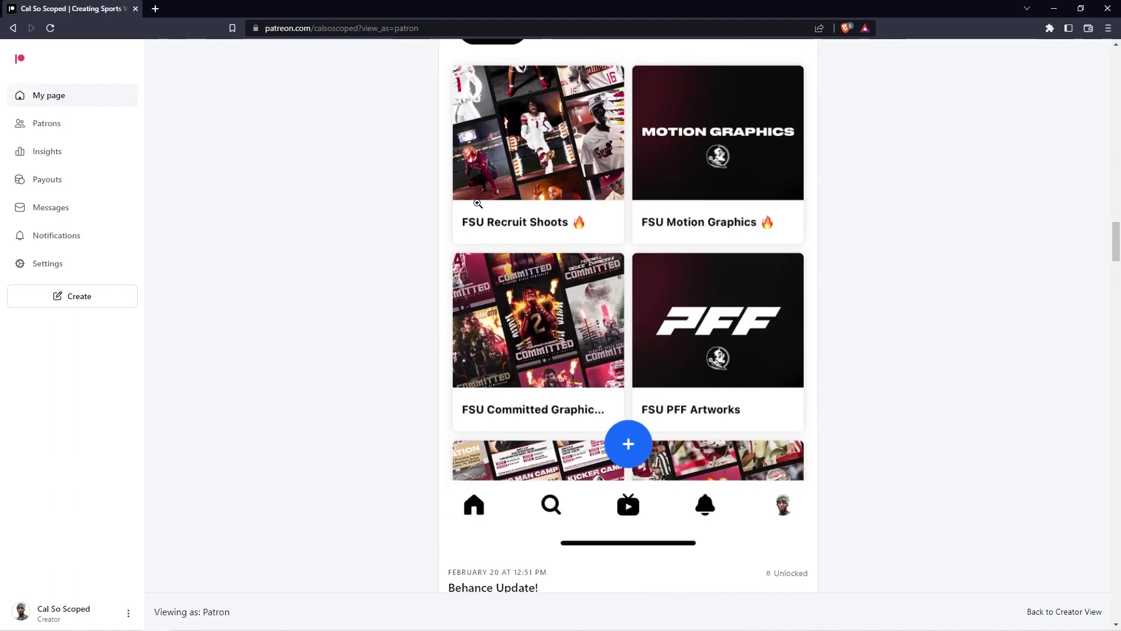